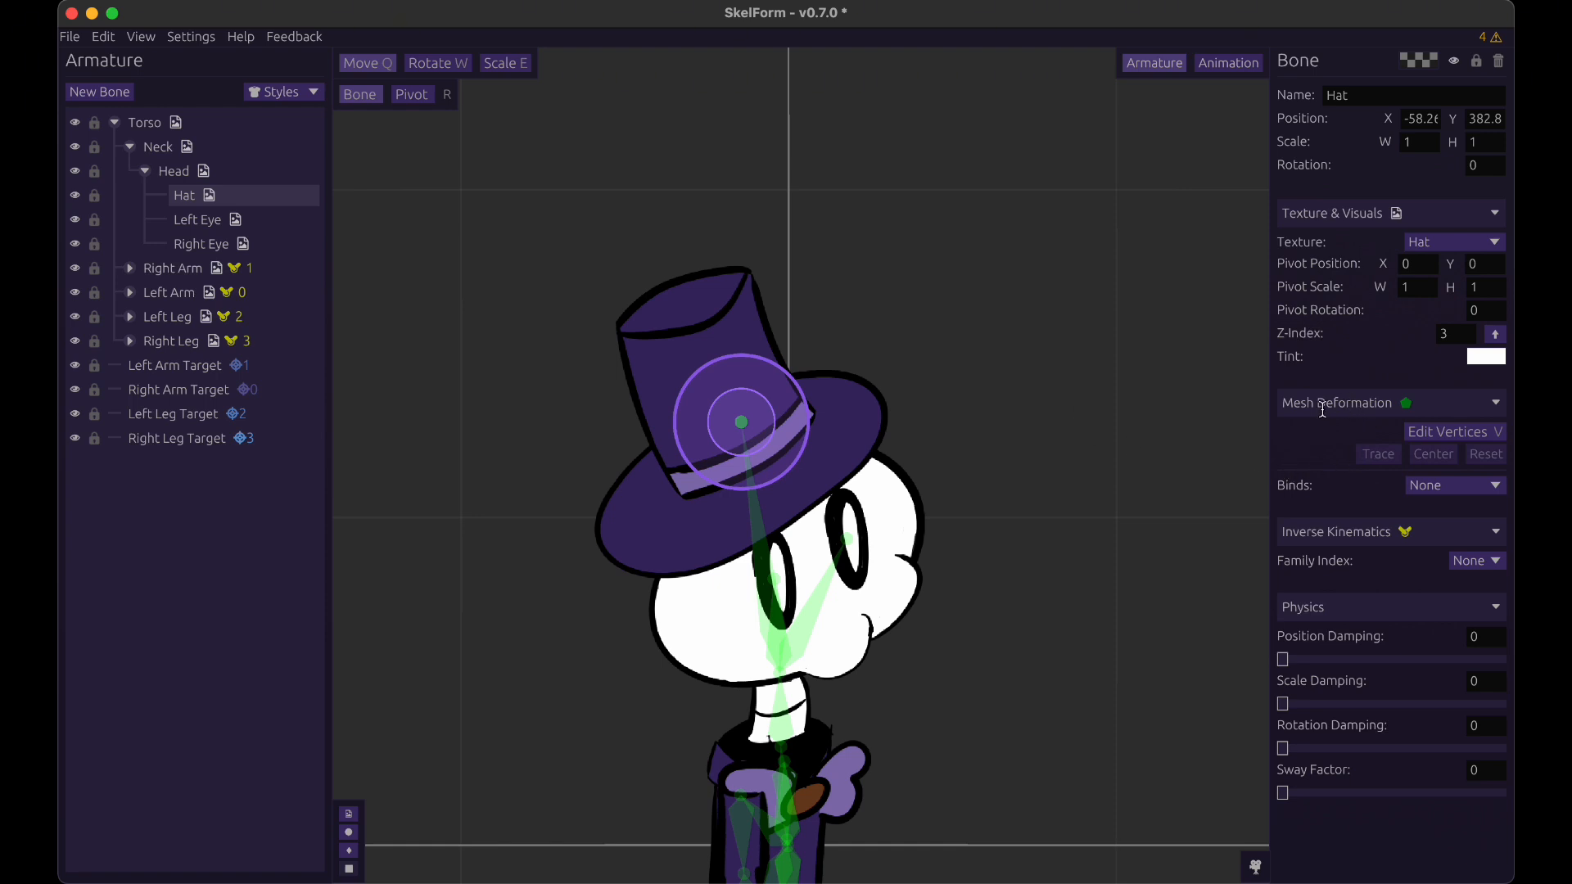
- Start editing the vertices of the Hat bone's mesh
left_click_drag(1302, 402, 1367, 414)
left_click(1454, 432)
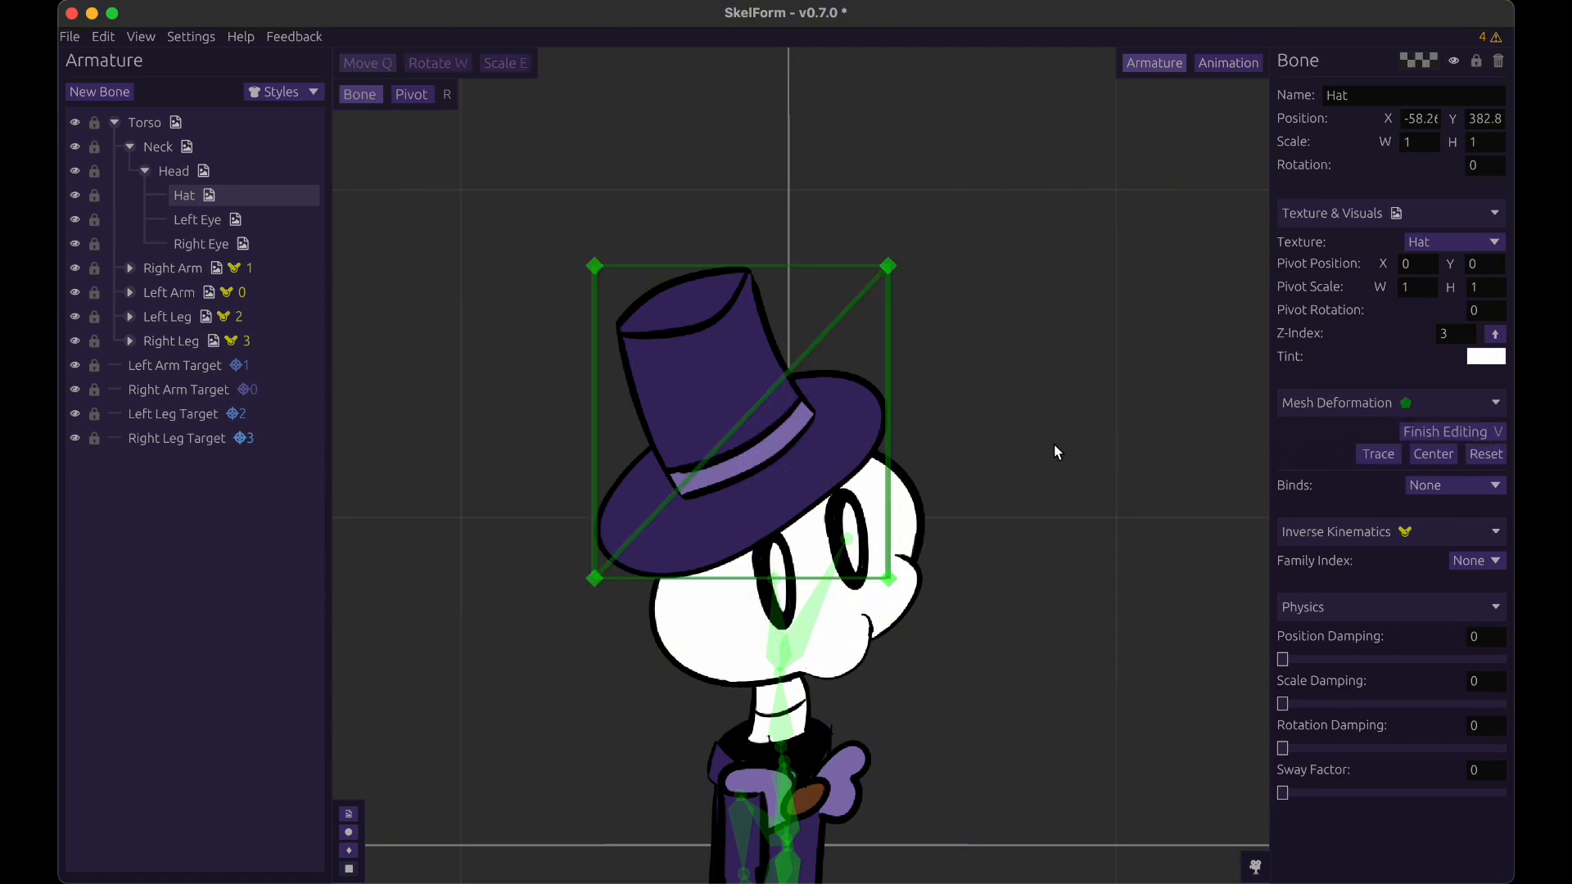
left_click_drag(1023, 406, 1040, 445)
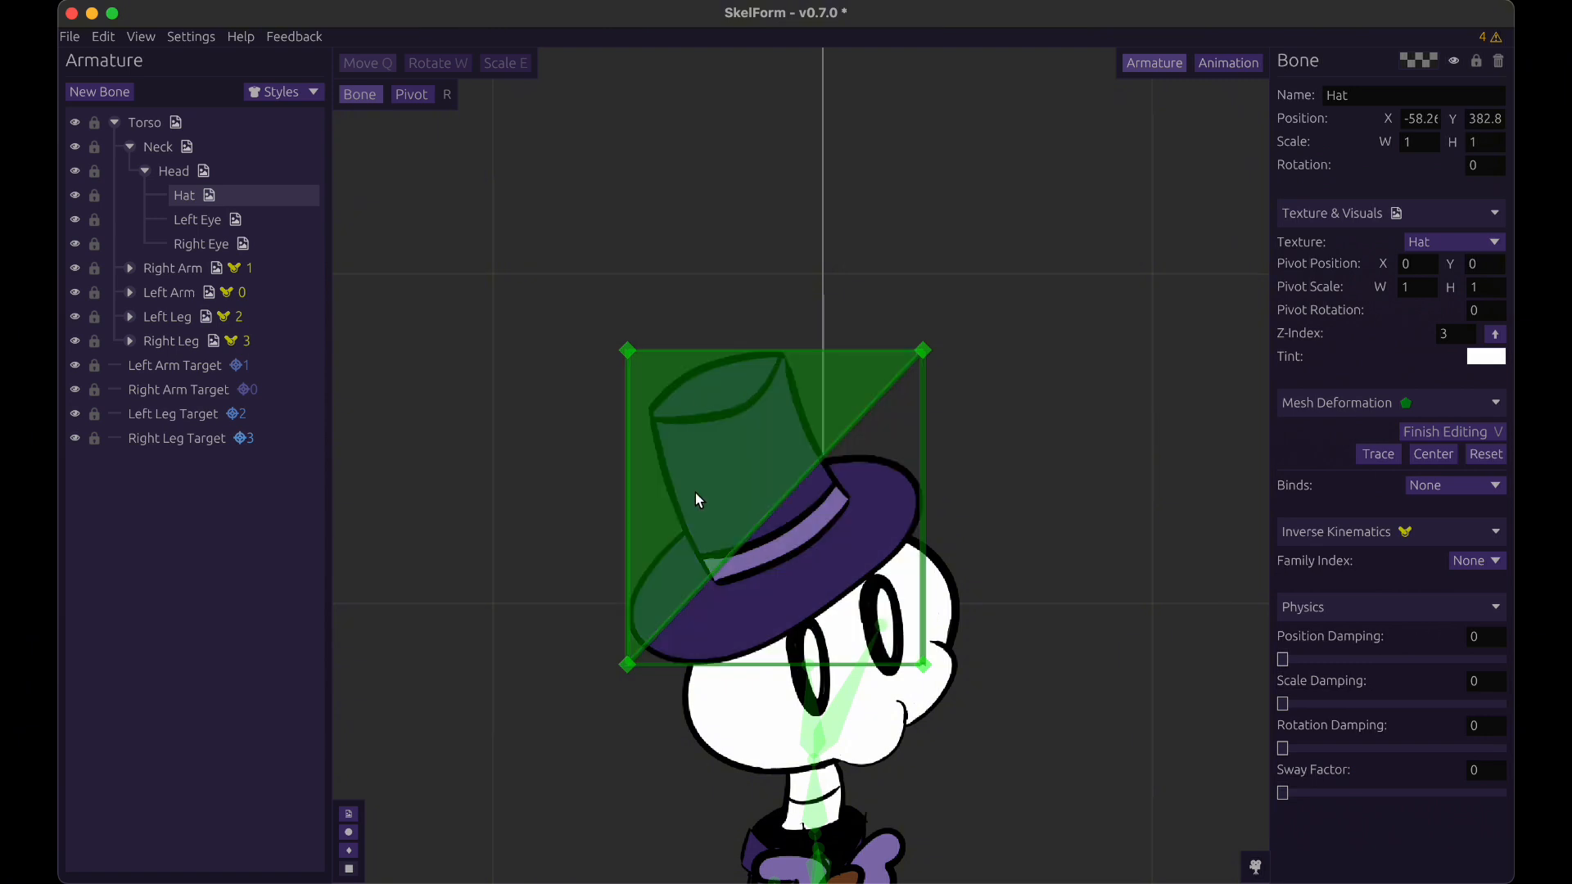
- Try moving the lower-right triangle of the hat mesh, and undo the move
left_click(827, 549)
left_click_drag(831, 555, 862, 537)
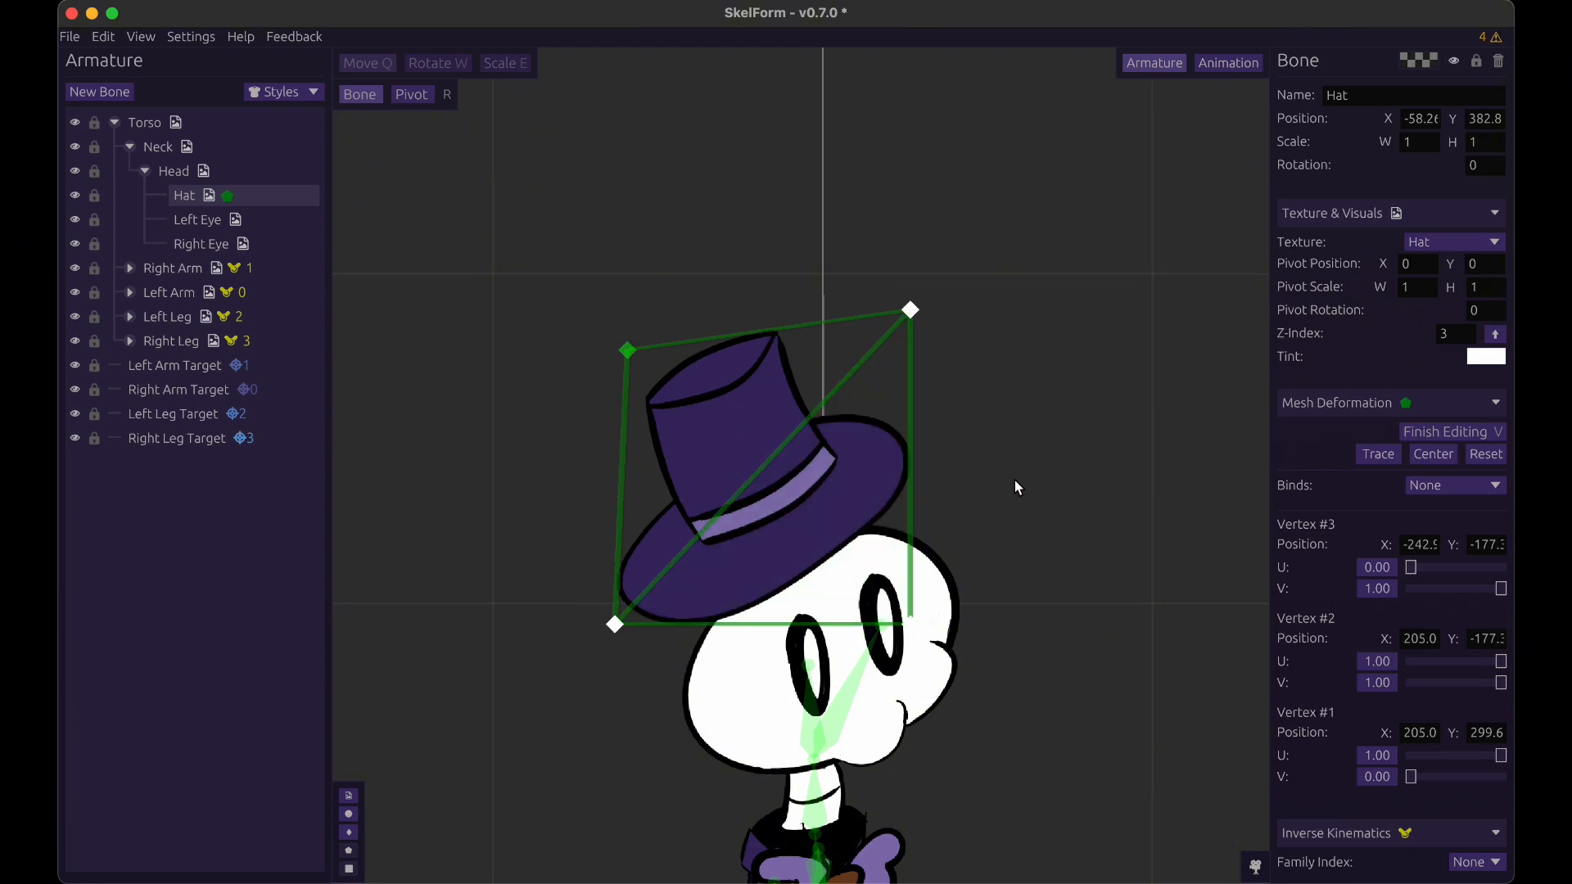
key("super+z")
left_click(1009, 477)
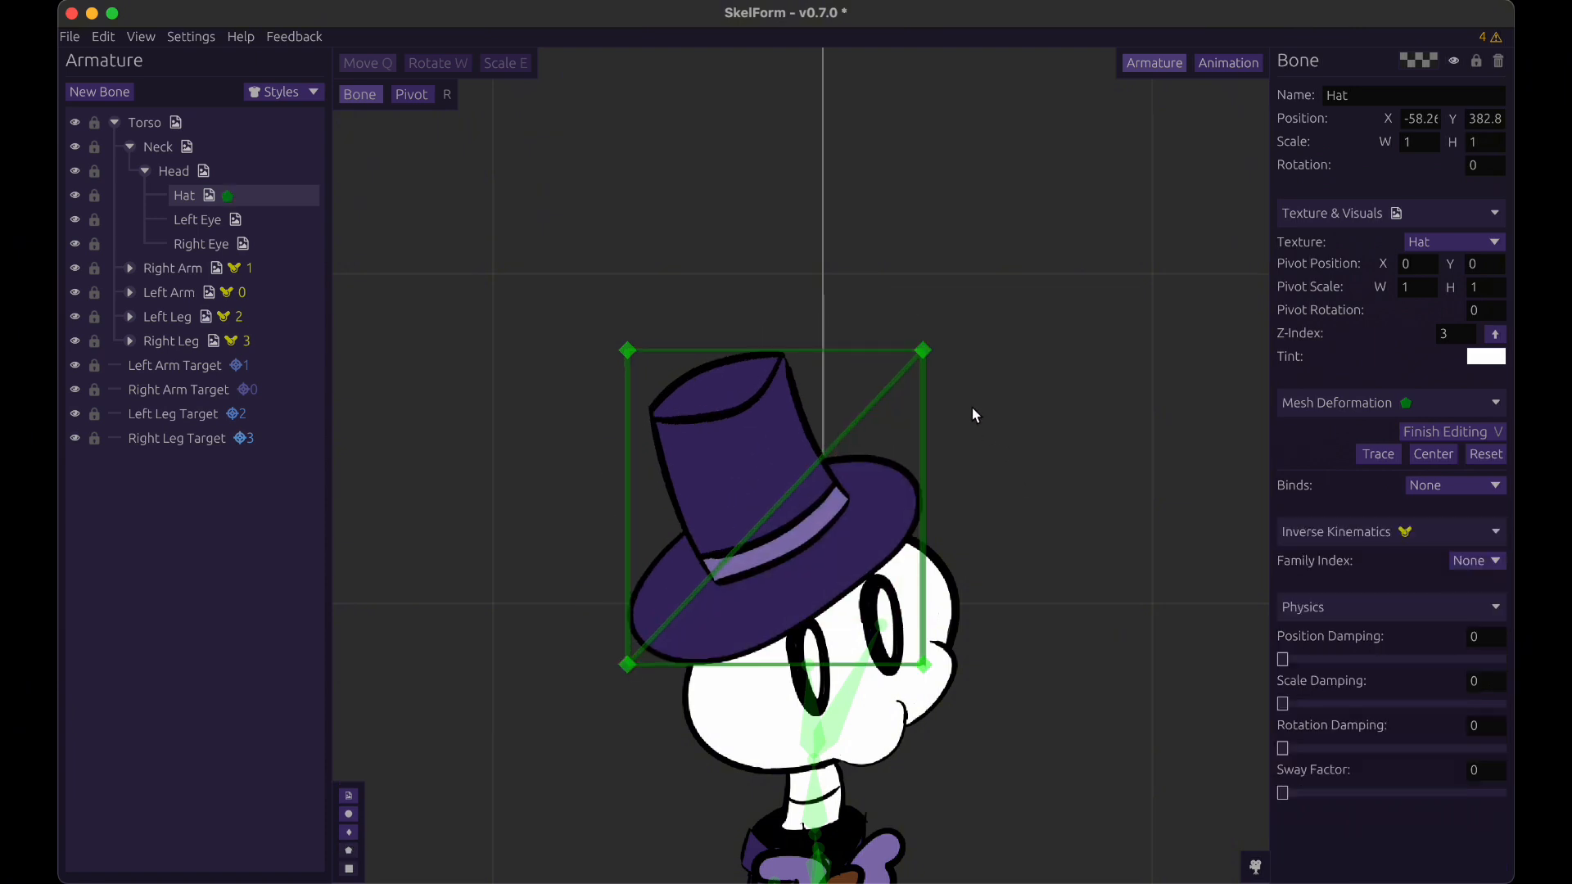
- Distort the hat by pulling the upper-right, lower-right and upper-left mesh corners outward, and reset the mesh to the image quad
left_click_drag(929, 352, 967, 222)
left_click_drag(924, 665, 1025, 673)
left_click_drag(627, 352, 491, 185)
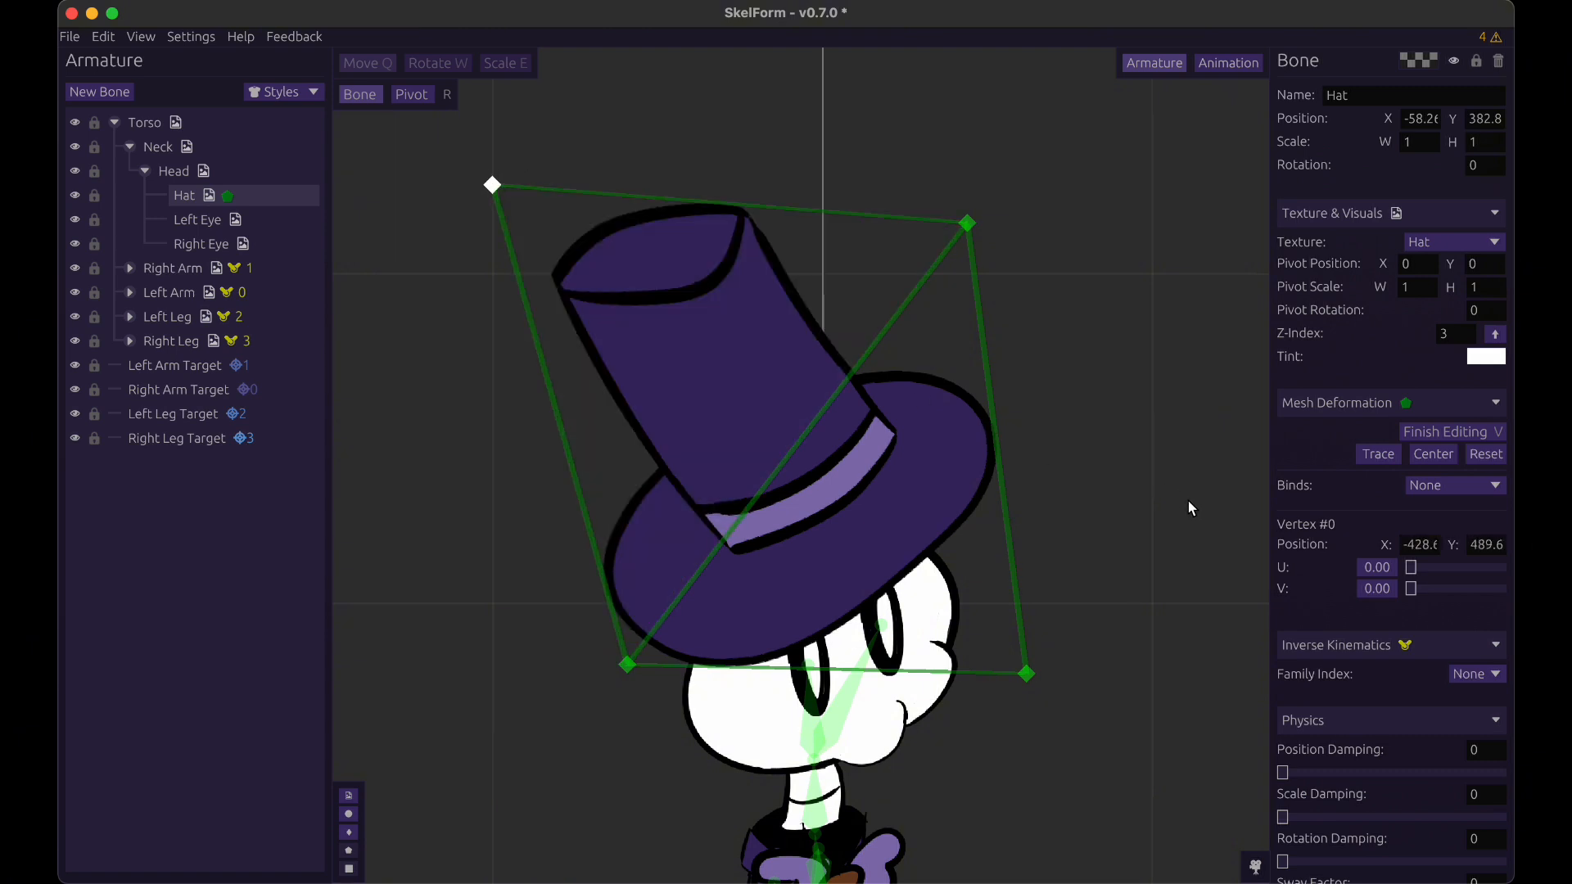
left_click(1487, 458)
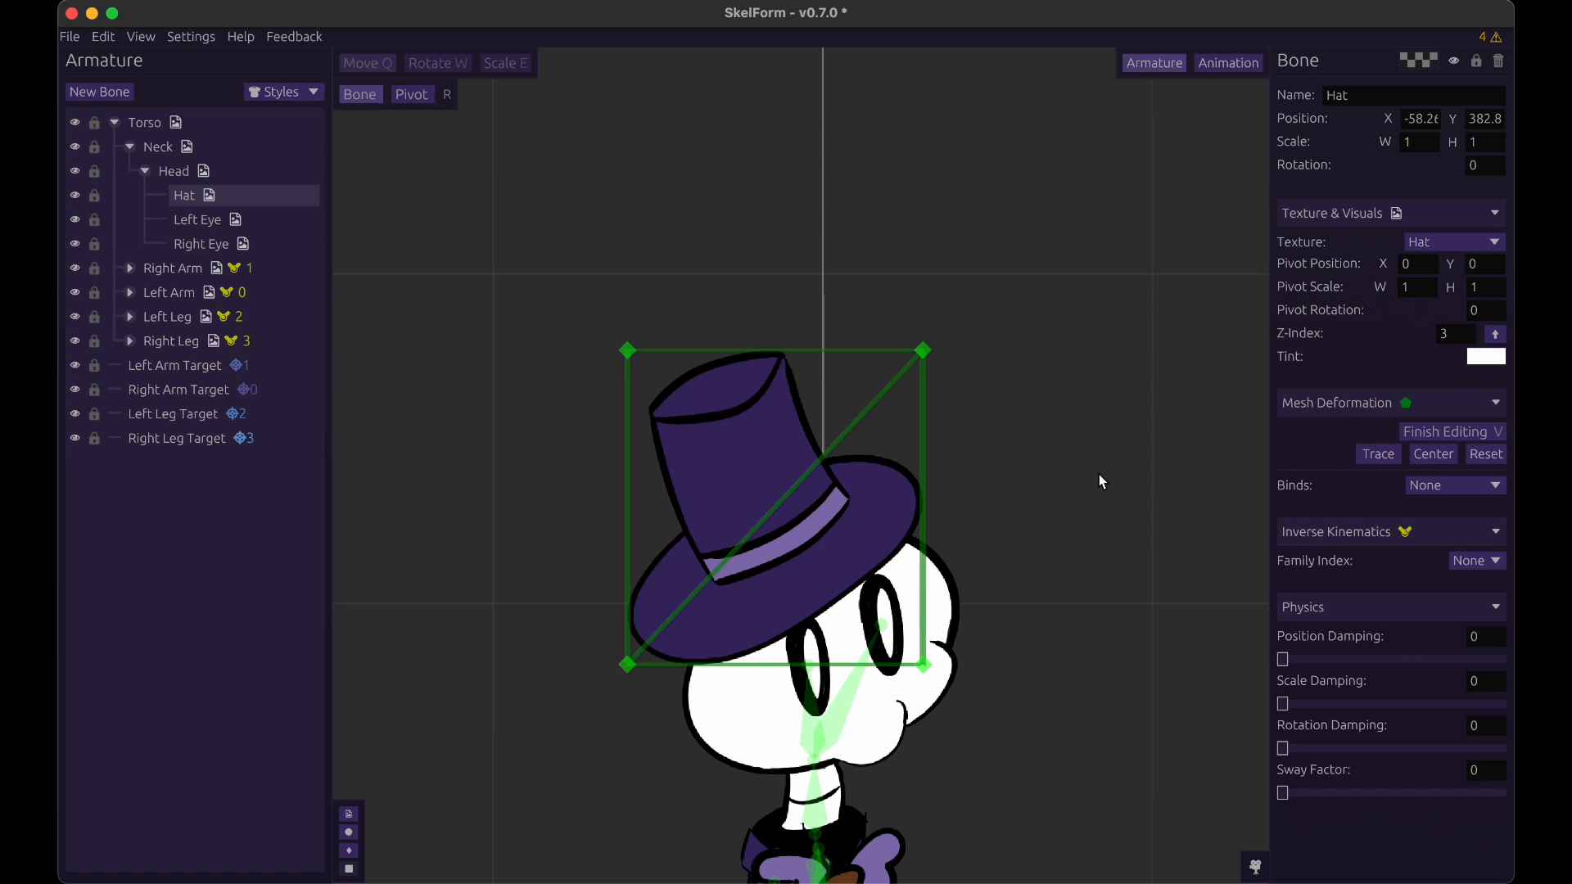
- Generate a mesh for the hat by tracing its texture shape
scroll(1098, 473, "up", 2)
scroll(1127, 476, "down", 1)
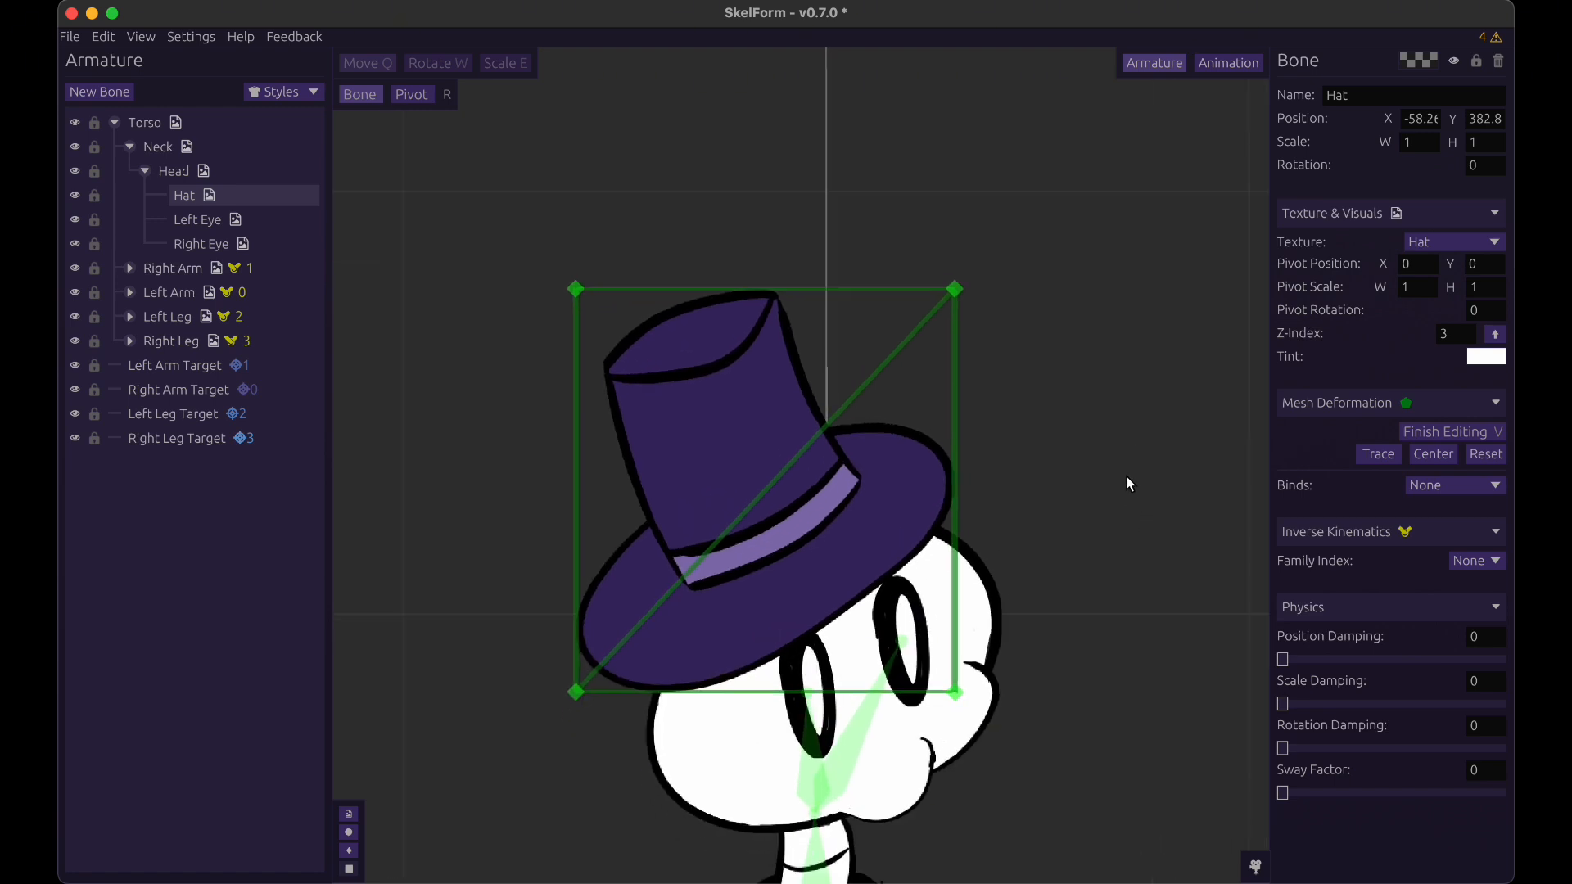
left_click(1379, 455)
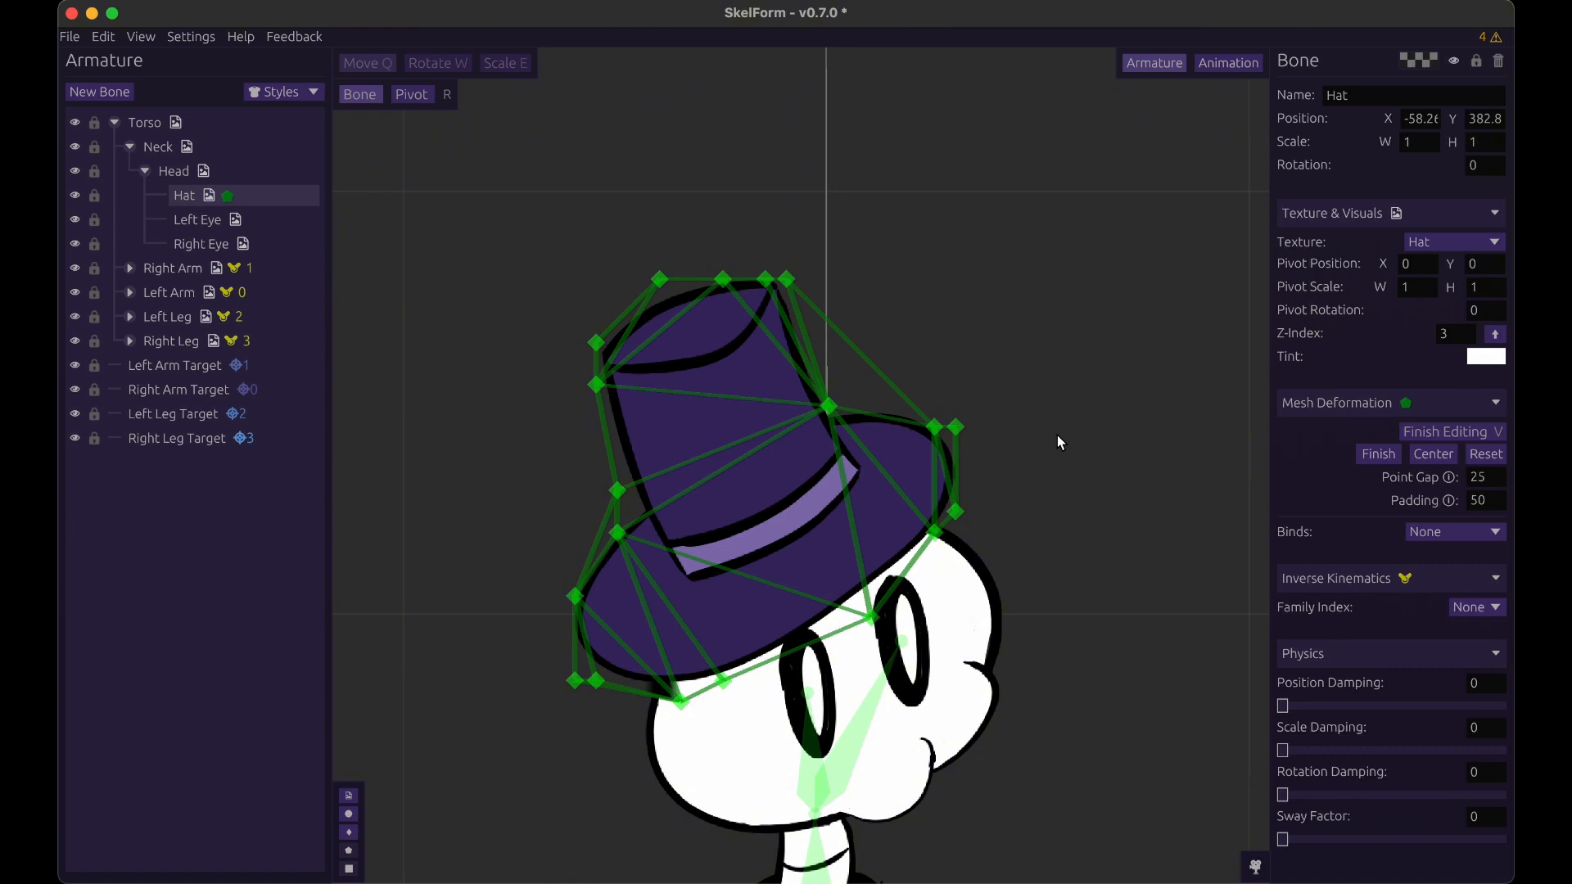
scroll(1054, 437, "up", 3)
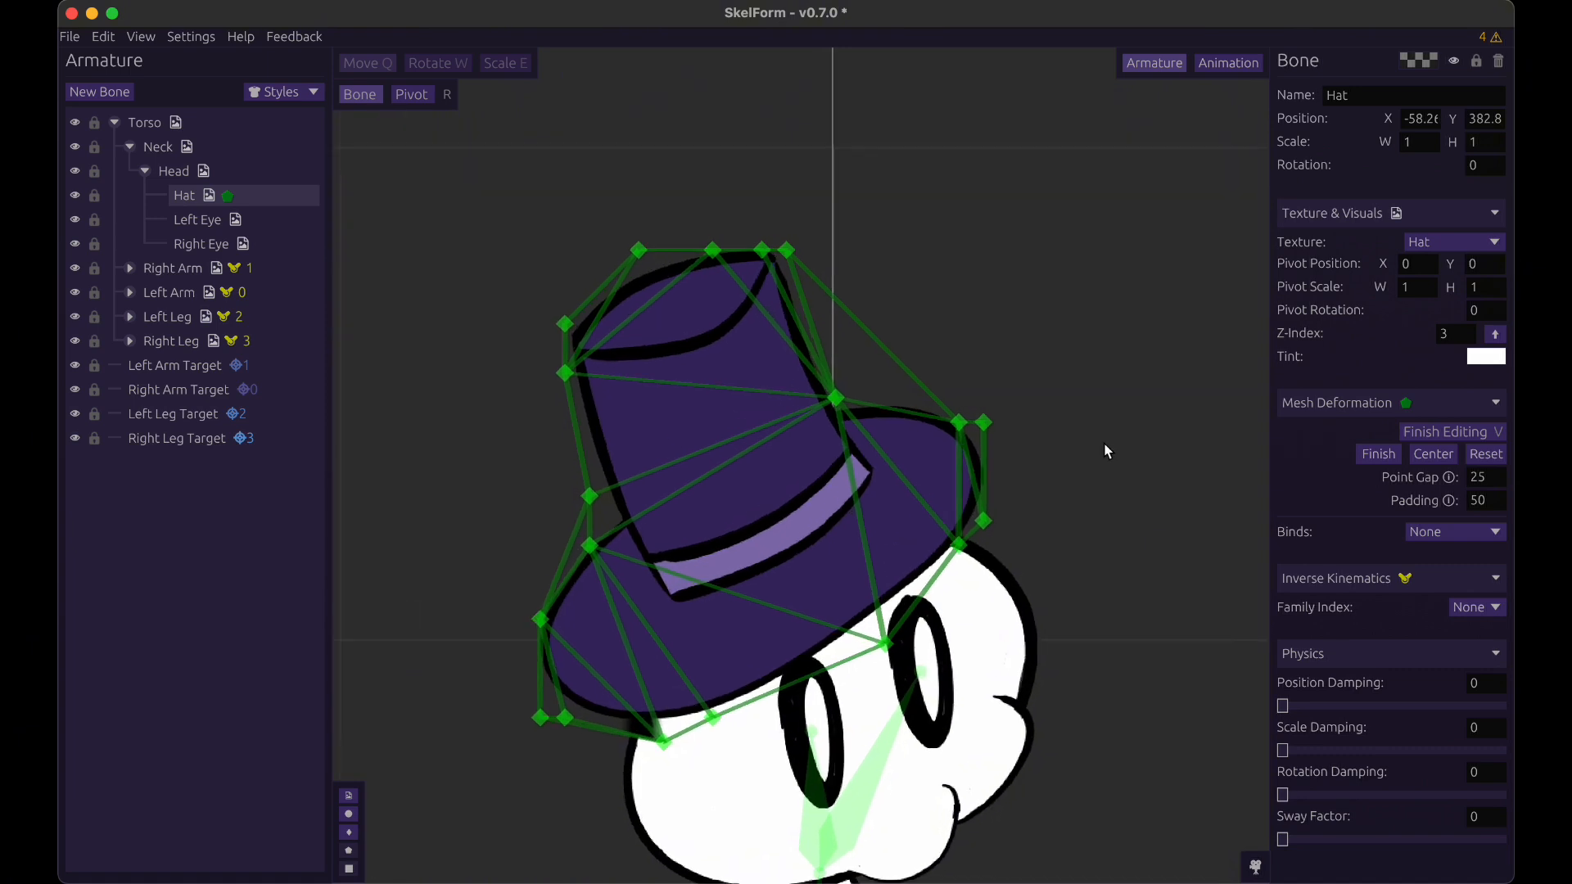
left_click_drag(1090, 442, 1122, 444)
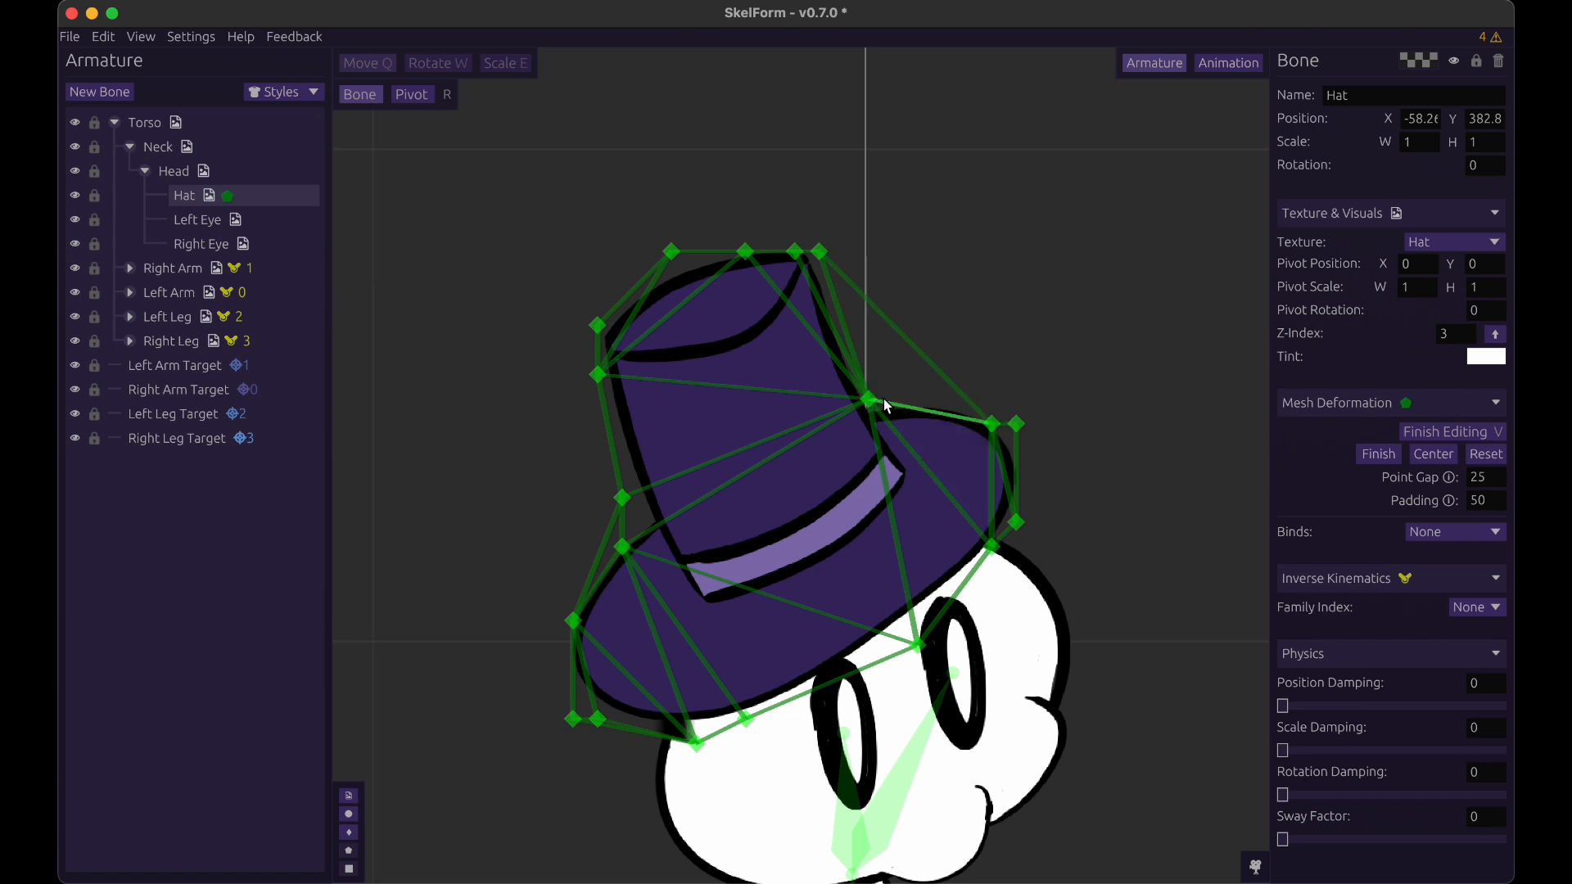
- Delete the redundant vertices from the traced hat mesh, keeping only a sparse outline around the crown and brim
right_click(993, 428)
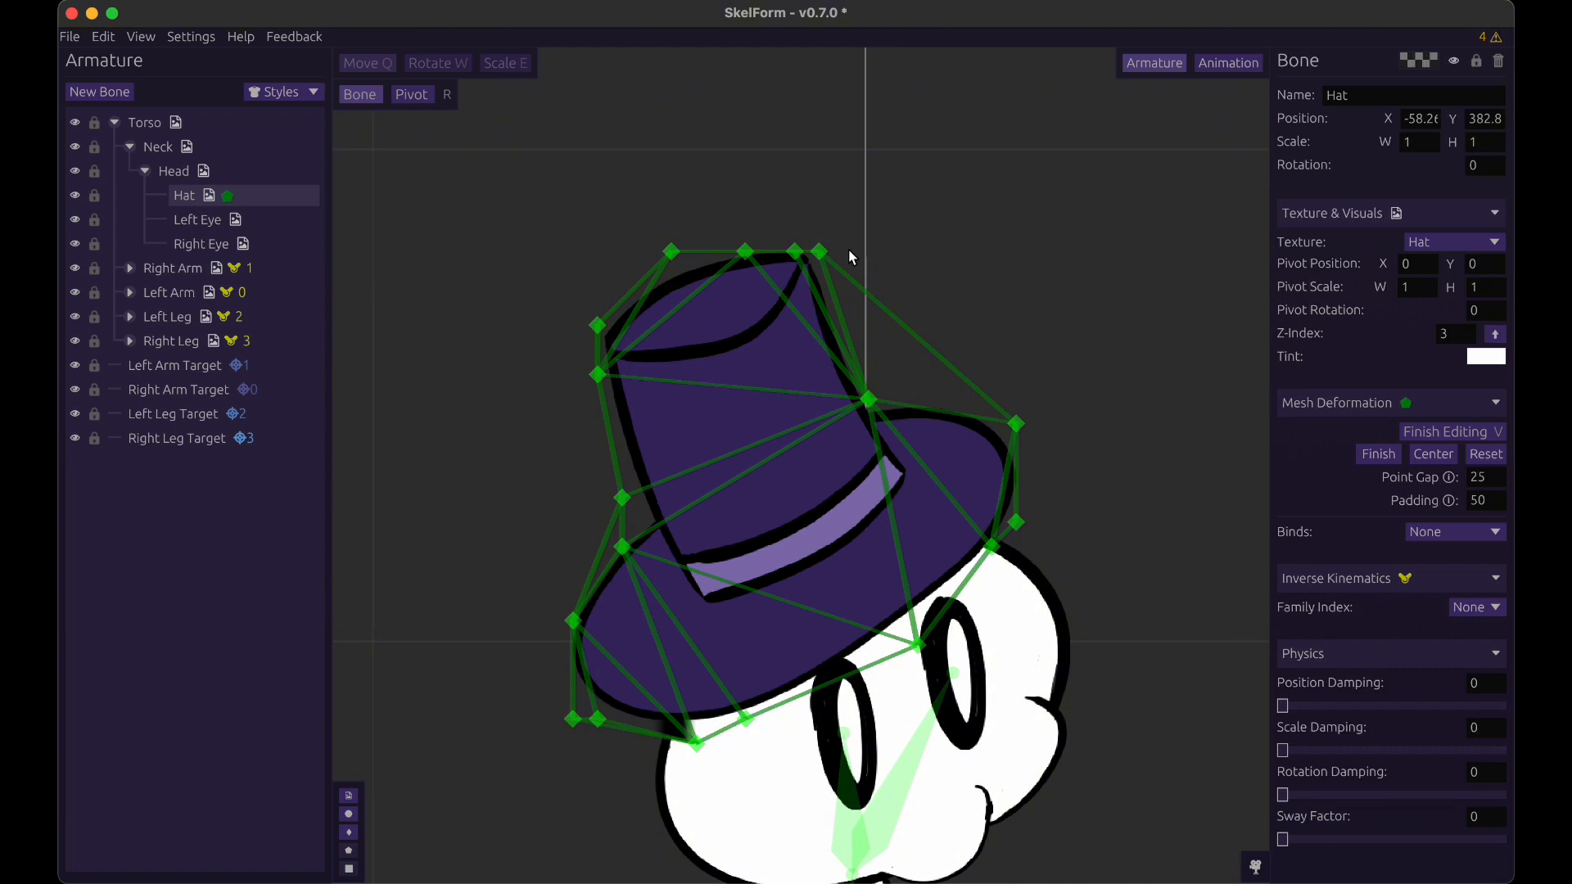
right_click(800, 259)
right_click(747, 254)
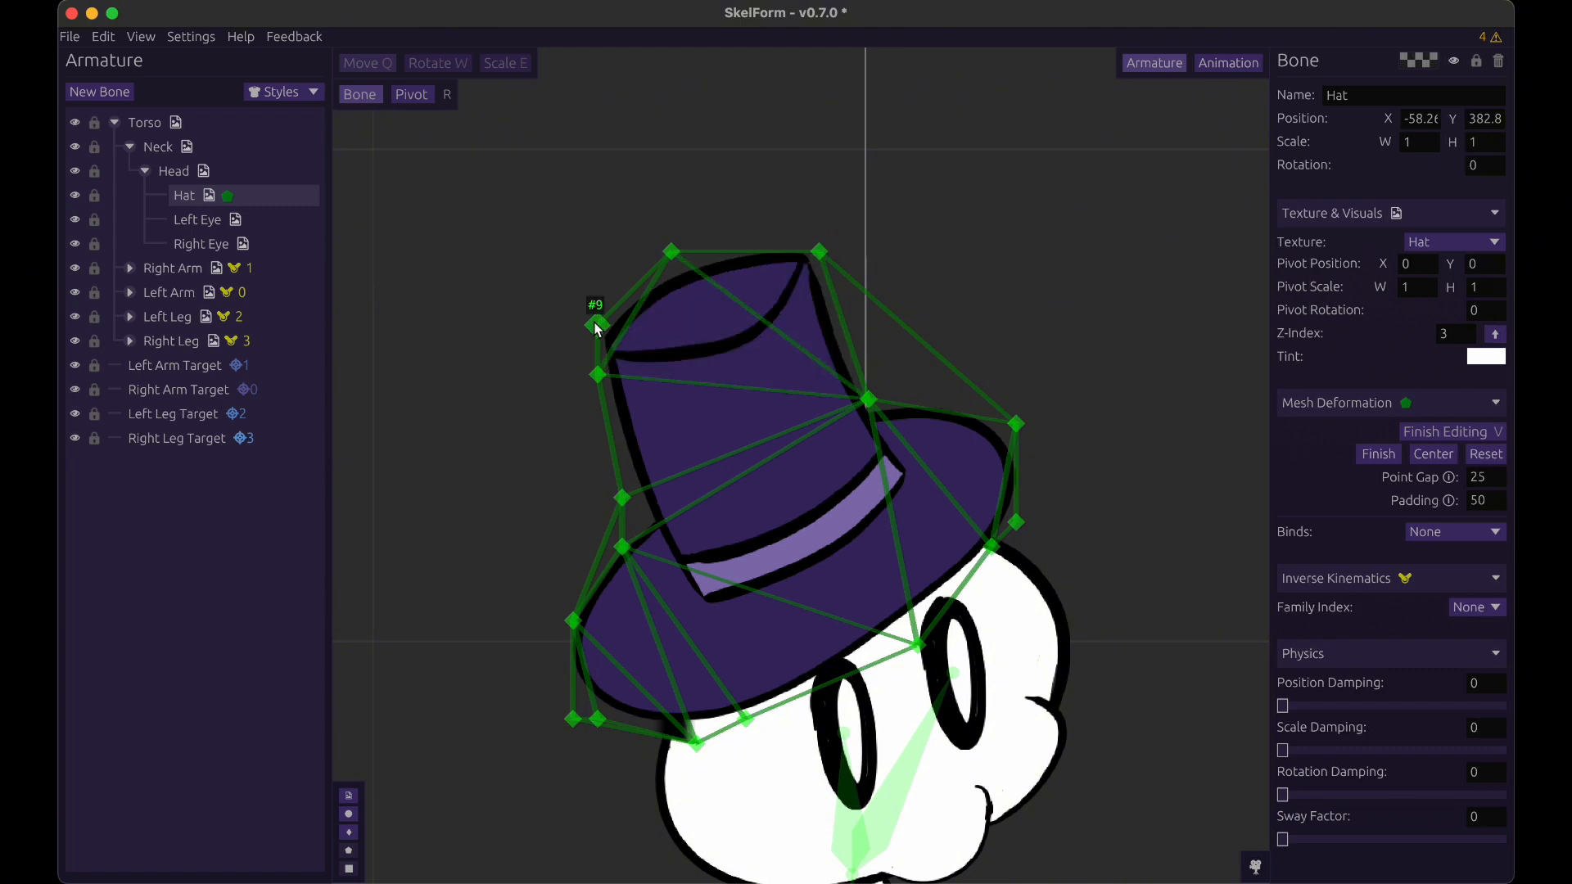
right_click(601, 379)
right_click(622, 547)
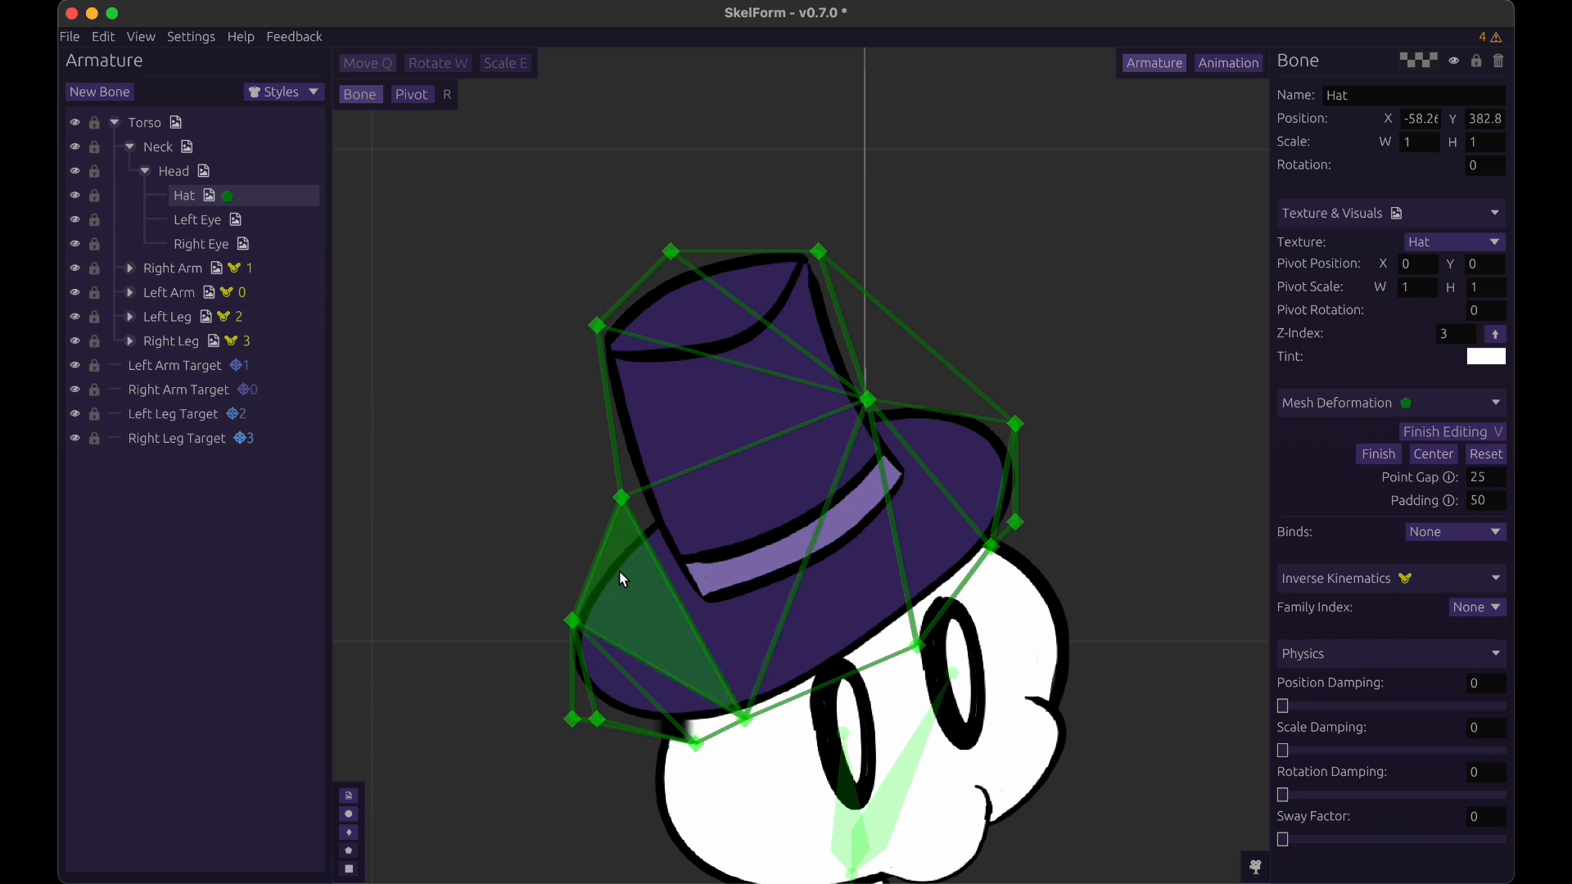
right_click(593, 720)
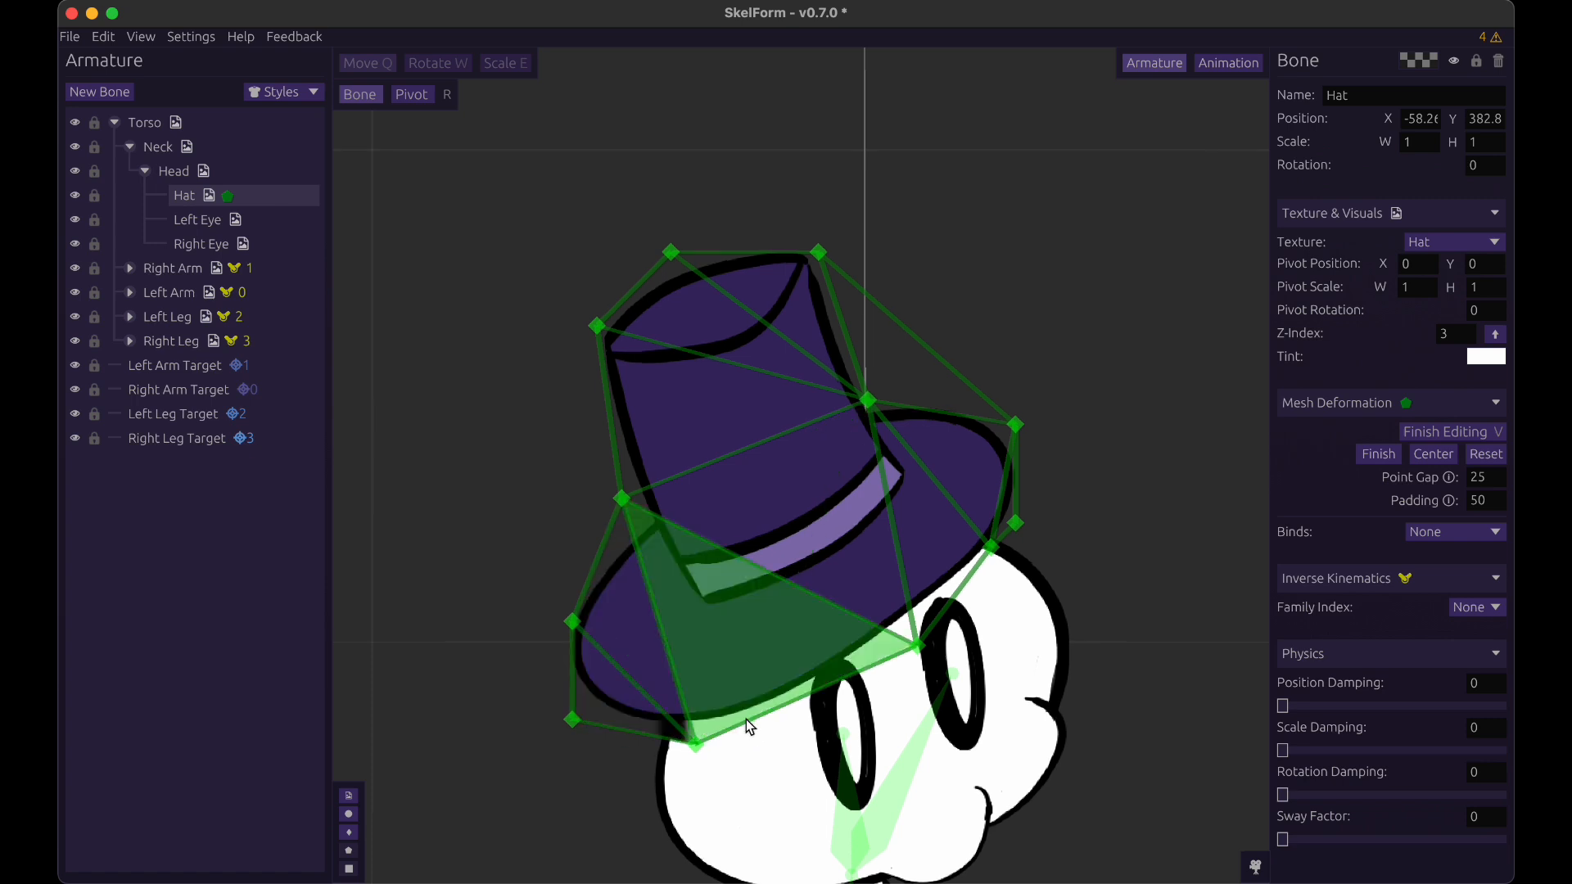
right_click(745, 718)
right_click(990, 545)
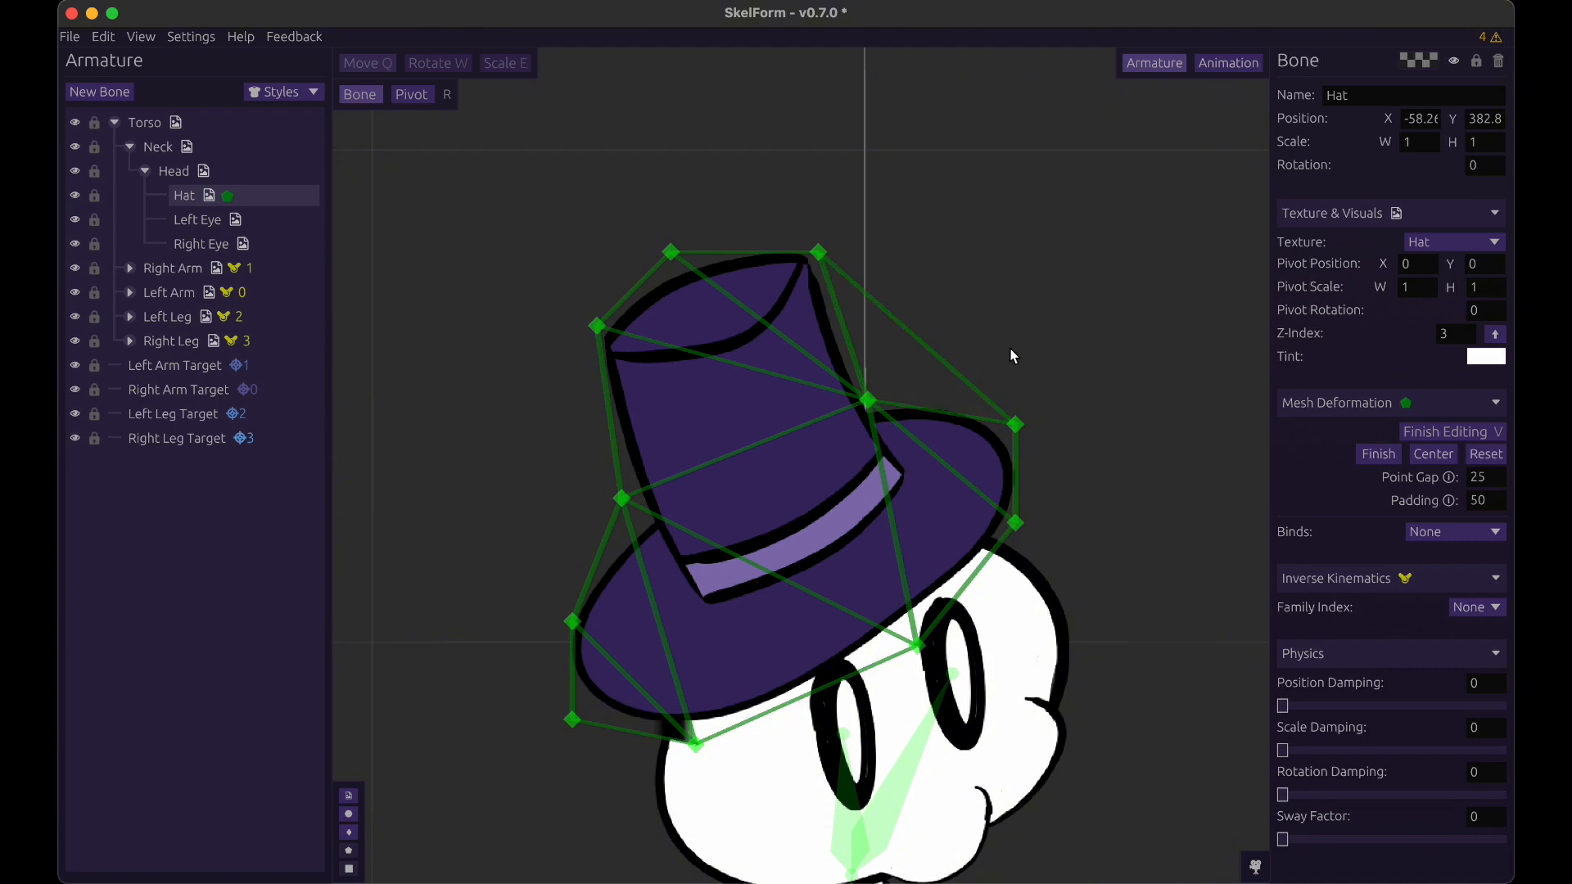
right_click(903, 371)
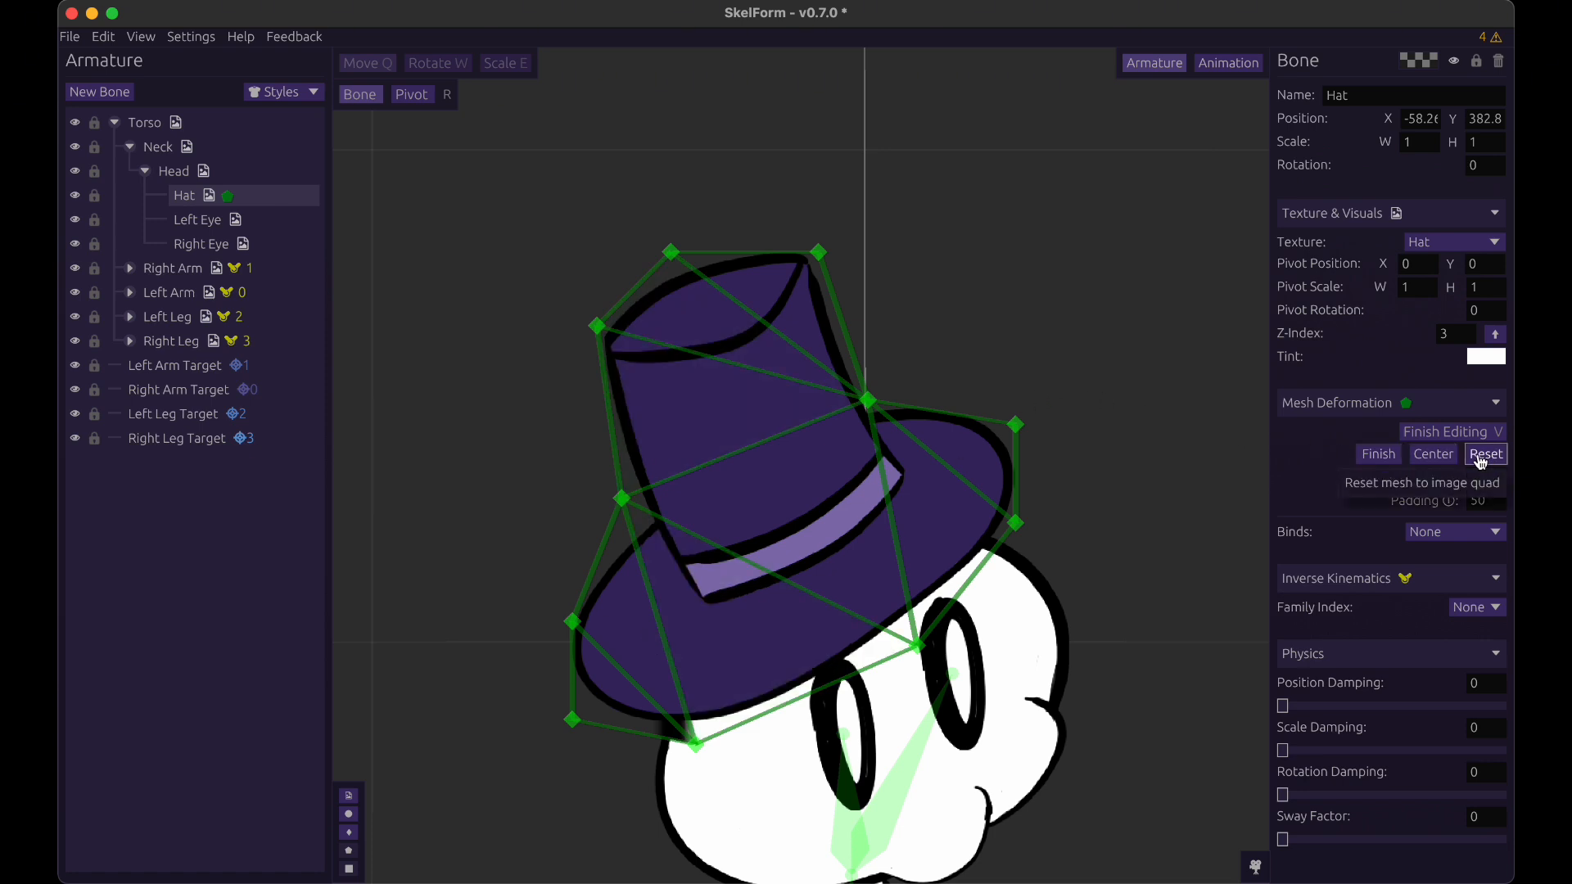
- Reset the hat mesh to the image quad and scatter new vertices by hand across the crown, the brim and the area around them
left_click(1378, 454)
left_click(1507, 463)
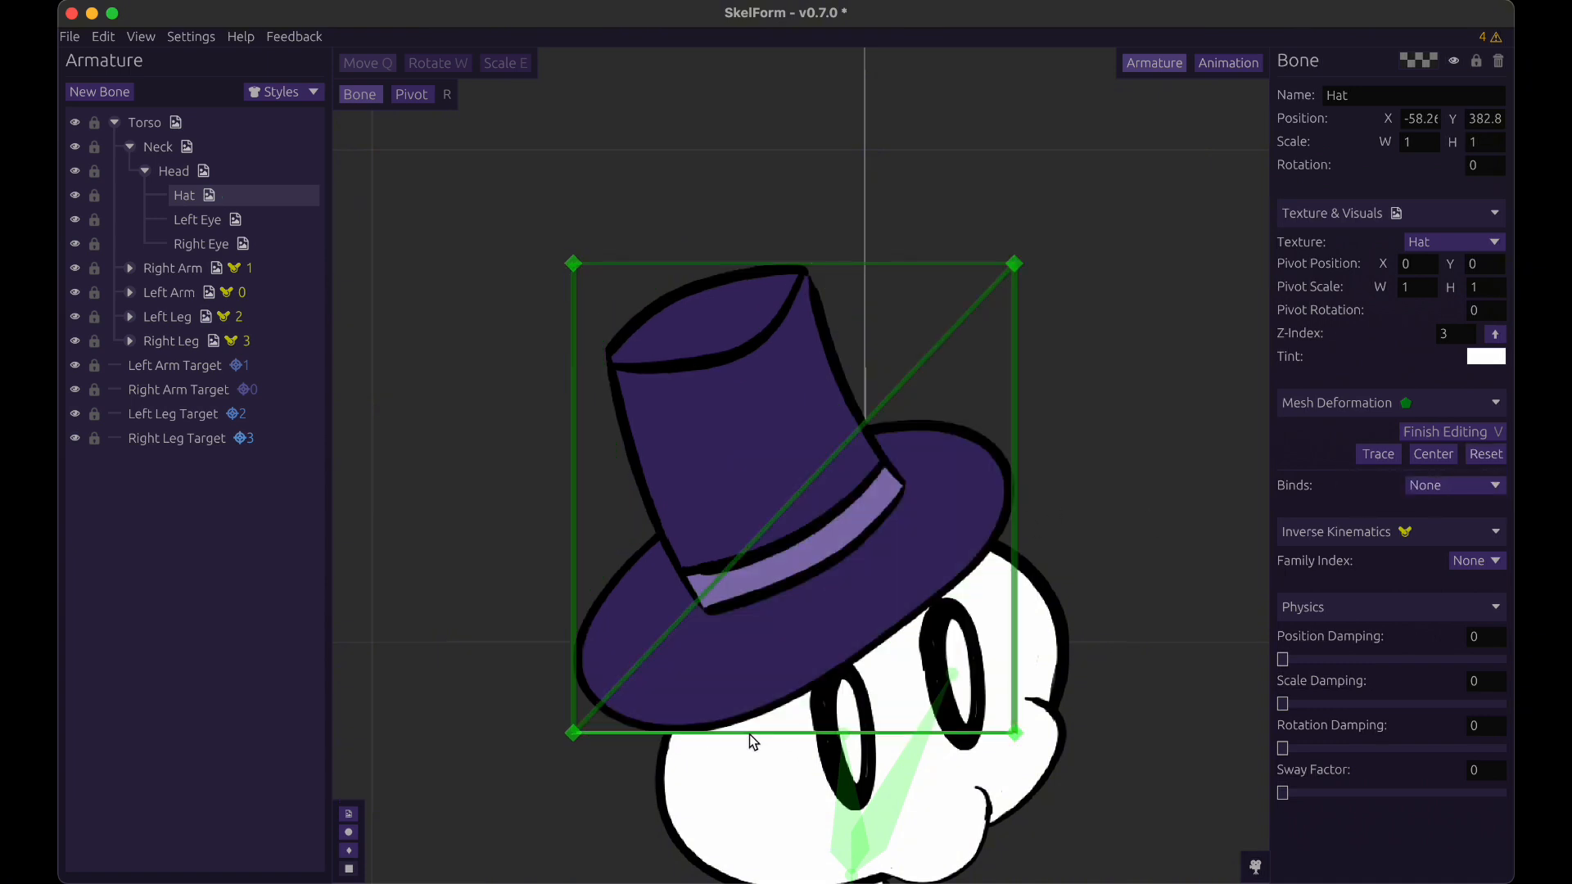
left_click(841, 660)
left_click(691, 514)
left_click(804, 436)
left_click(746, 368)
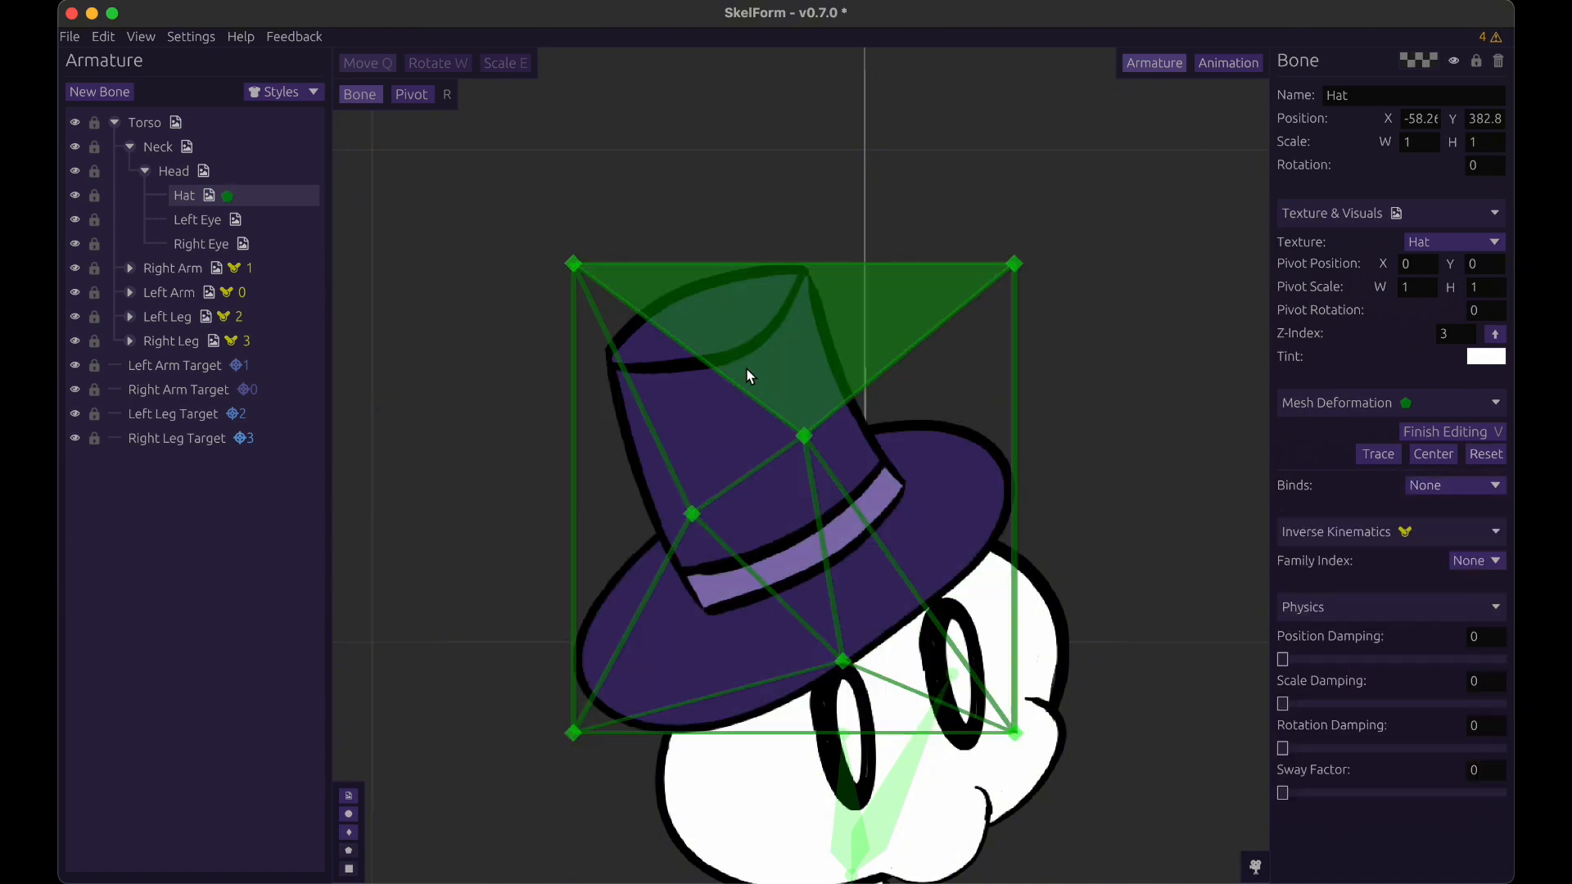
left_click(982, 460)
left_click(851, 344)
left_click(741, 306)
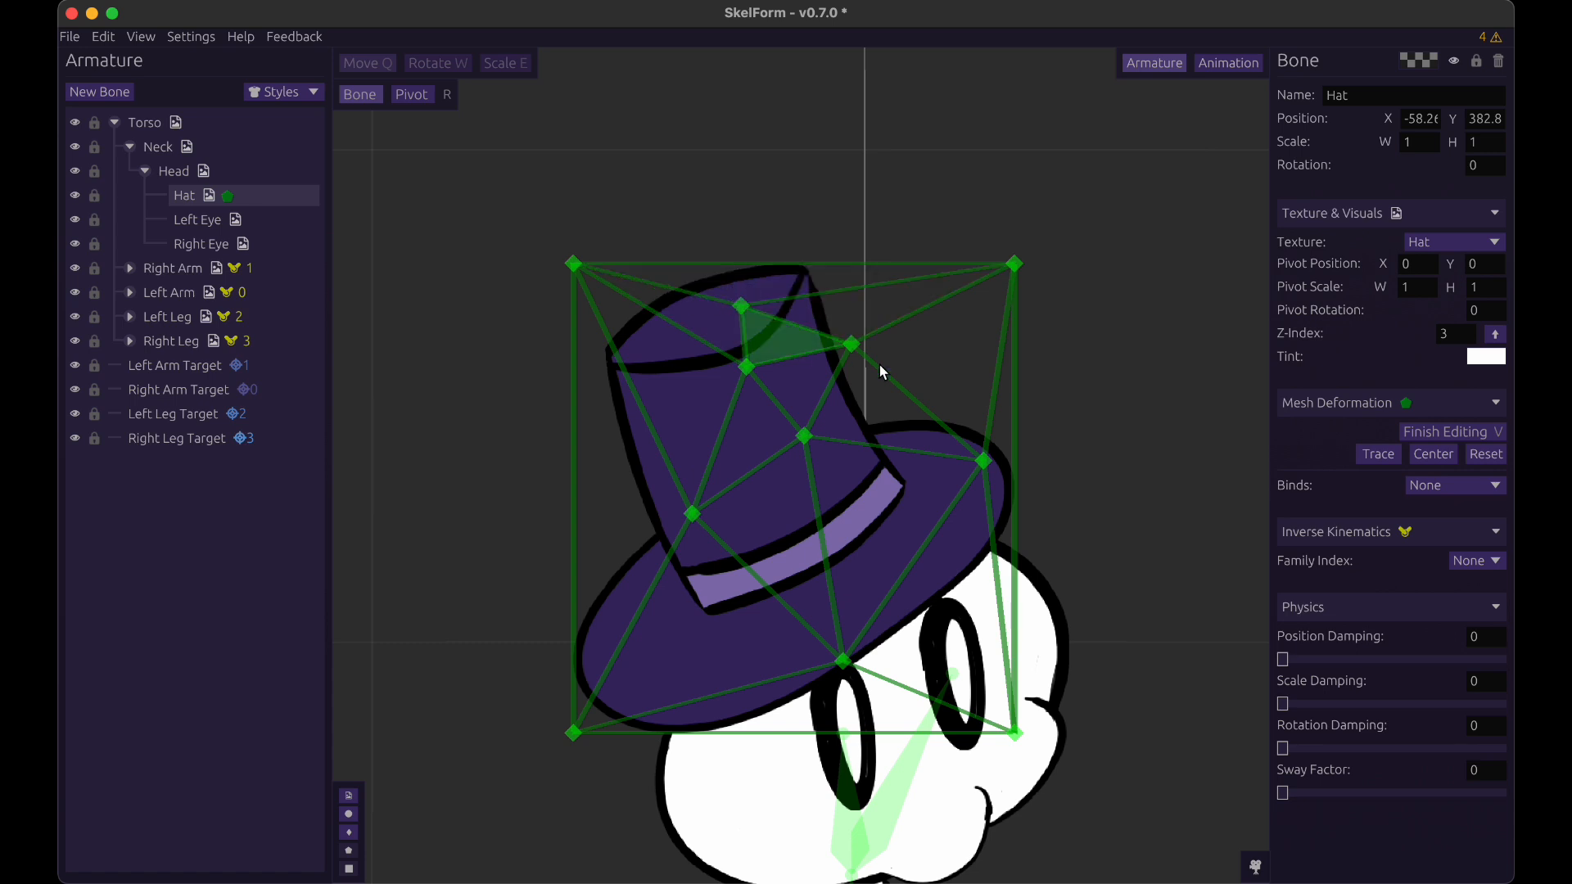
left_click(915, 356)
left_click(615, 464)
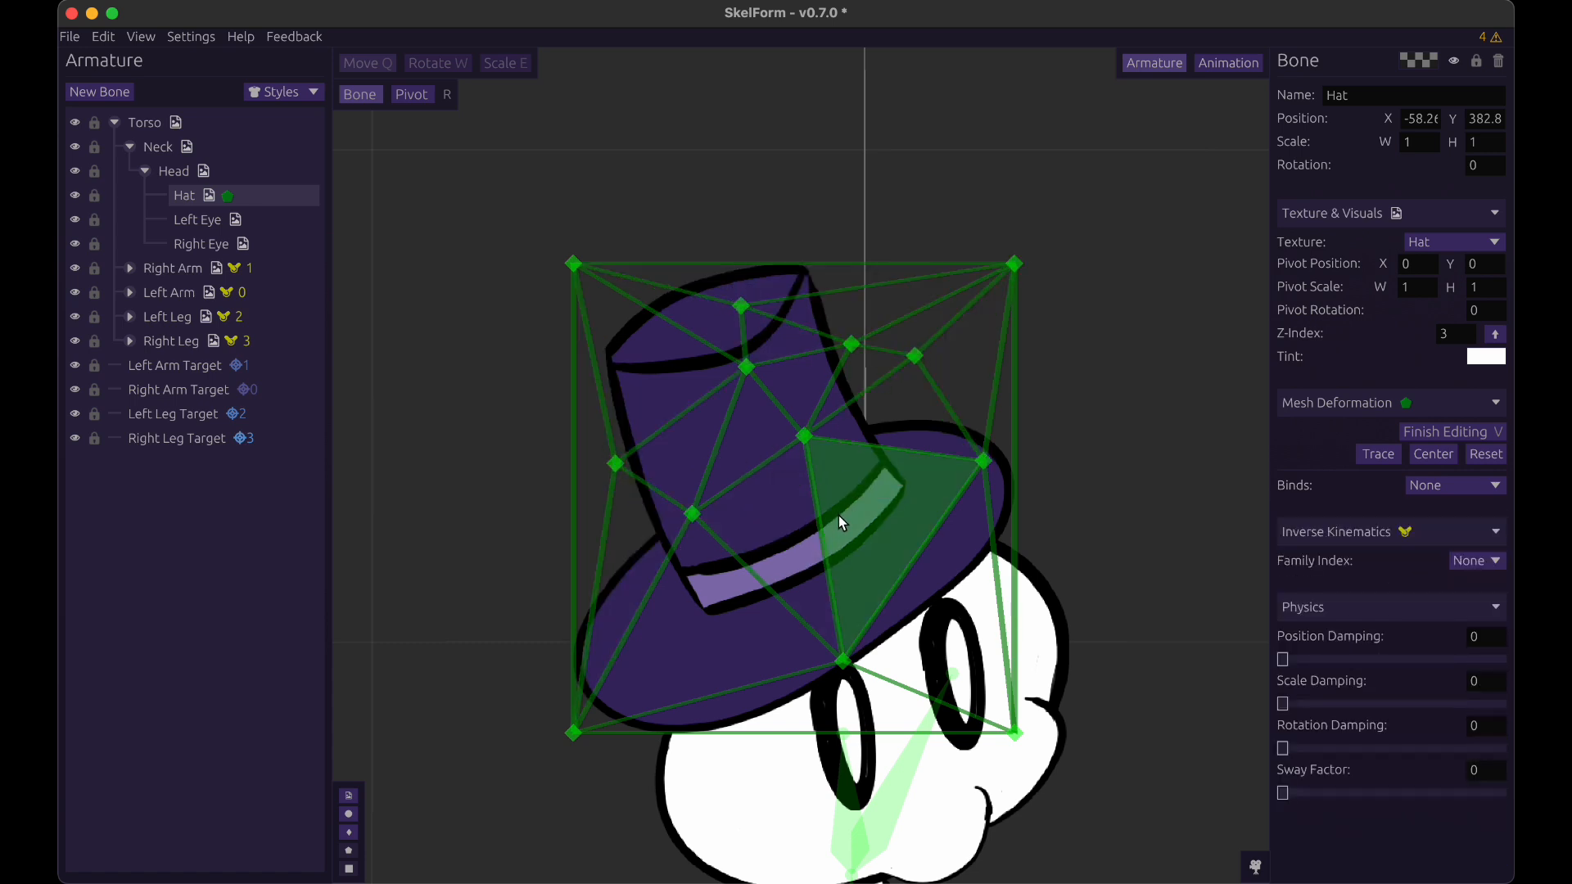
left_click(897, 650)
- Leave vertex editing, reselect the Hat bone and reset its mesh to the image quad
left_click(1461, 433)
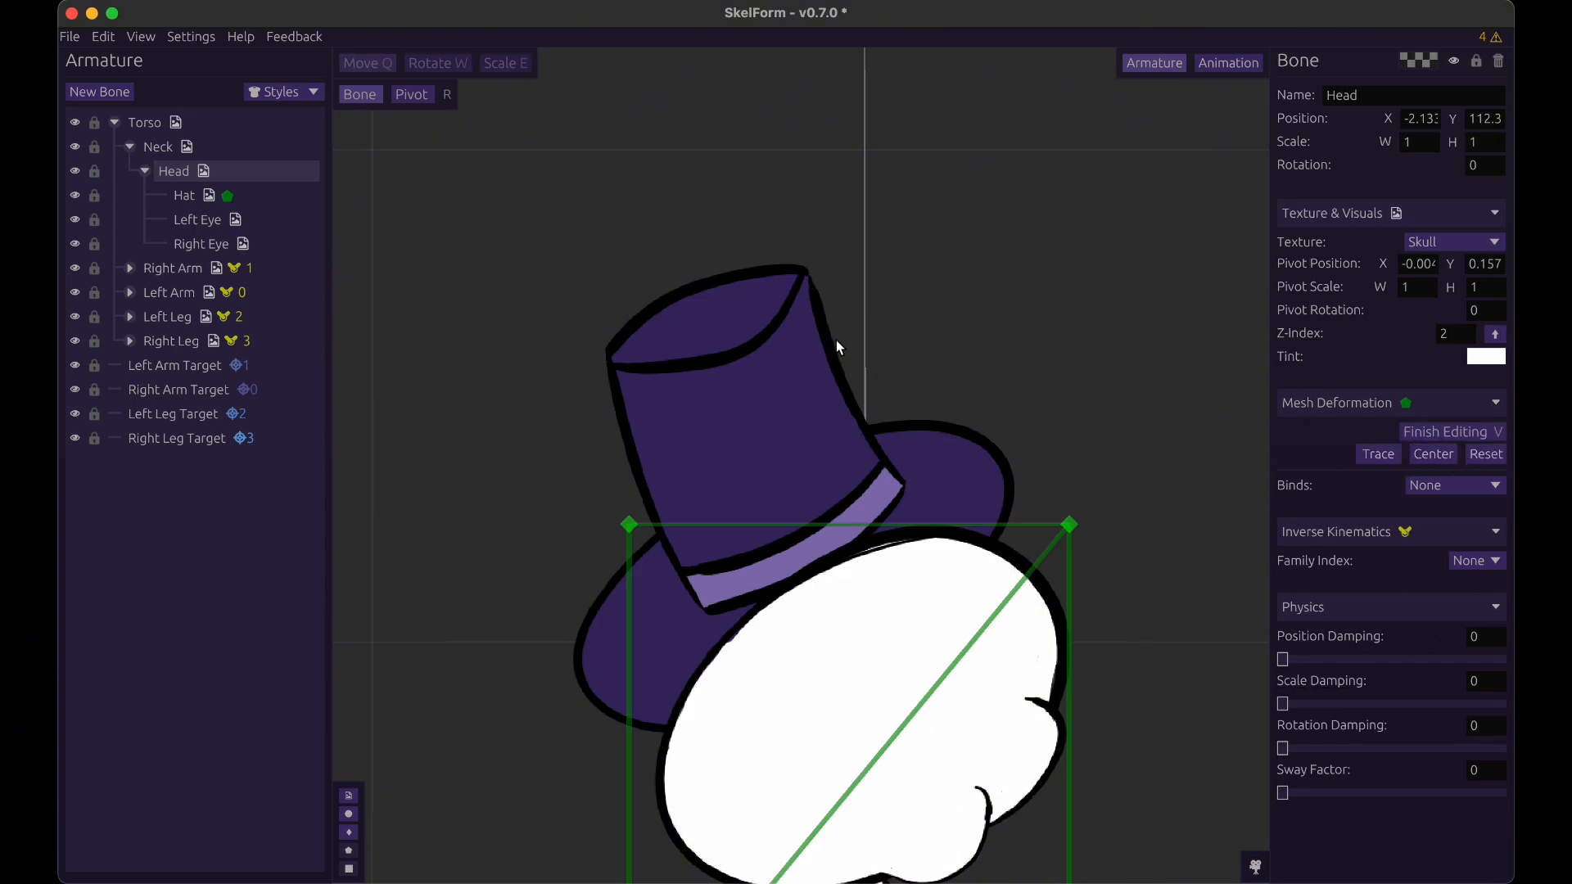
left_click(836, 341)
left_click(803, 401)
left_click(1456, 433)
left_click(1479, 458)
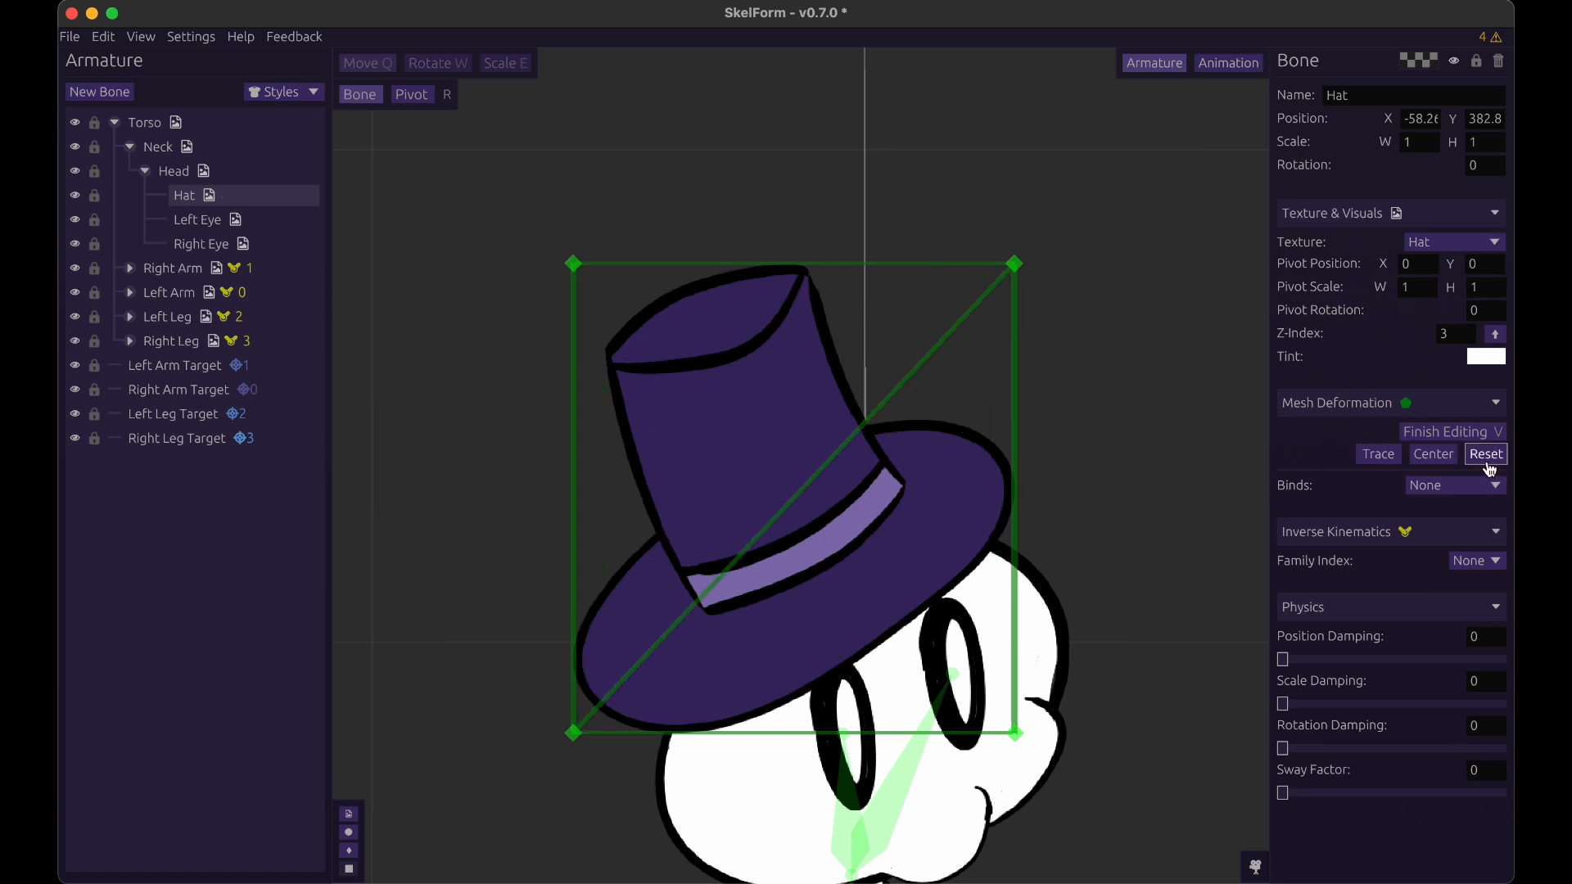
- Cut off the hat mesh's lower-right corner using one new vertex on the bottom edge and one on the right edge below the brim
left_click(744, 733)
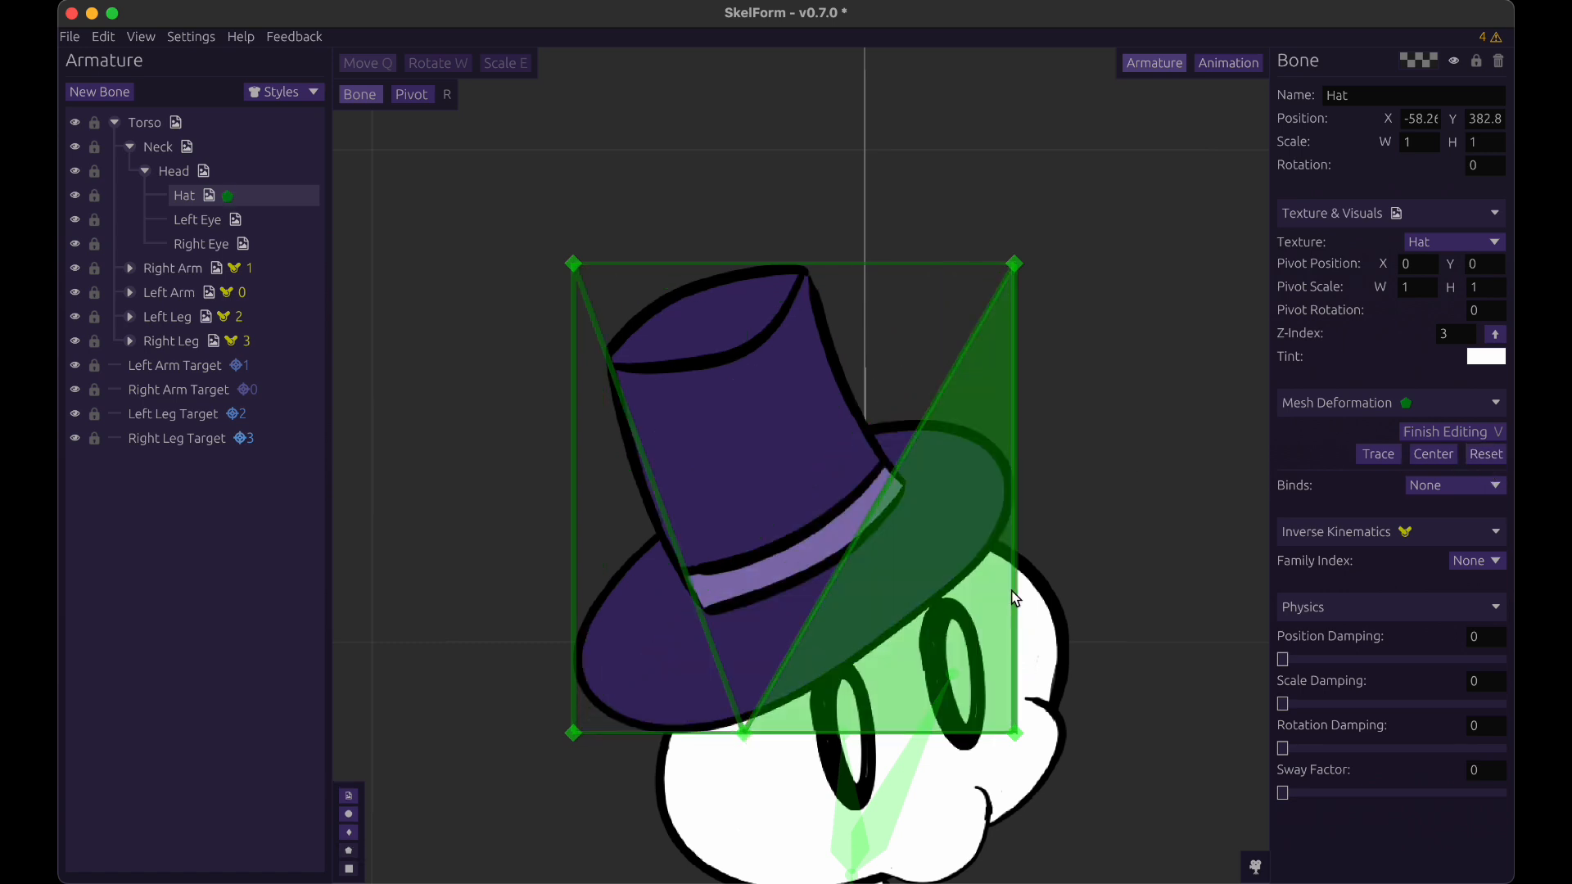
right_click(740, 732)
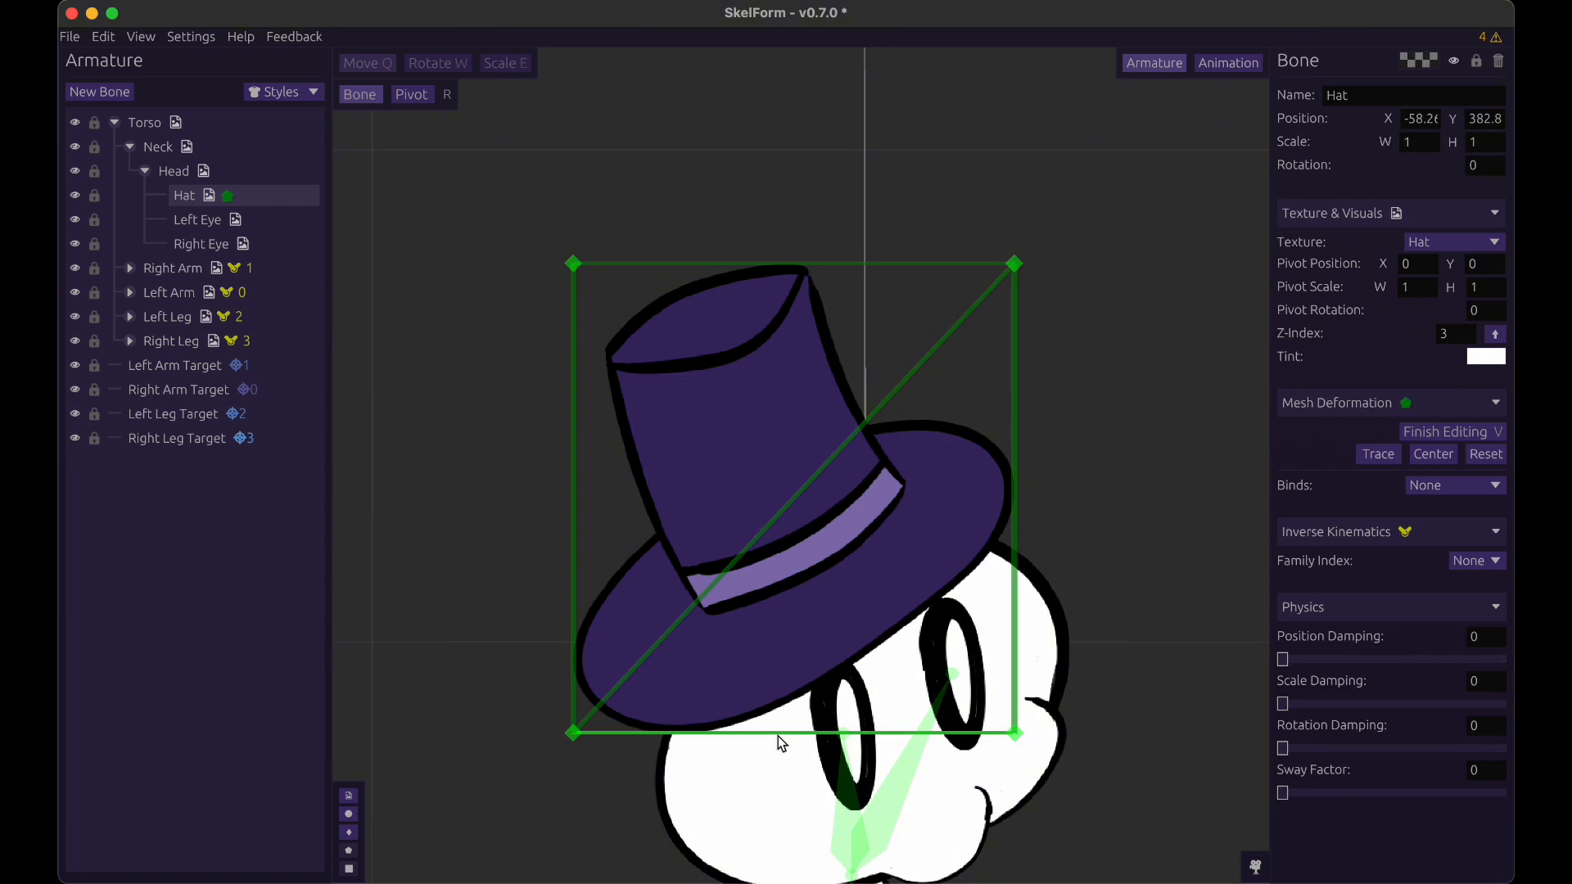
left_click(778, 733)
left_click(1015, 589)
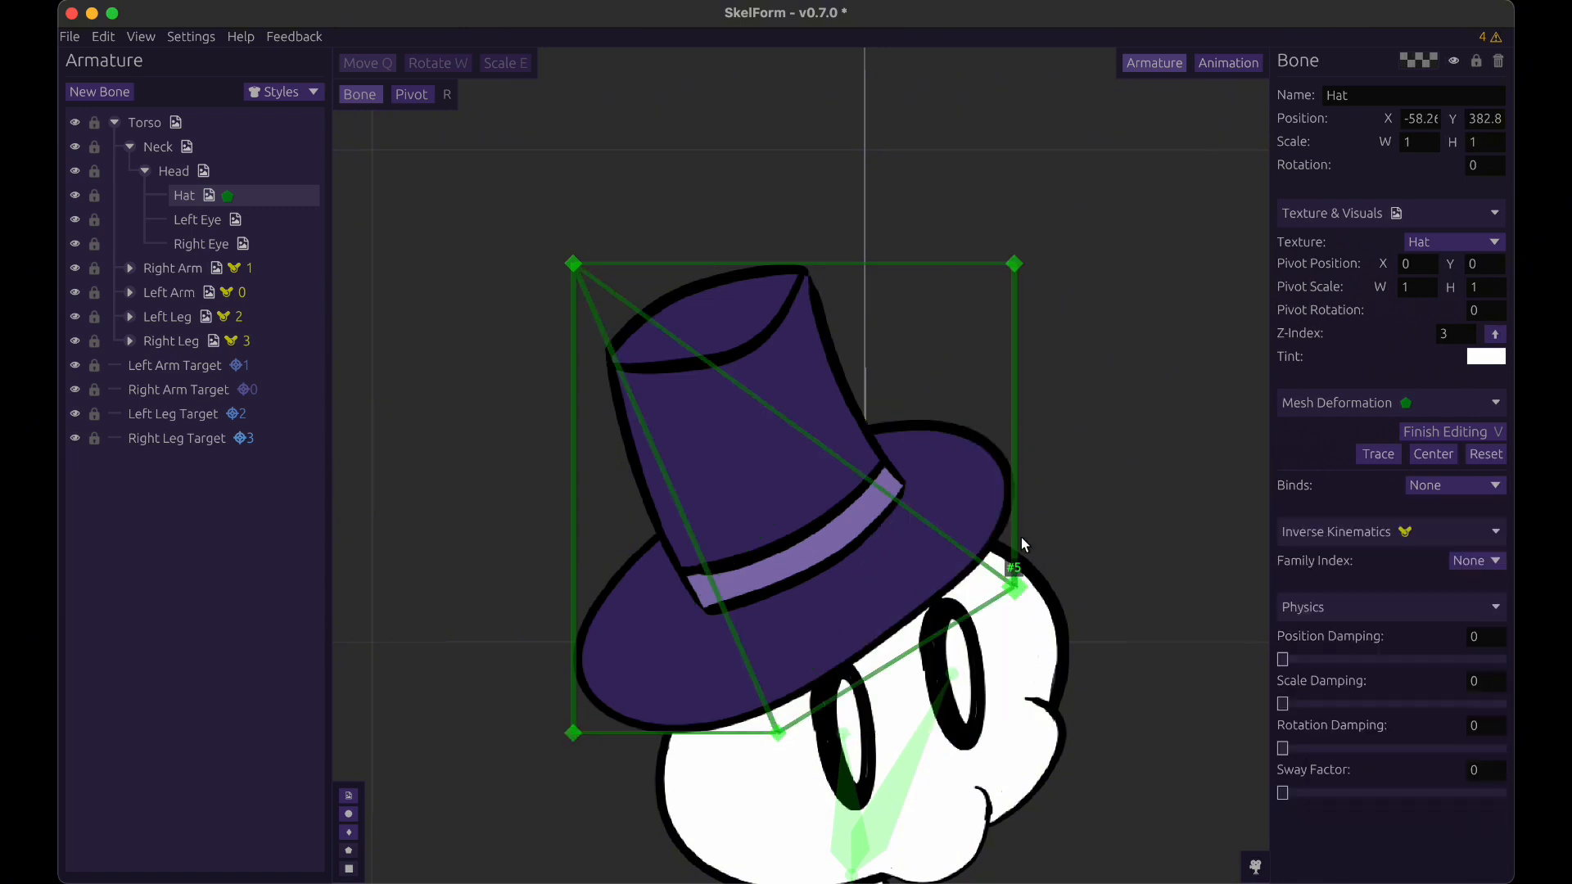
right_click(1013, 587)
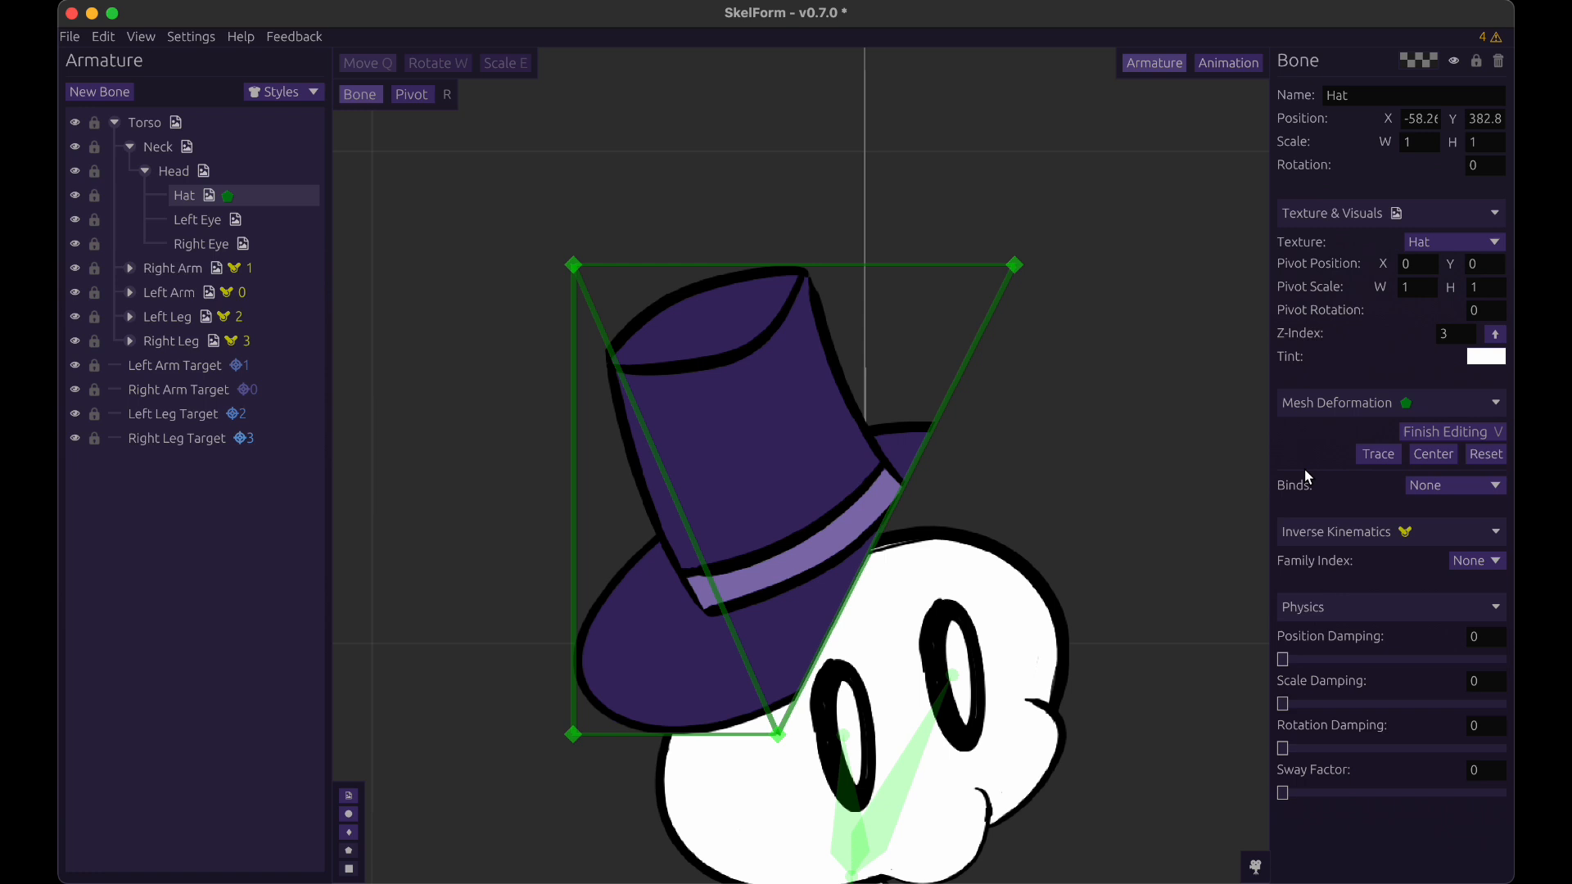
key("ctrl+z")
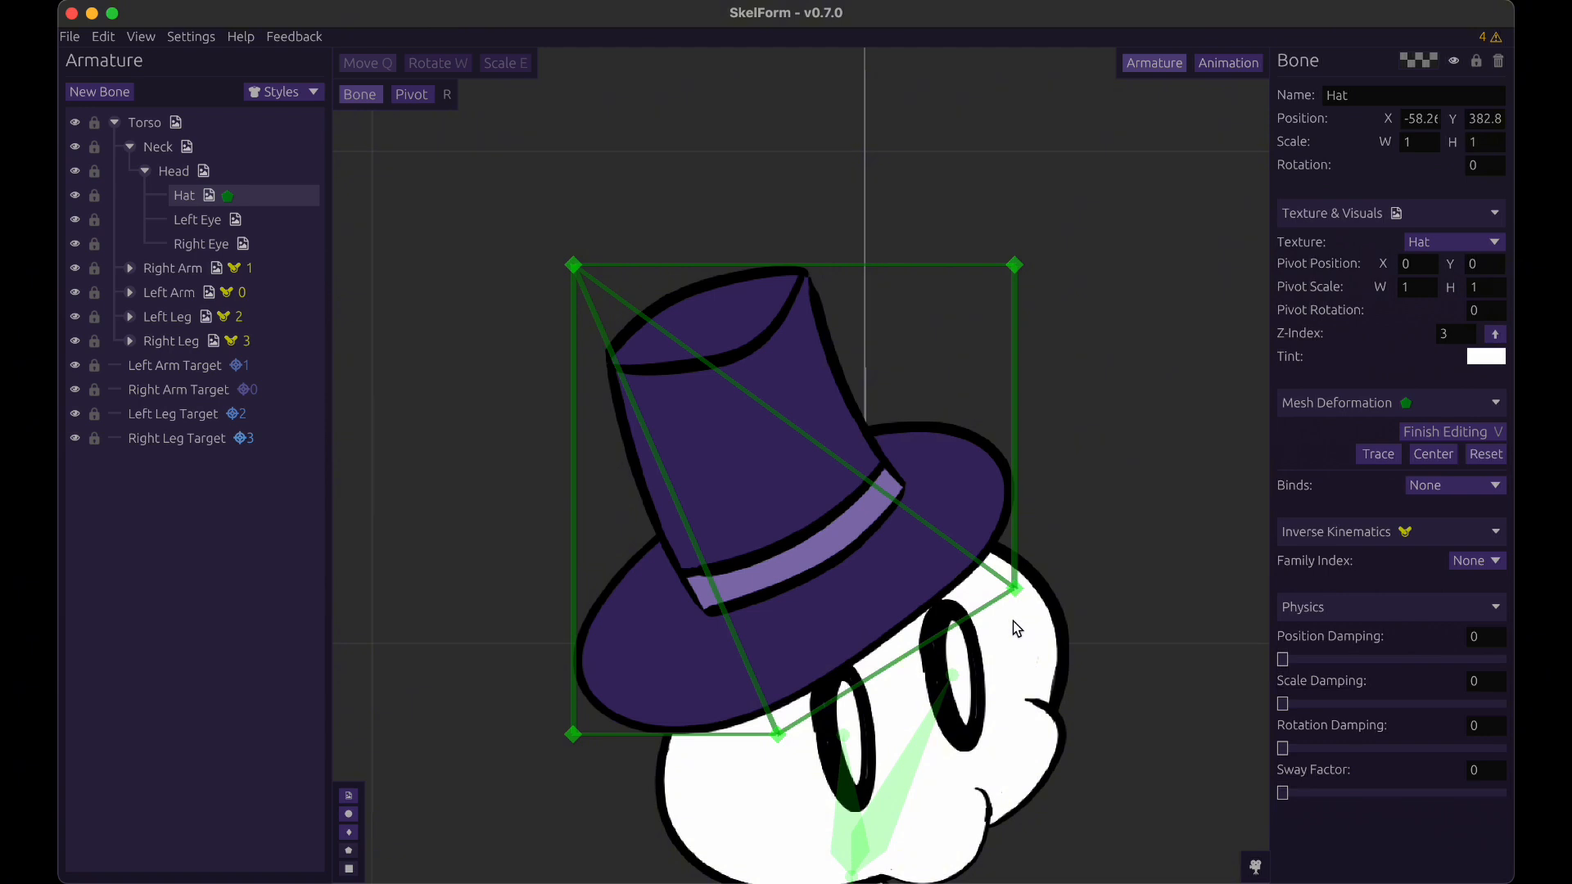
- Trim the mesh's upper-right area with vertices on the right edge above the brim, where crown meets brim, and at the crown's top-right tip
left_click(1014, 410)
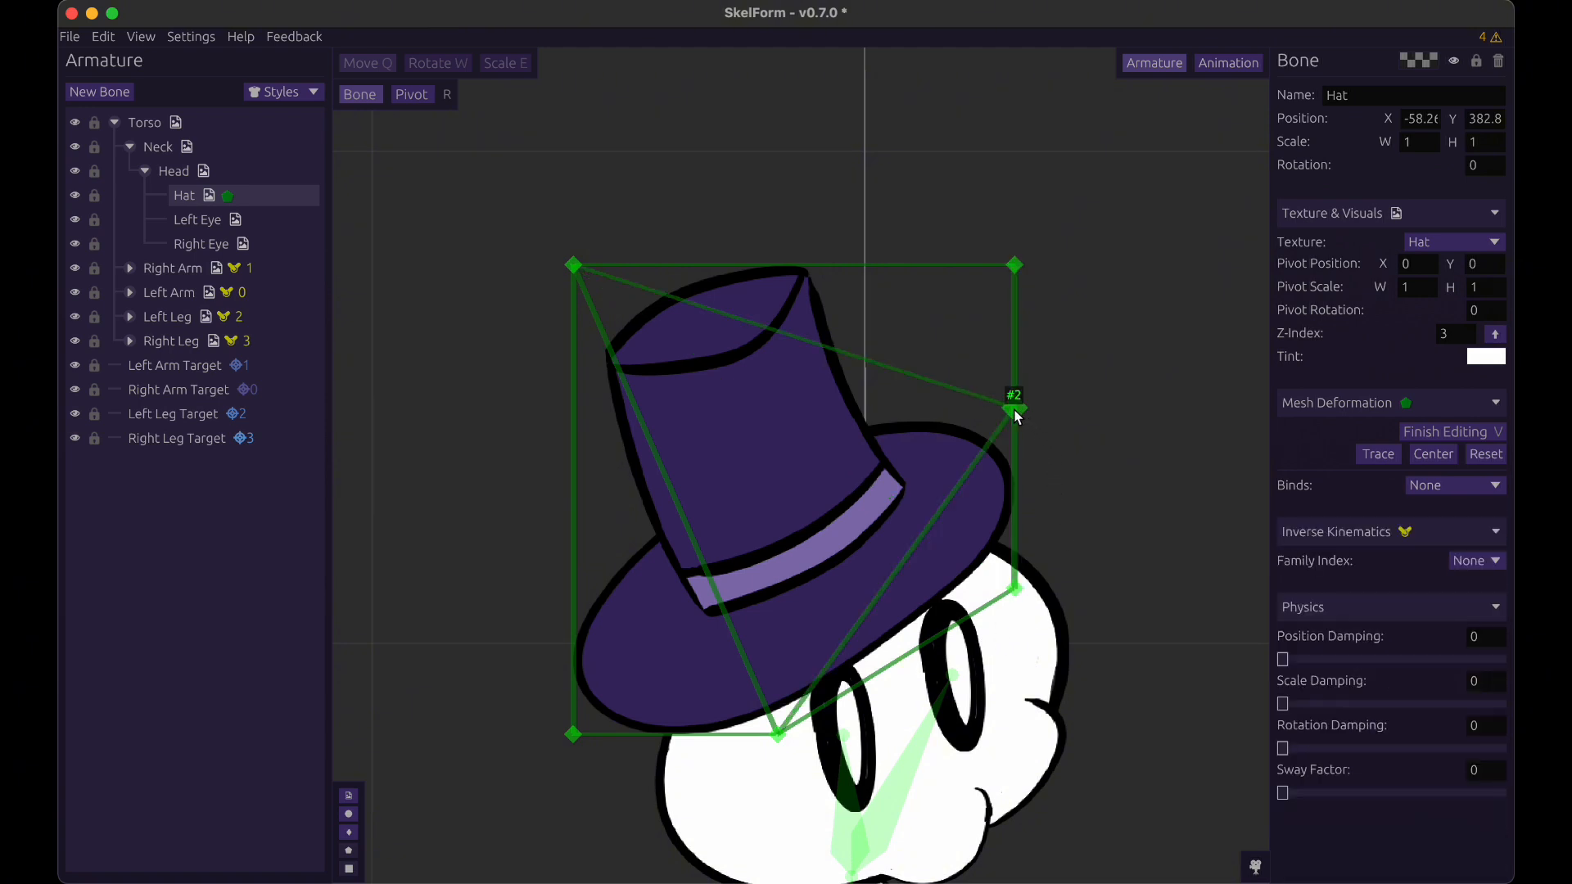
left_click(867, 412)
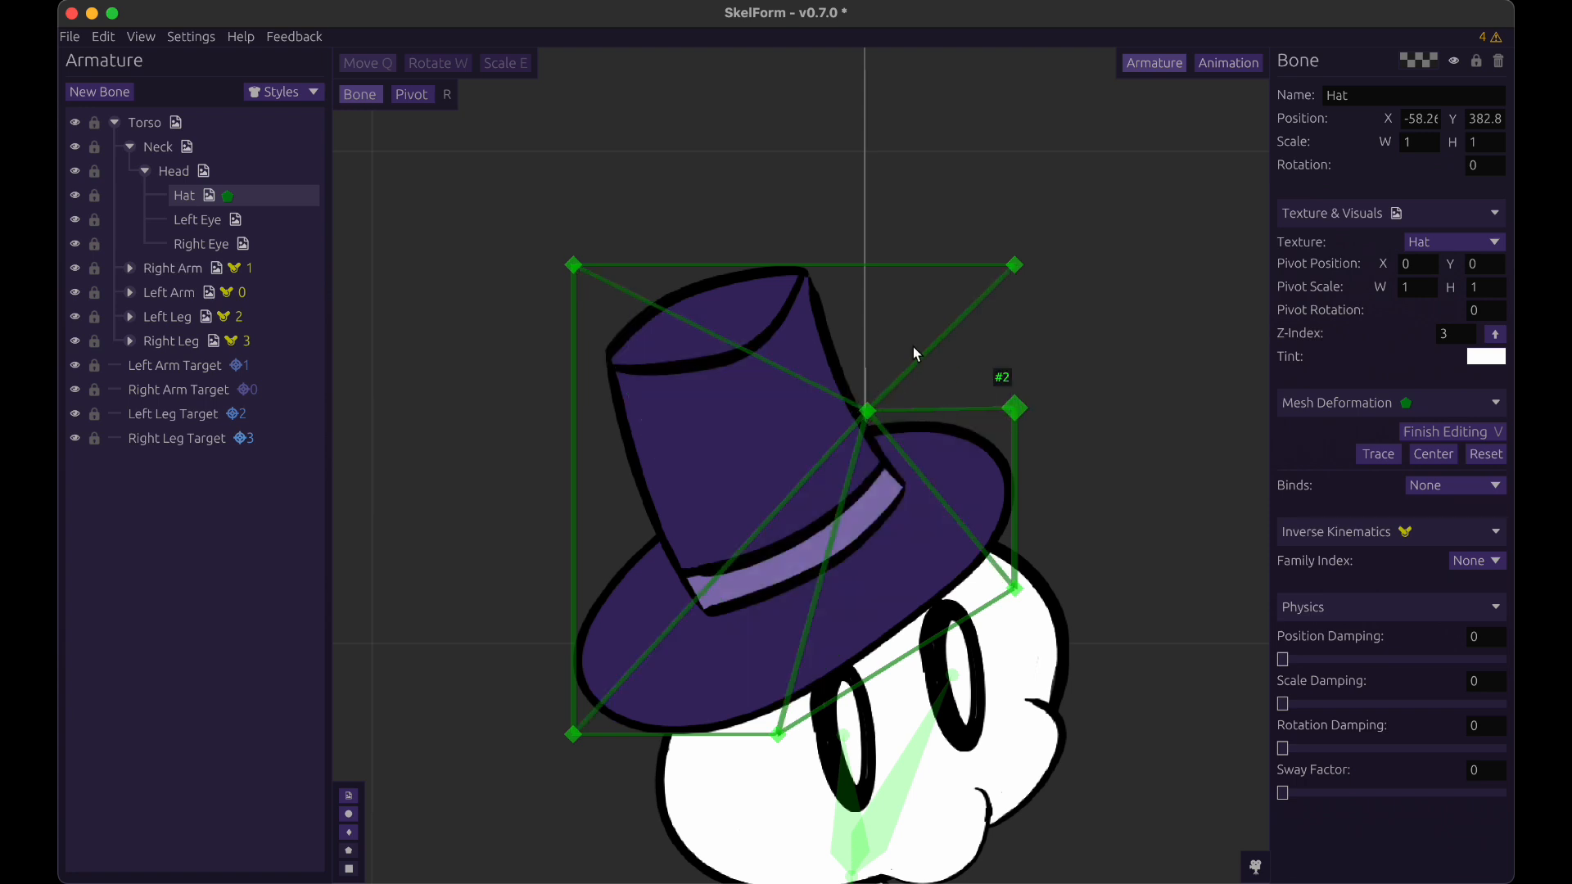
left_click(820, 266)
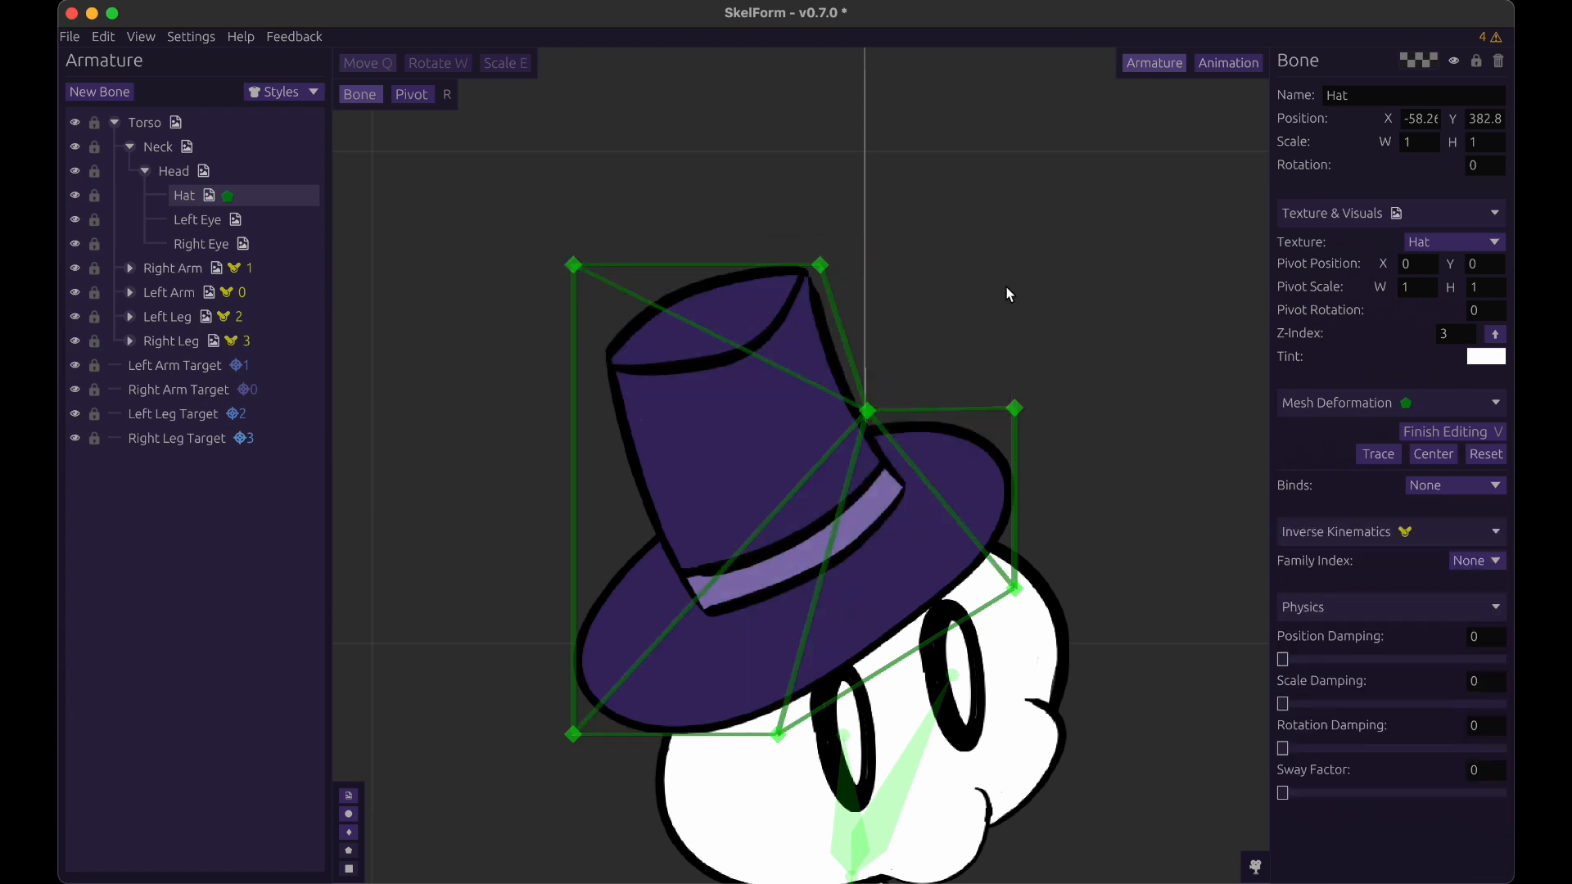
- Trim the mesh's left side with vertices around the crown's upper-left corner, at the left crown-brim junction, and on the left edge beside the brim
left_click(639, 264)
left_click(574, 340)
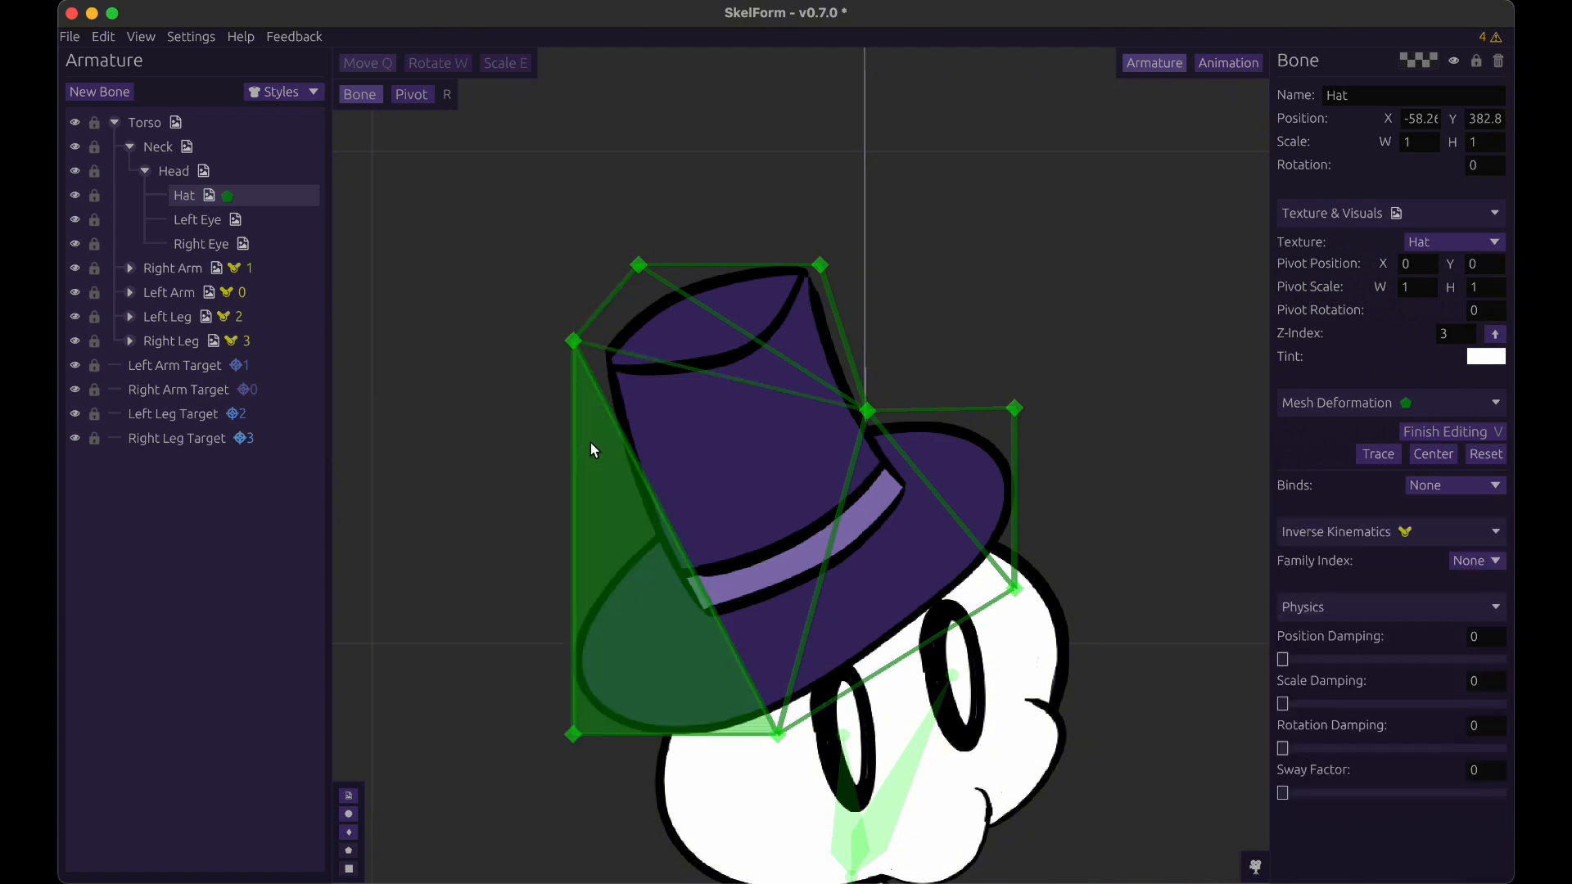
left_click(640, 529)
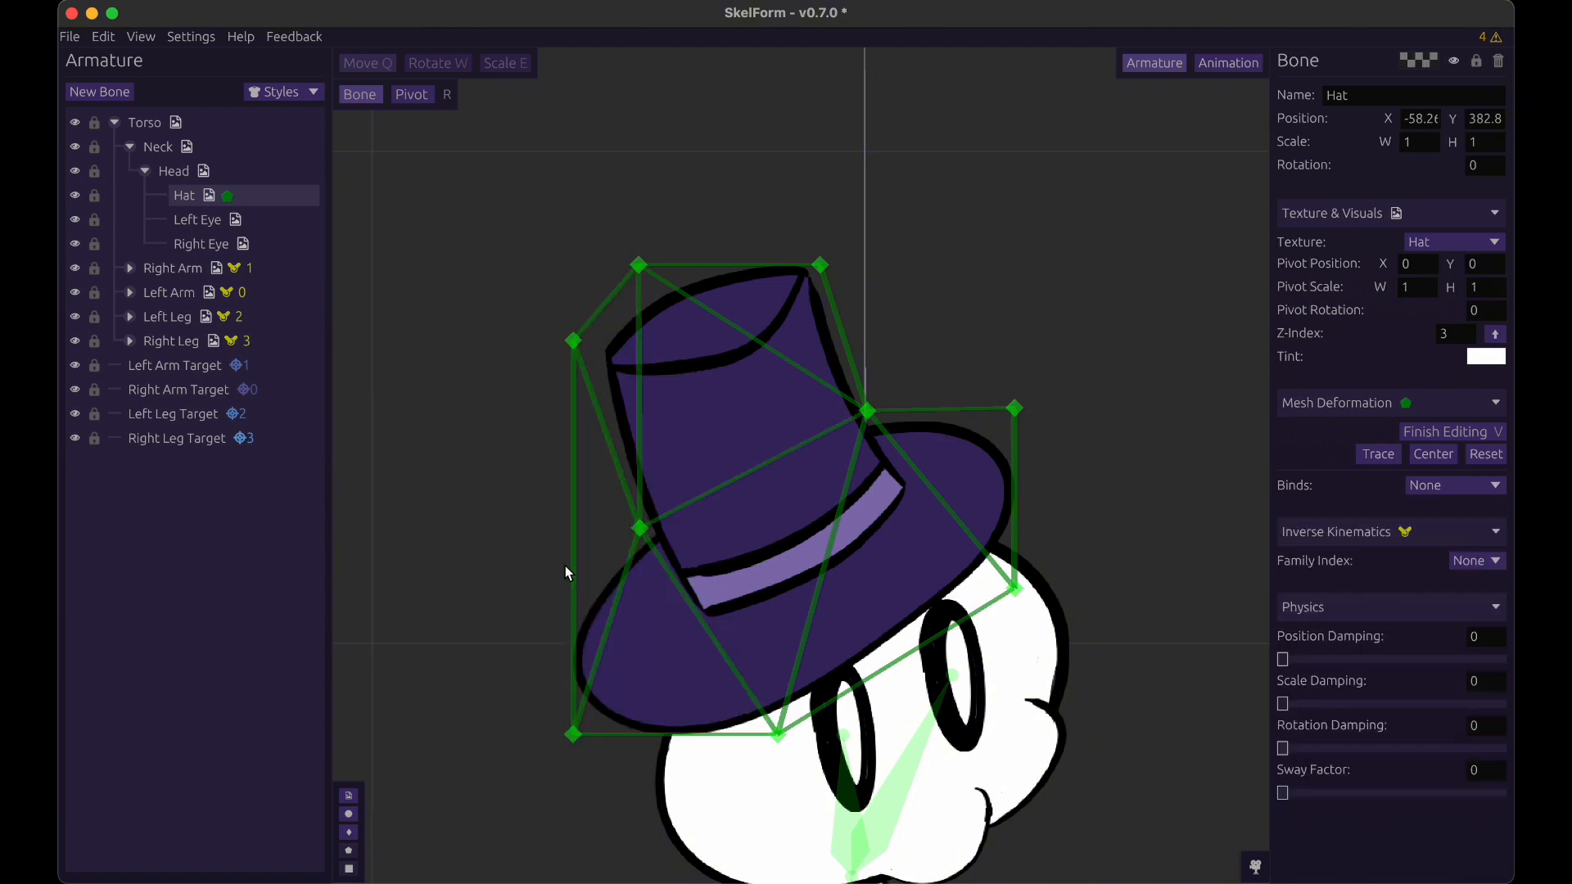
left_click(573, 597)
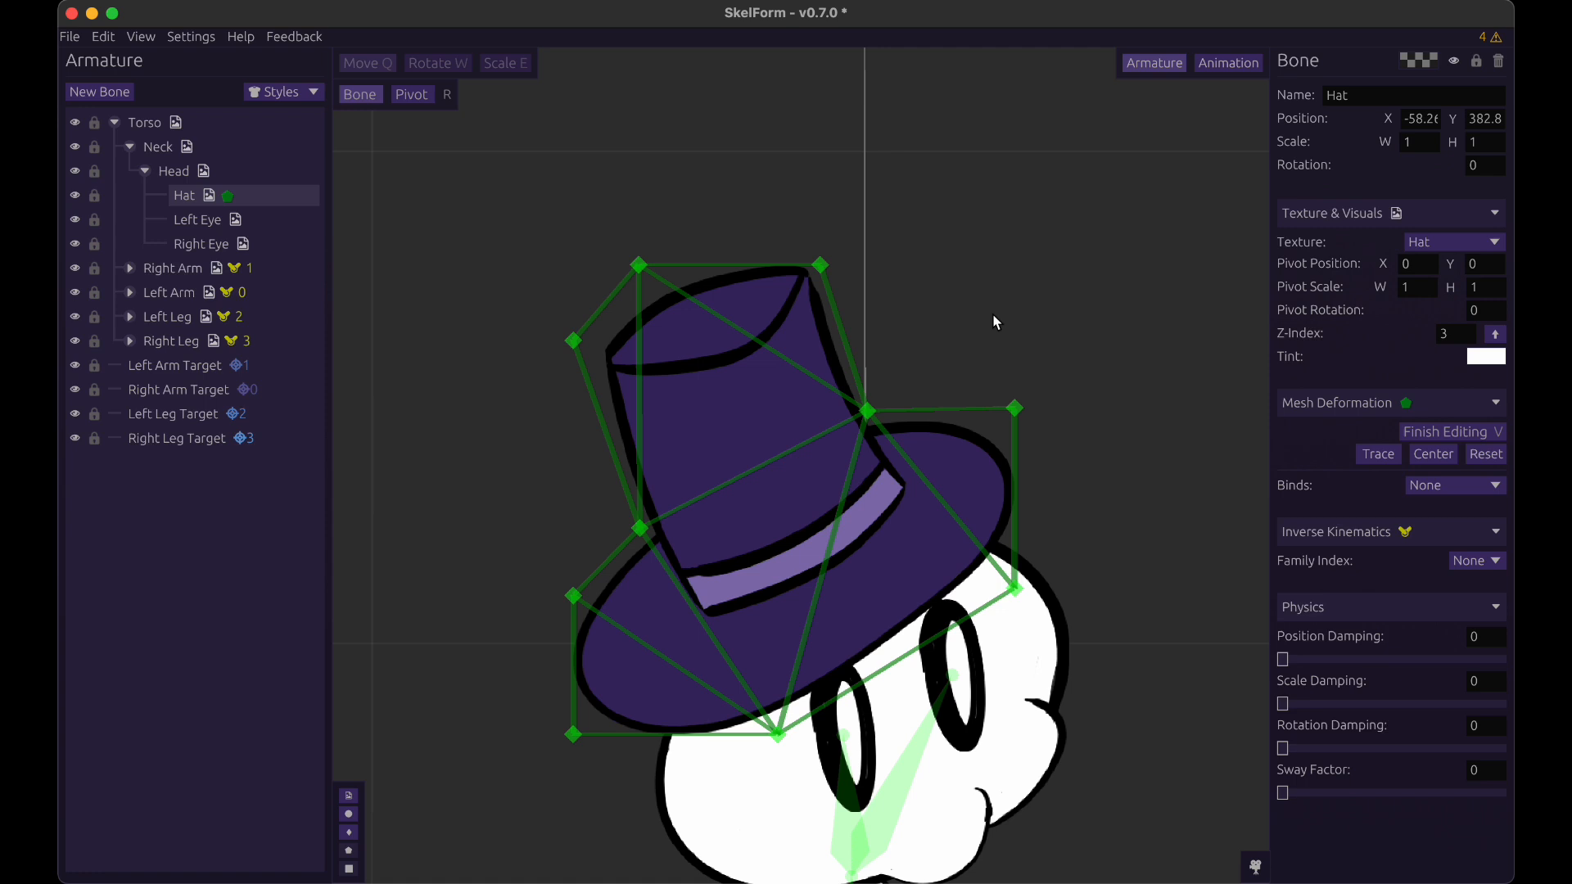
left_click_drag(994, 312, 1035, 335)
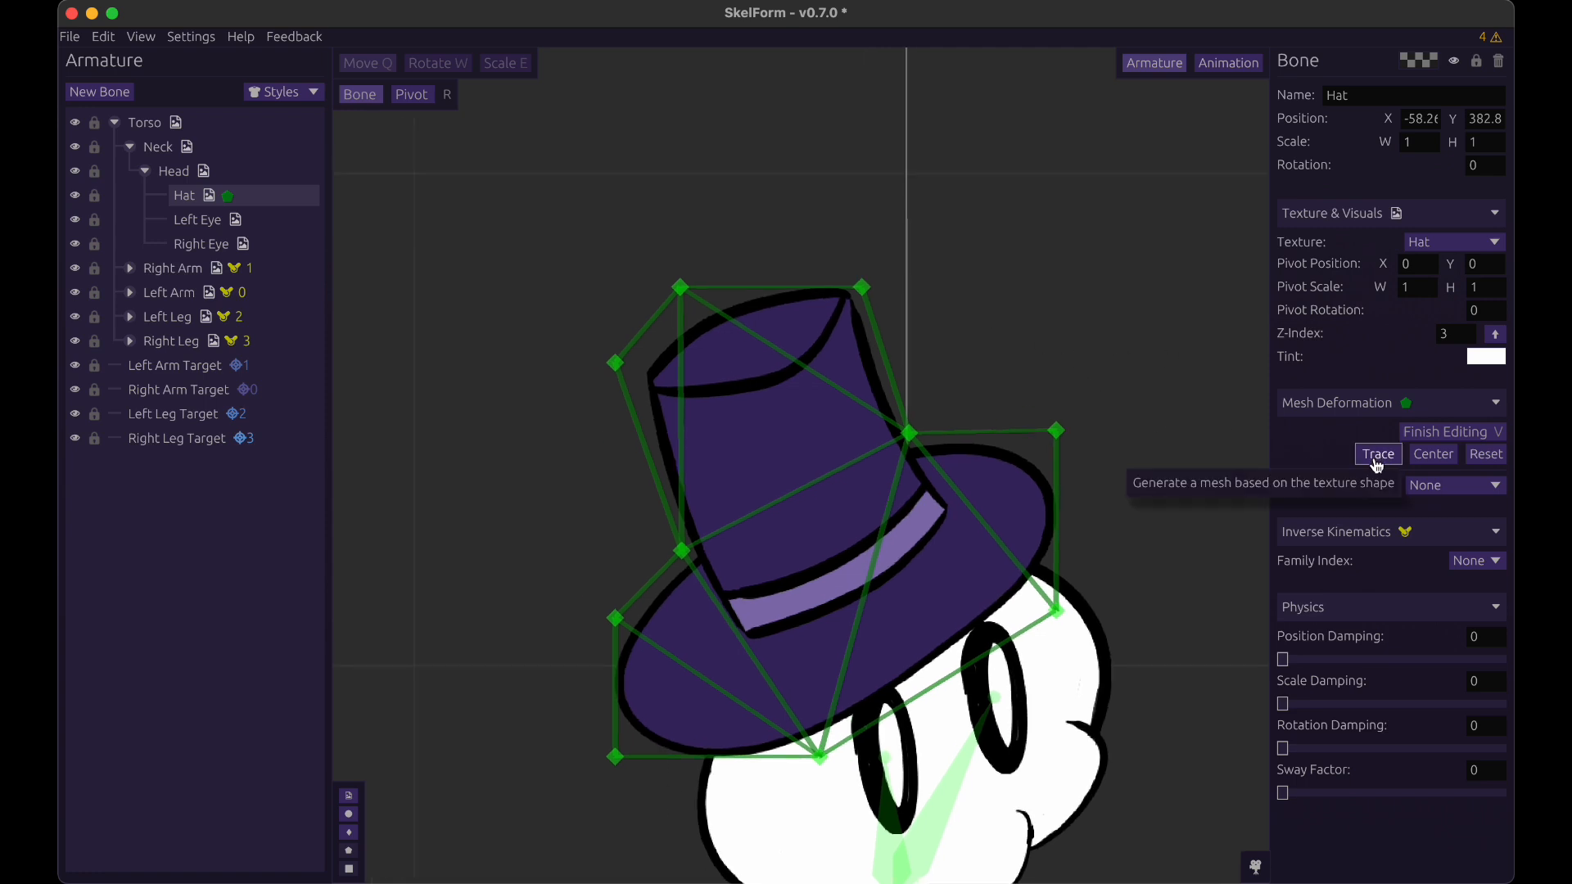
scroll(1123, 386, "up", 3)
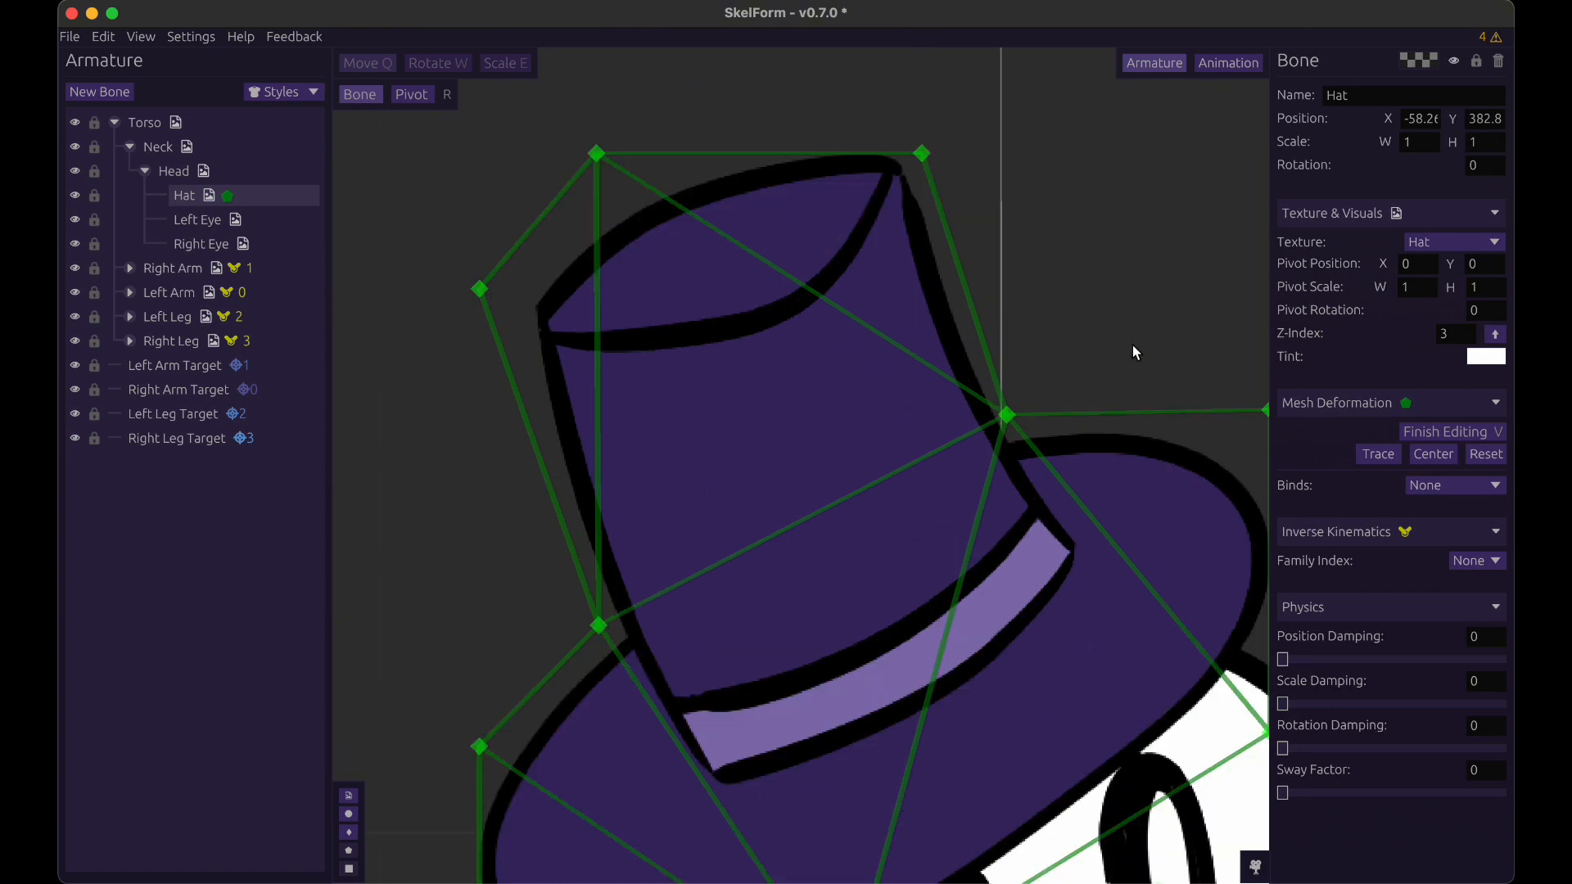
- Add a new bone named Bind under Head, alongside the Hat bone
scroll(1132, 348, "down", 4)
left_click_drag(1129, 346, 1083, 355)
scroll(1083, 355, "up", 2)
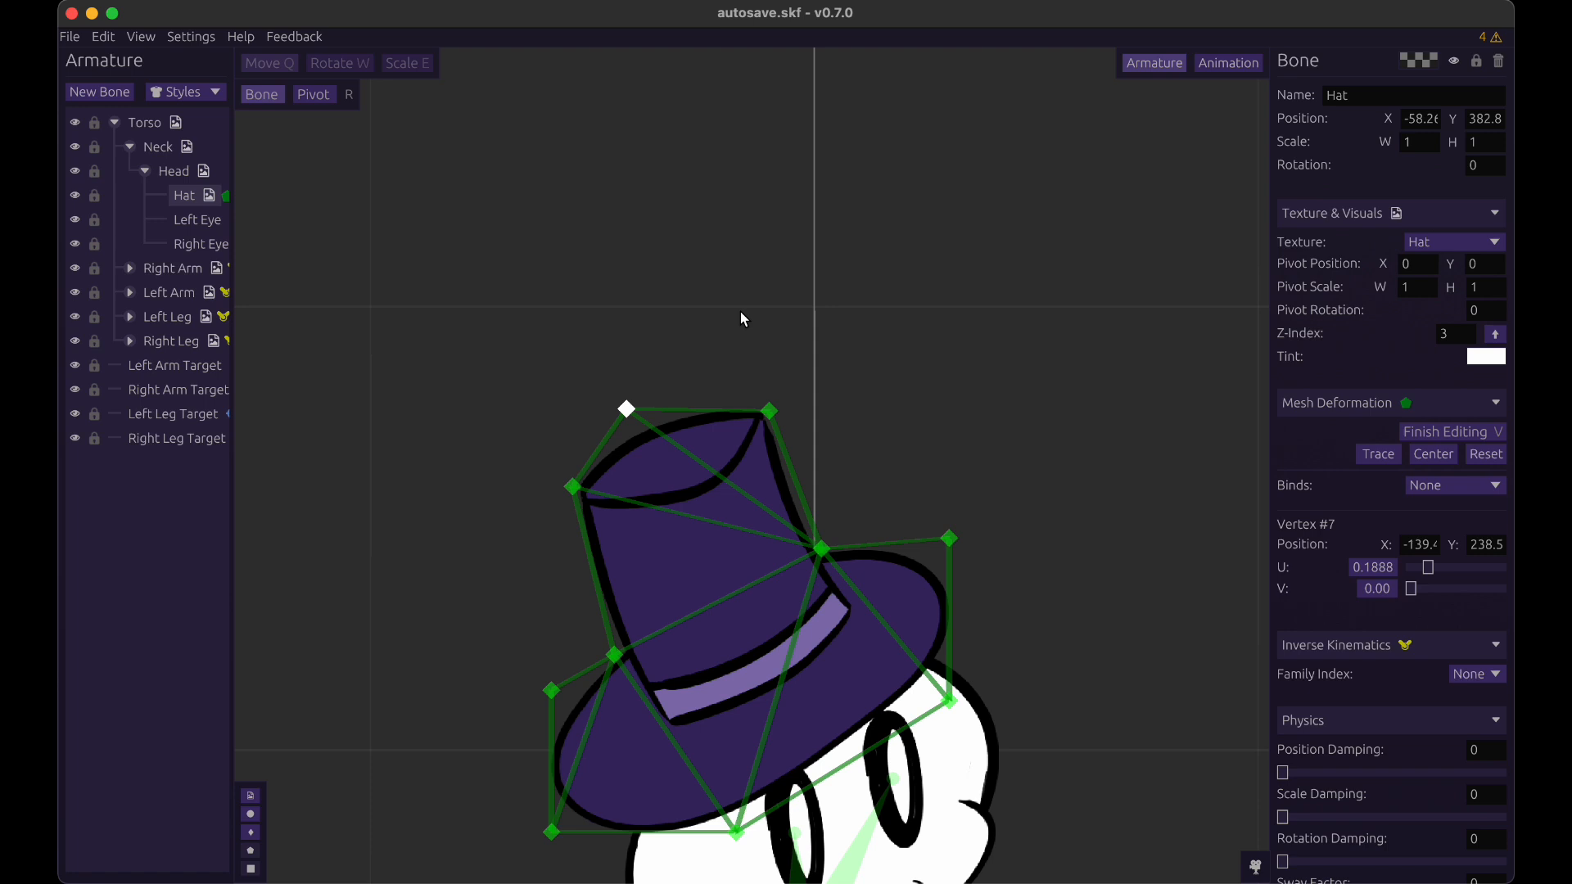
left_click(727, 361)
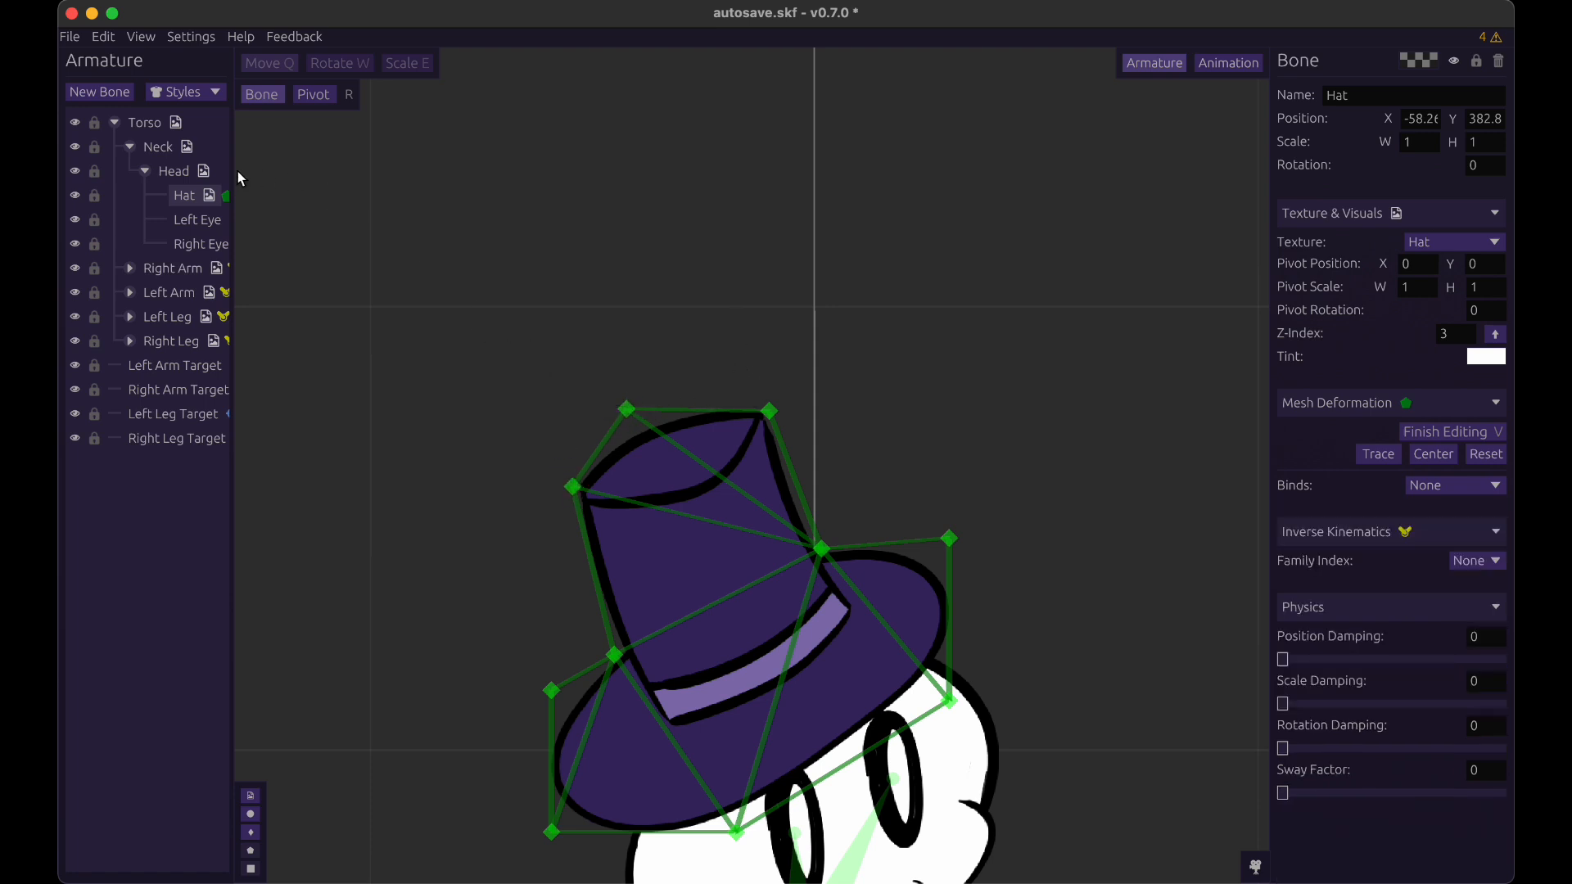
left_click_drag(235, 232, 334, 233)
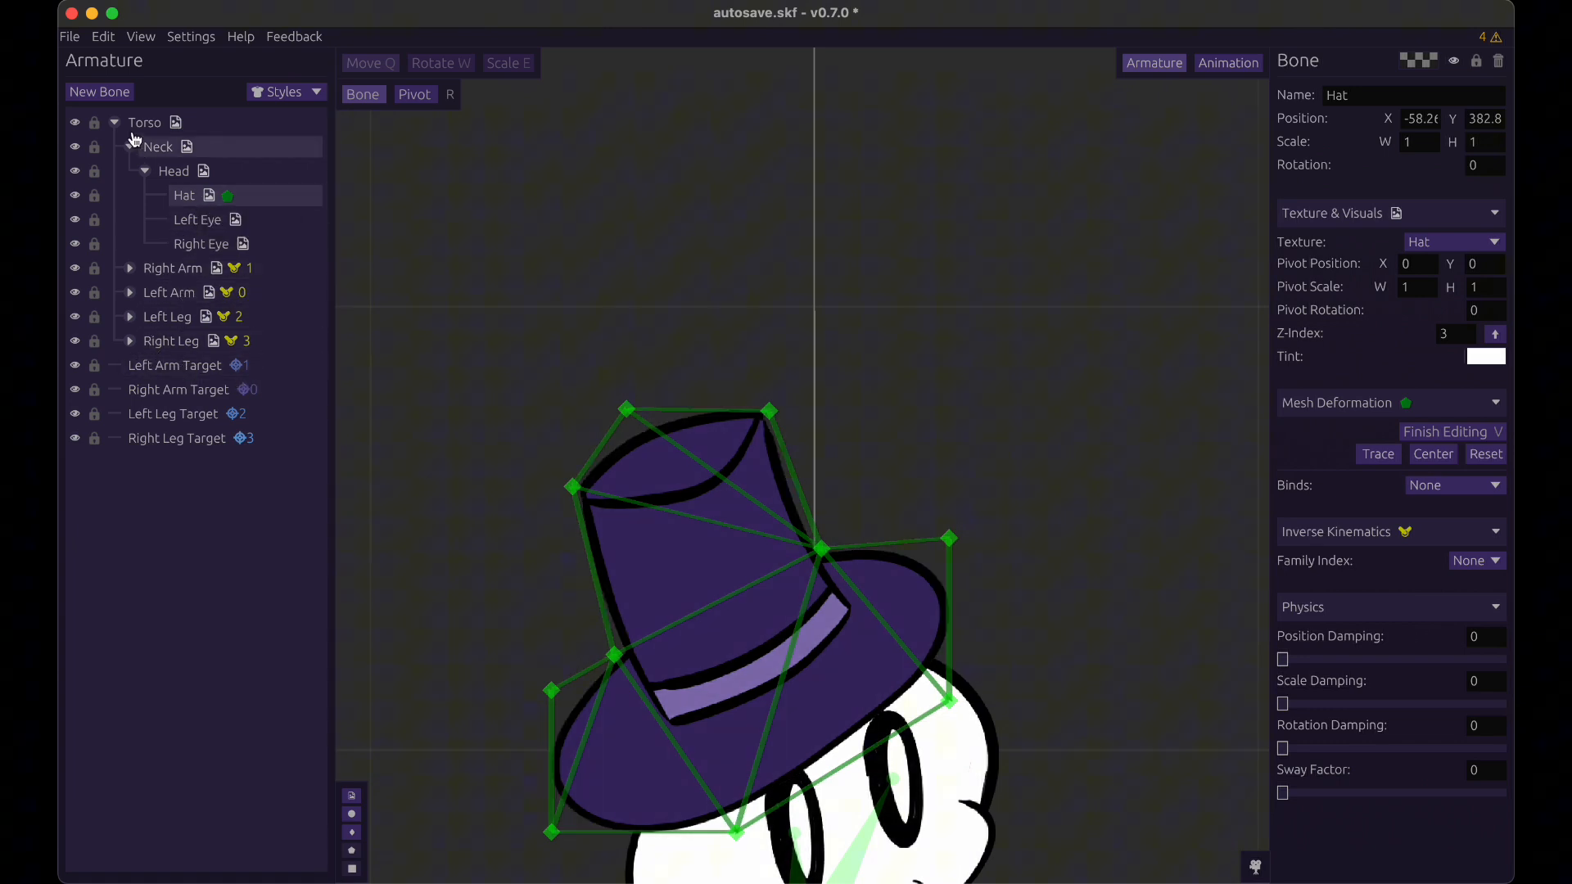
left_click(99, 92)
type("Bind")
key("Return")
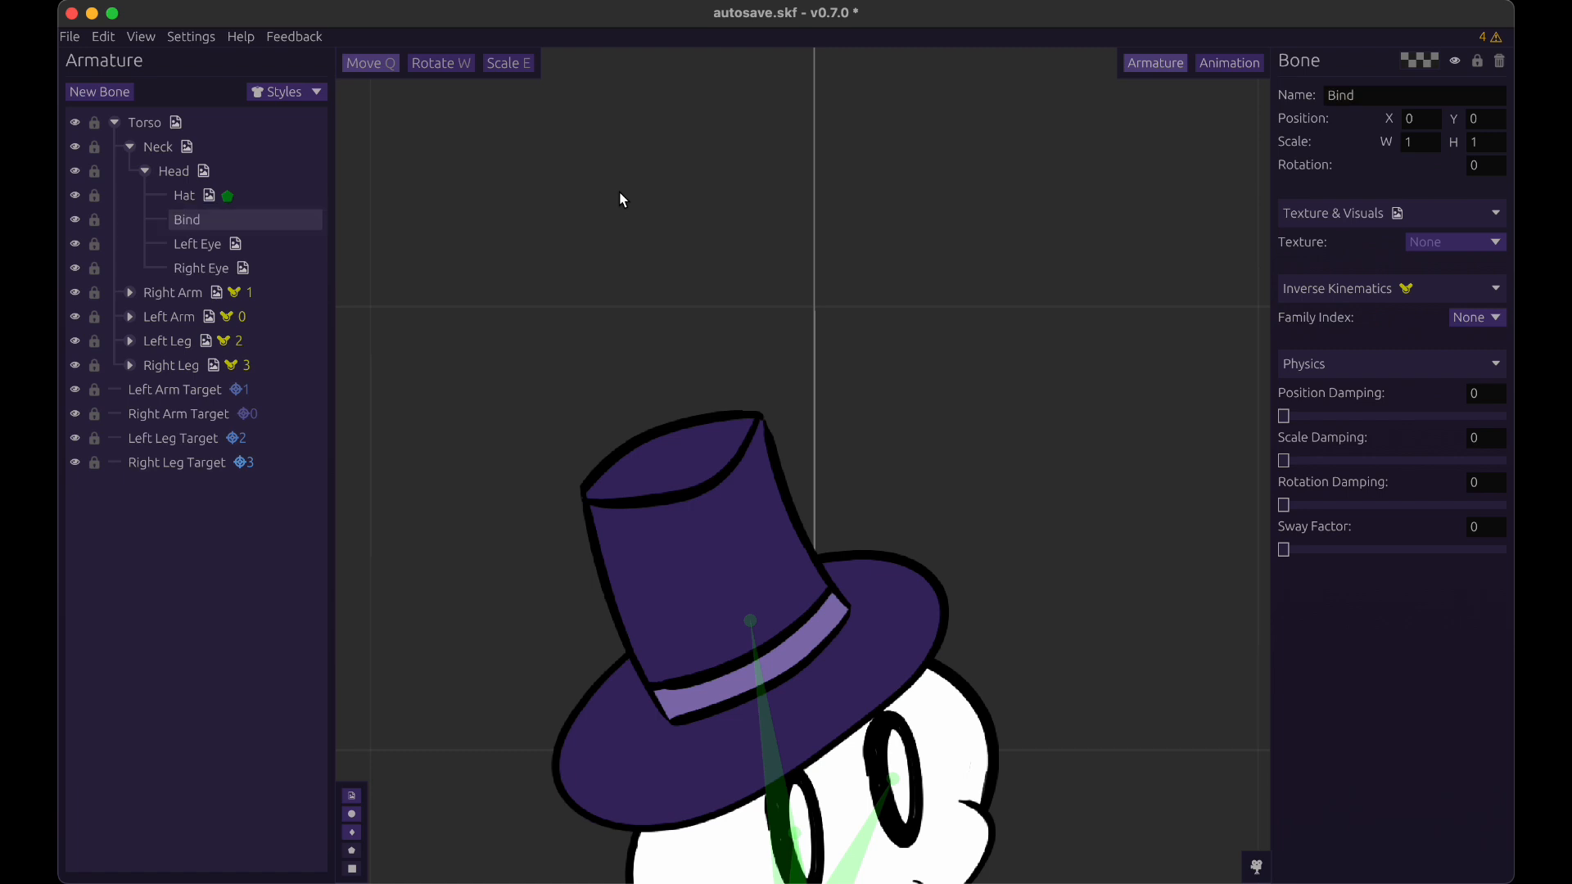
- Move the Bind bone to the top of the hat's crown and parent it to the Hat bone
left_click_drag(1028, 577, 1046, 369)
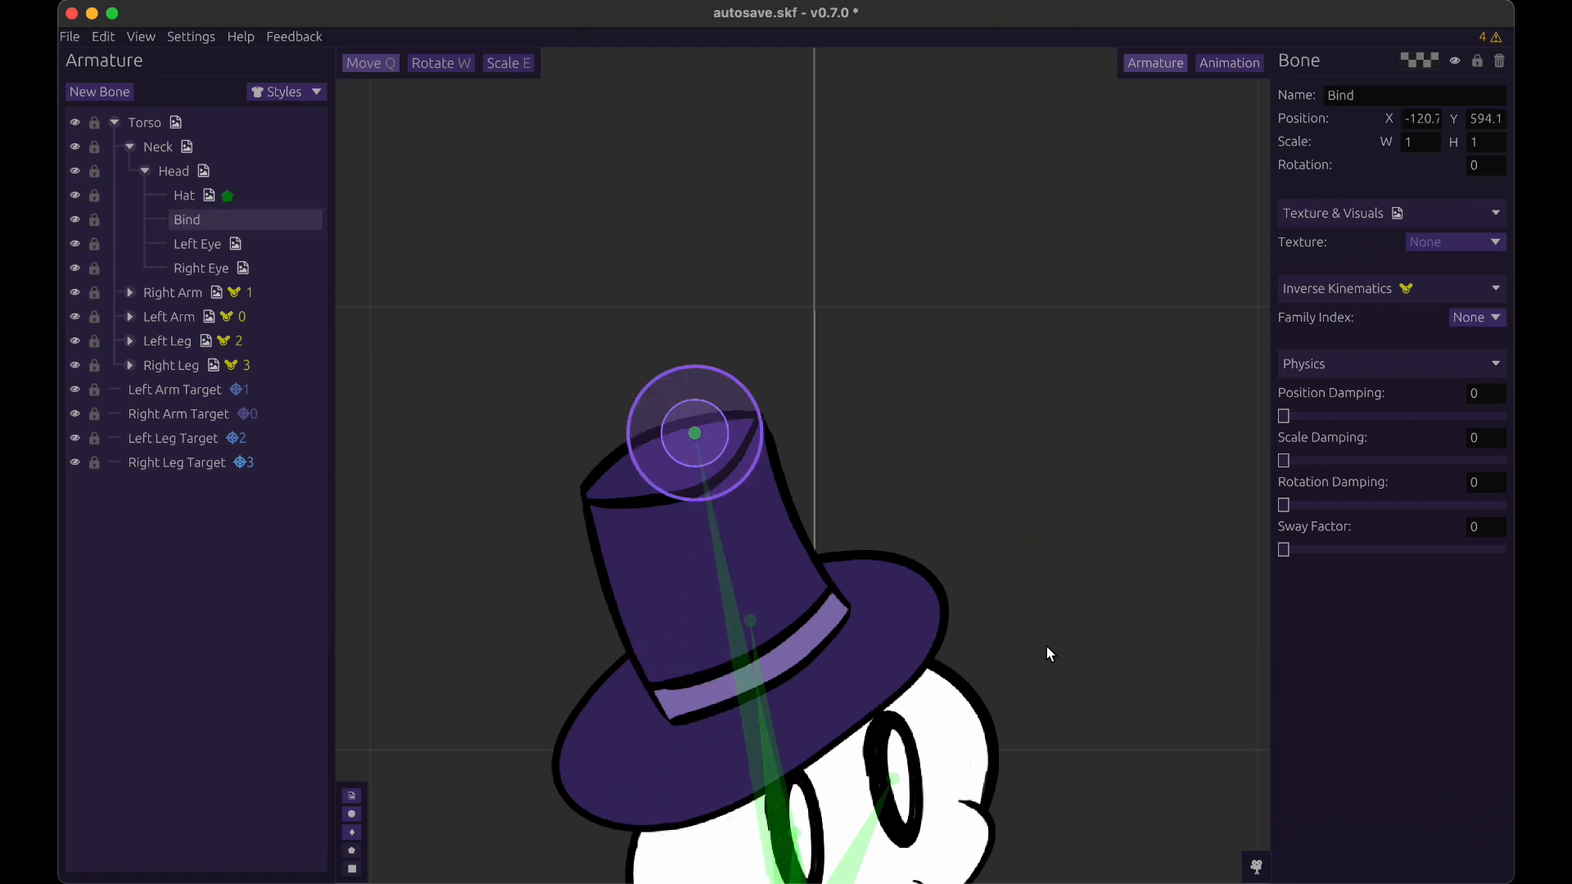
left_click_drag(1070, 591, 1036, 614)
left_click_drag(282, 219, 287, 207)
- Create a new mesh bind on the Hat bone and assign the Bind bone to it
left_click(293, 202)
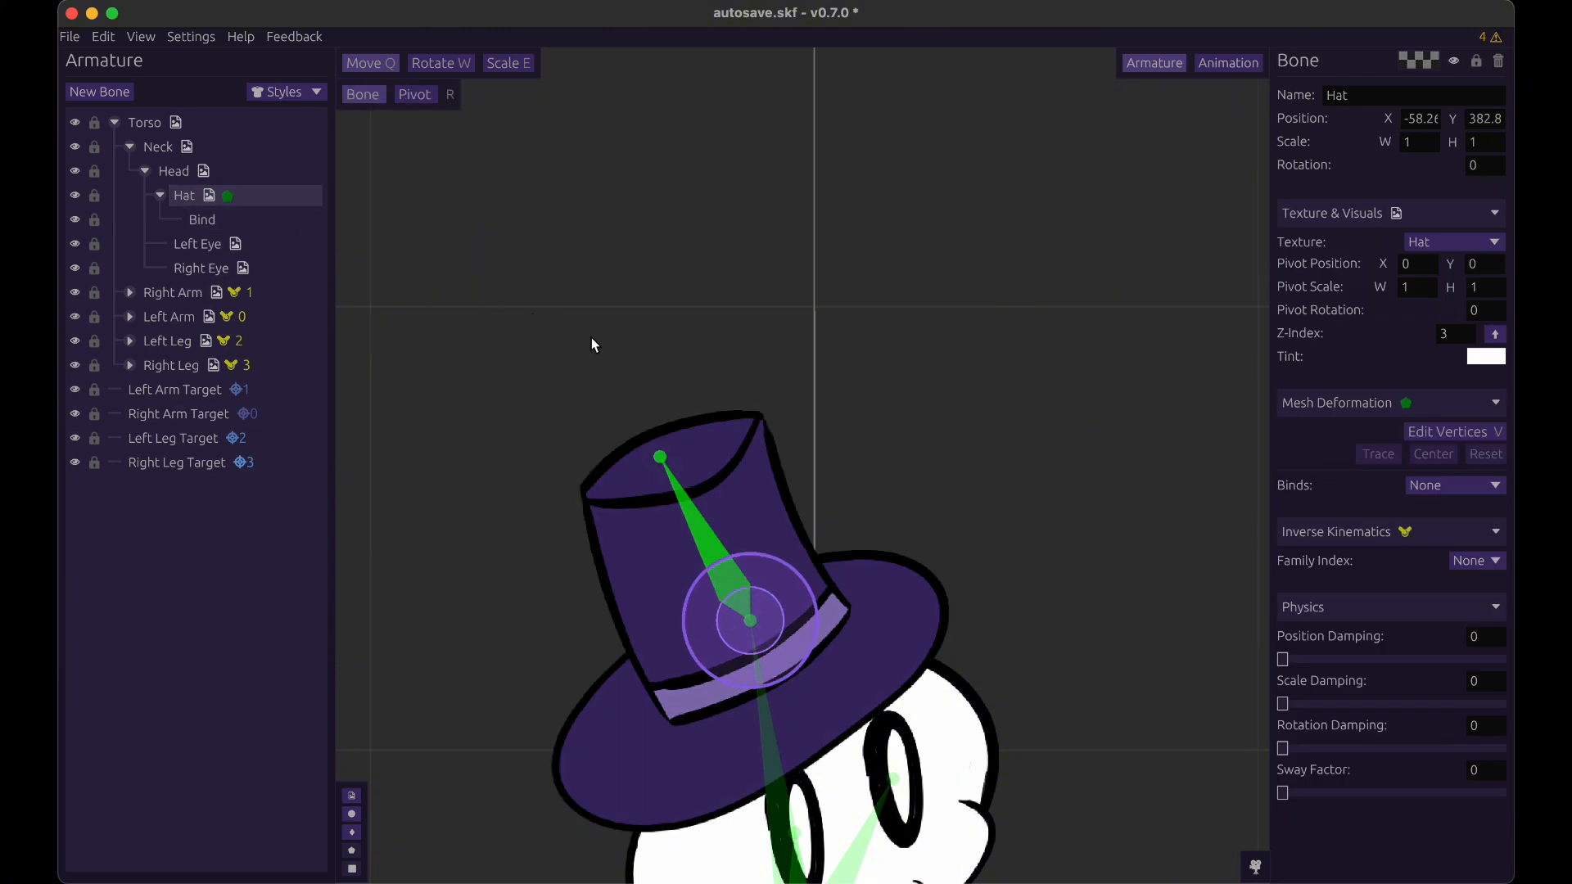
left_click(1445, 489)
left_click(1337, 489)
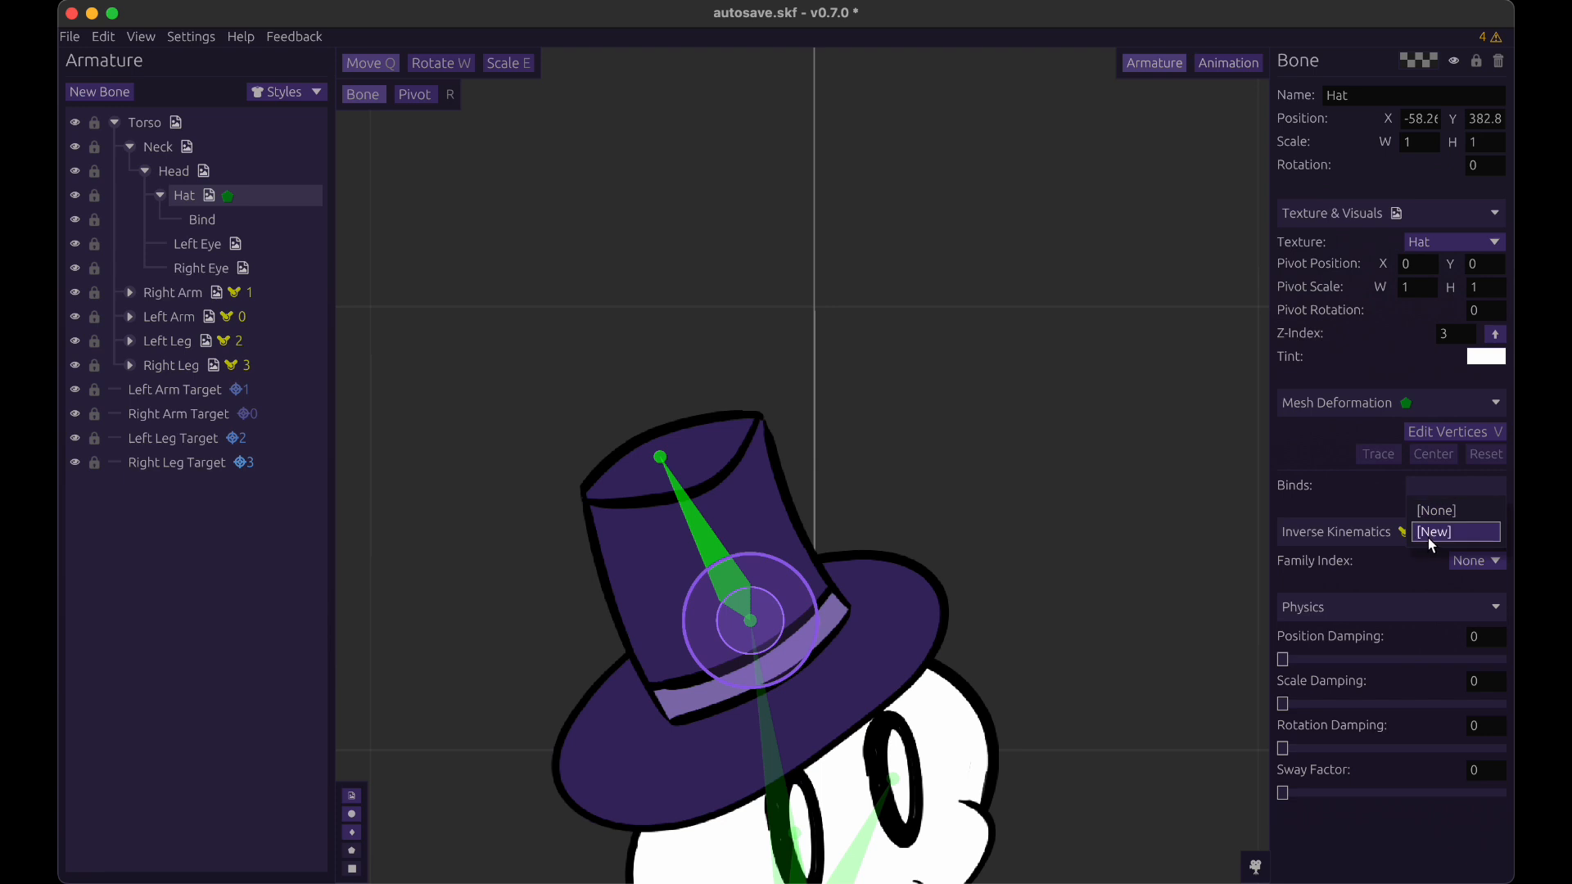
left_click(1427, 532)
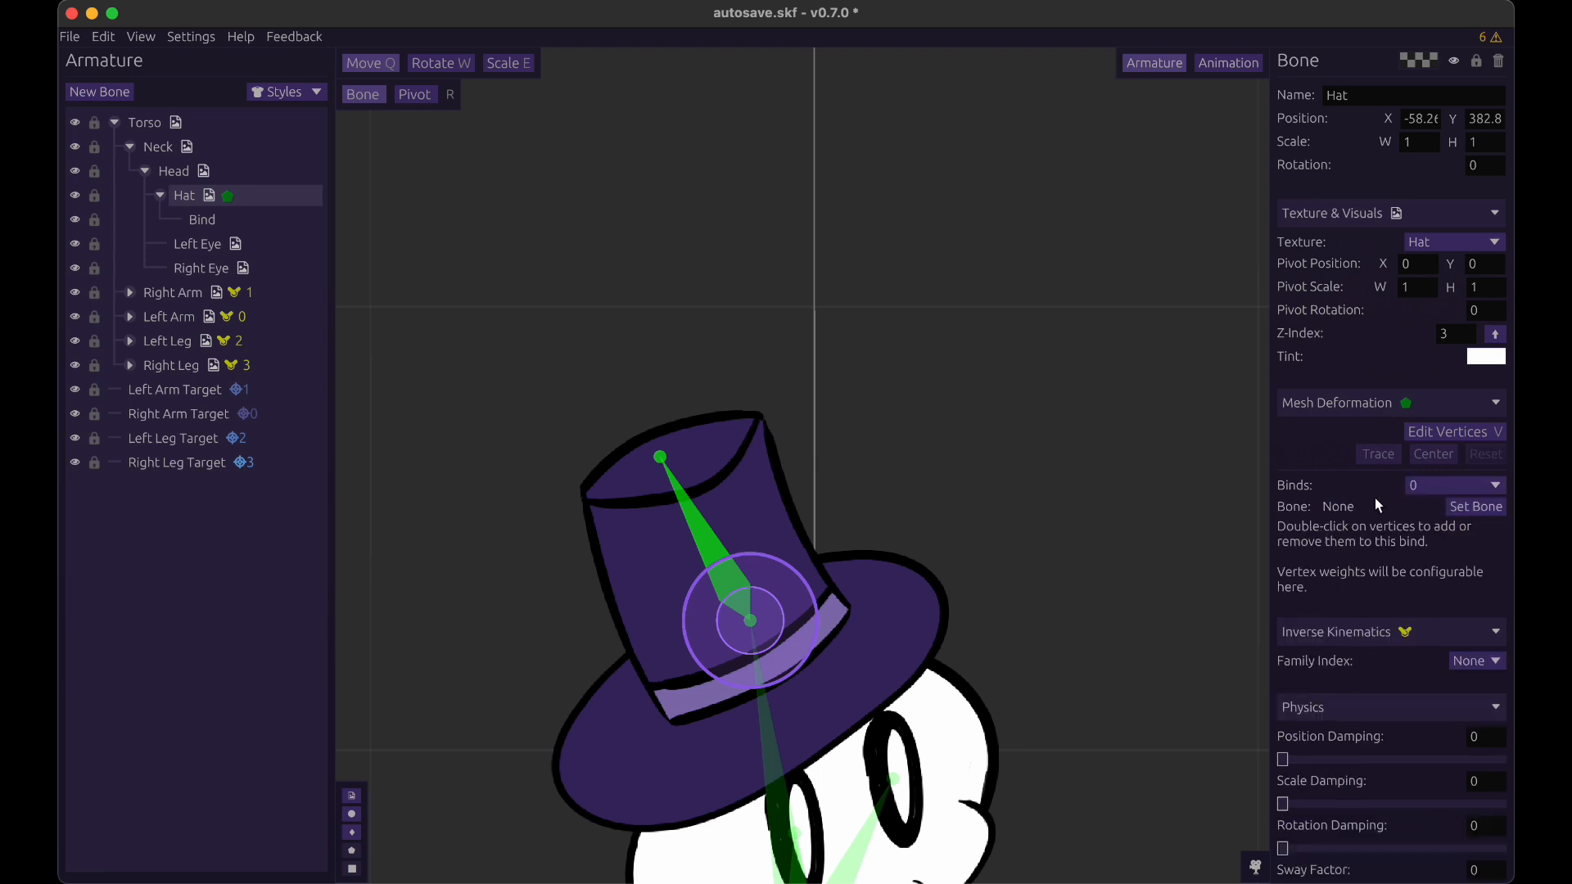
left_click(1469, 508)
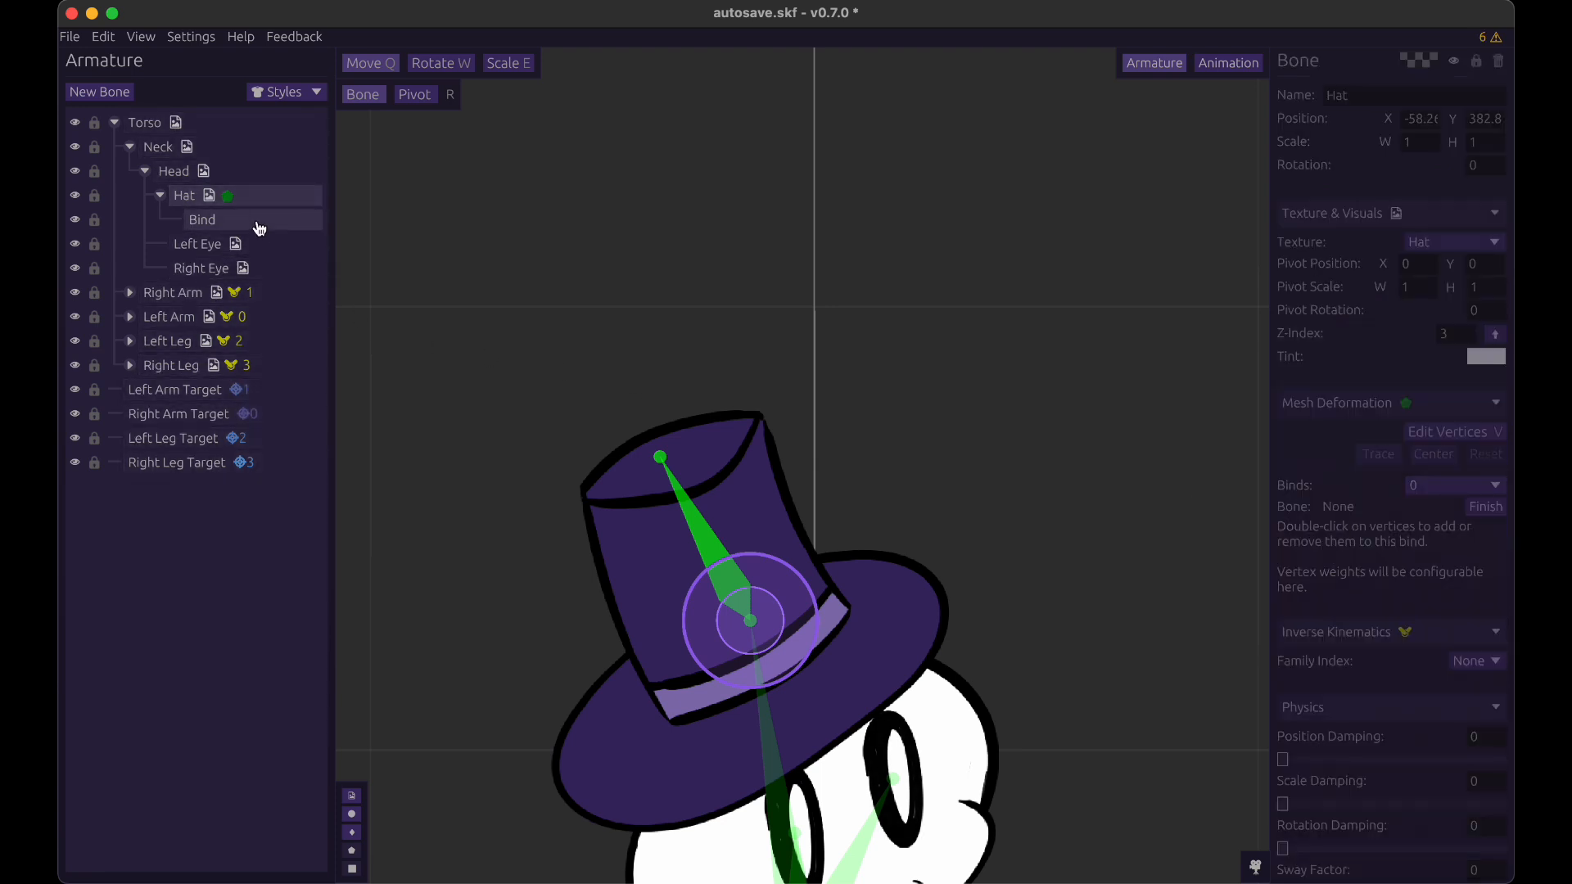
left_click(209, 230)
left_click(210, 226)
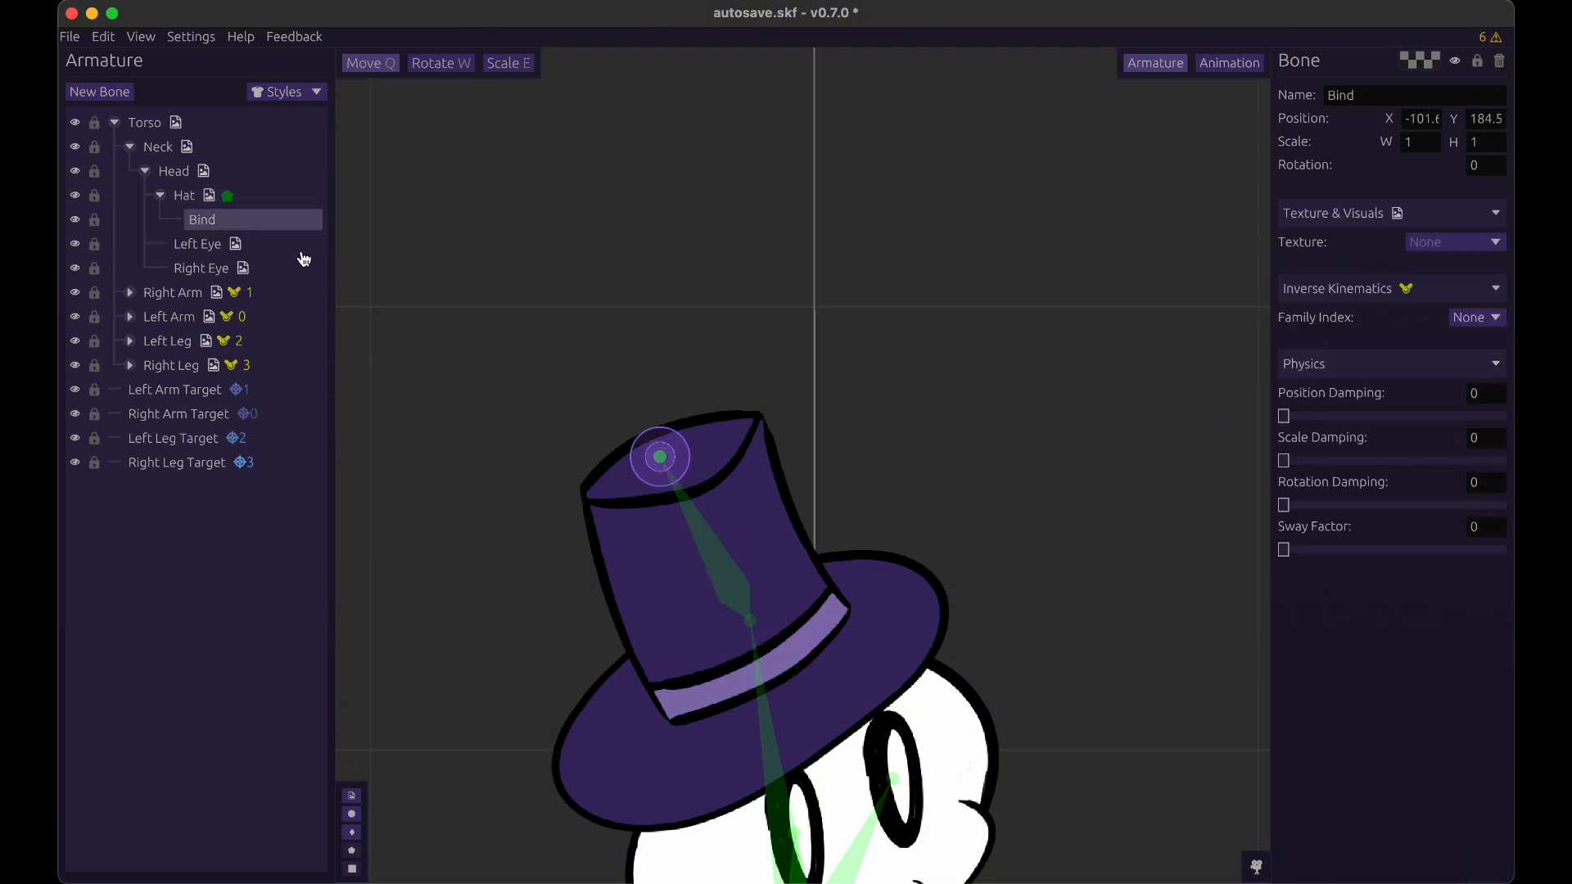
- Add the three vertices around the top of the hat's crown to the Hat mesh's bind 0
left_click(246, 197)
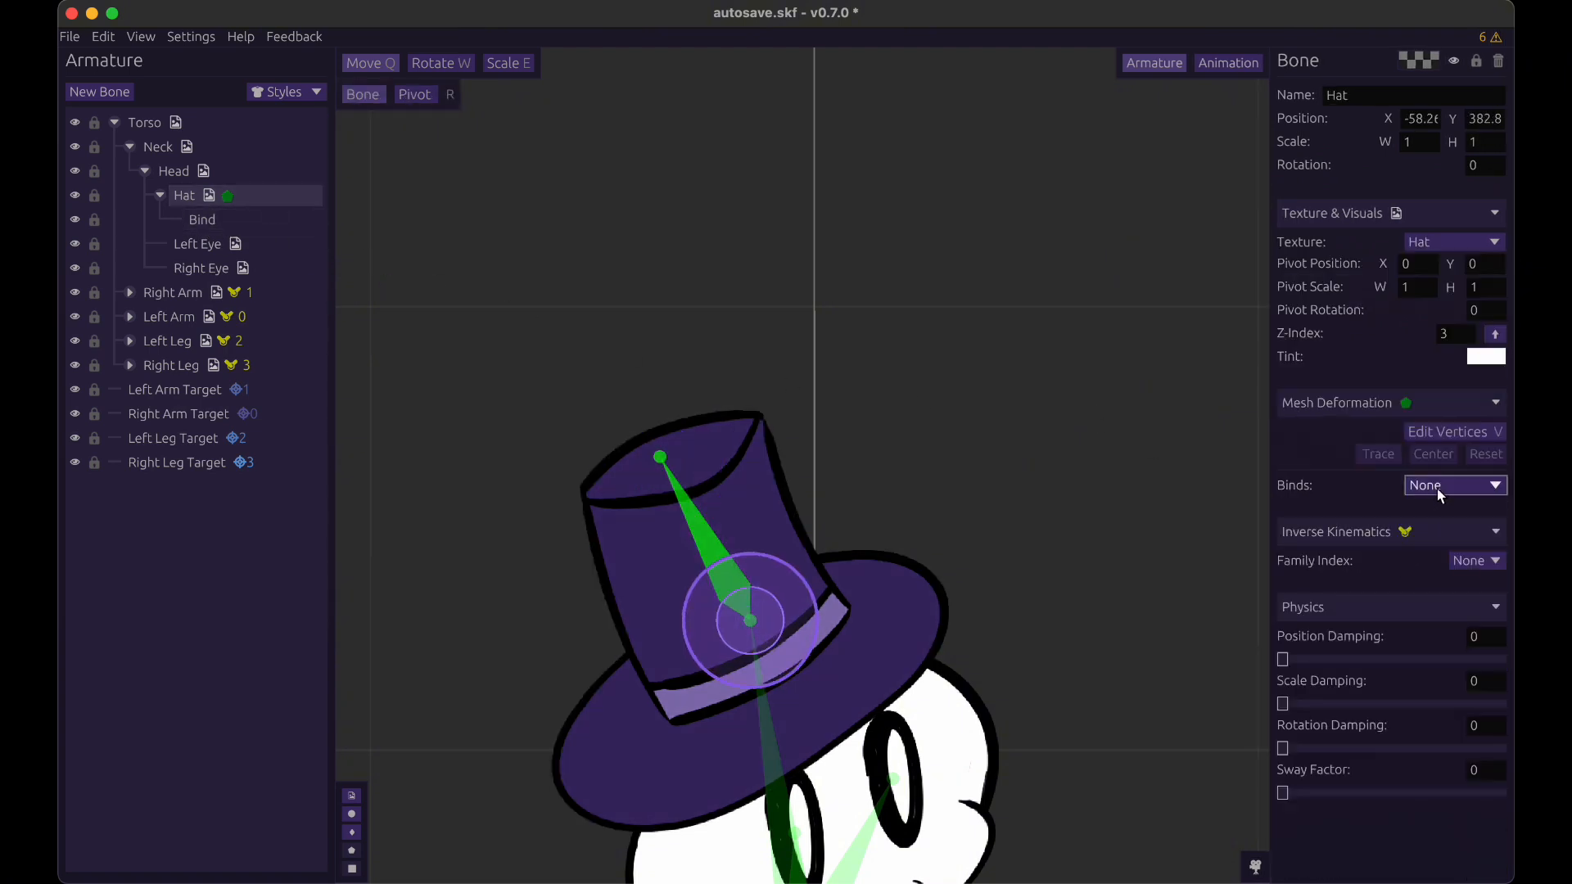
left_click(1437, 533)
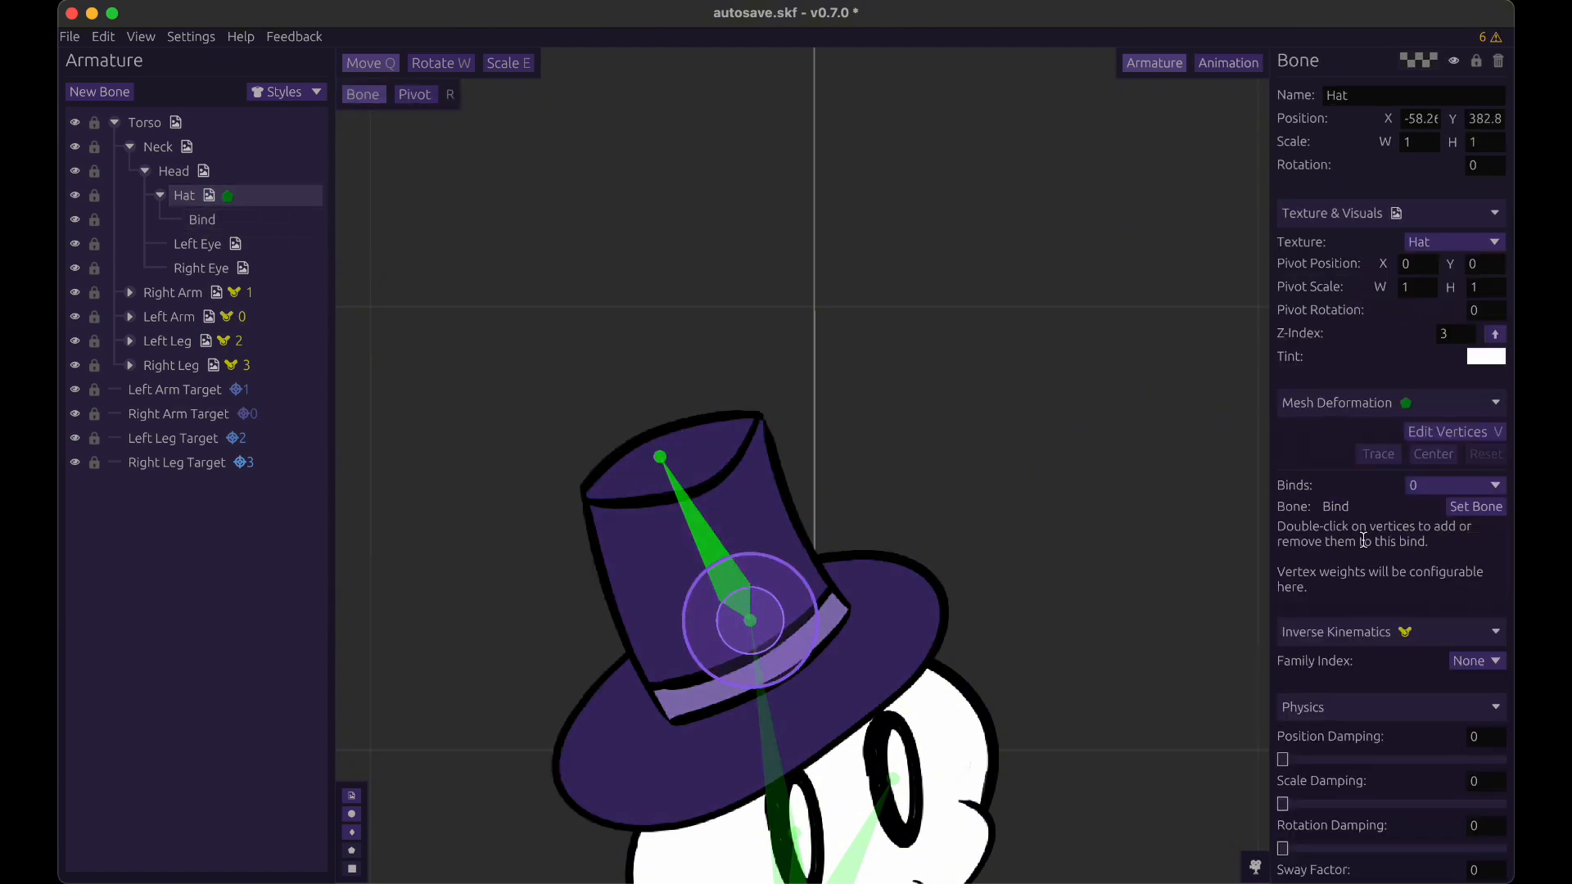
key("v")
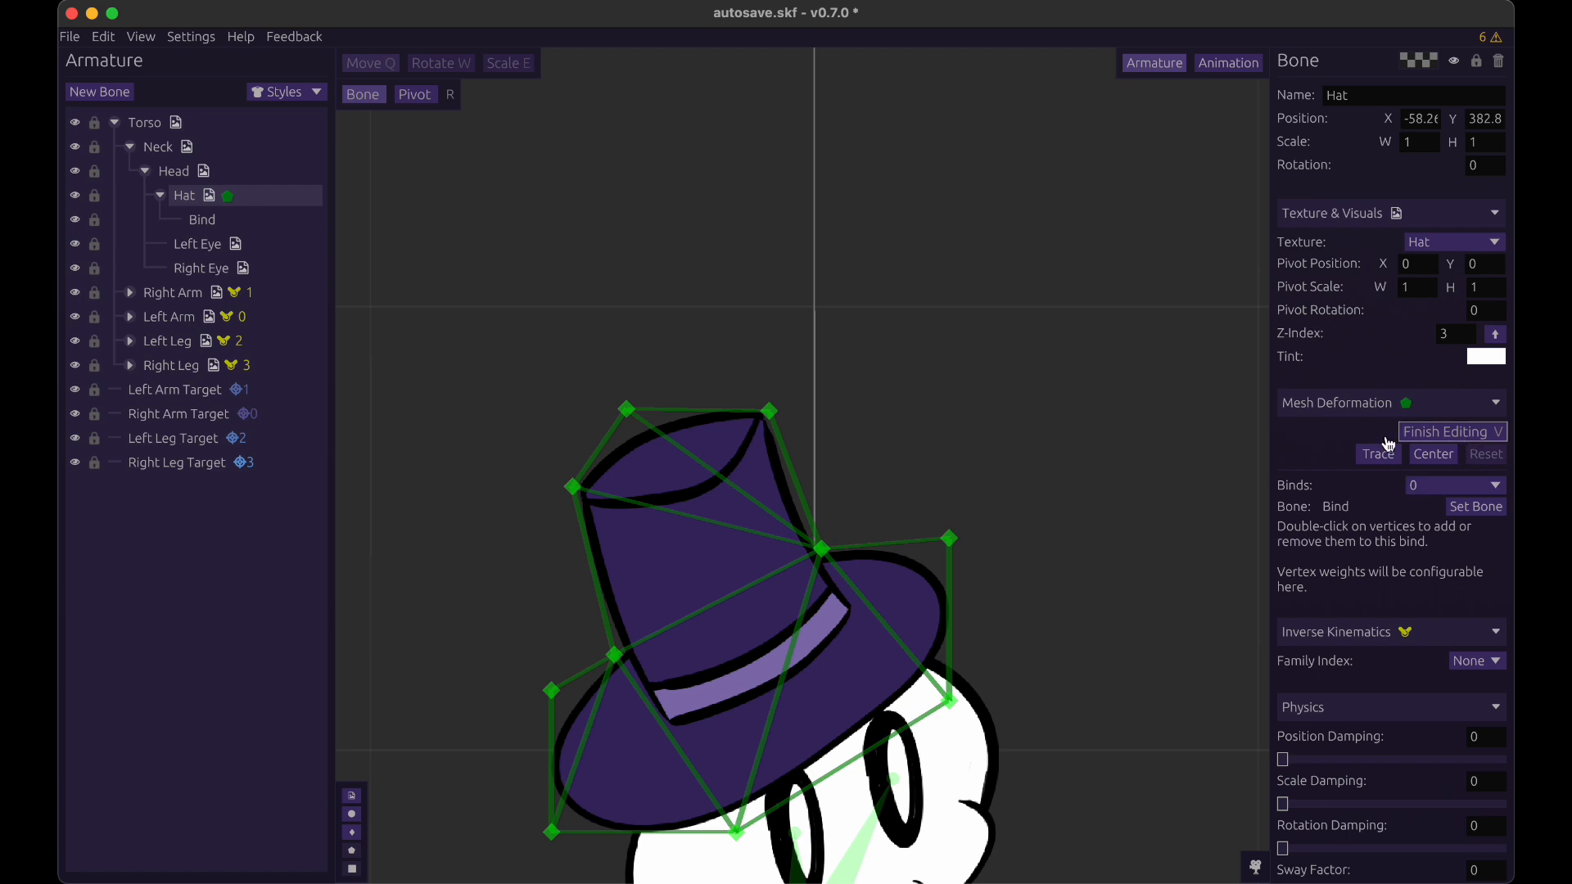
double_click(774, 415)
left_click(626, 410)
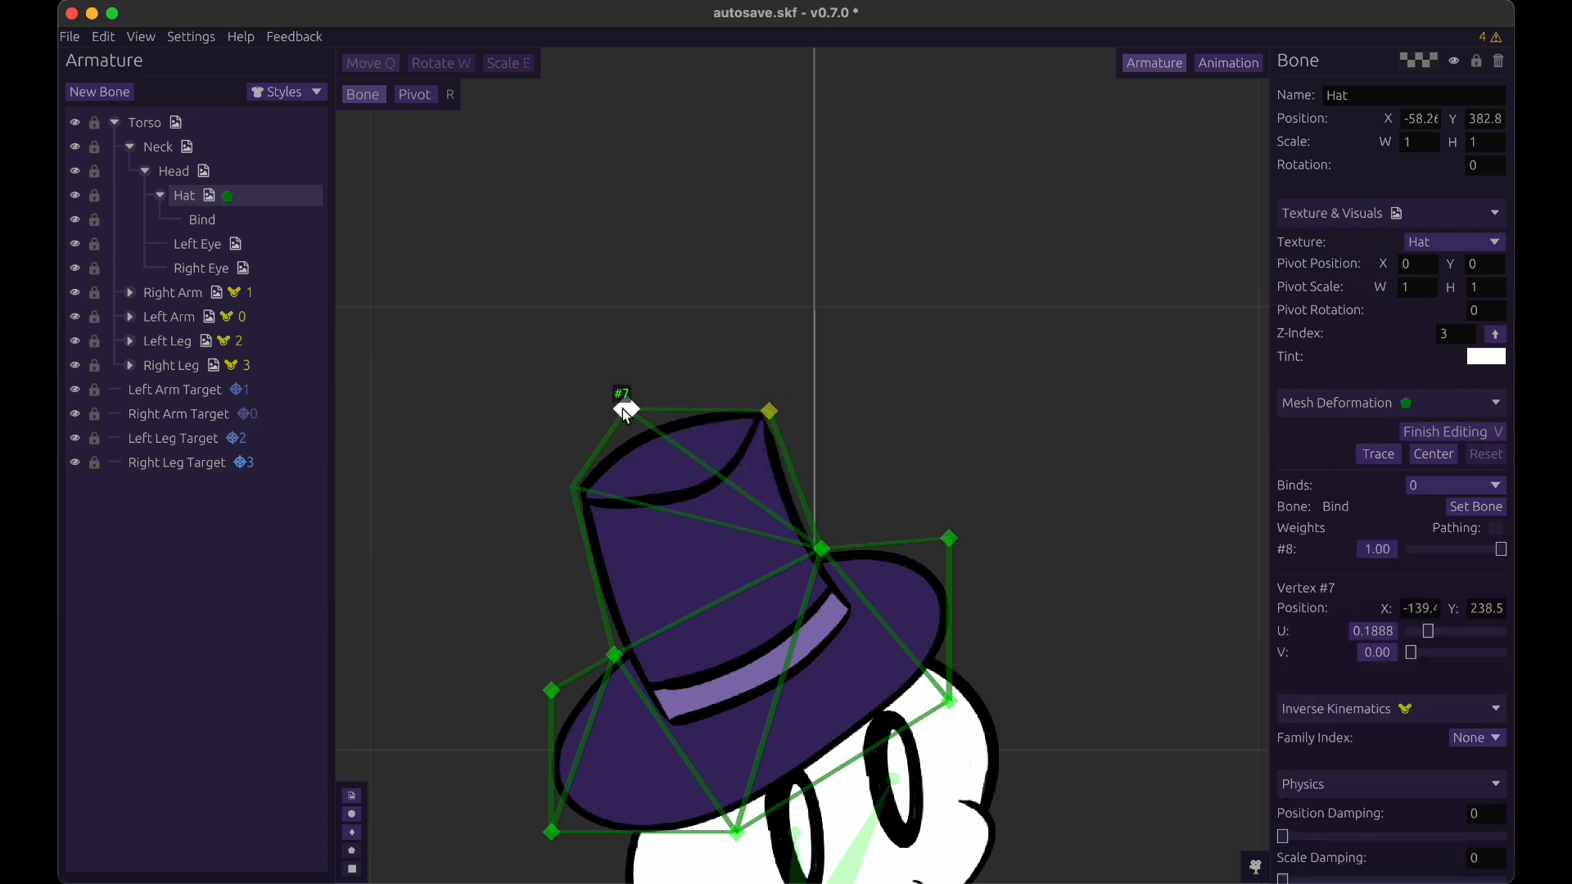
double_click(627, 410)
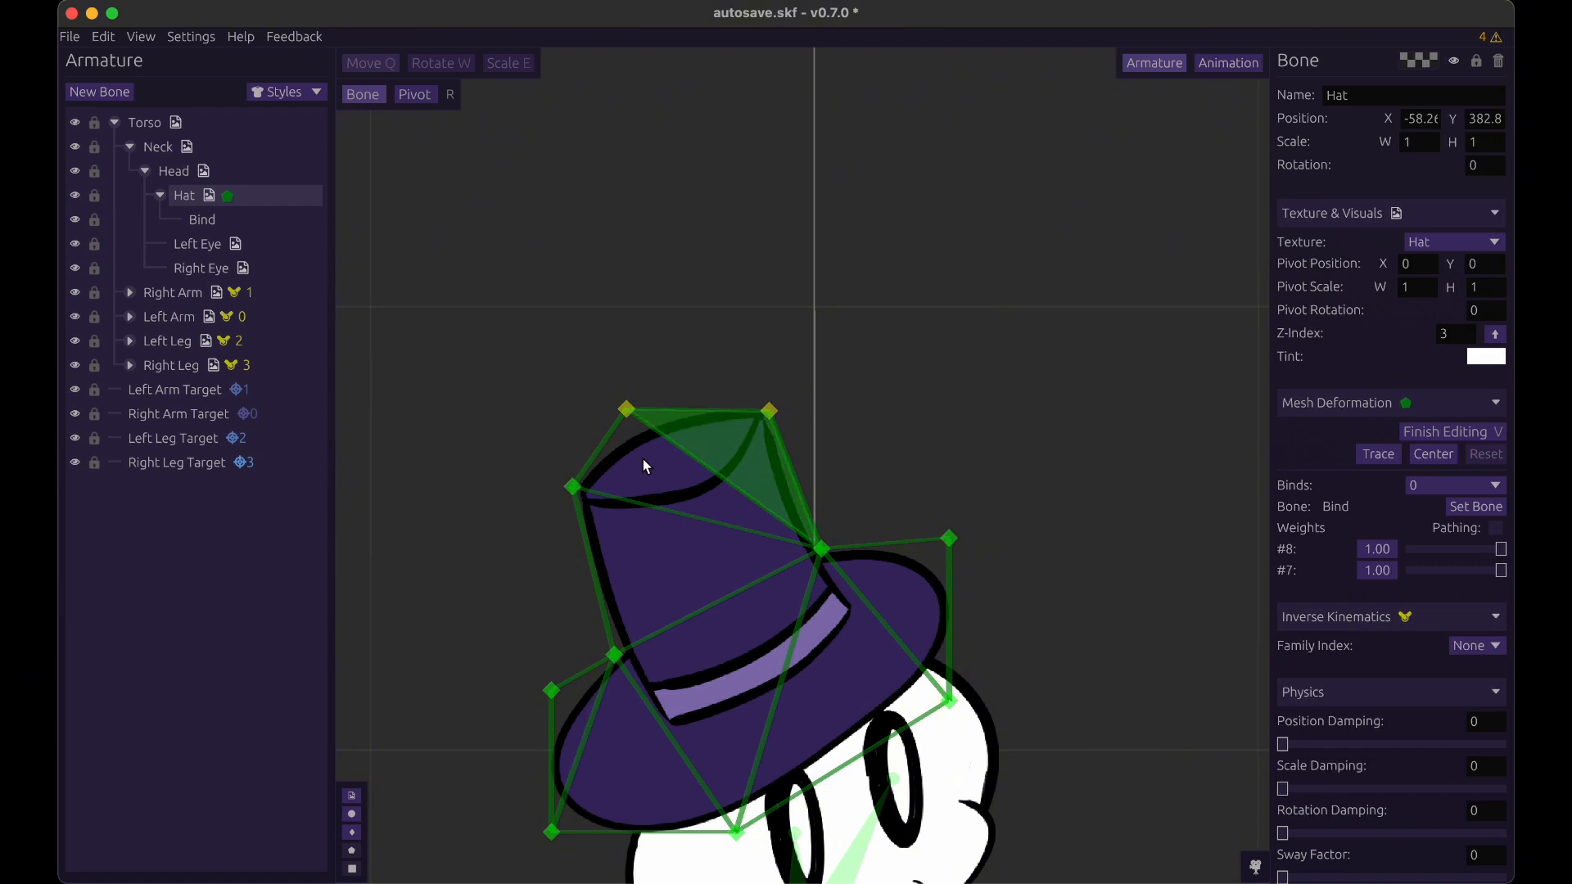
double_click(572, 488)
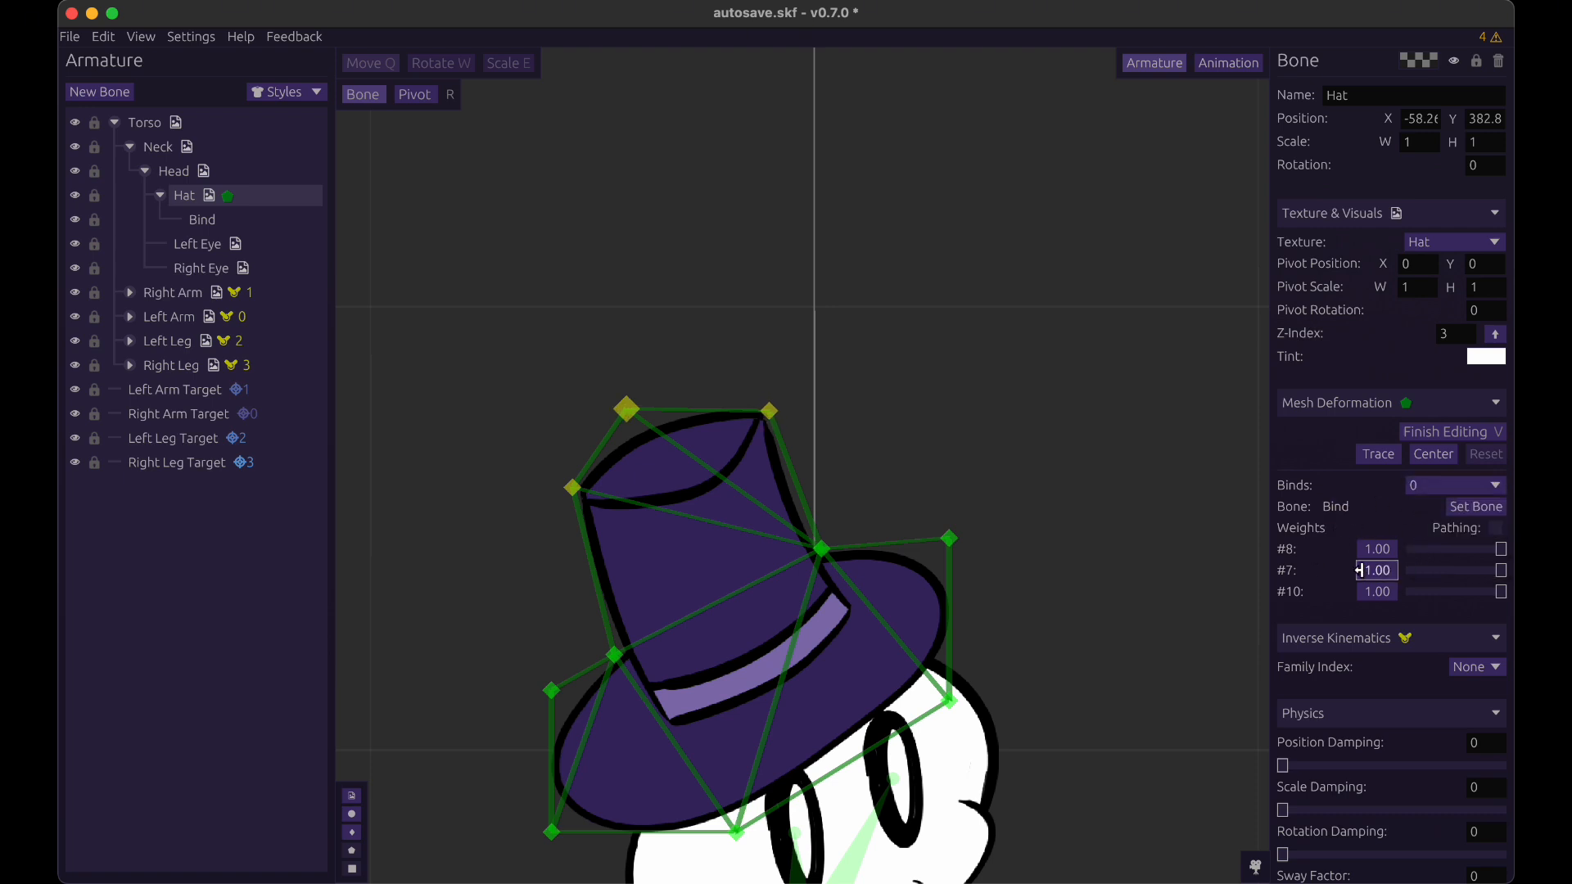
- Try moving, rotating and scaling the Bind bone to test how the hat's crown deforms
left_click(262, 222)
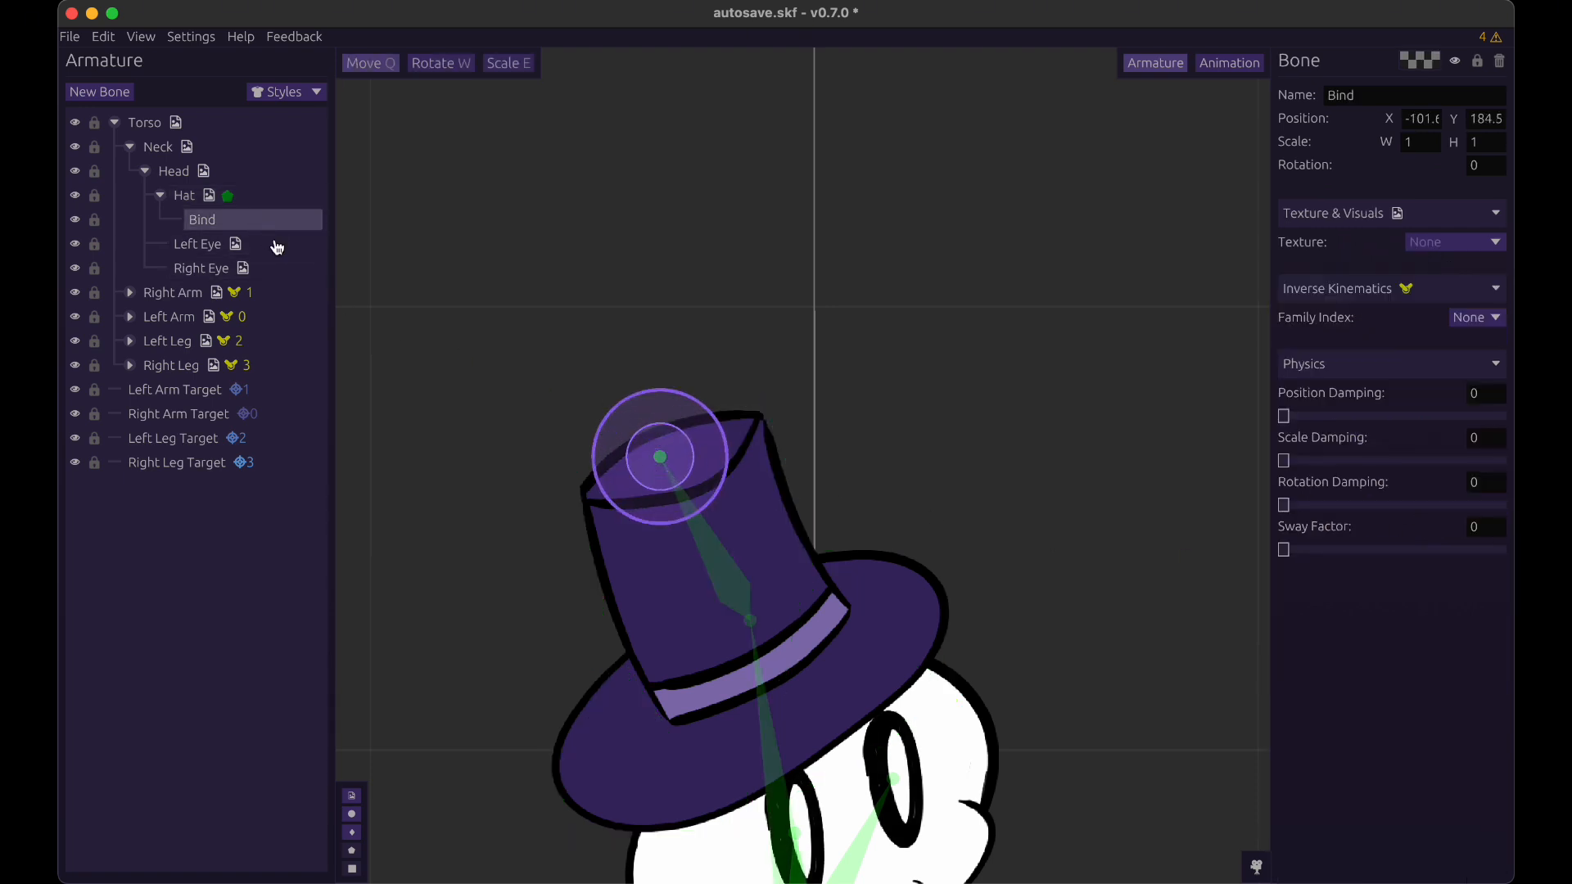
left_click_drag(1013, 566, 1245, 400)
key("w")
key("e")
key("q")
left_click_drag(956, 440, 903, 419)
key("w")
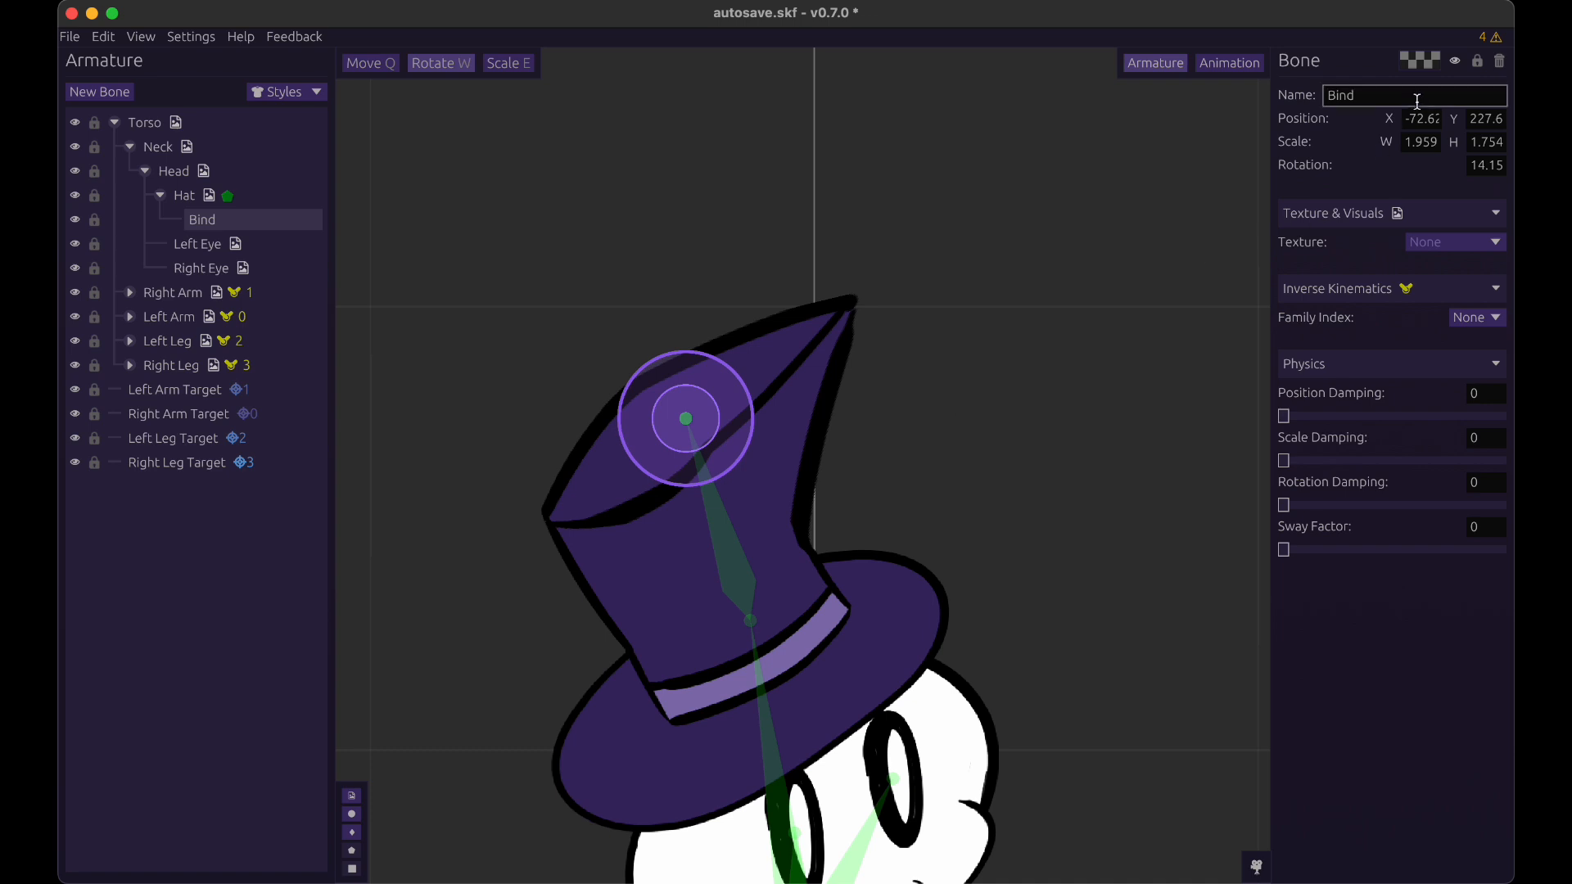
left_click(1179, 302)
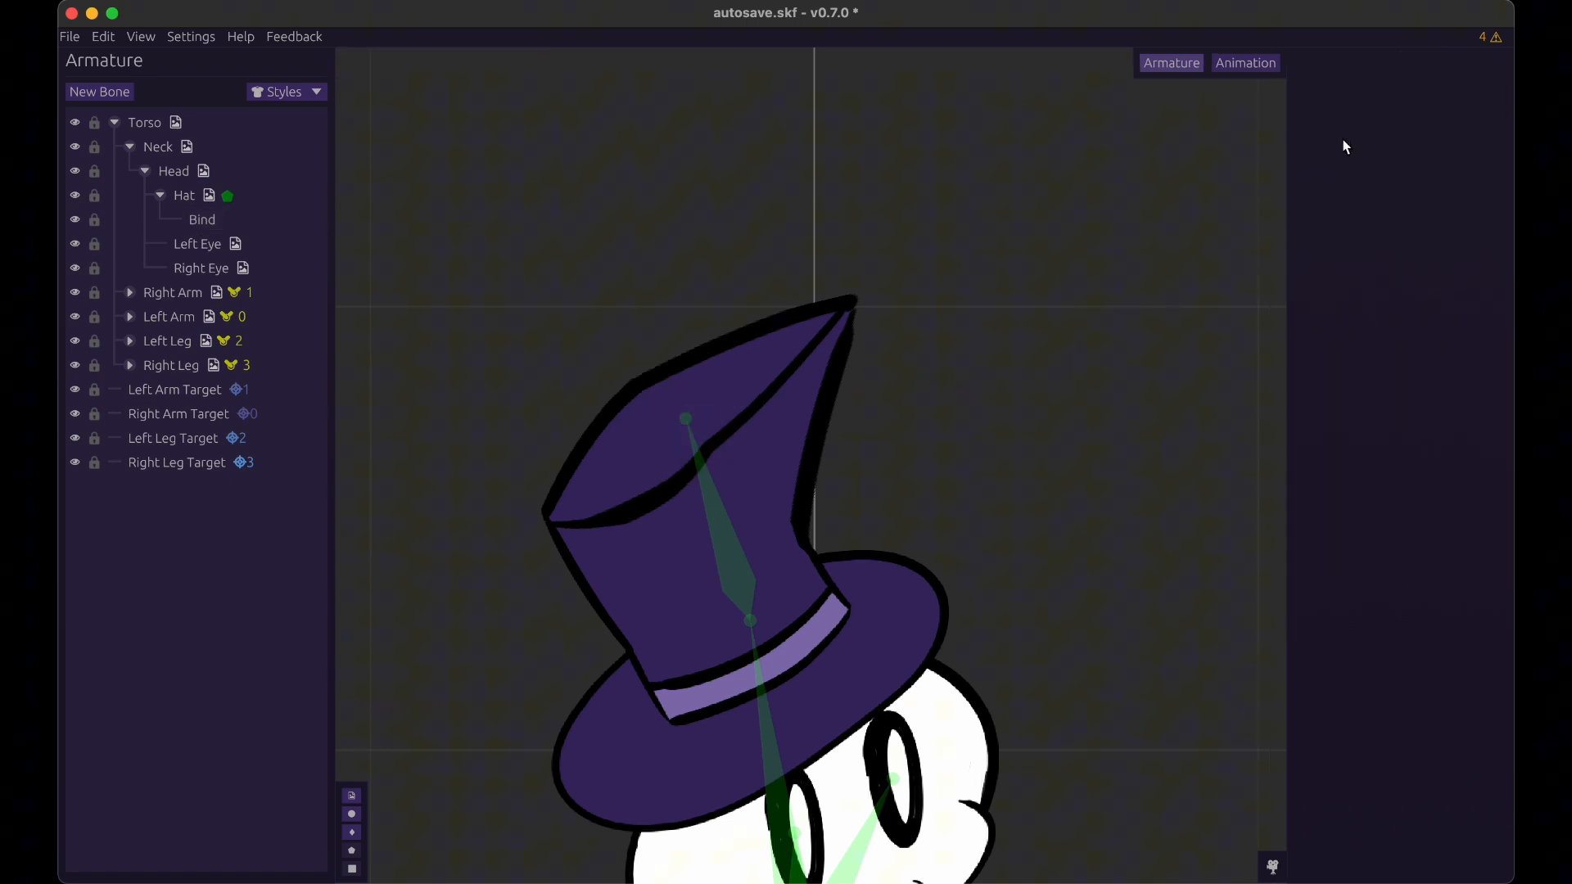
- Add two more bones under Hat, named Right Bind and Left Bind
left_click(224, 220)
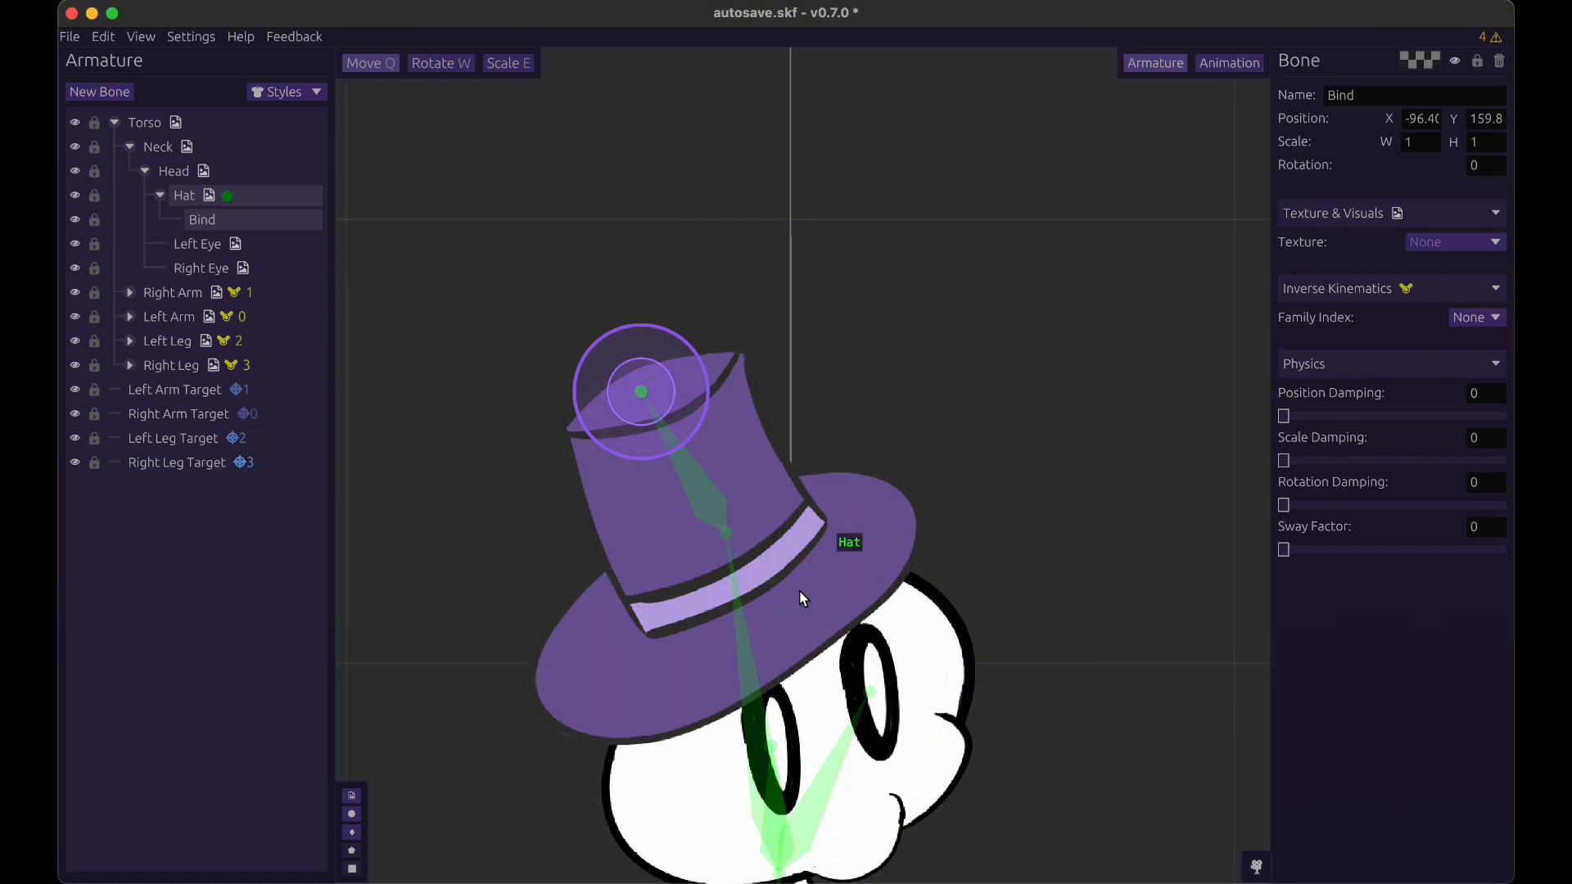
left_click(100, 93)
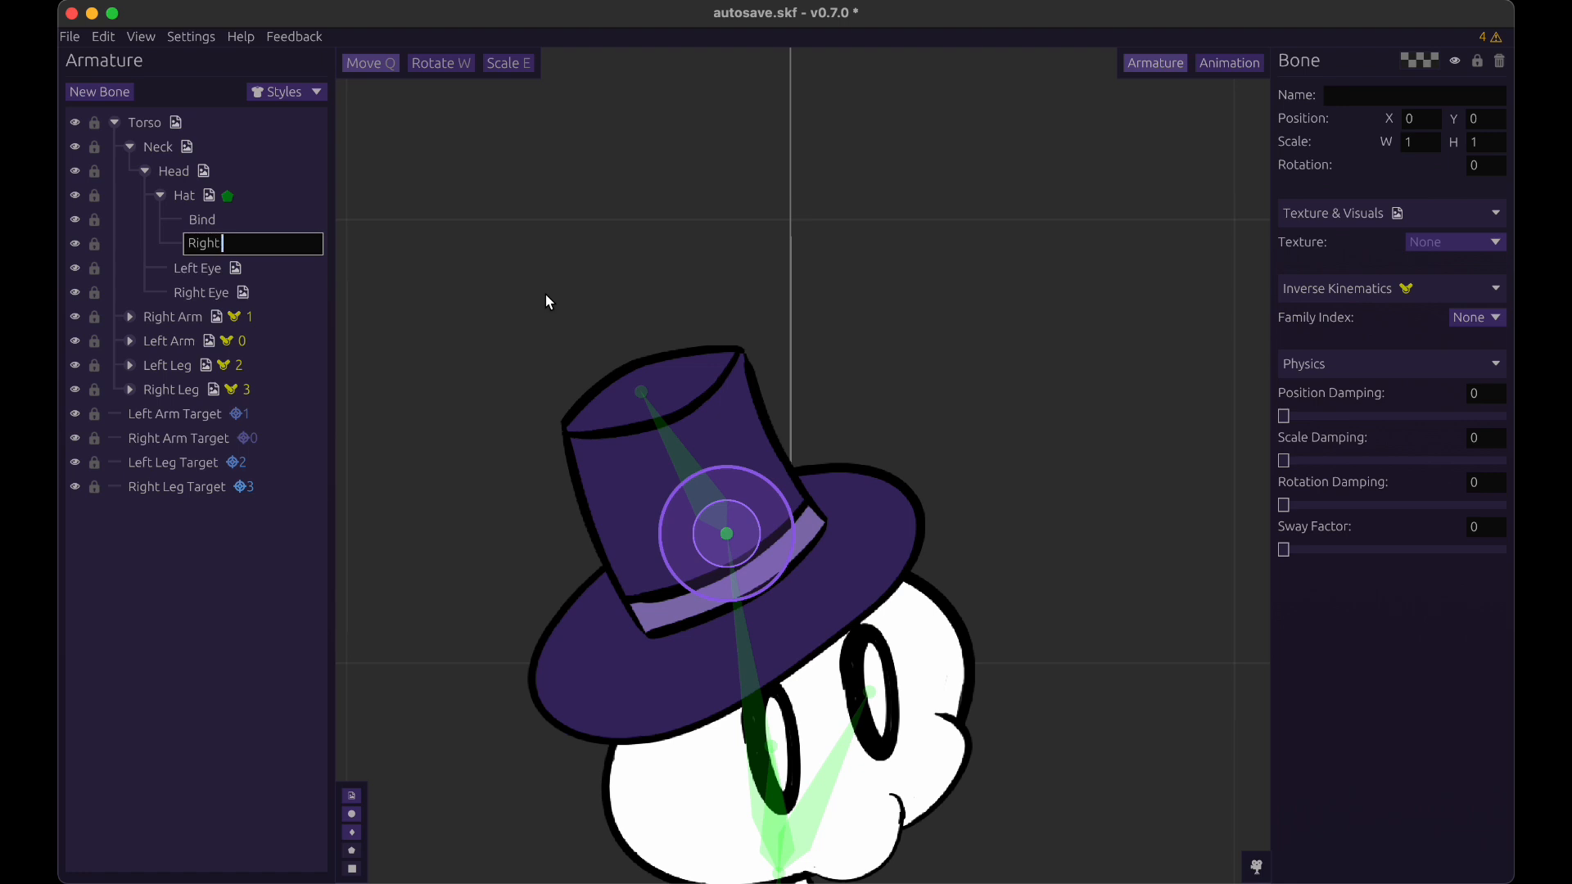
type("ind")
key("Return")
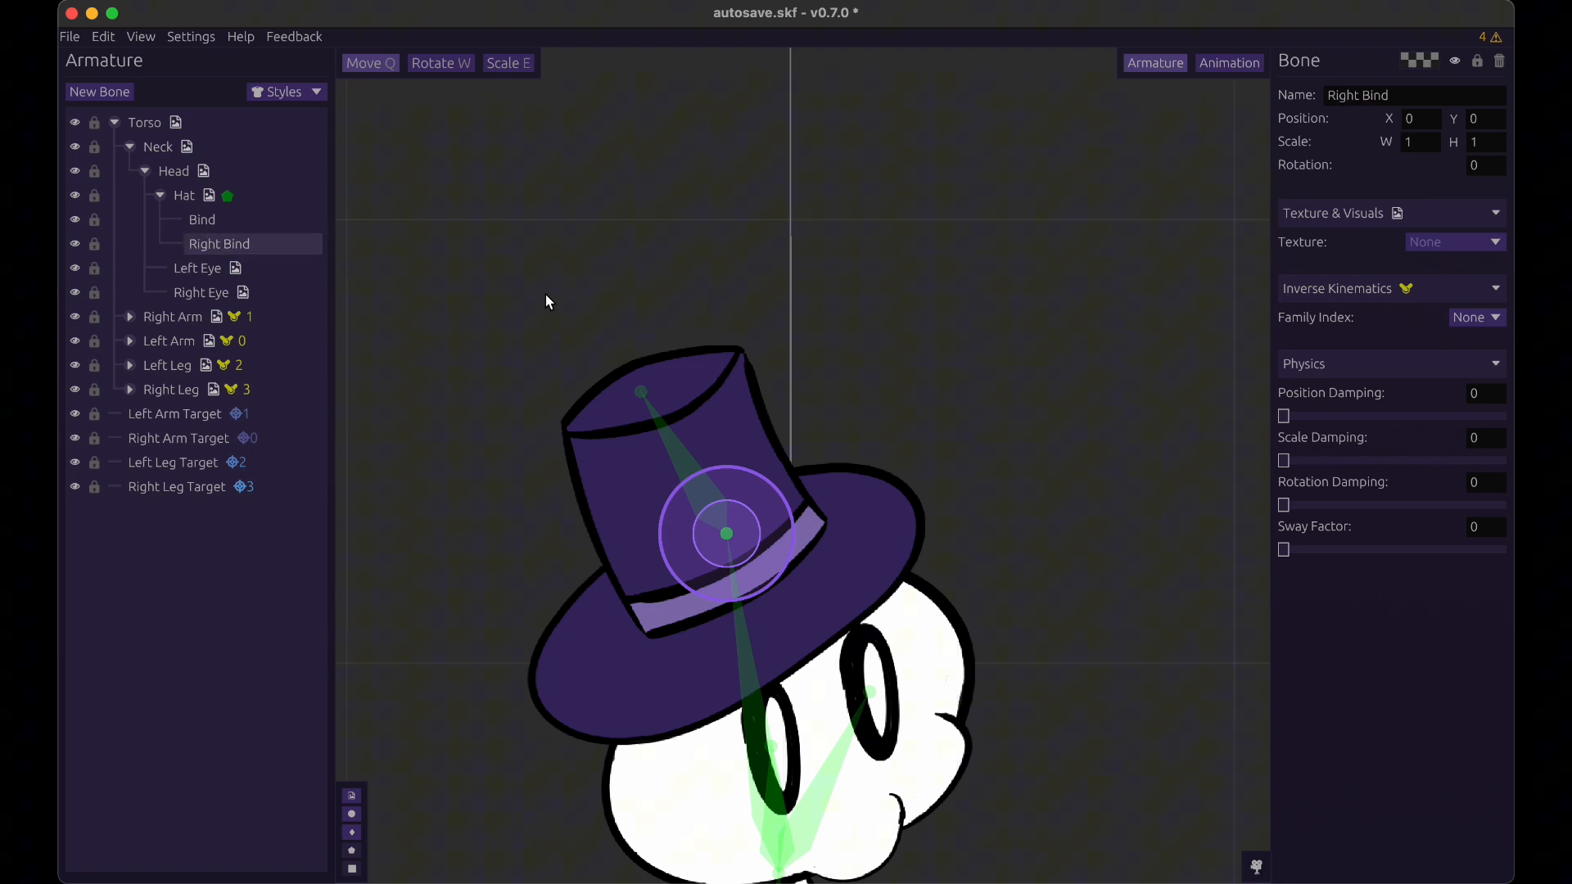
left_click(81, 95)
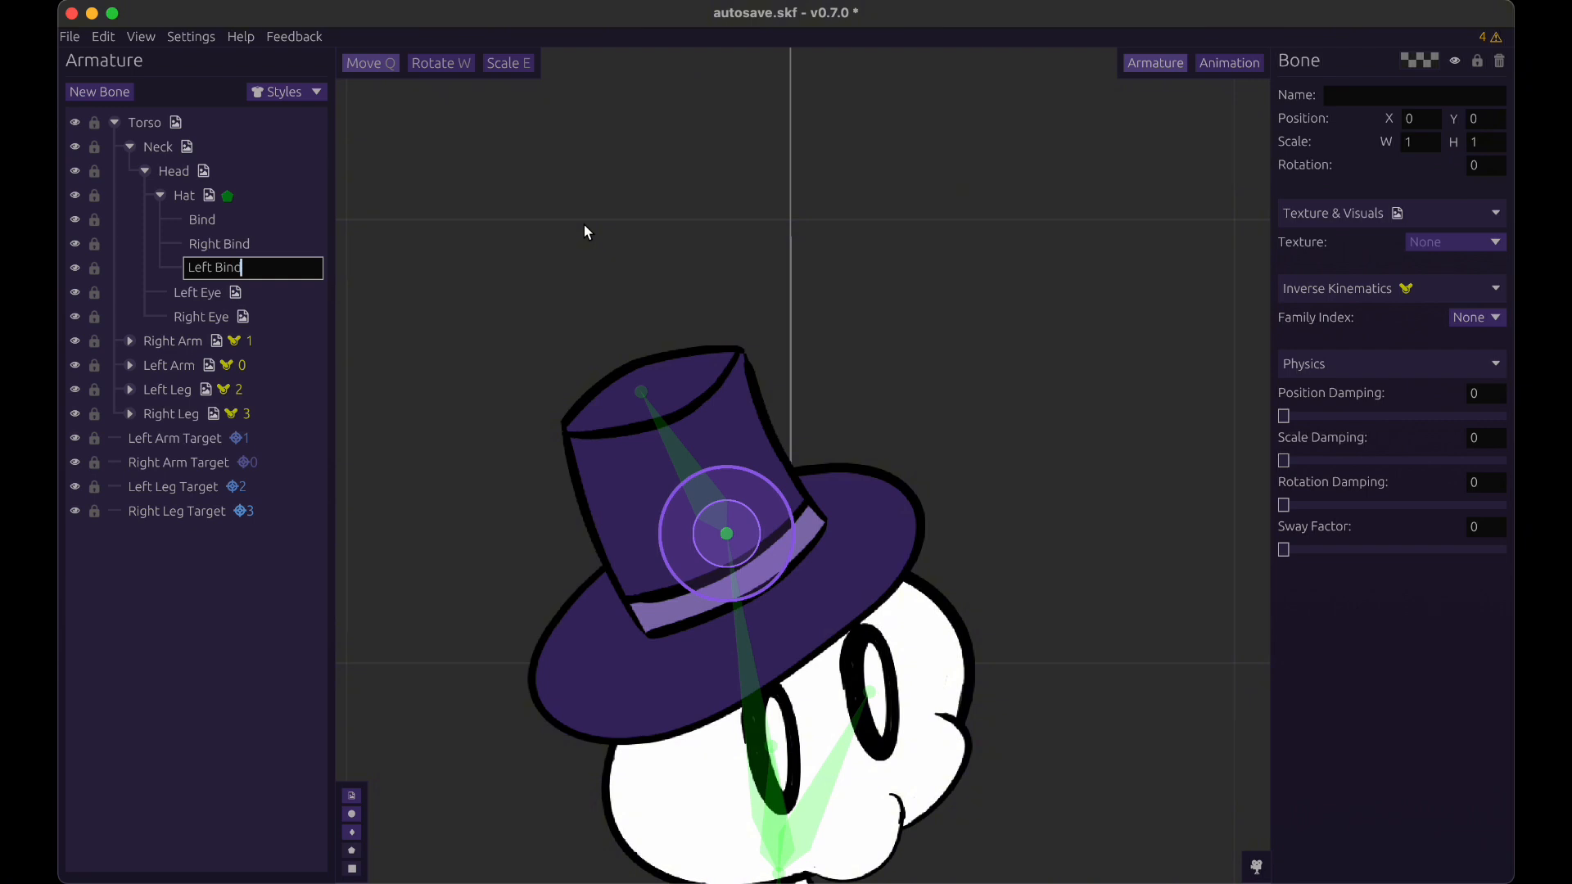
- Position Right Bind over the right end of the hat's brim and Left Bind over its left end
left_click_drag(622, 283, 1053, 221)
left_click(273, 270)
left_click_drag(1018, 275, 871, 425)
- Create mesh bind 1 on the Hat bone and assign the Right Bind bone to it
left_click(253, 198)
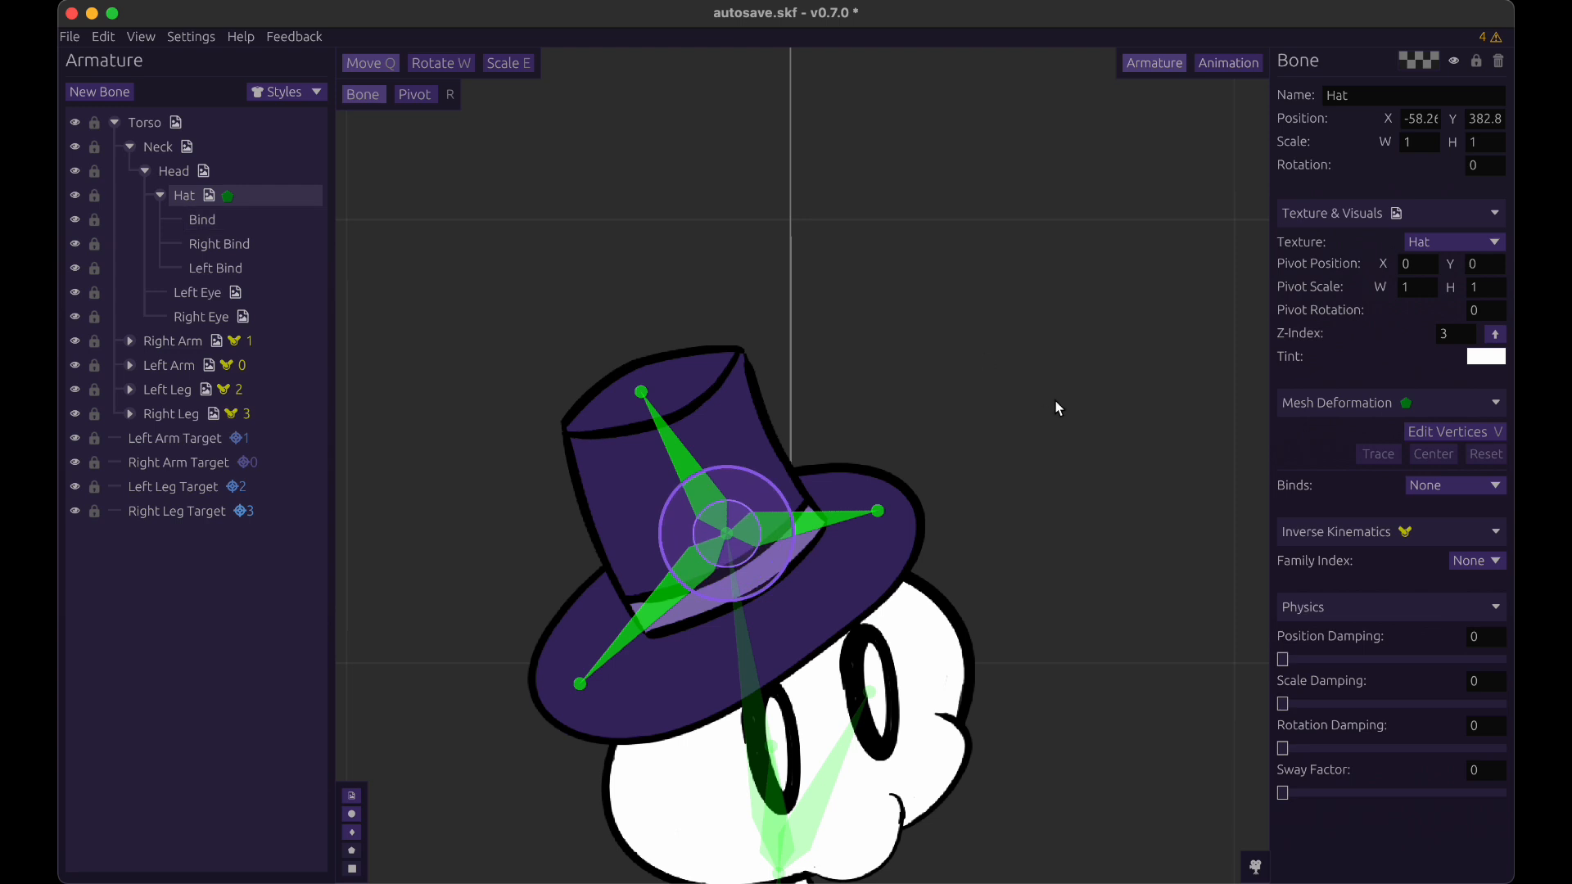
key("v")
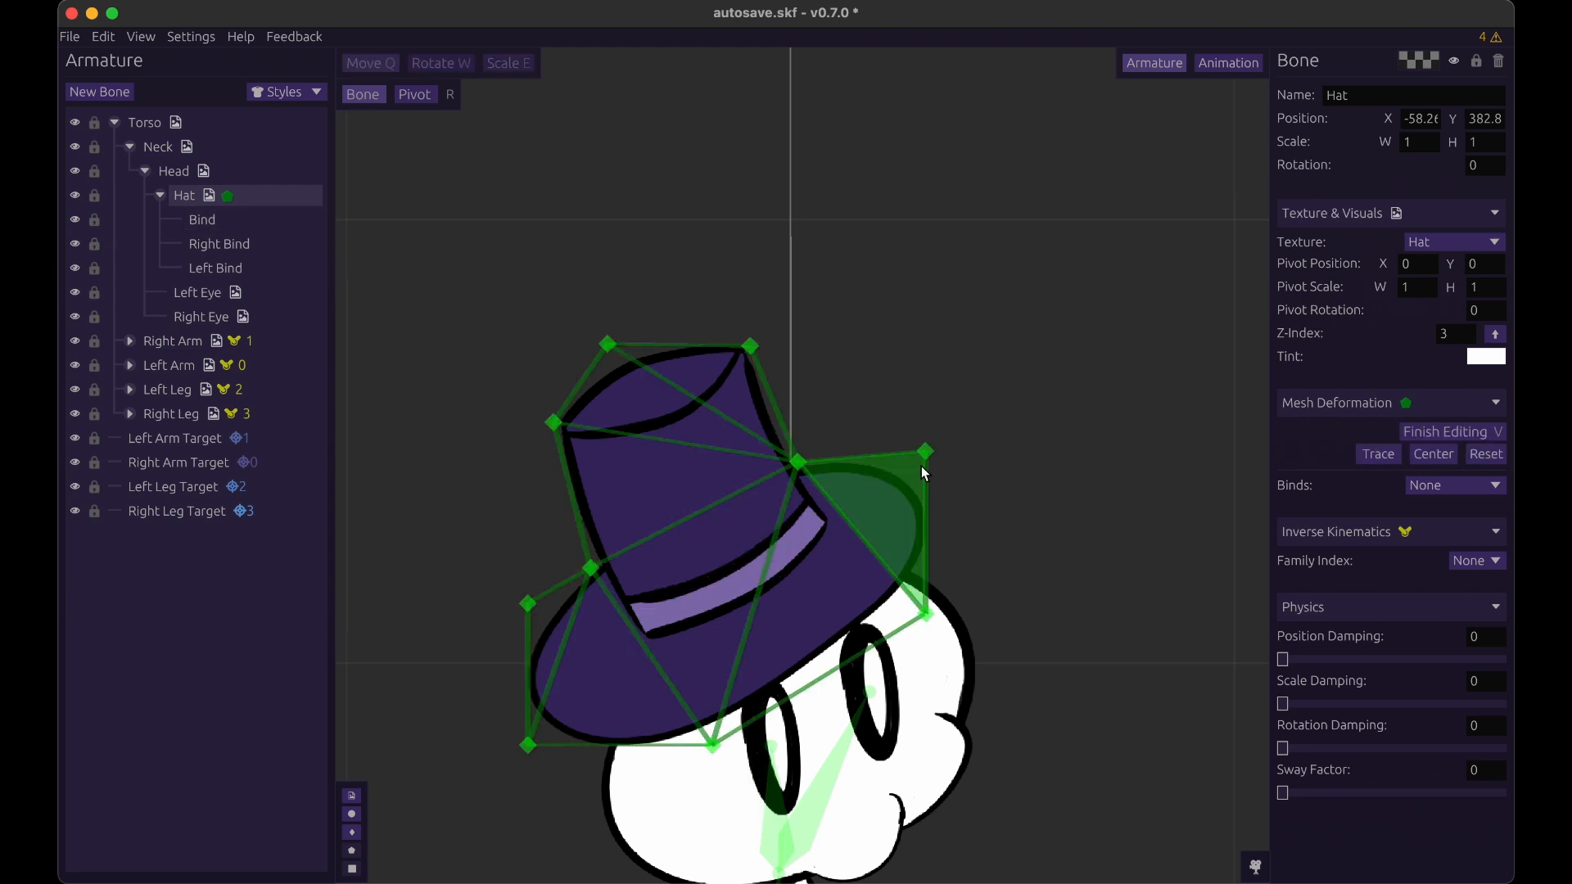
key("v")
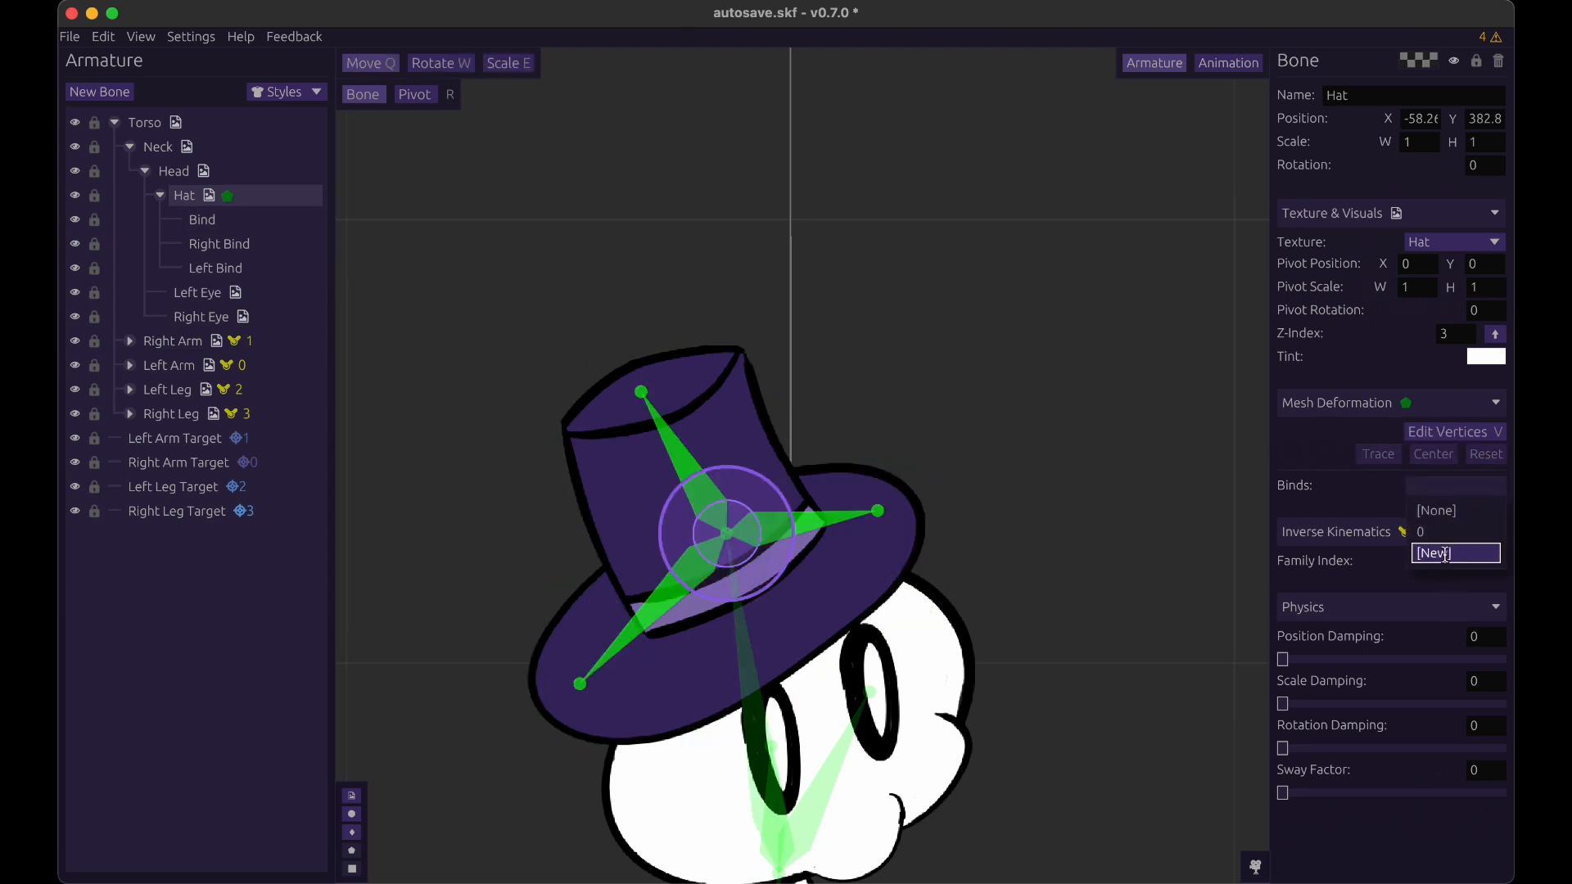
left_click(1450, 556)
left_click(1473, 514)
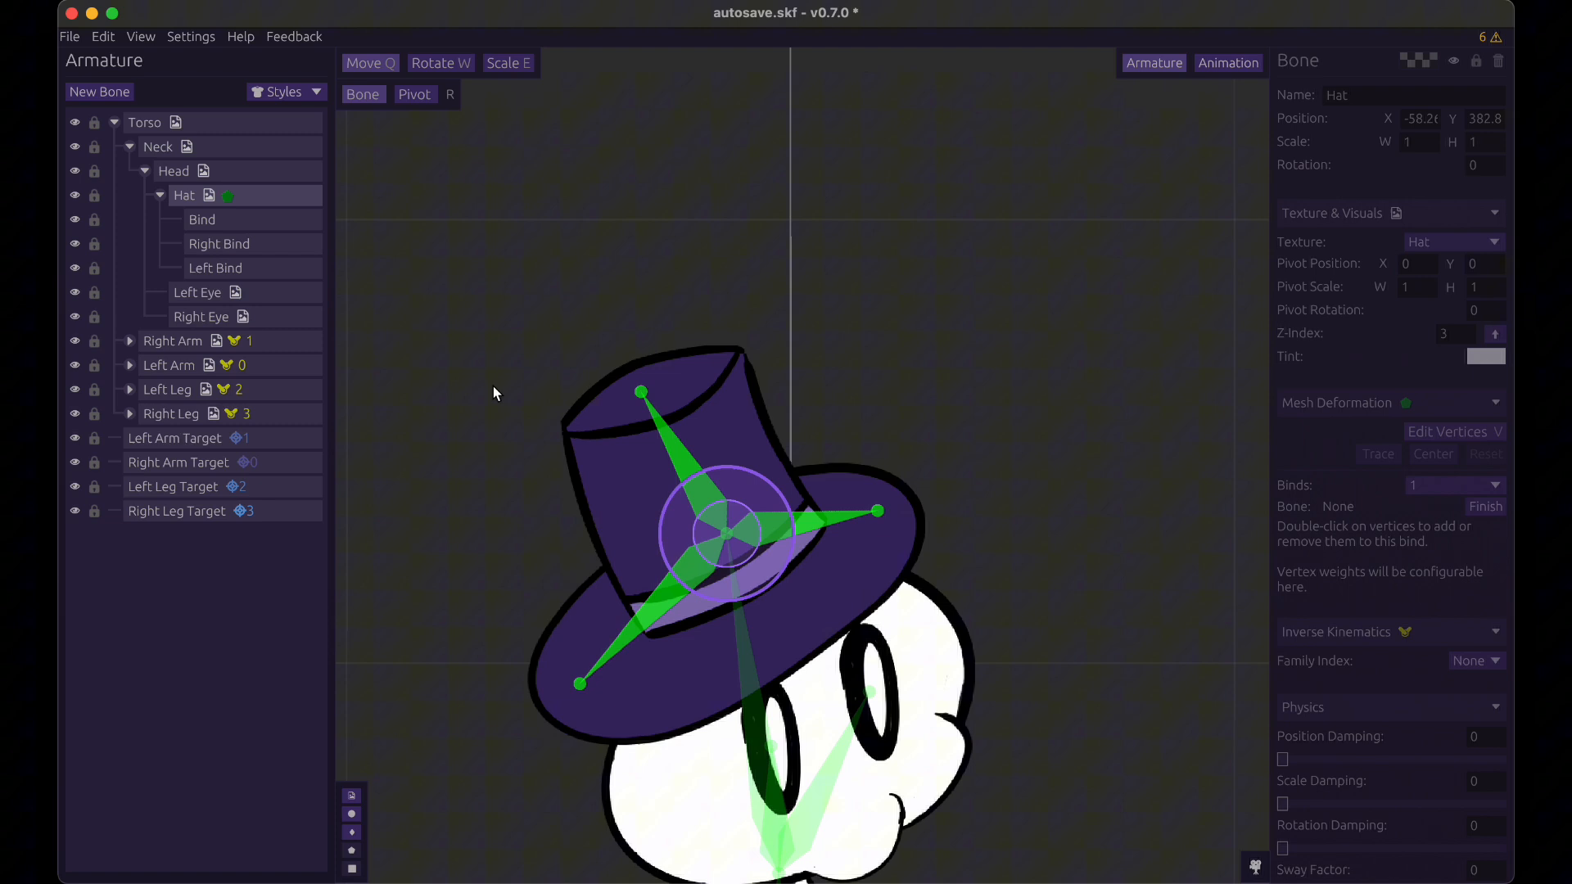
left_click(256, 245)
- Add the two vertices at the right end of the brim to the Right Bind's bind
key("v")
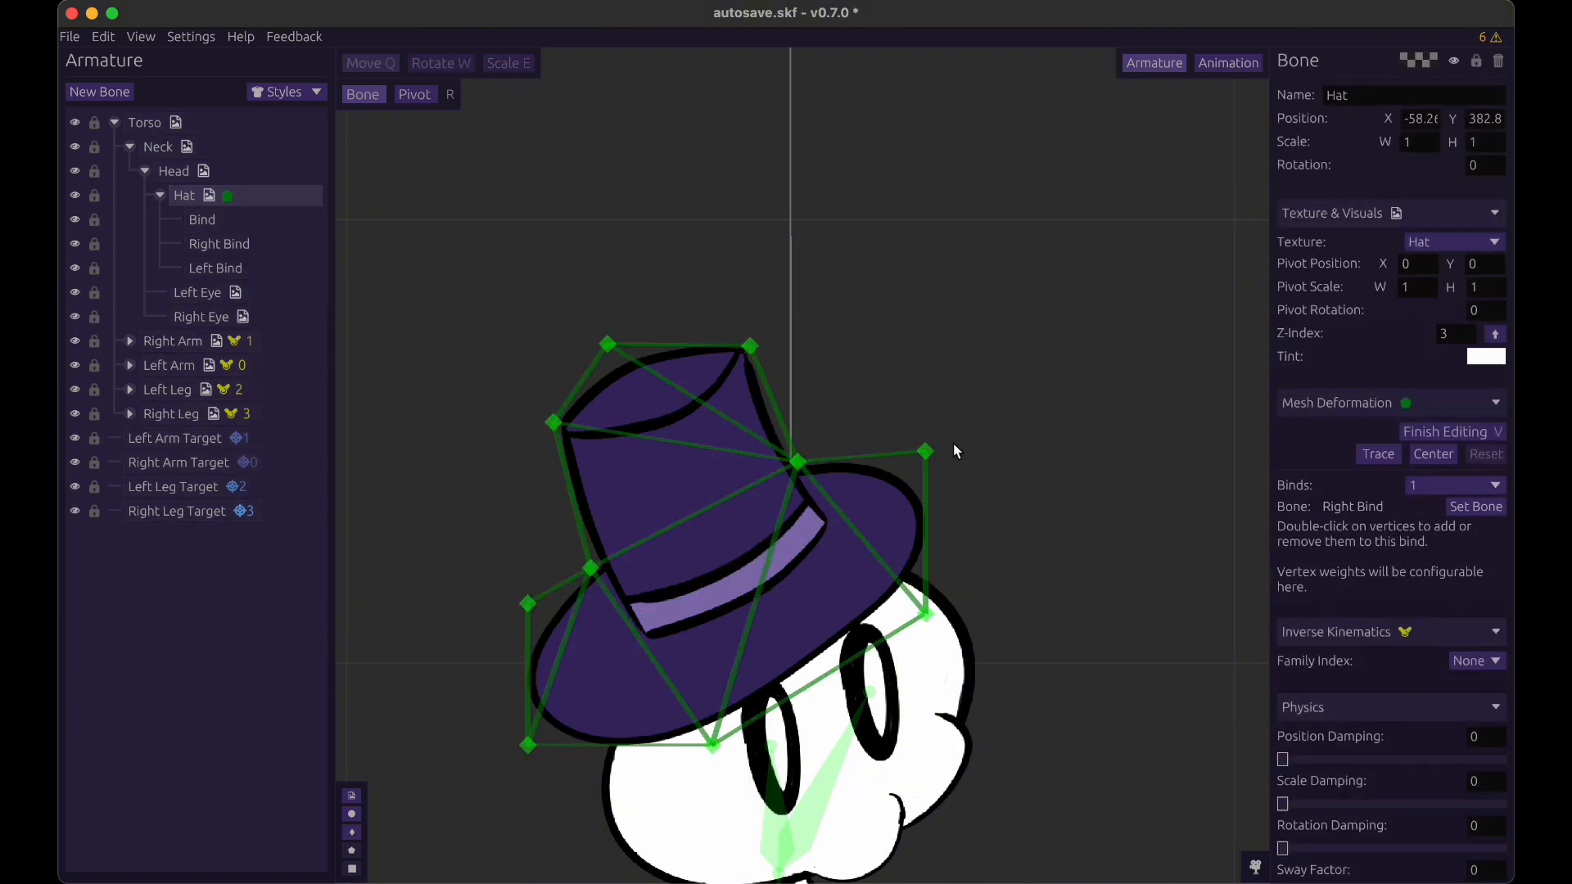
double_click(925, 451)
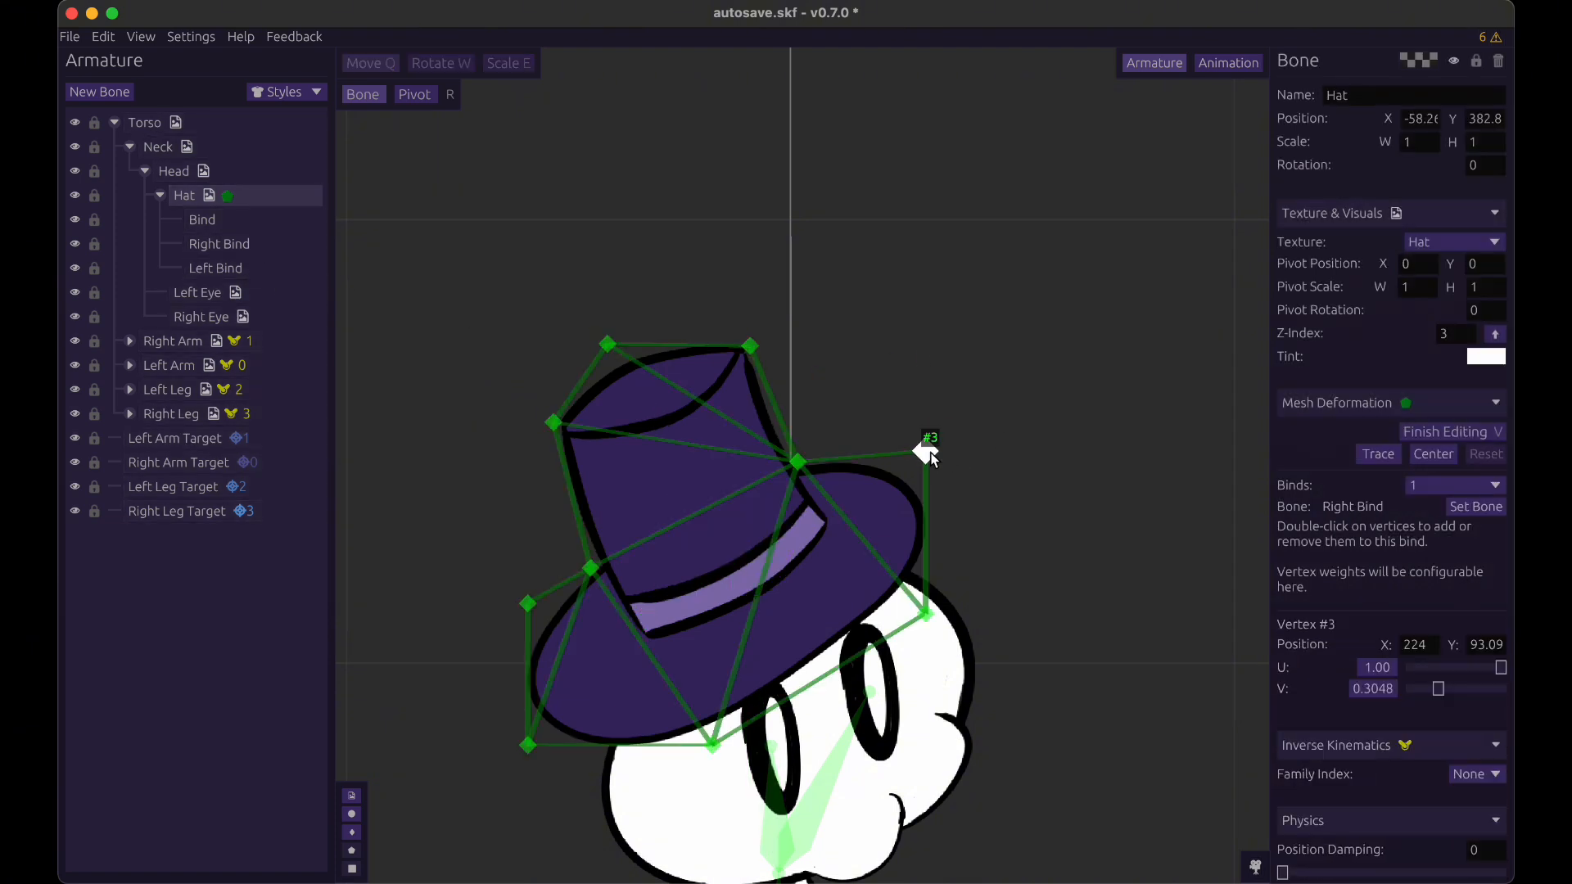
double_click(925, 612)
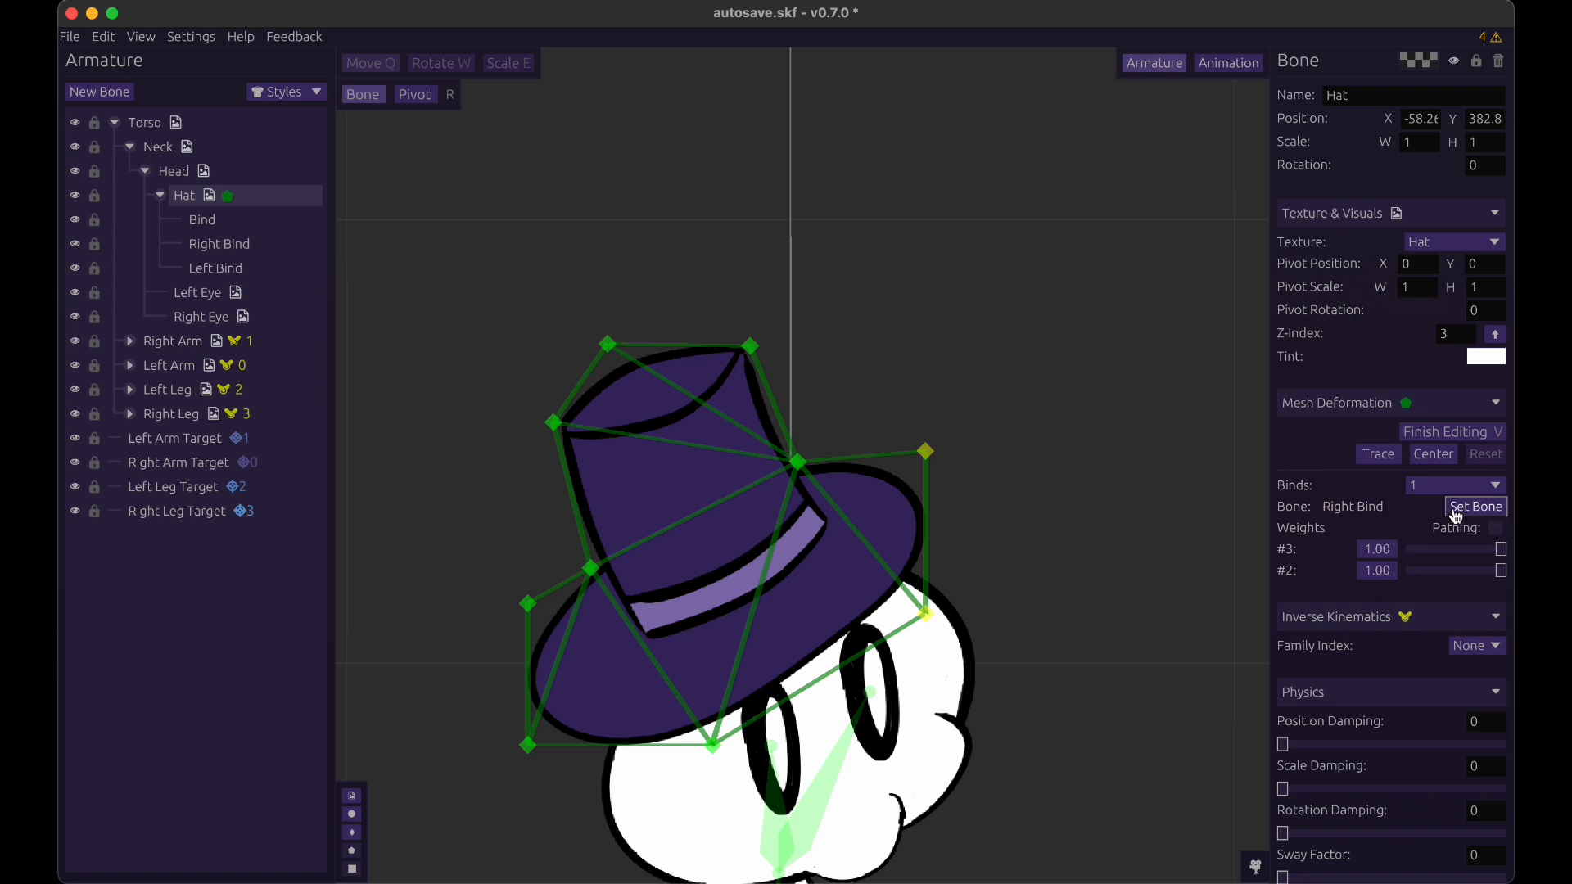
- Create mesh bind 2 on the Hat bone and assign the Left Bind bone to it
left_click(1434, 486)
left_click(1448, 568)
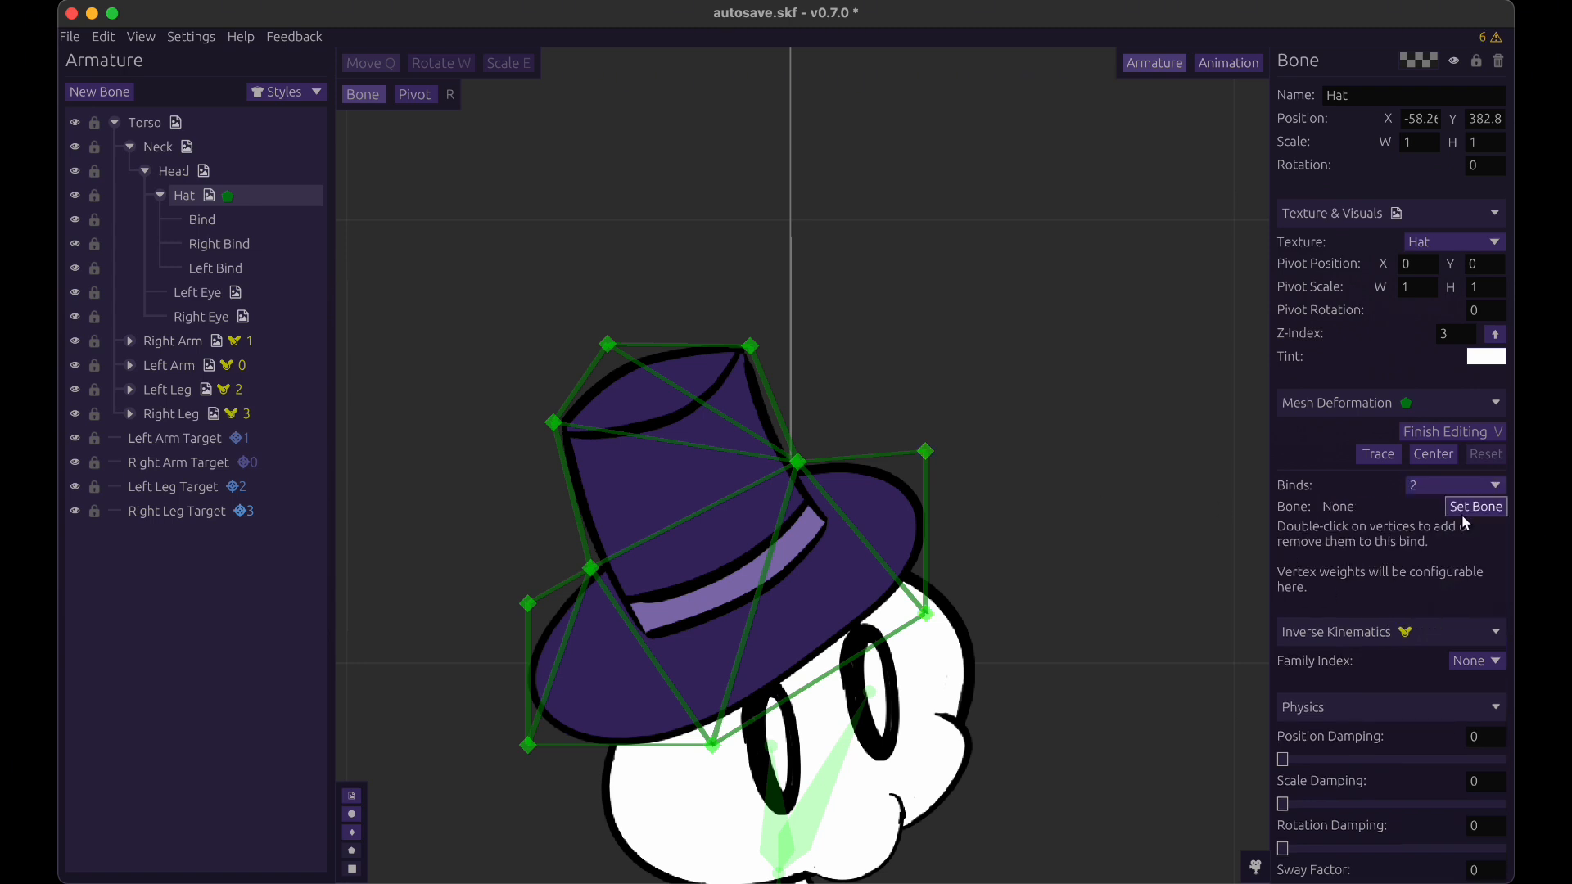
left_click(1475, 507)
left_click(295, 274)
left_click(296, 272)
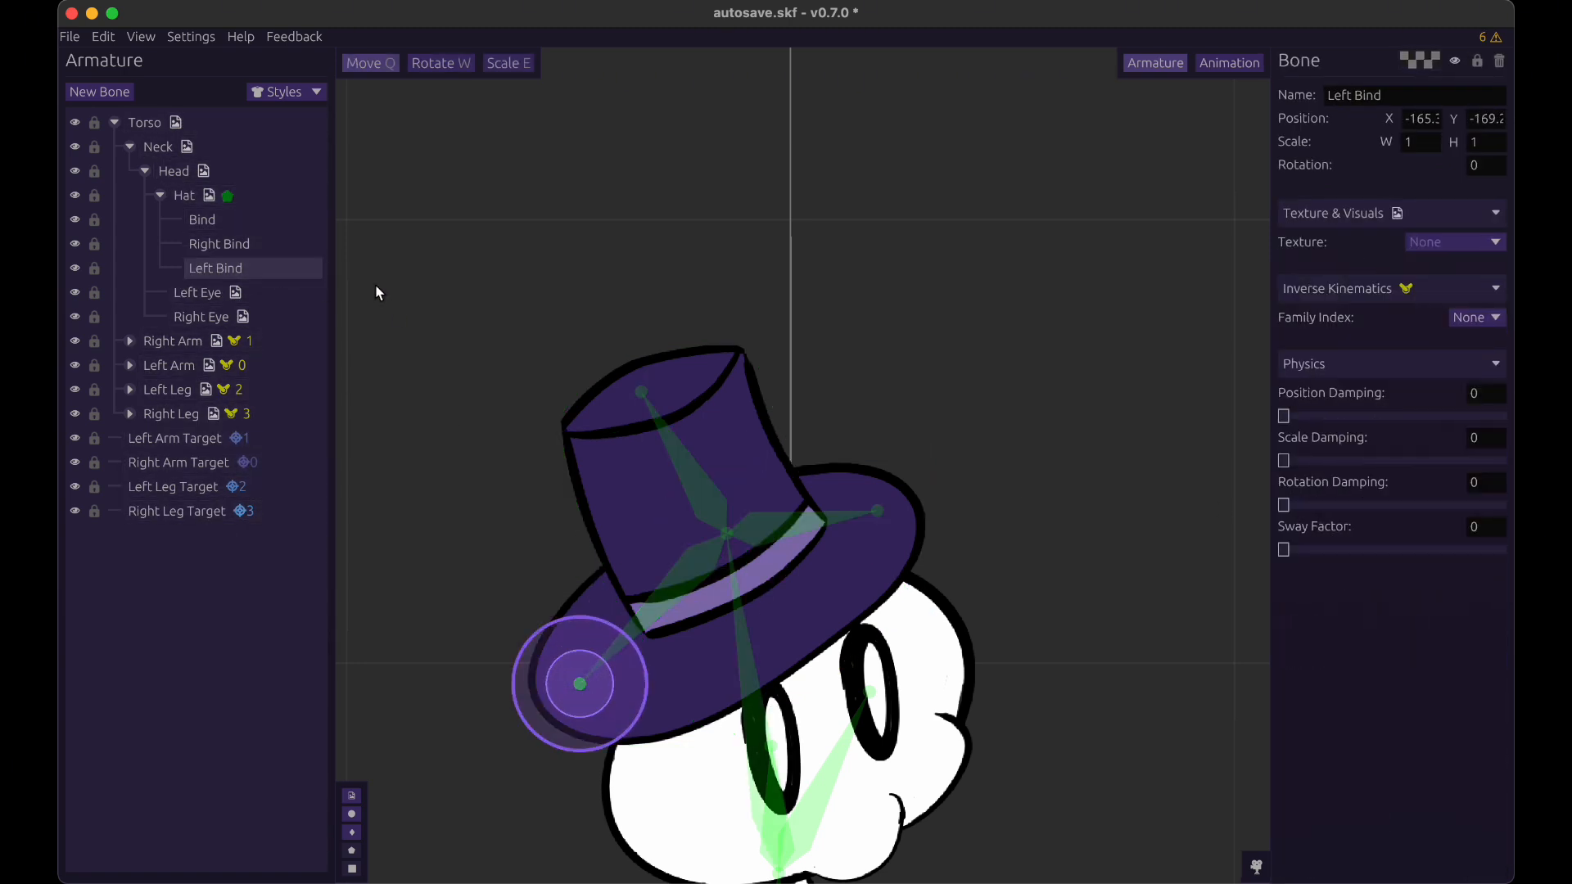
- Reselect the Hat bone's bind 2 and add the two vertices at the left end of the brim to it
left_click(274, 197)
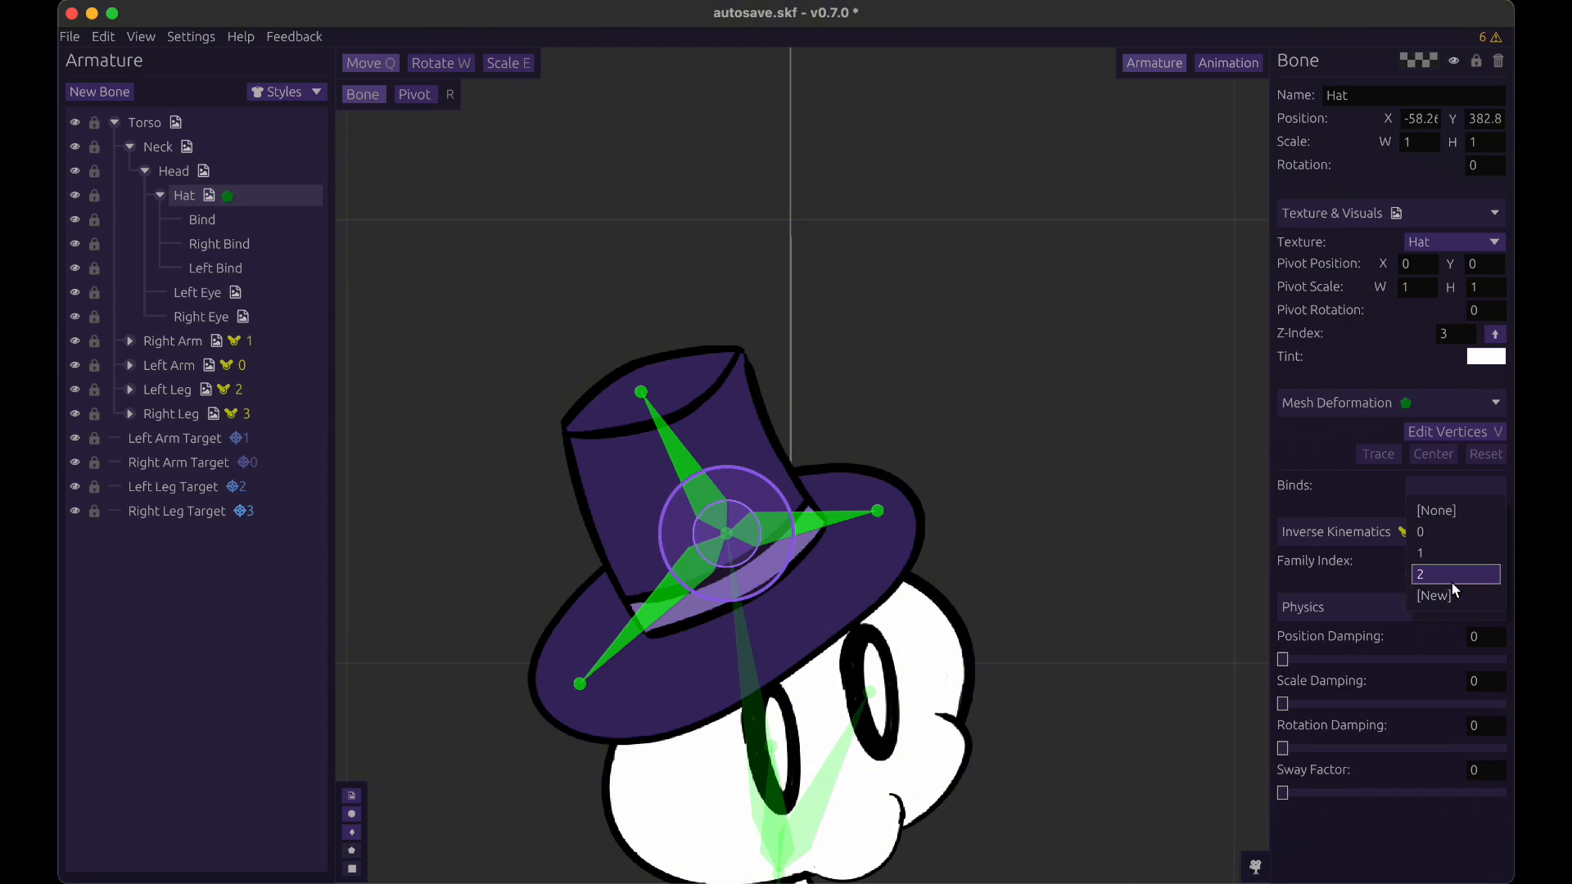
left_click(1451, 574)
key("v")
double_click(526, 603)
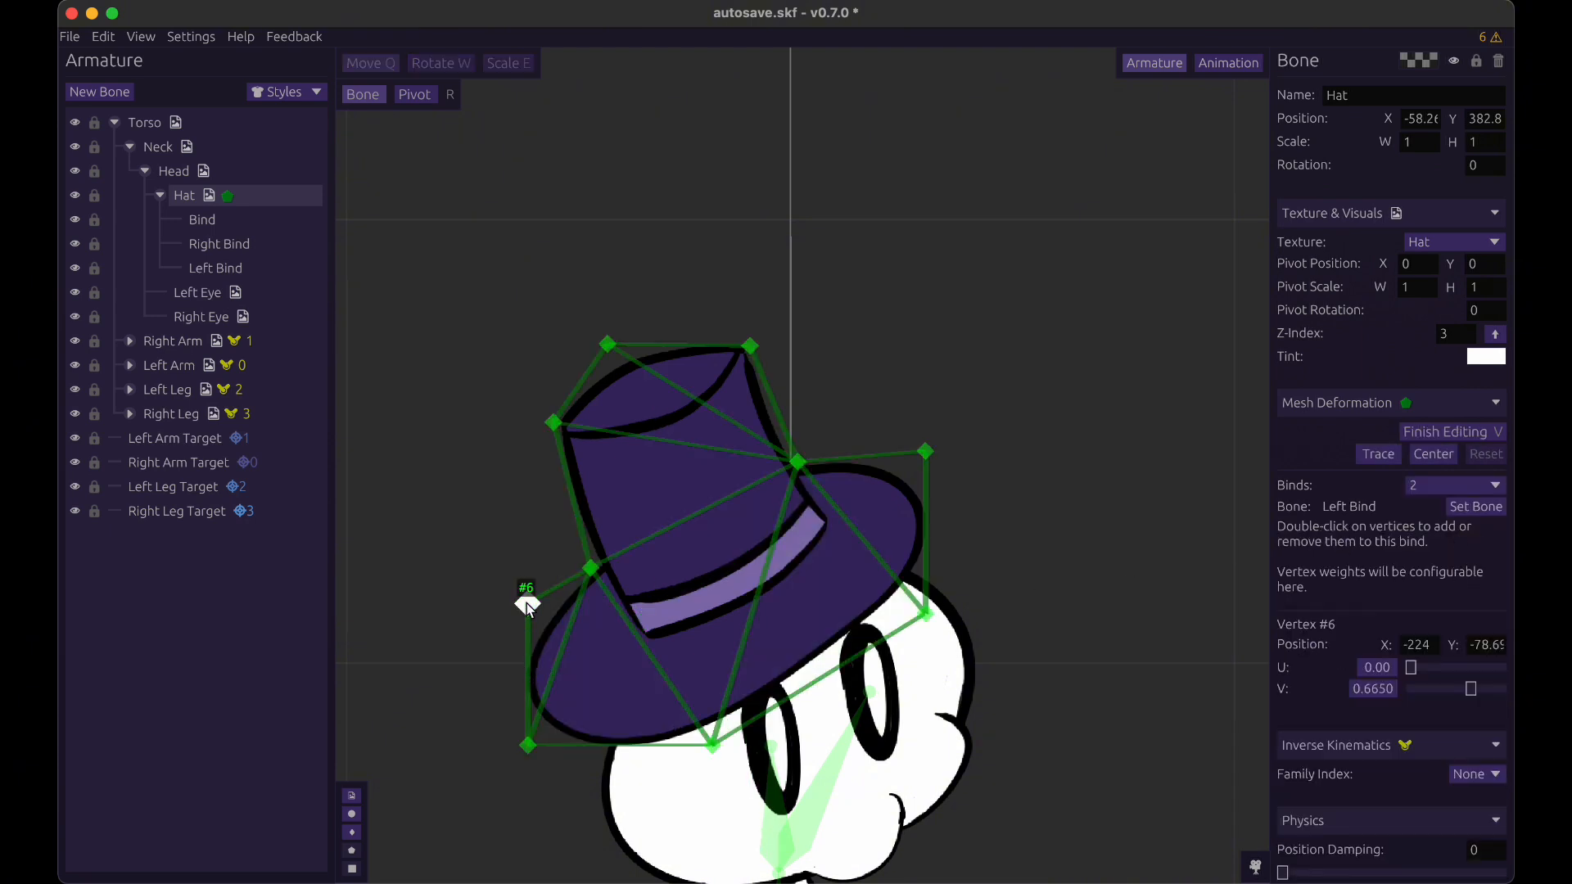
double_click(526, 745)
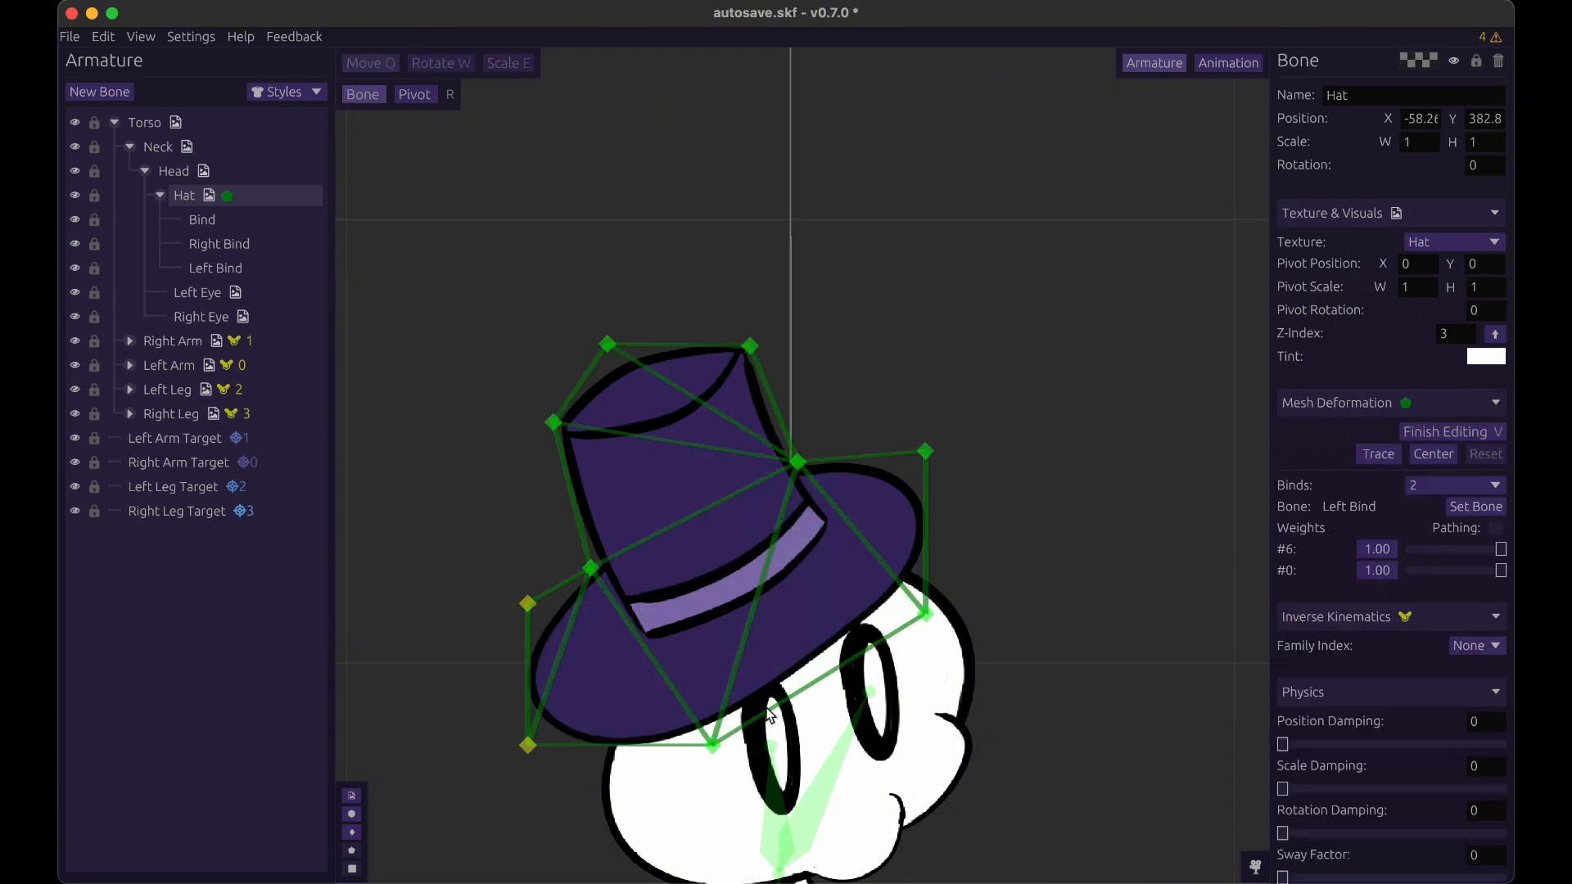
- Finish editing the hat mesh, then stretch the brim by moving Right Bind to about X 413.8, Y 184.1 and Left Bind slightly outward
key("v")
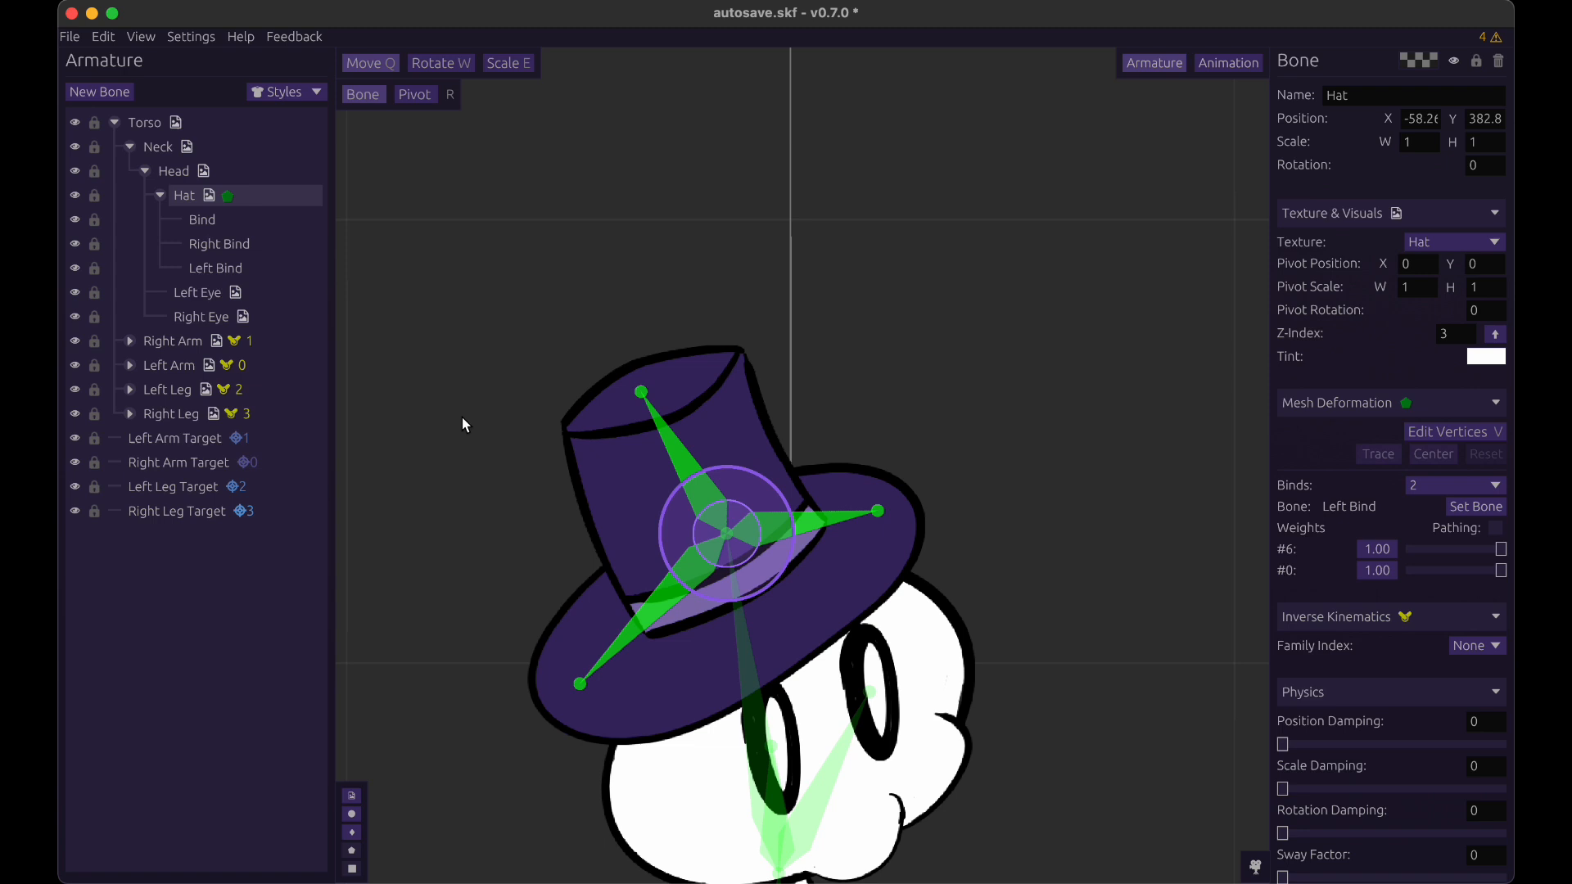
left_click(215, 246)
left_click_drag(1049, 316, 1240, 310)
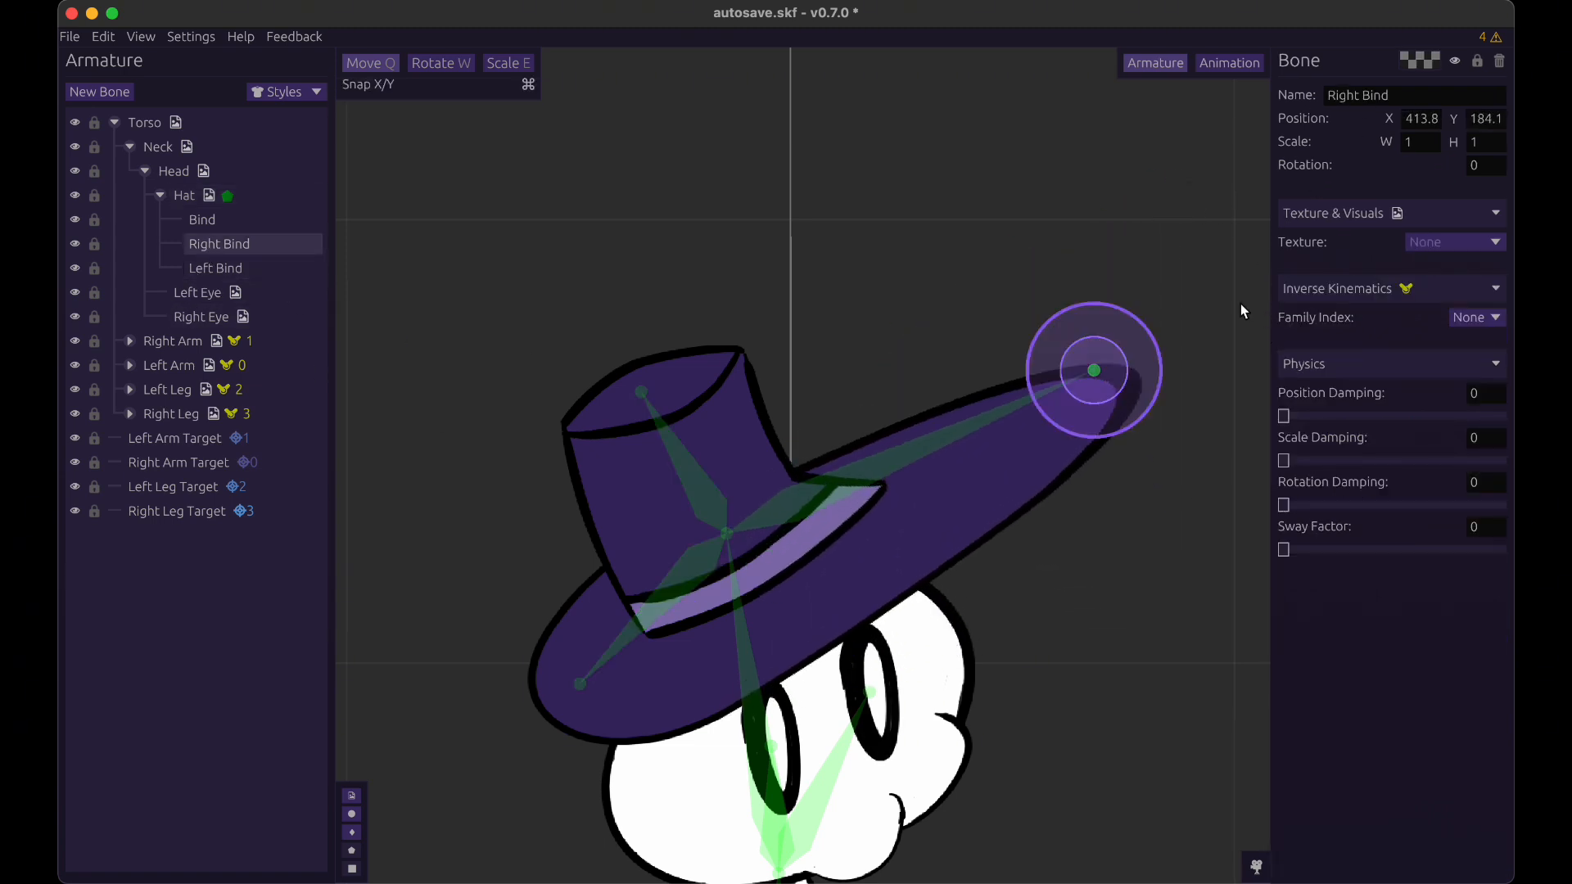
left_click(215, 269)
mouse_move(975, 198)
left_mouse_down()
mouse_move(697, 455)
mouse_move(936, 199)
mouse_move(919, 207)
mouse_move(968, 172)
mouse_move(978, 190)
left_mouse_up()
- Reposition the Right Bind bone to about X 220, Y 11 and the Left Bind bone to about X -175, Y -199
left_click(234, 245)
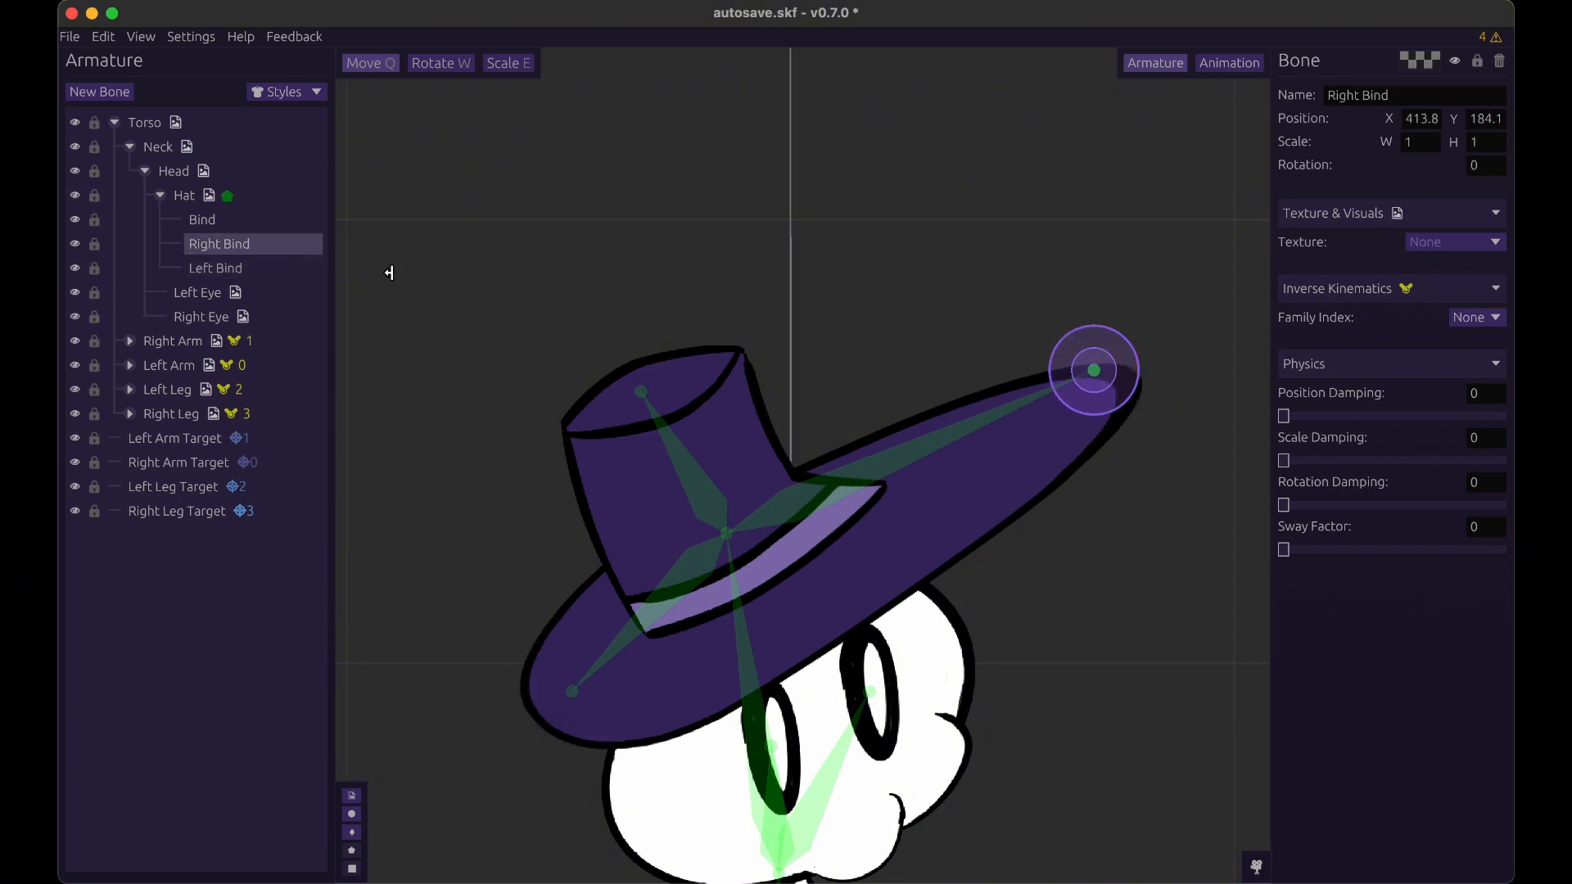
left_click_drag(1137, 130, 1064, 364)
left_click(278, 274)
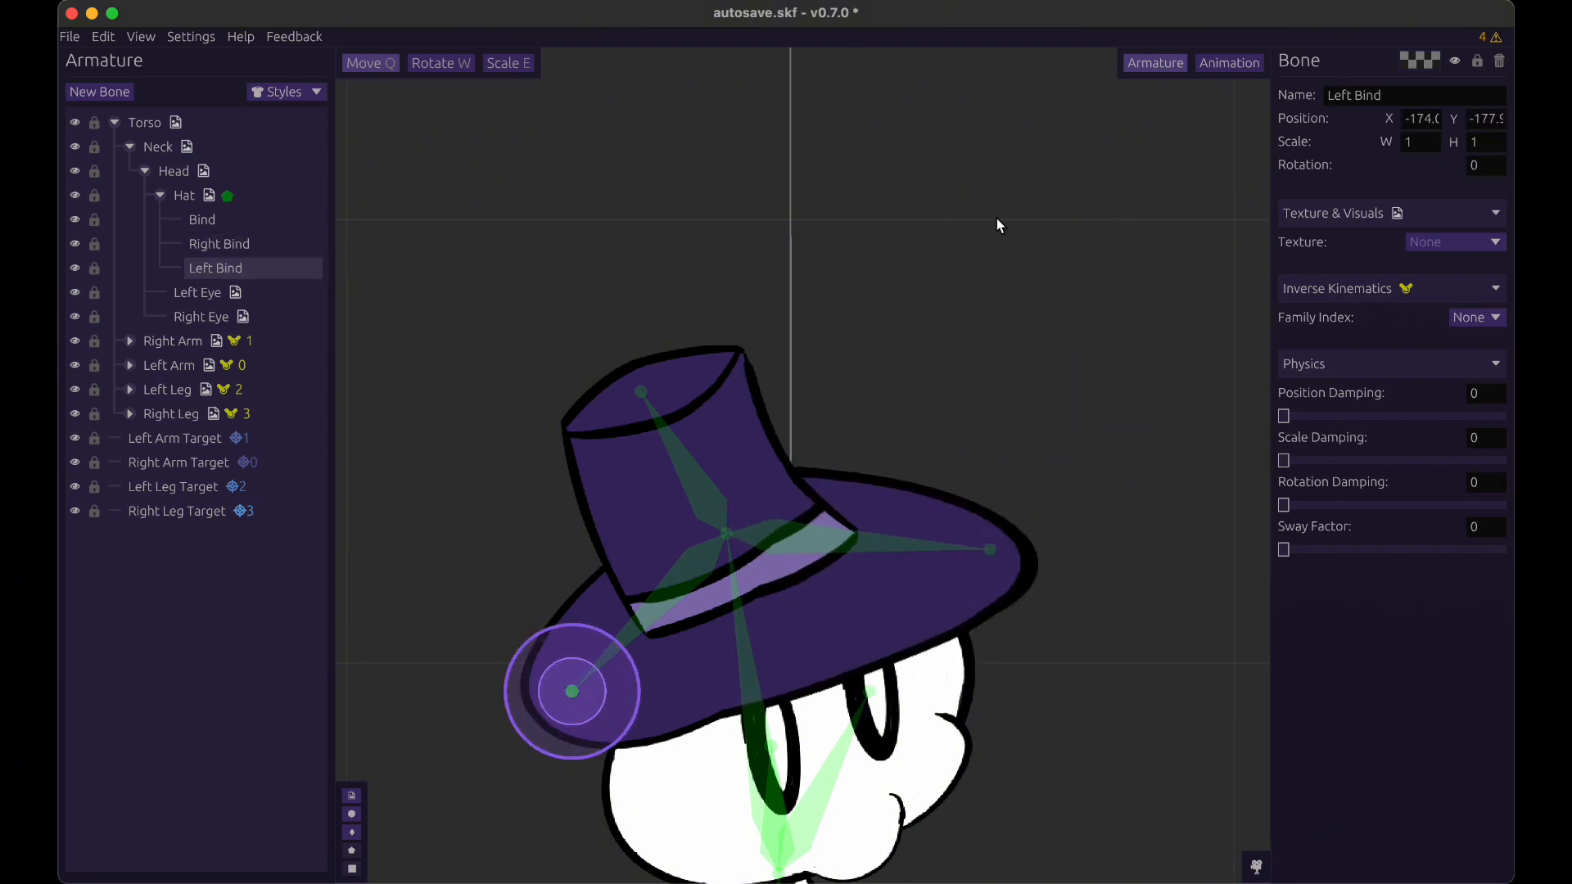
mouse_move(996, 221)
left_mouse_down()
mouse_move(947, 361)
mouse_move(1000, 280)
mouse_move(998, 233)
left_mouse_up()
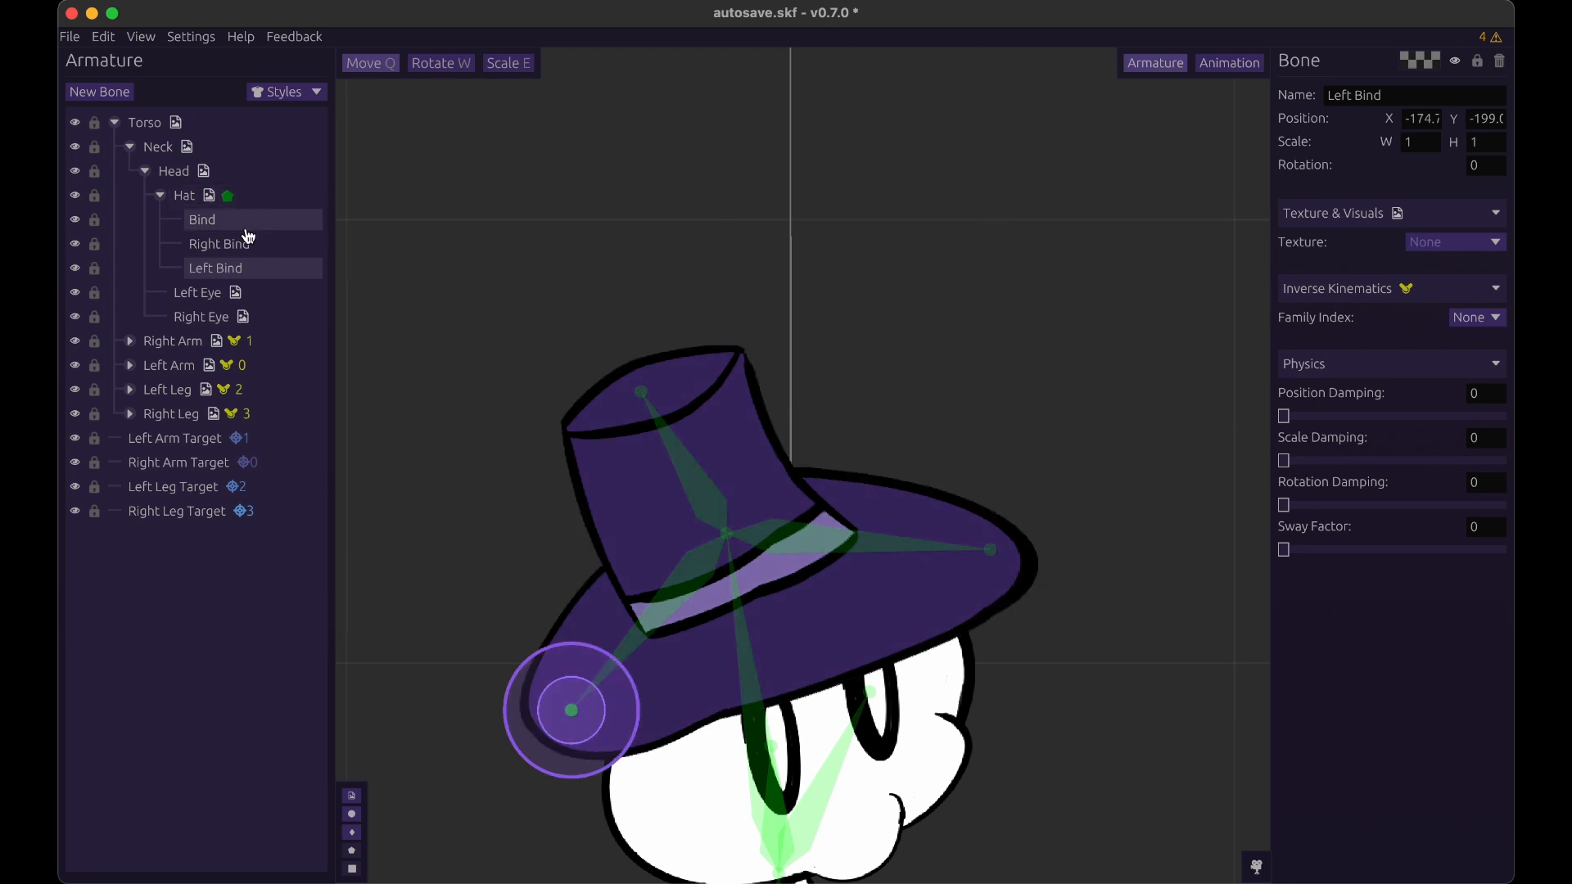
left_click(203, 219)
left_click(220, 244)
left_click_drag(1118, 283, 1037, 288)
left_click(253, 222)
left_click(262, 199)
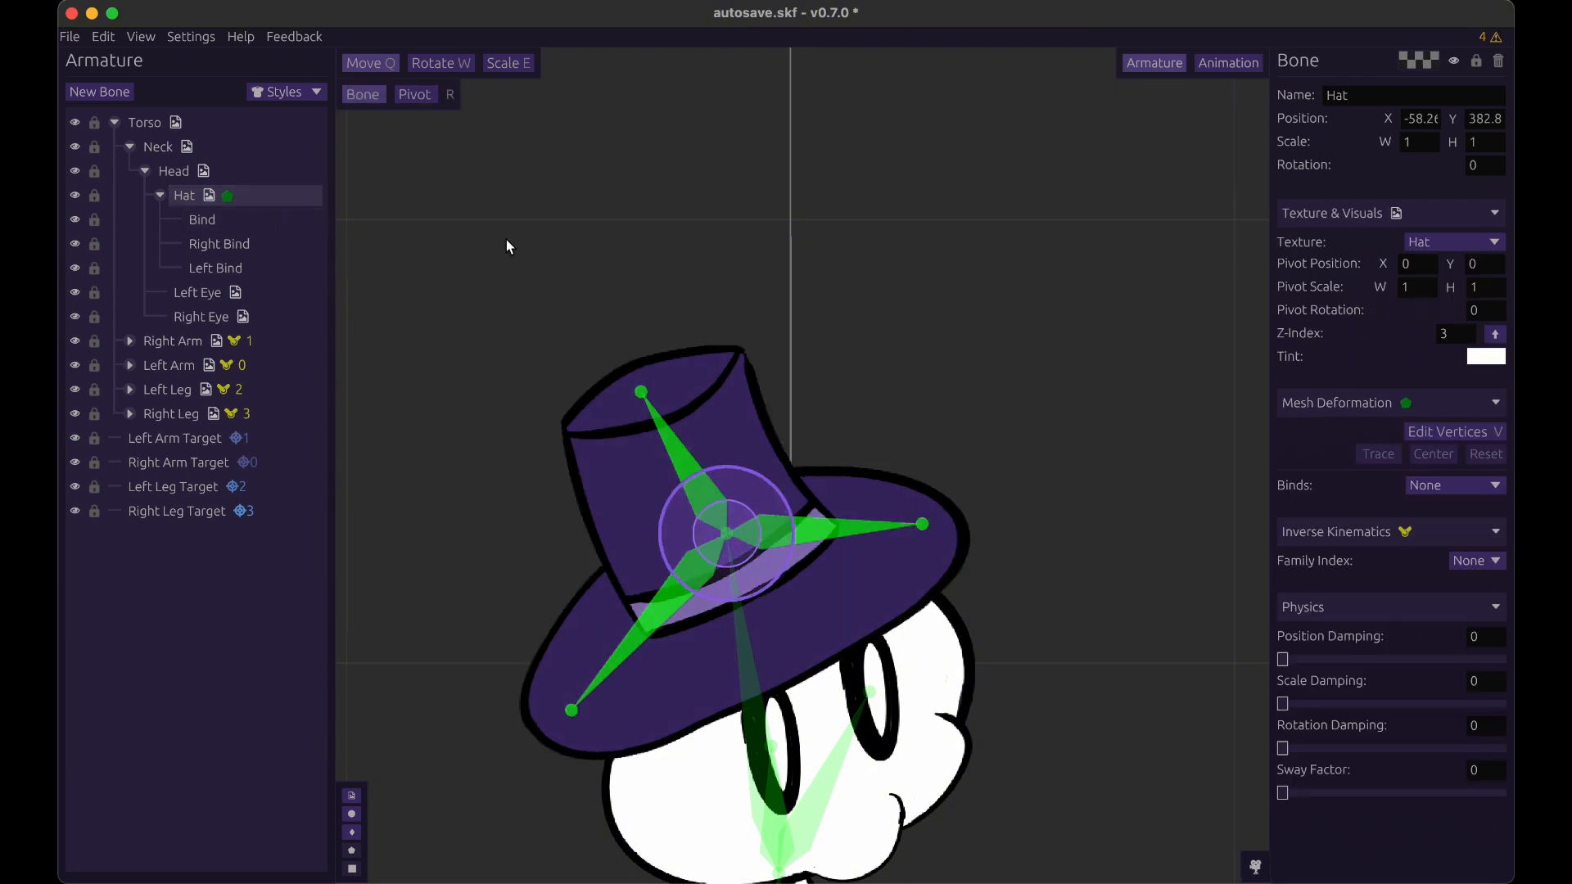
- Shift the crown's Bind bone slightly to about X -90, Y 152 and reselect the Hat bone
left_click(299, 223)
mouse_move(888, 290)
left_mouse_down()
mouse_move(821, 131)
mouse_move(902, 298)
left_mouse_up()
left_click(262, 201)
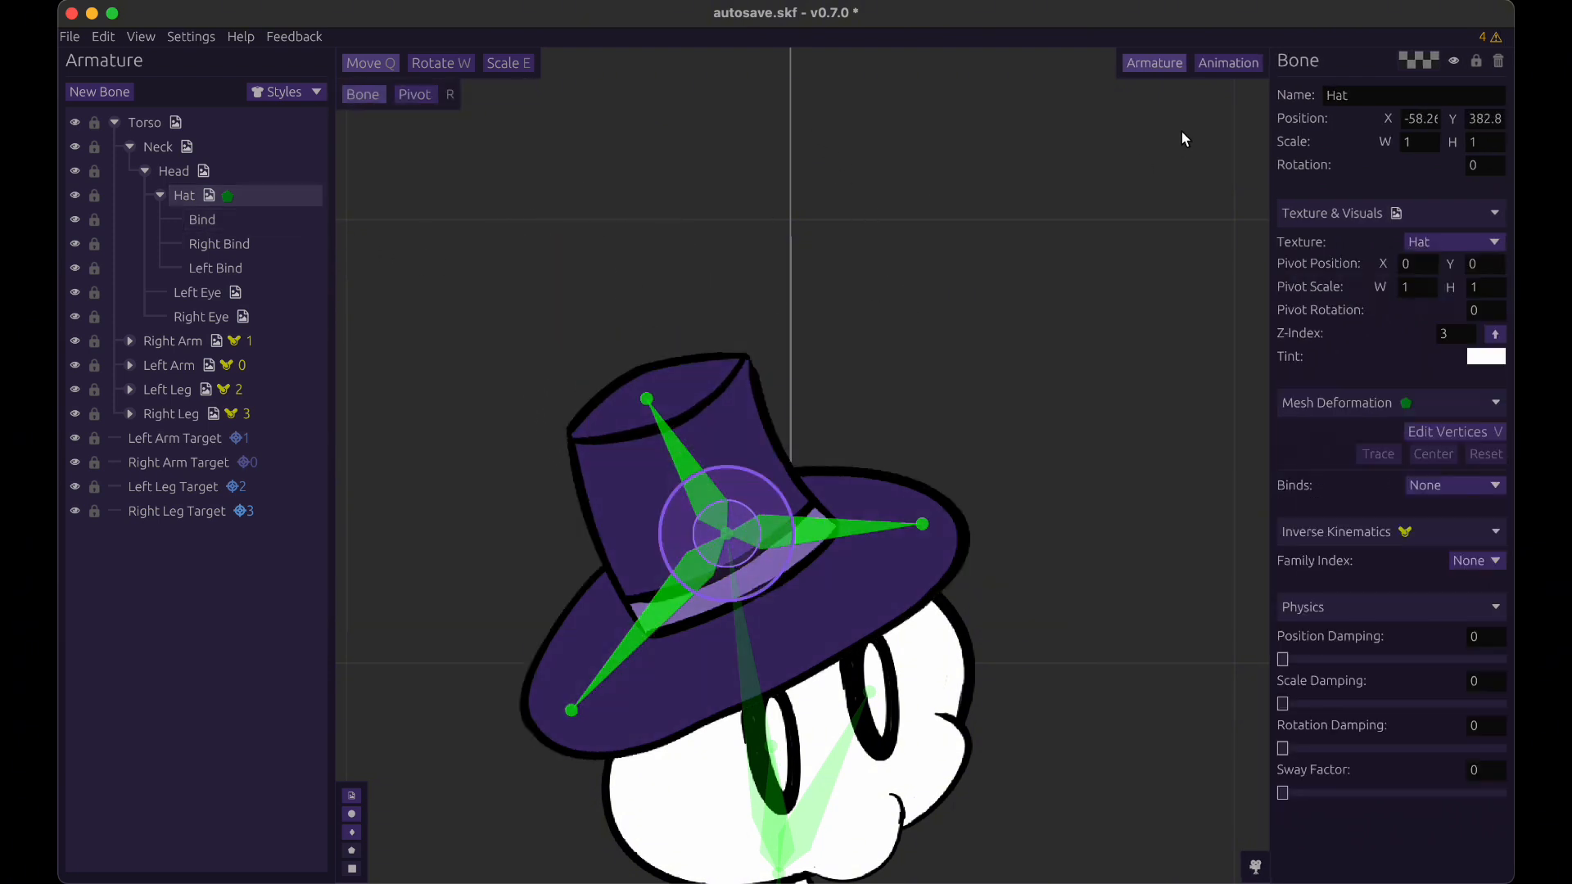
- Switch to animation mode, open the Stand animation and scrub its timeline to frame 11
left_click(1226, 65)
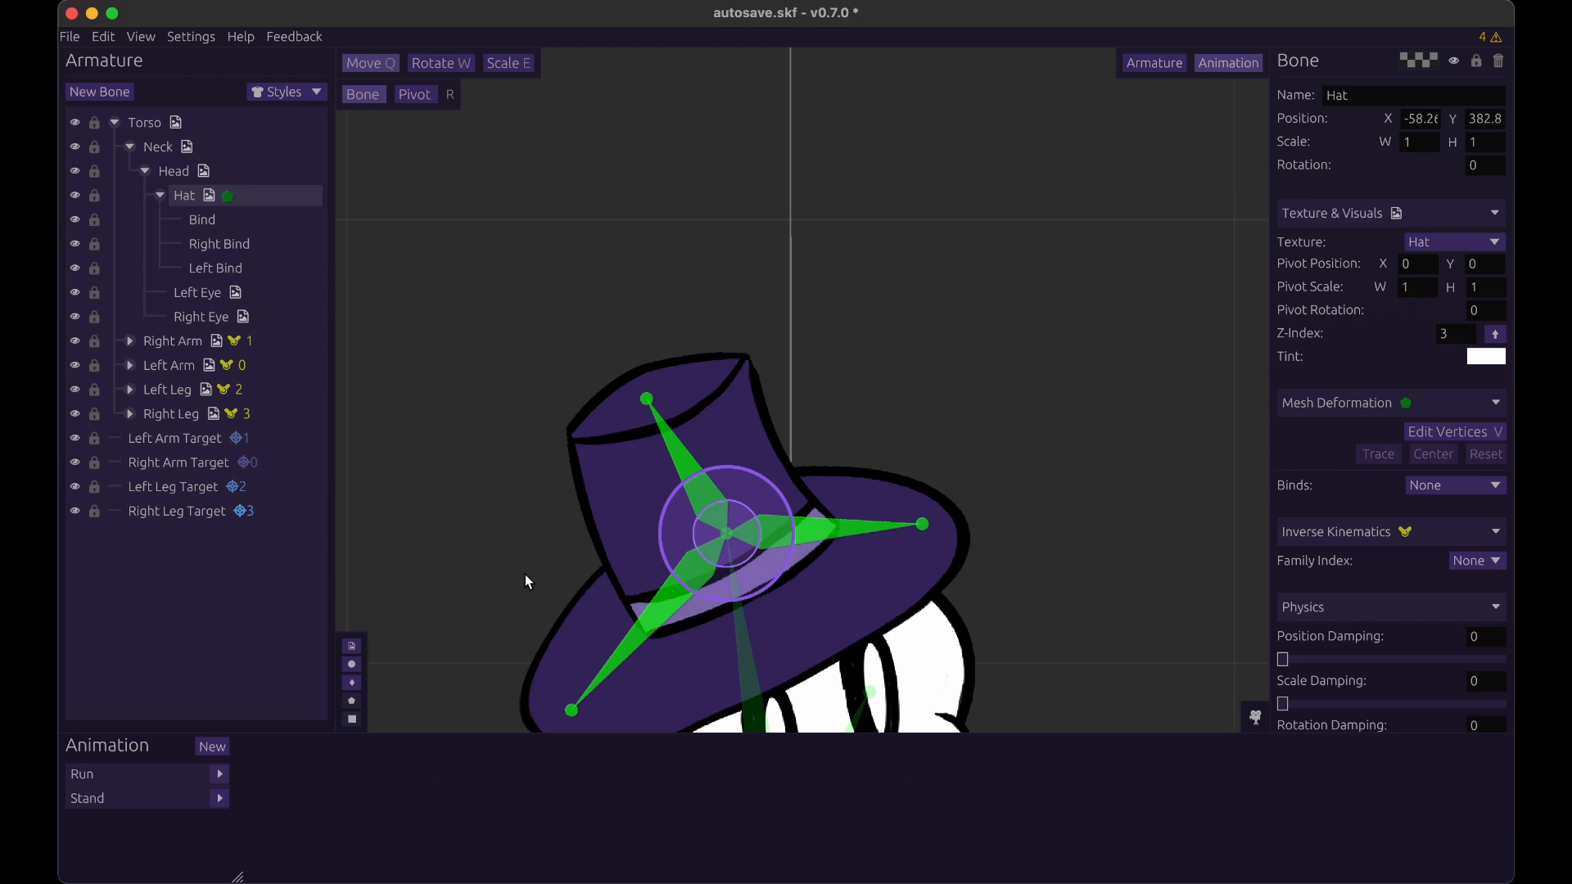
left_click(147, 798)
left_click(559, 790)
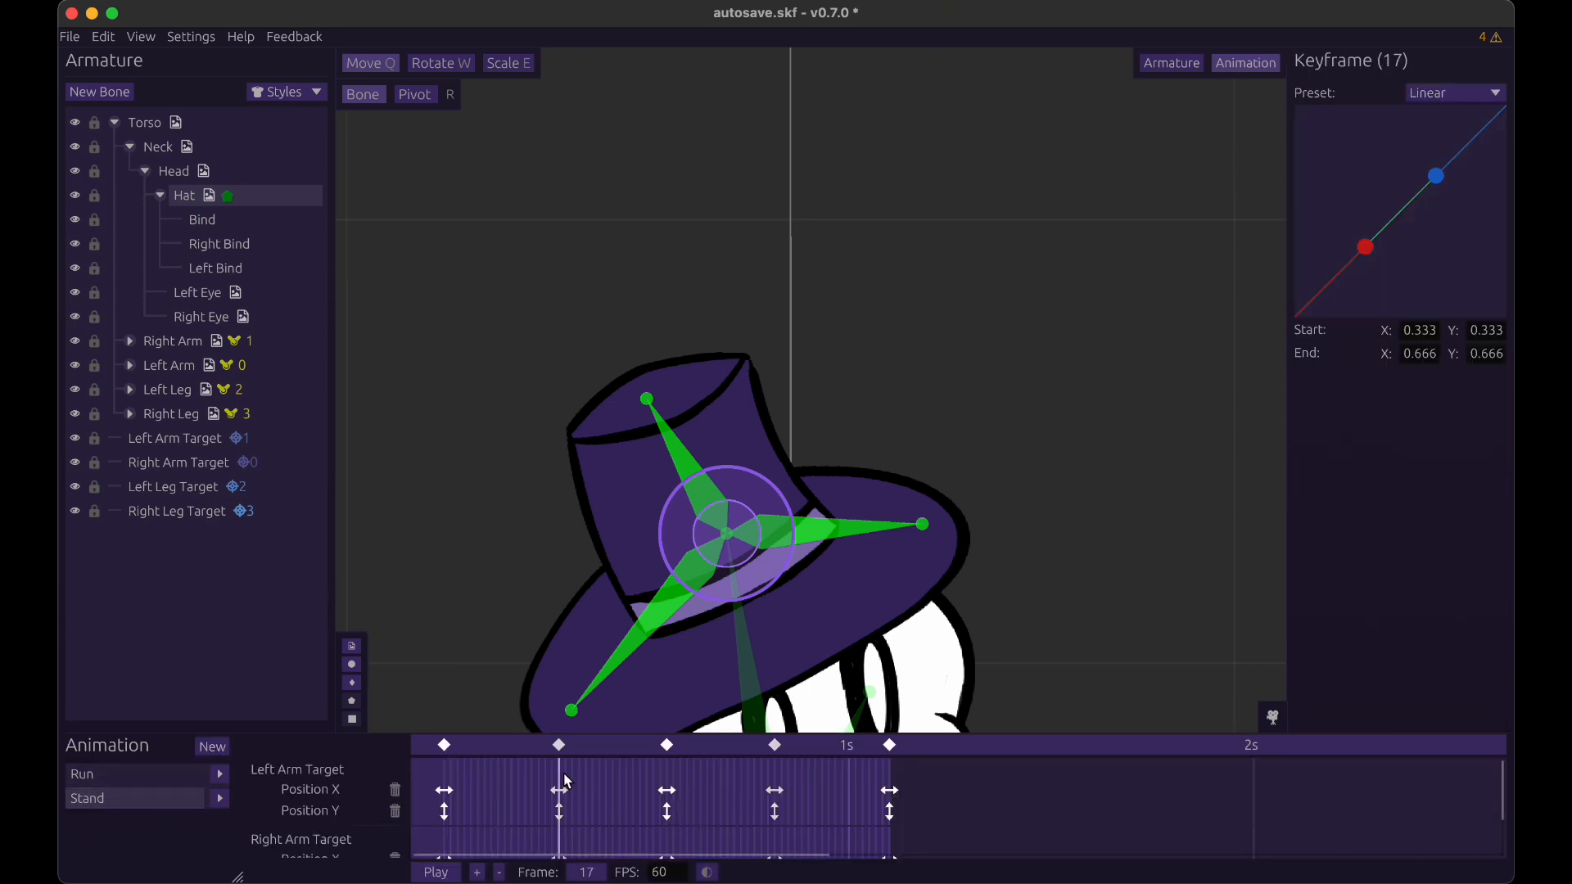
key("space")
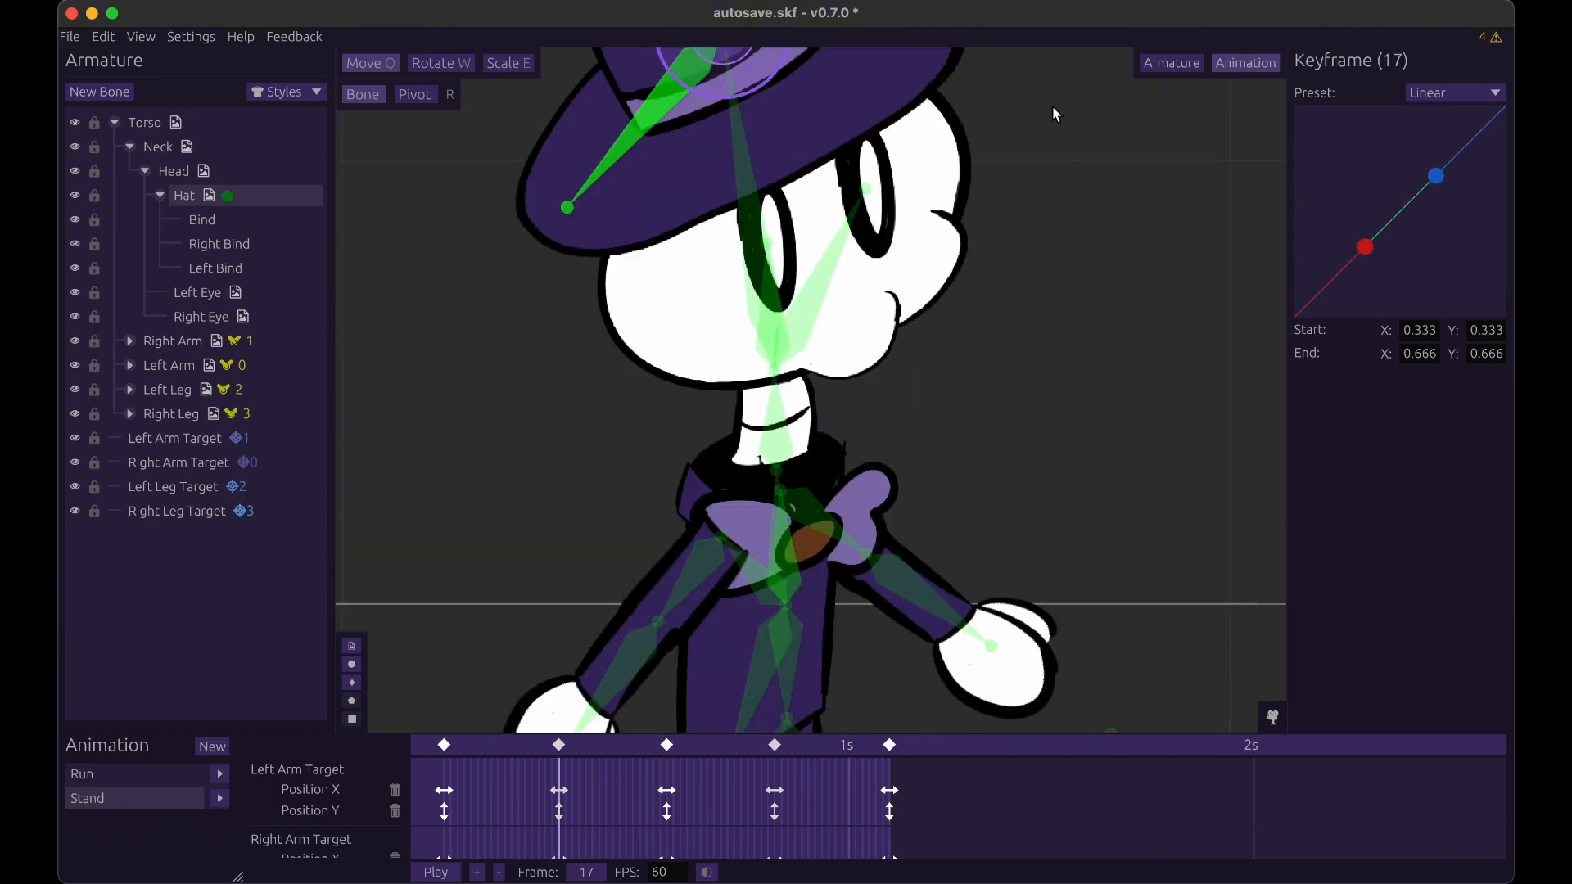
left_click(586, 775)
left_click_drag(586, 774, 581, 781)
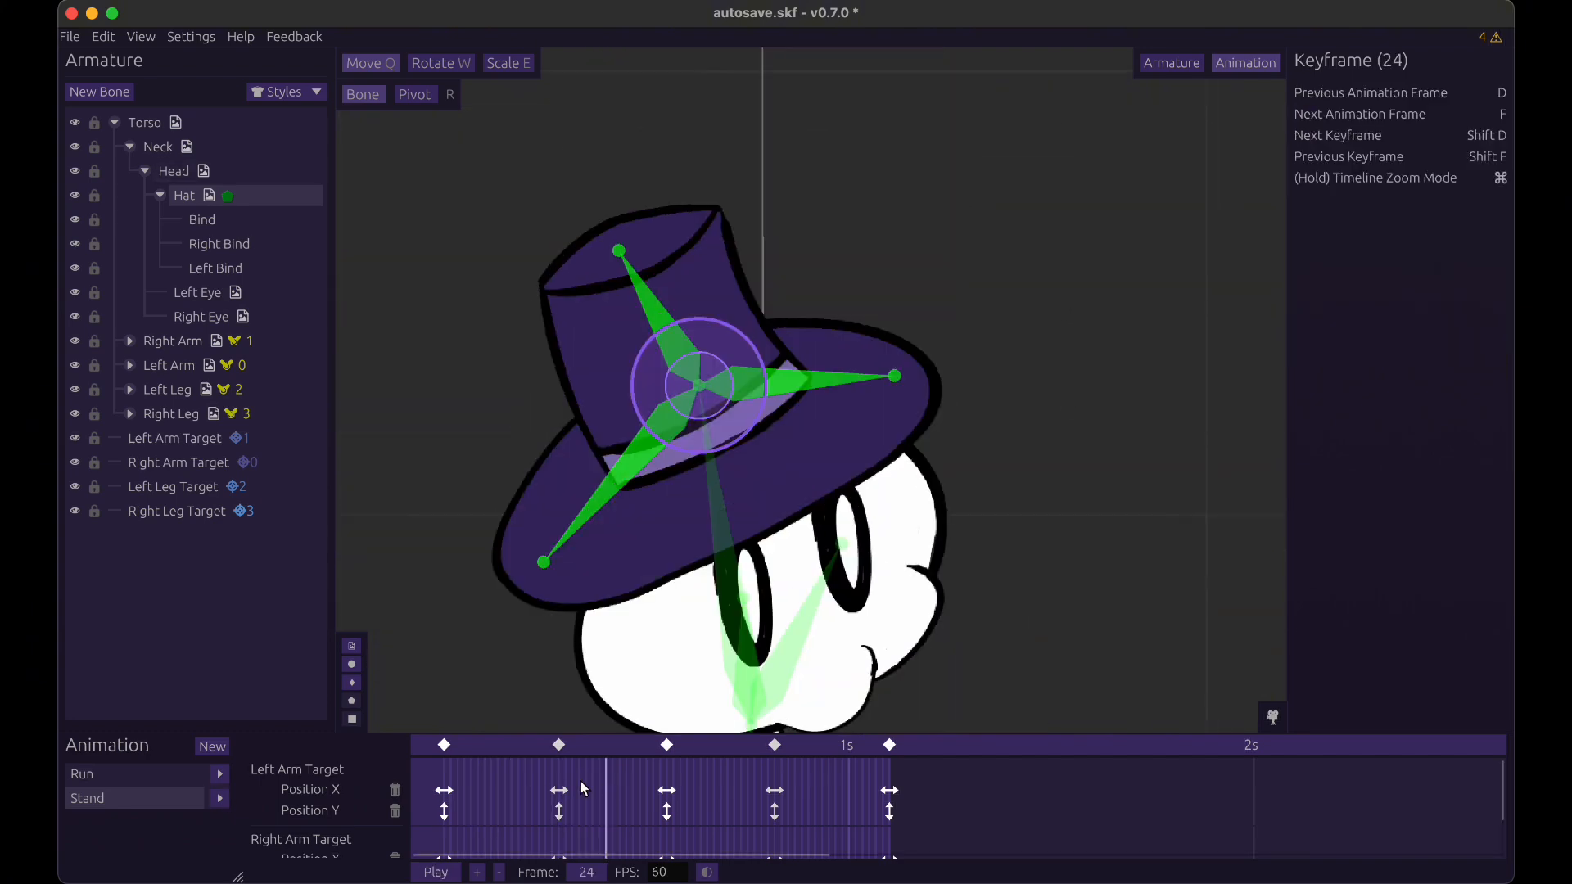
left_click(517, 784)
- Try to pull the hat mesh's upper-right crown vertex upward in the Stand animation, and undo that move
left_click(257, 244)
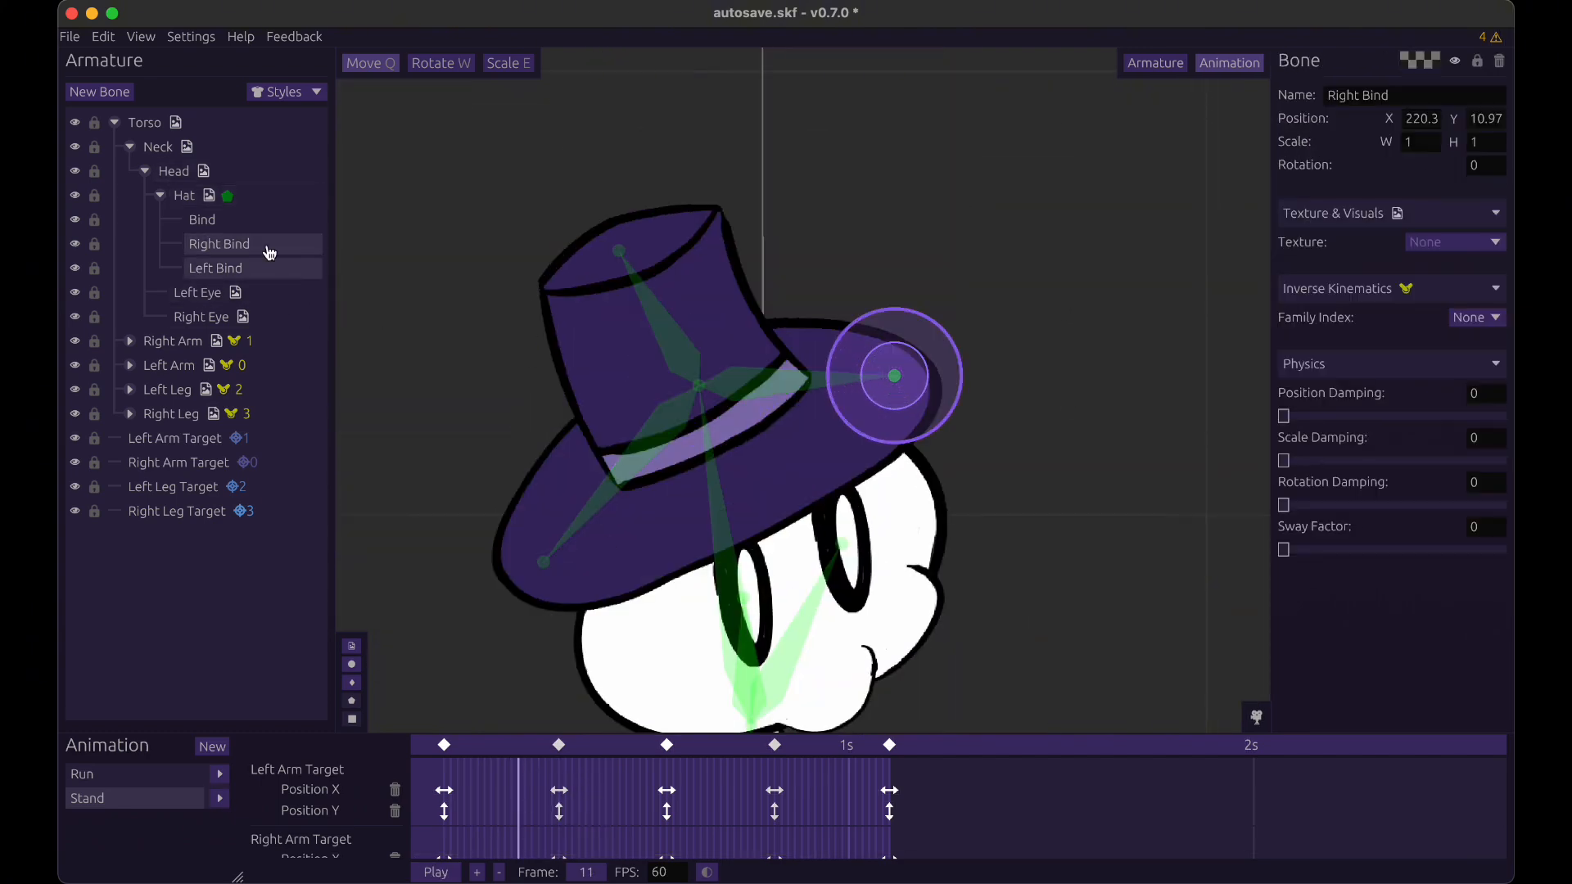
left_click(257, 217)
left_click(255, 196)
key("v")
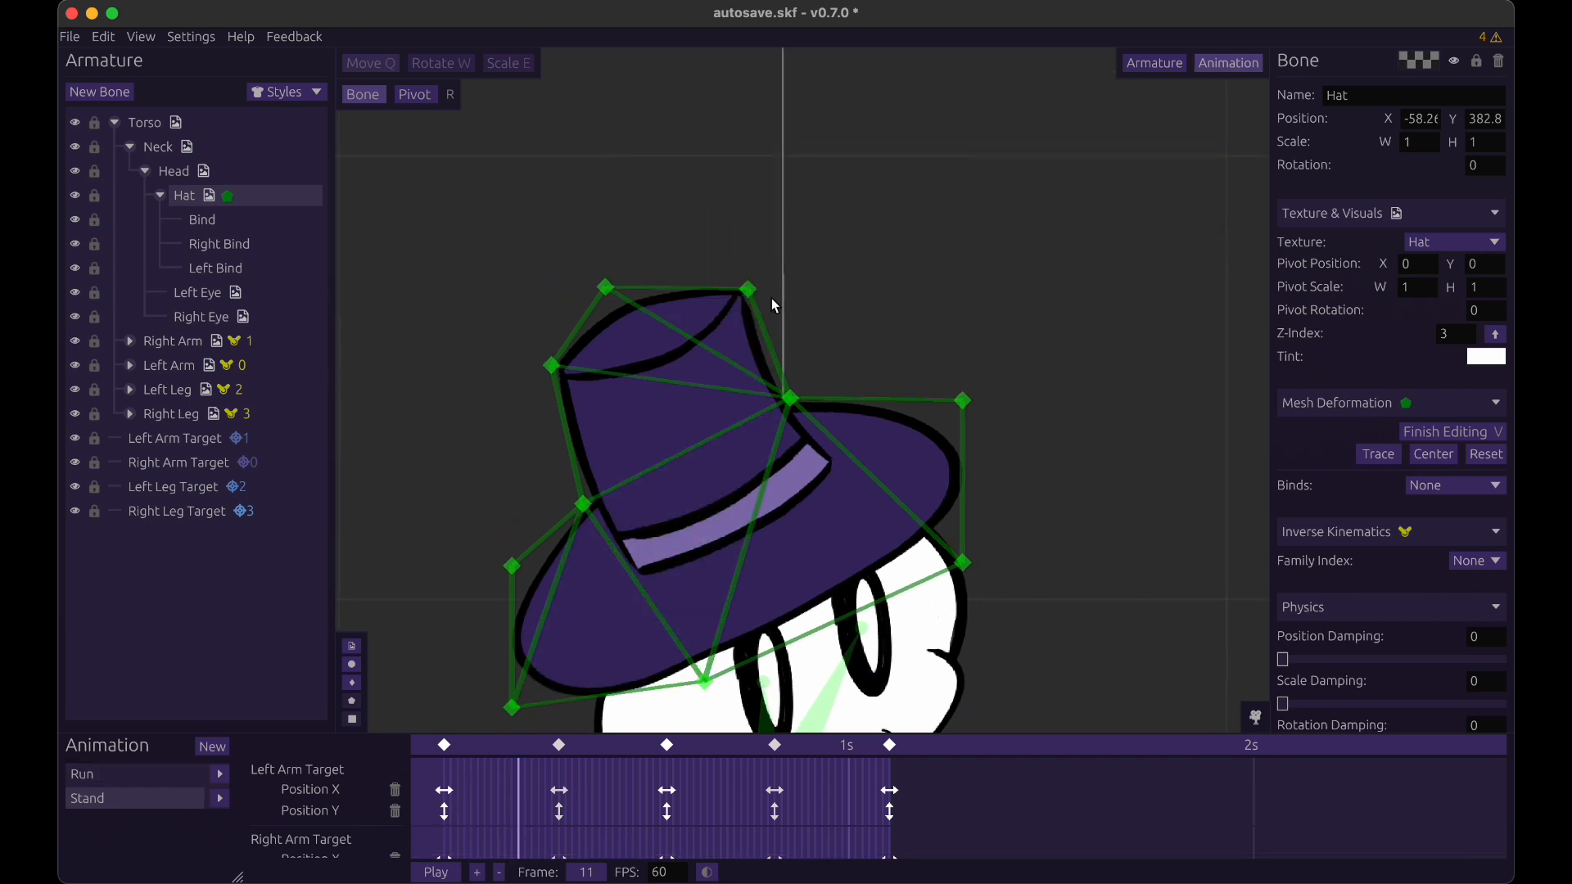
left_click_drag(757, 299, 763, 197)
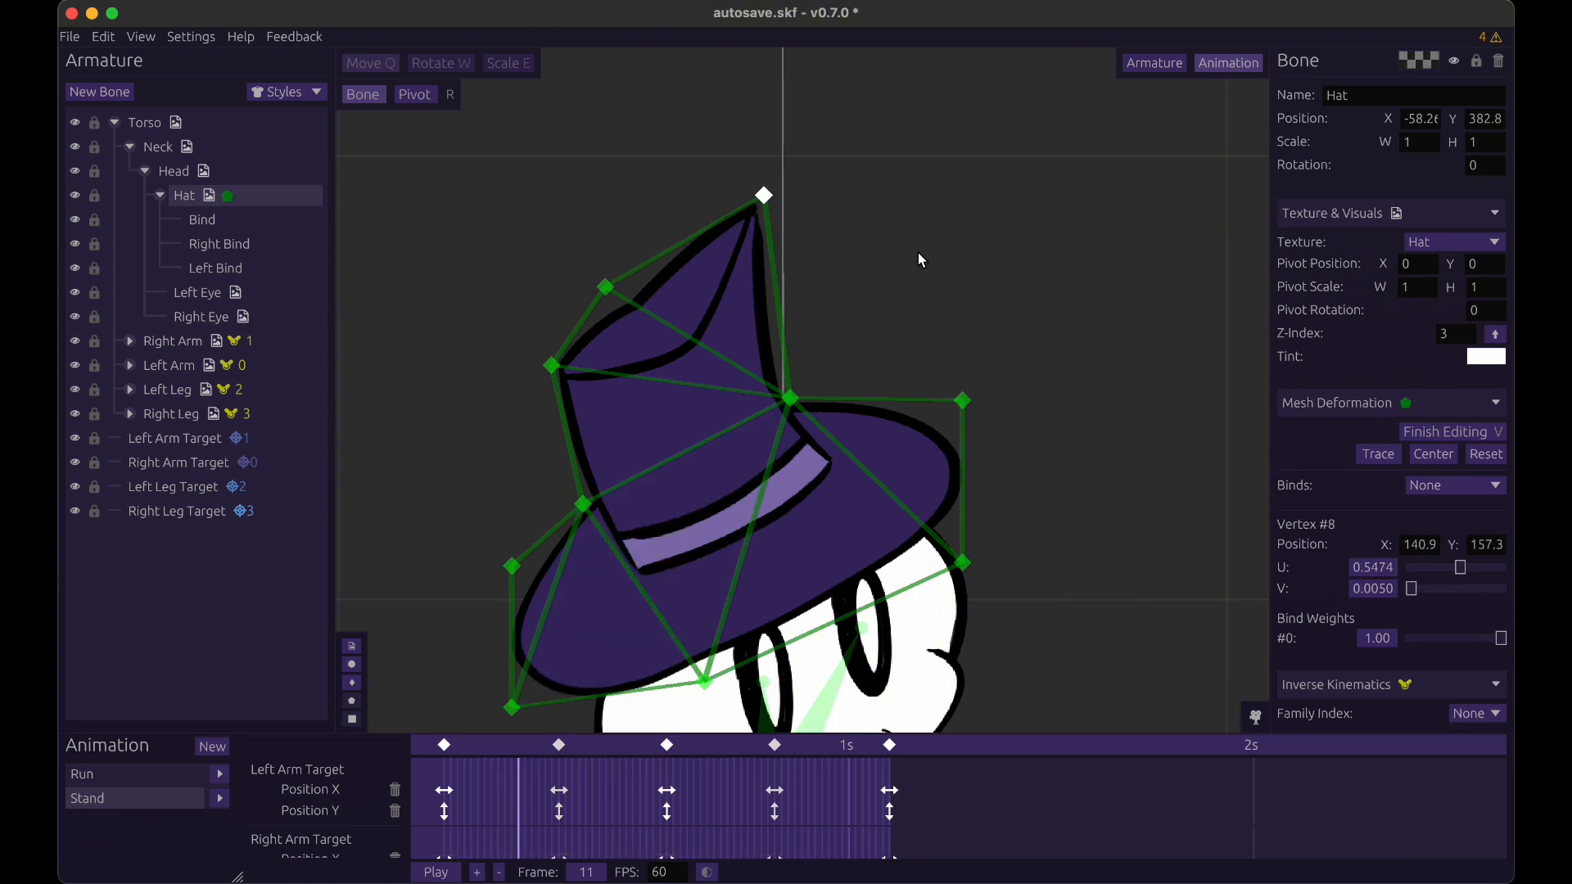
key("ctrl+z")
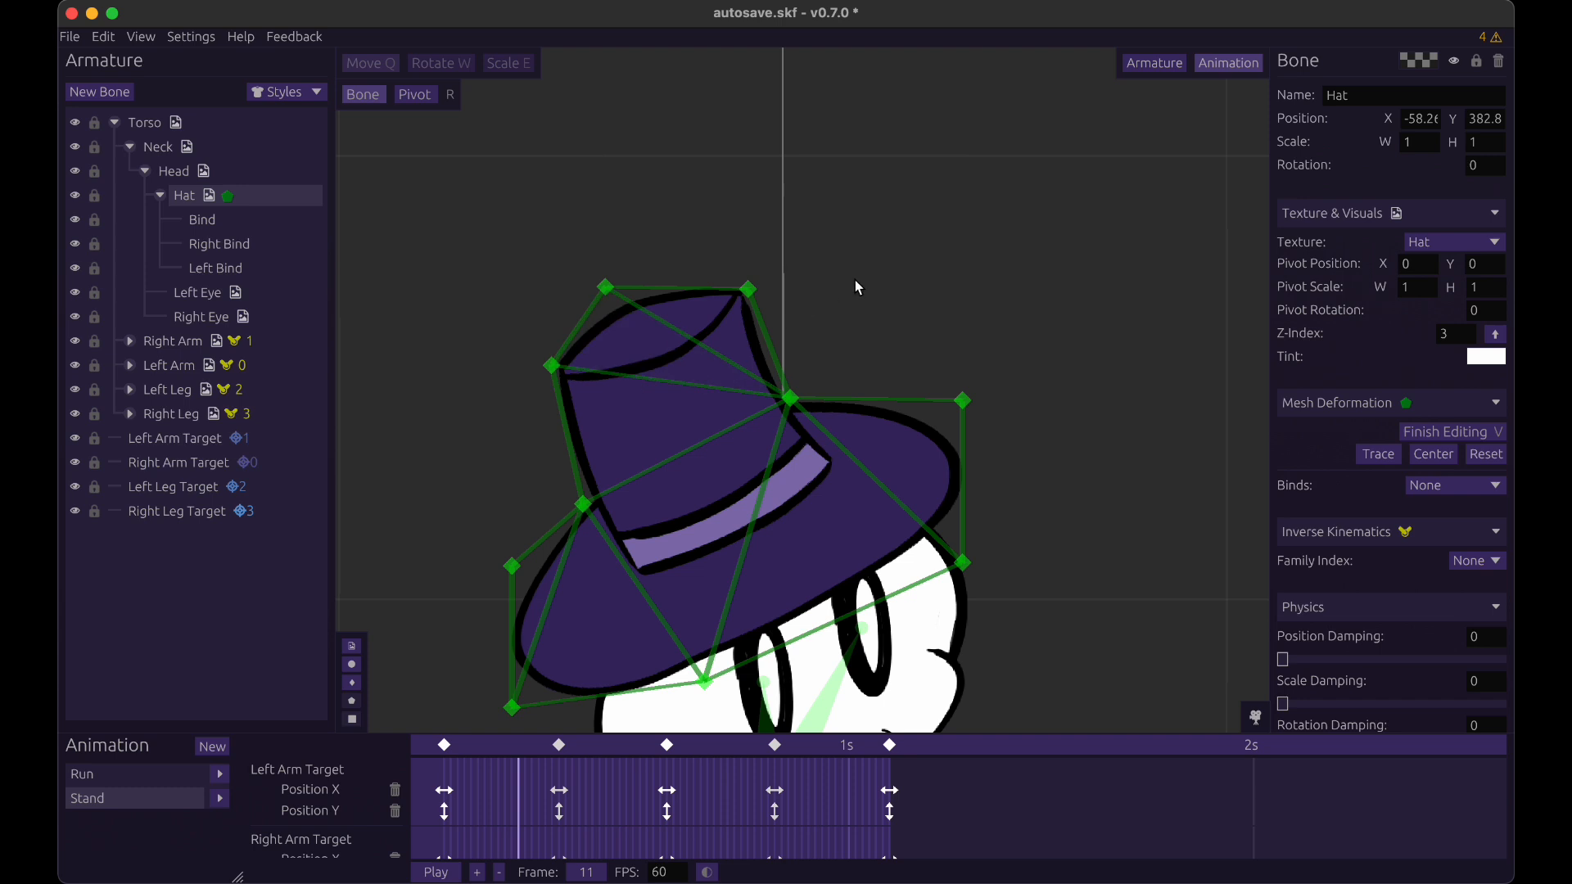
- At frame 17, keyframe Bind moved up, Right Bind at about X 258.7, Y 30.56 and Left Bind at about X -215, Y -239
left_click(297, 223)
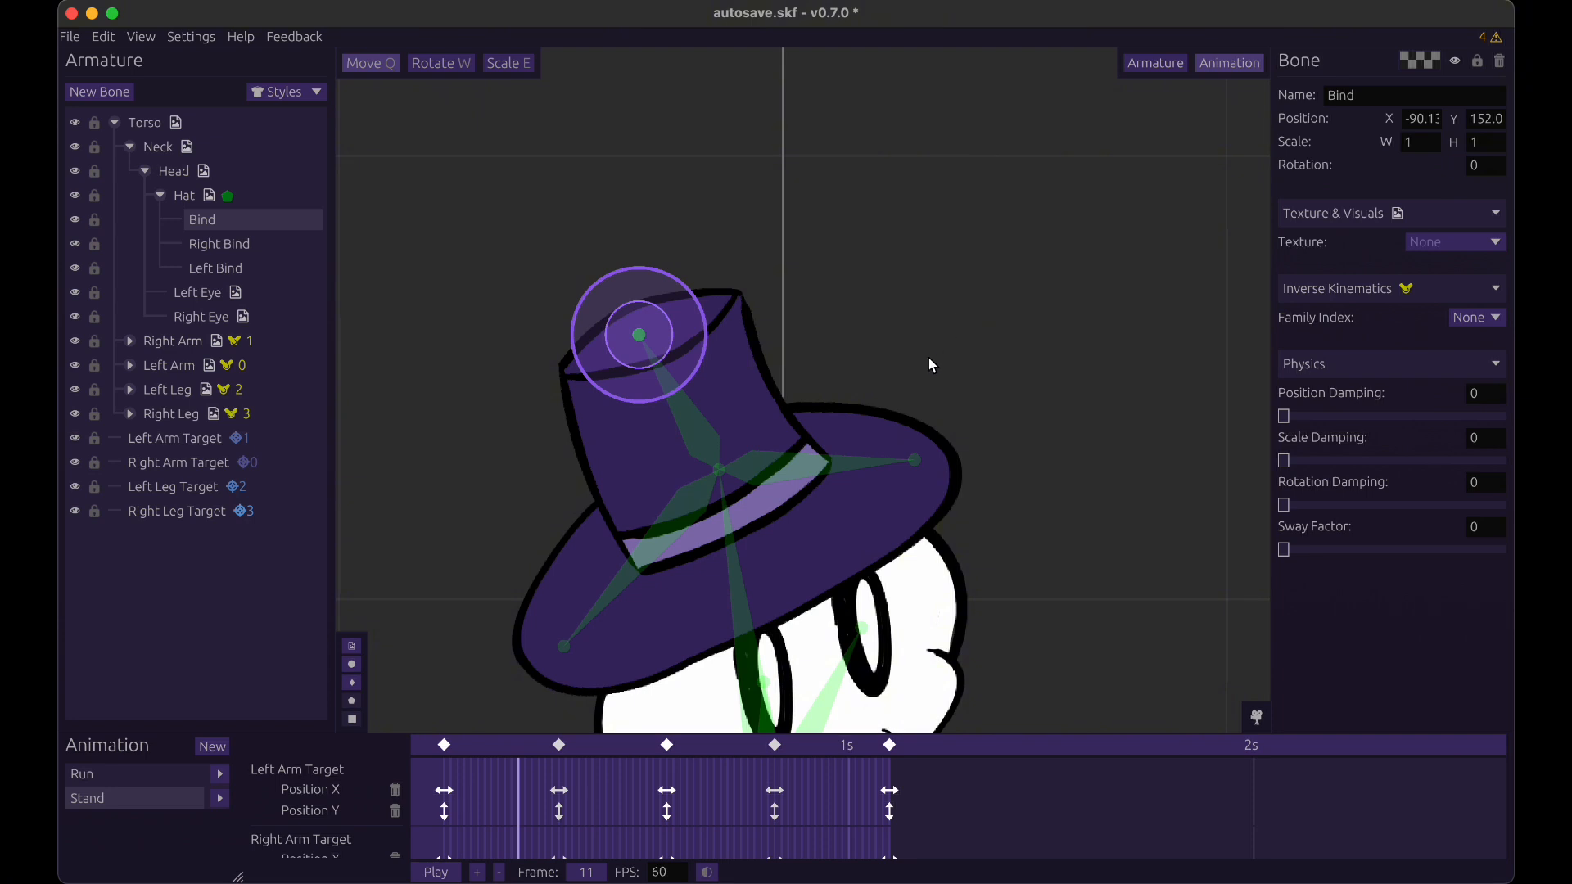
left_click(560, 773)
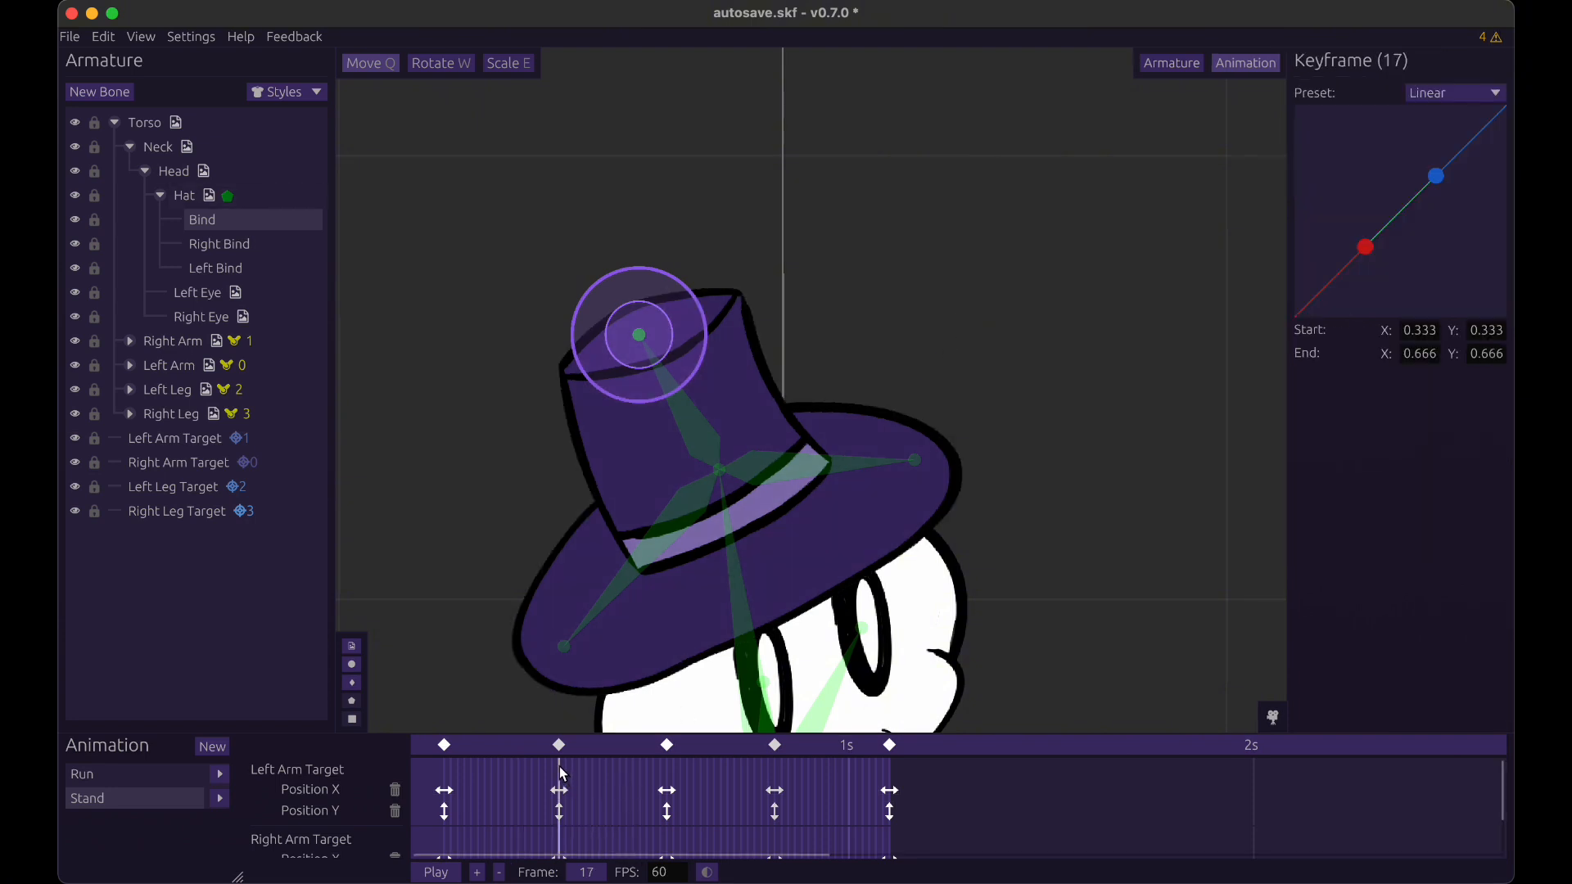
left_click_drag(1038, 379, 1056, 319)
left_click(307, 258)
left_click(246, 268)
left_click_drag(1059, 252, 1035, 270)
key("space")
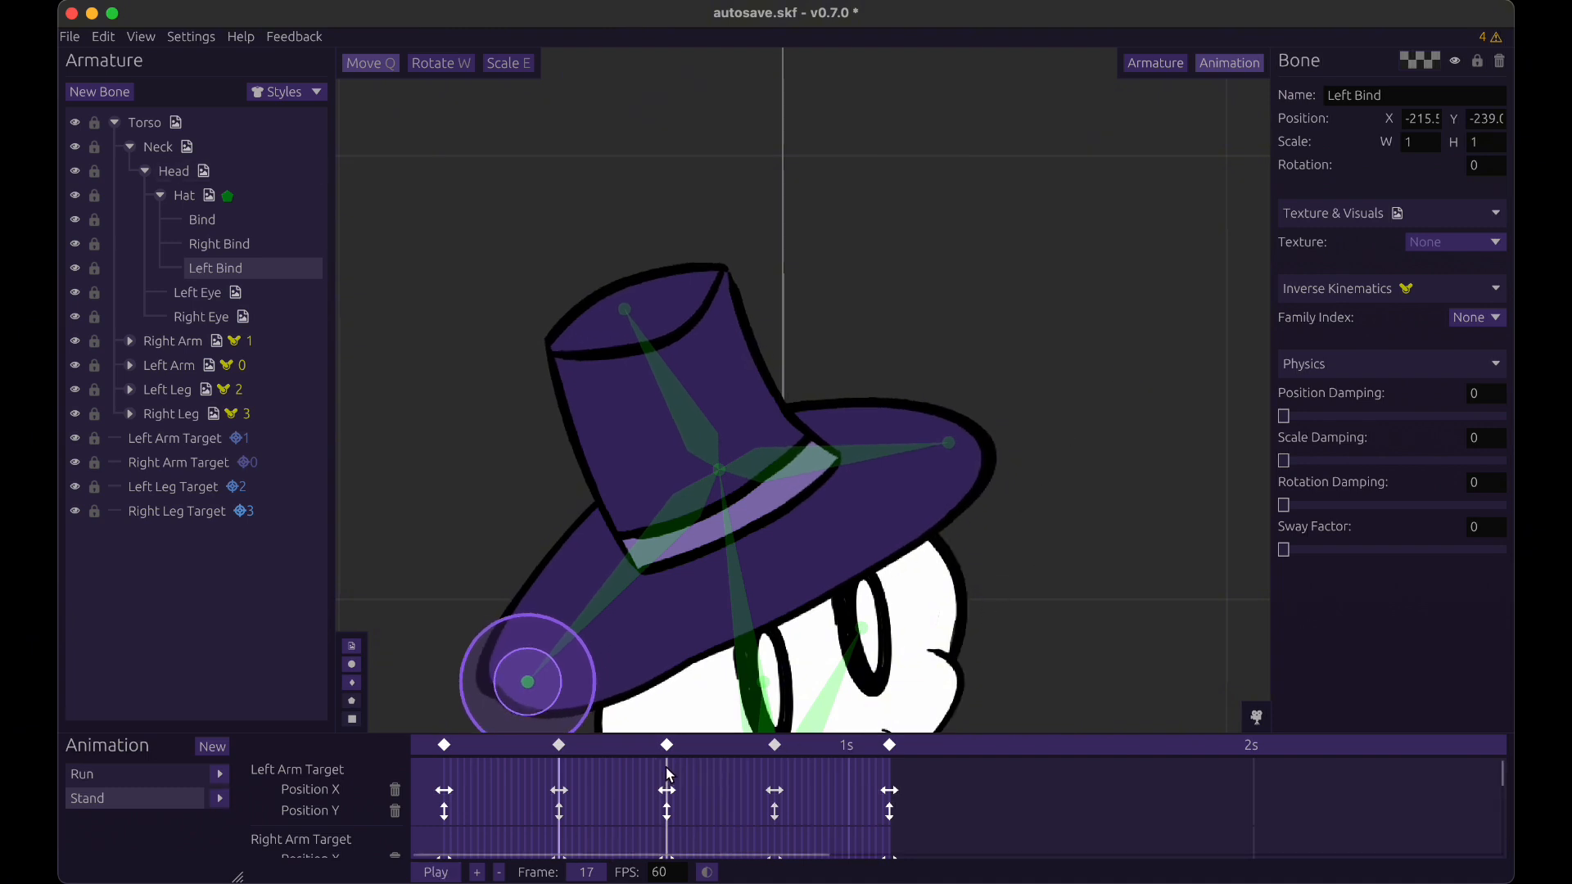
- At frame 33, keyframe the Right Bind, Left Bind and Bind bones pulled back in, with Bind at about X -91.7, Y 153.6
left_click(791, 779)
left_click(247, 244)
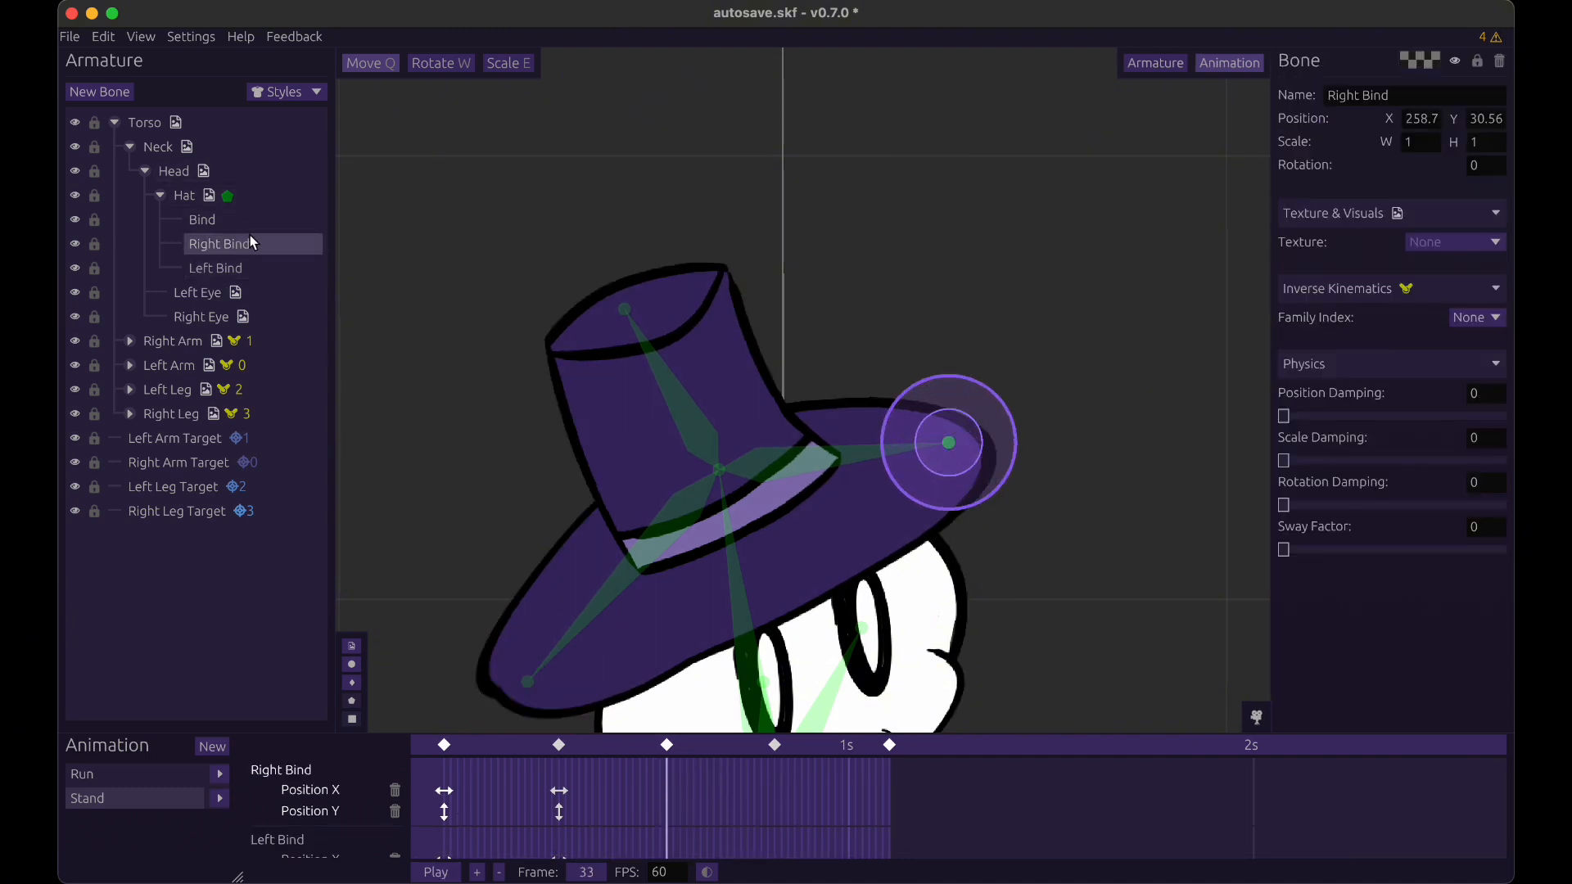
left_click(274, 268)
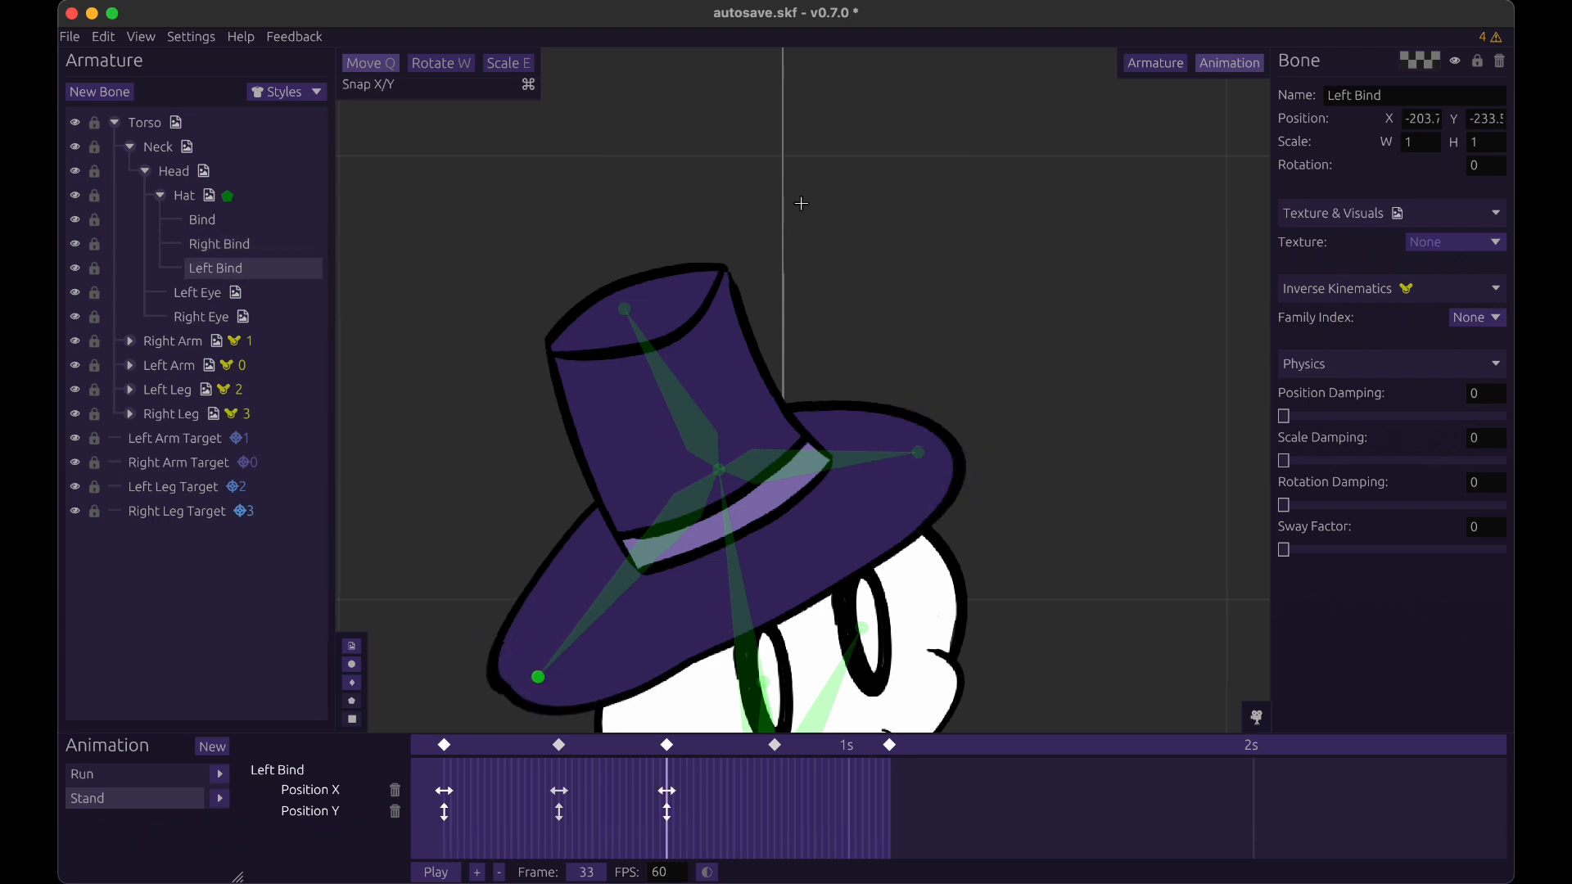
left_click(247, 224)
left_click_drag(623, 308, 637, 334)
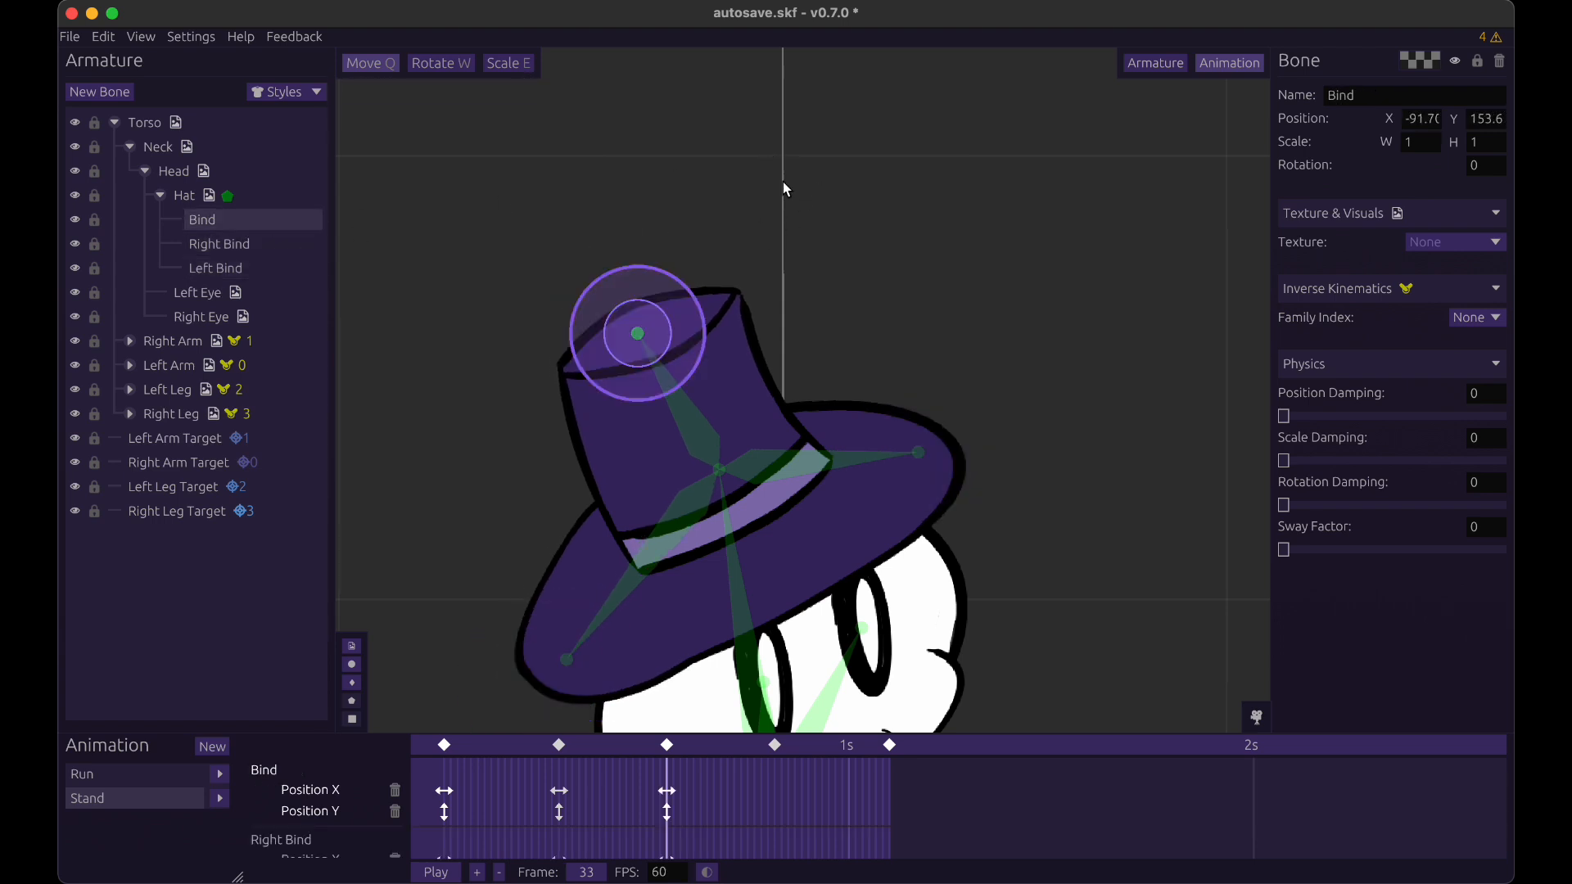
- At frame 49, keyframe Bind tilted up and right, Right Bind at about X 254, Y 50.9 and Left Bind at about X -137, Y -251
left_click(776, 785)
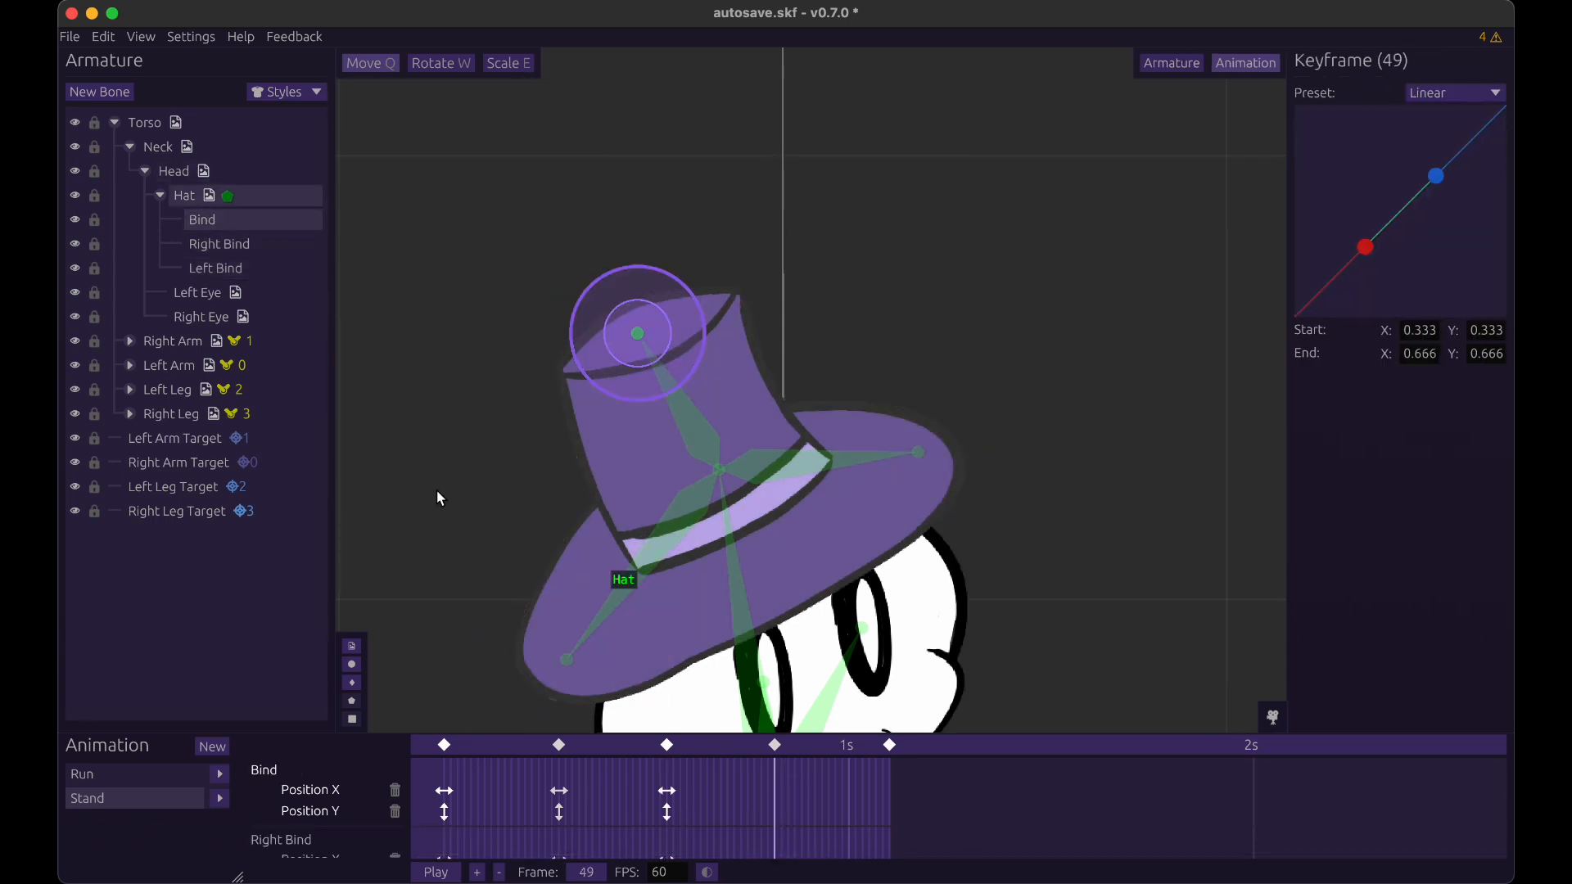
left_click_drag(1013, 304, 1048, 276)
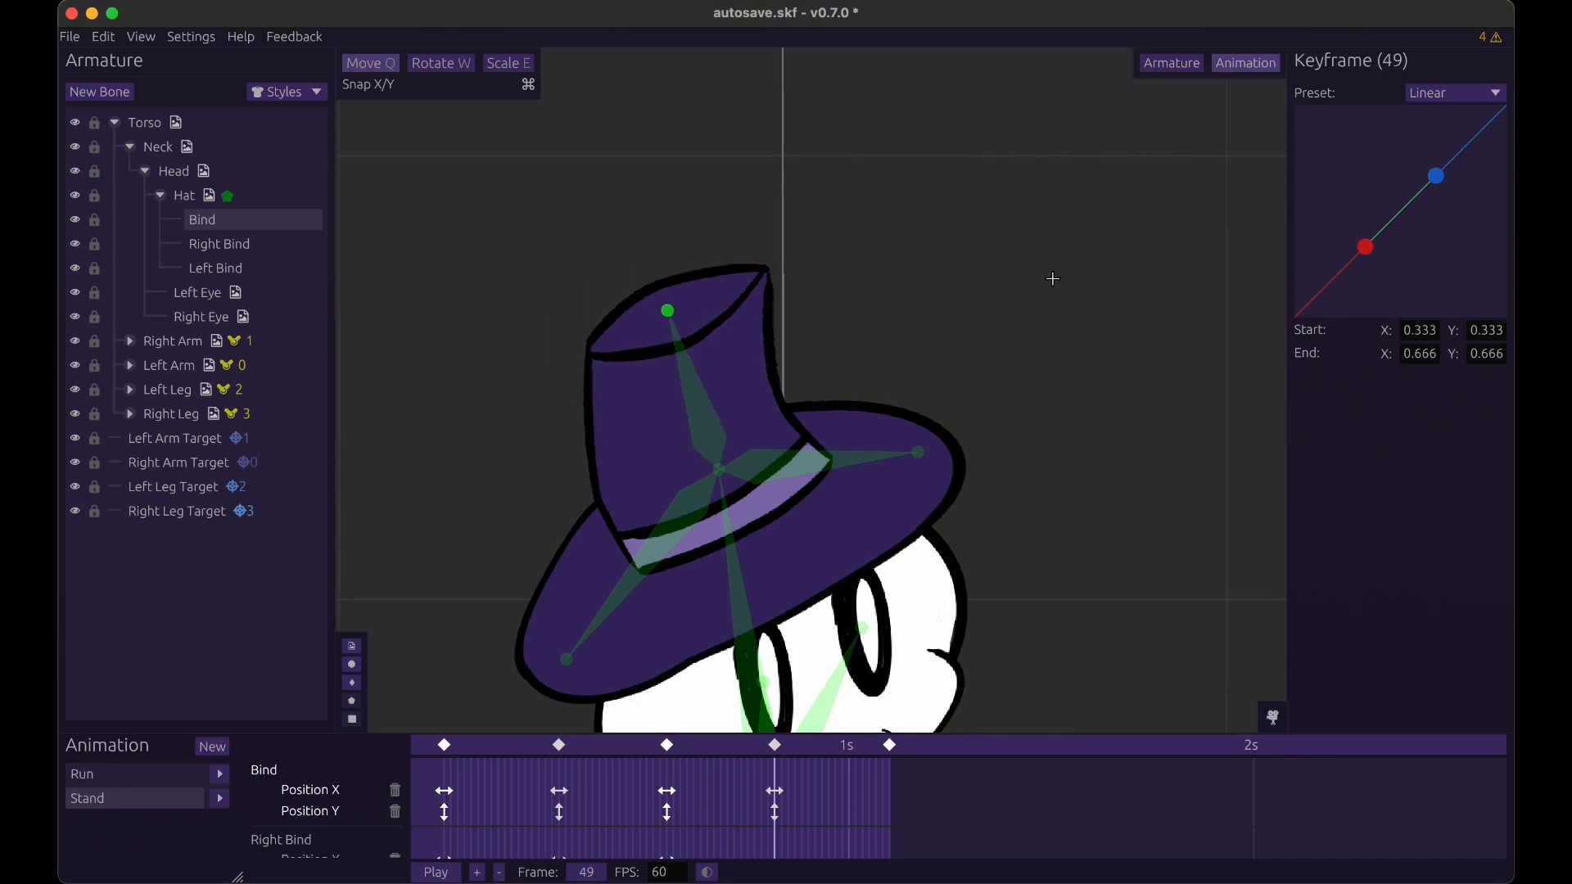
left_click(245, 244)
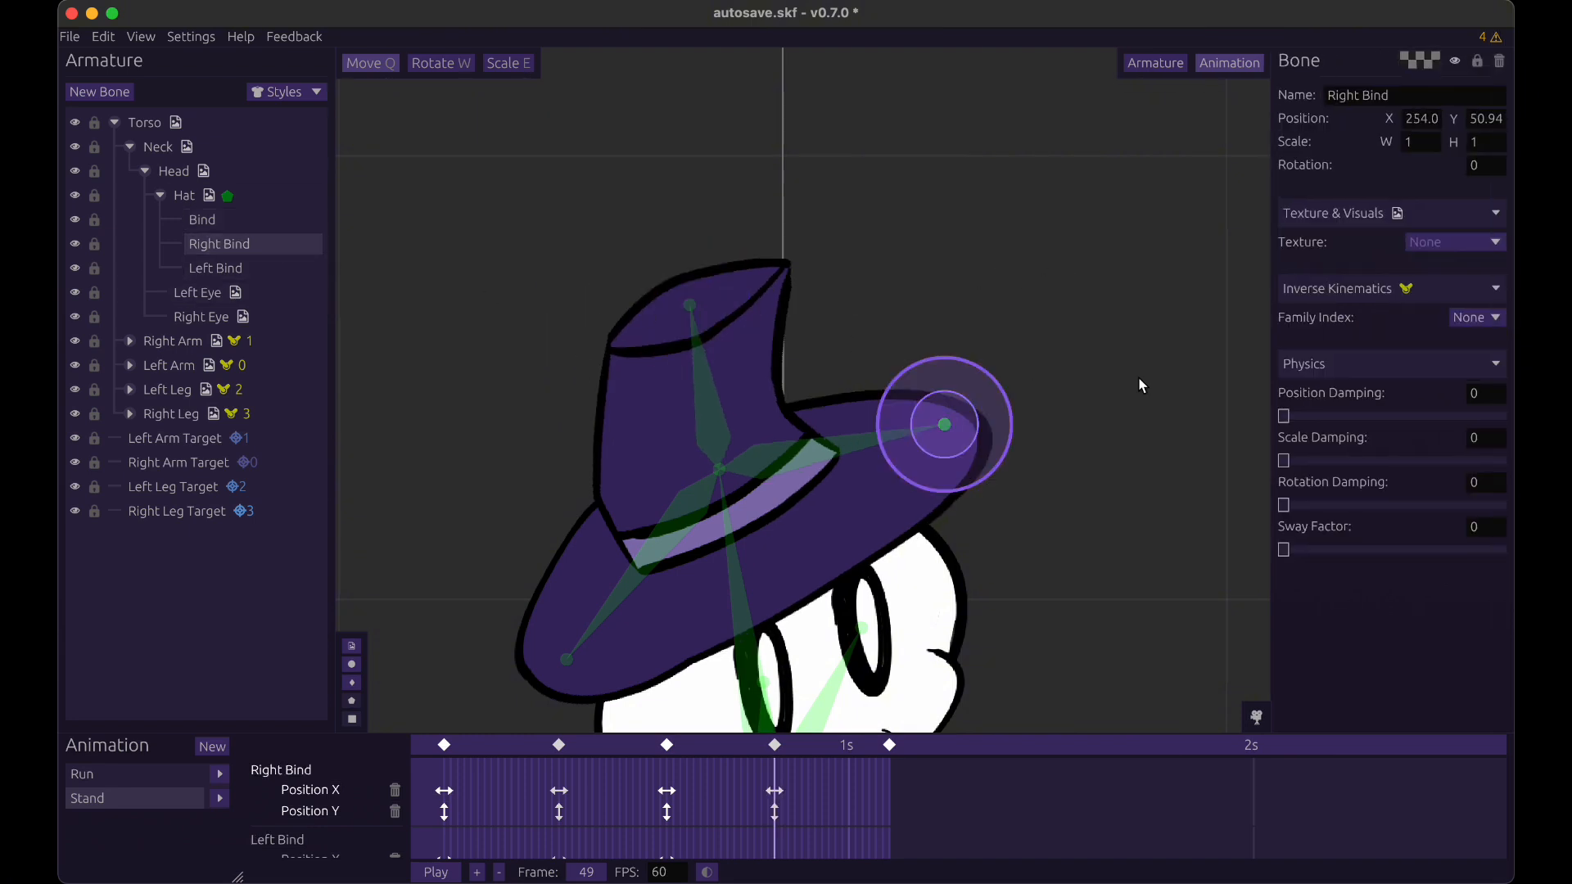
left_click(237, 269)
left_click_drag(1064, 276, 1100, 311)
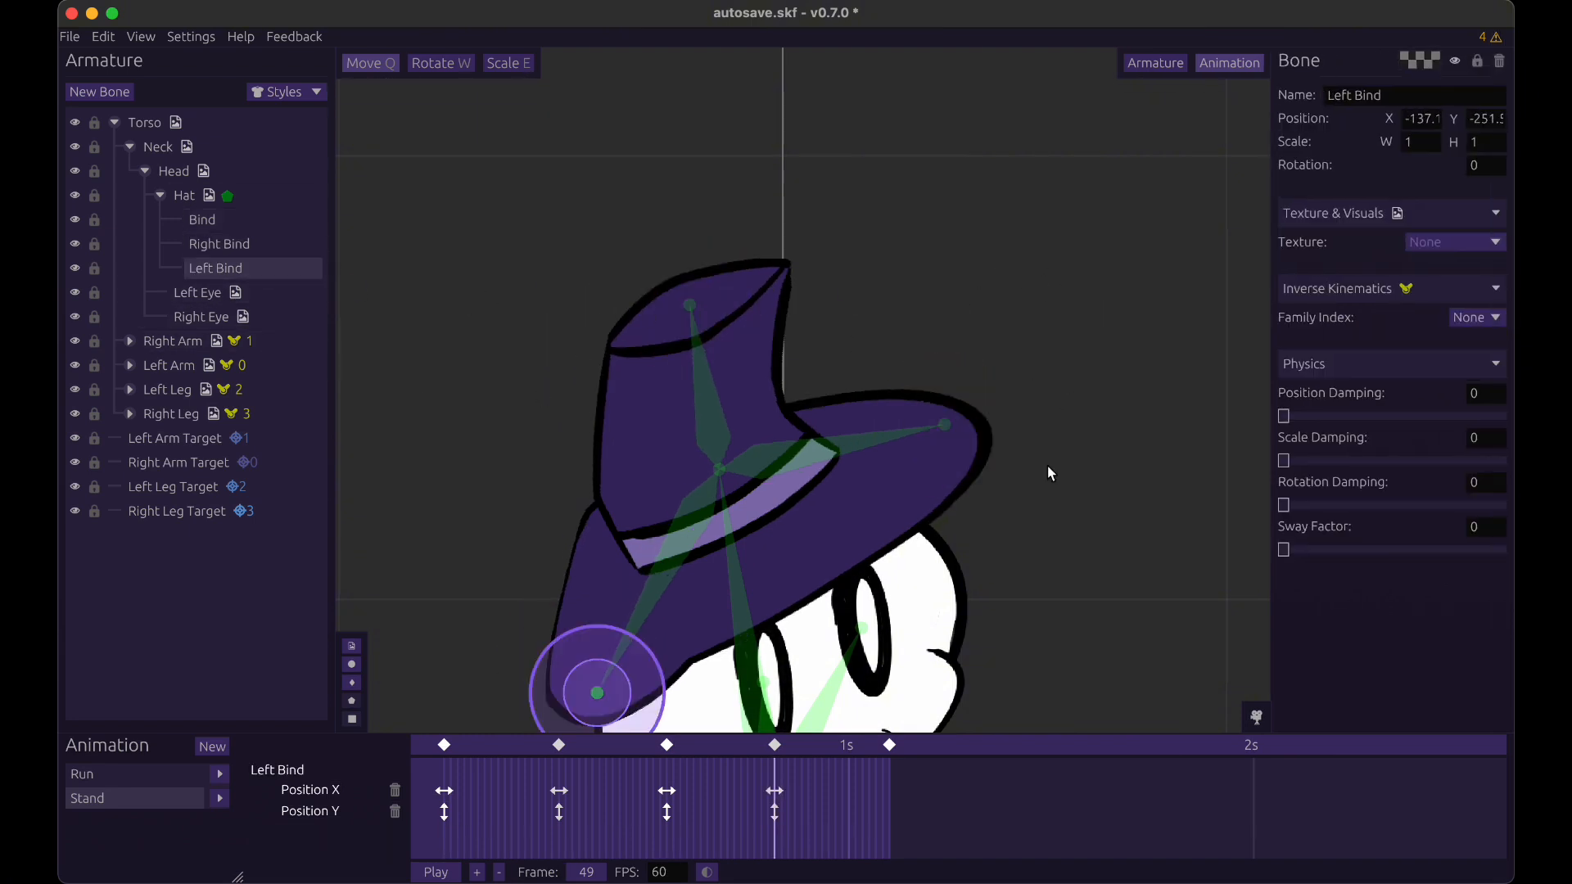
- At frame 66, keyframe Bind at about X -117, Y 145.7, Right Bind pulled inward and Left Bind at about X -152.8, Y -202
left_click(889, 792)
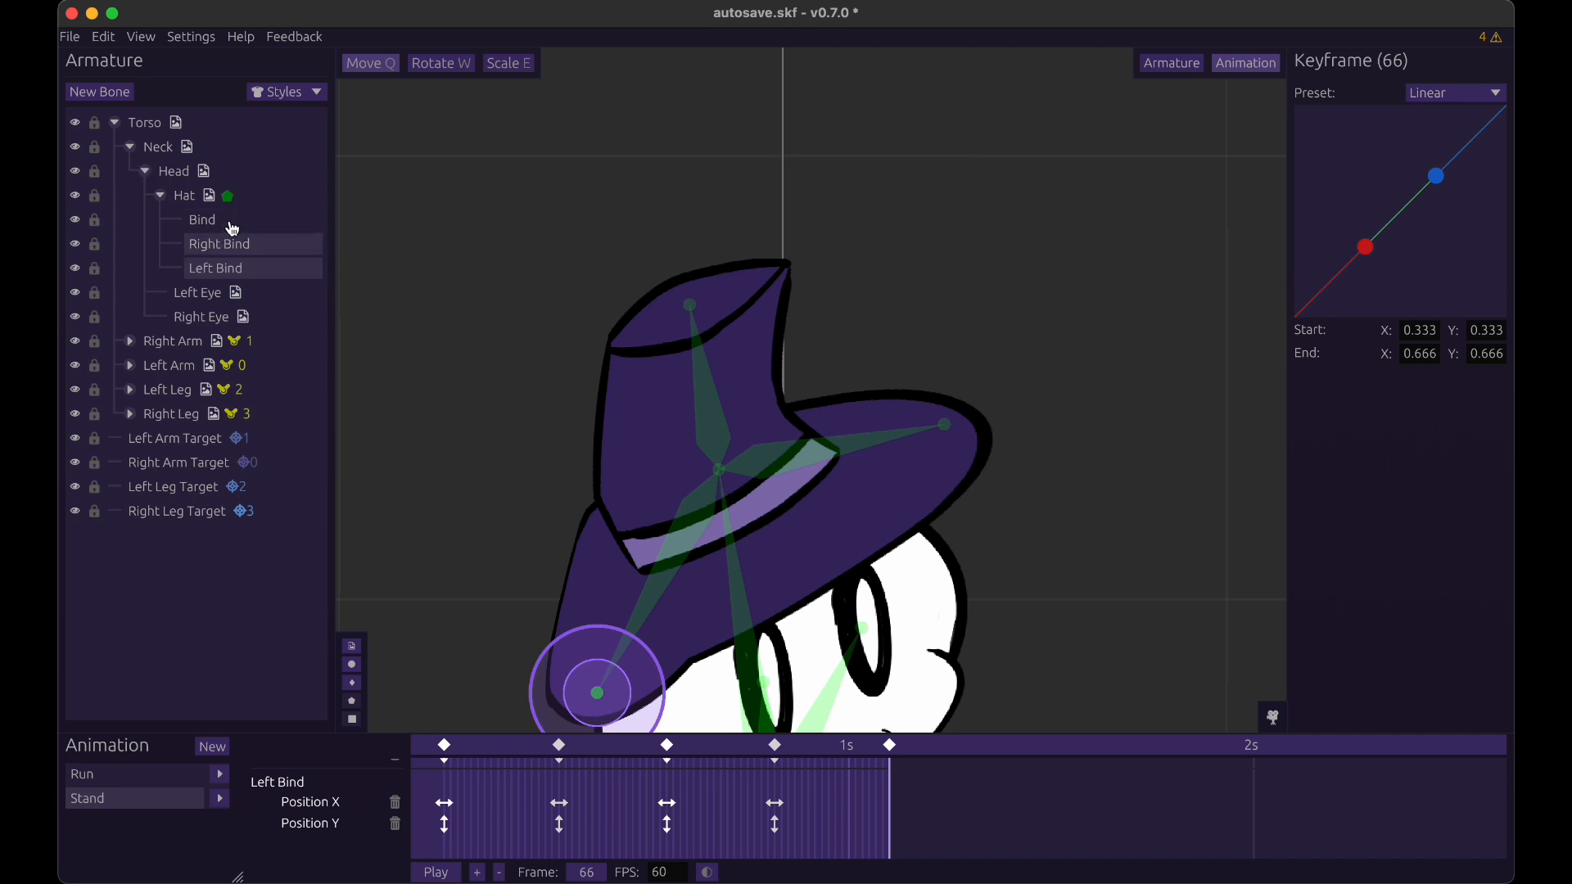
left_click(202, 219)
left_click_drag(802, 263, 737, 315)
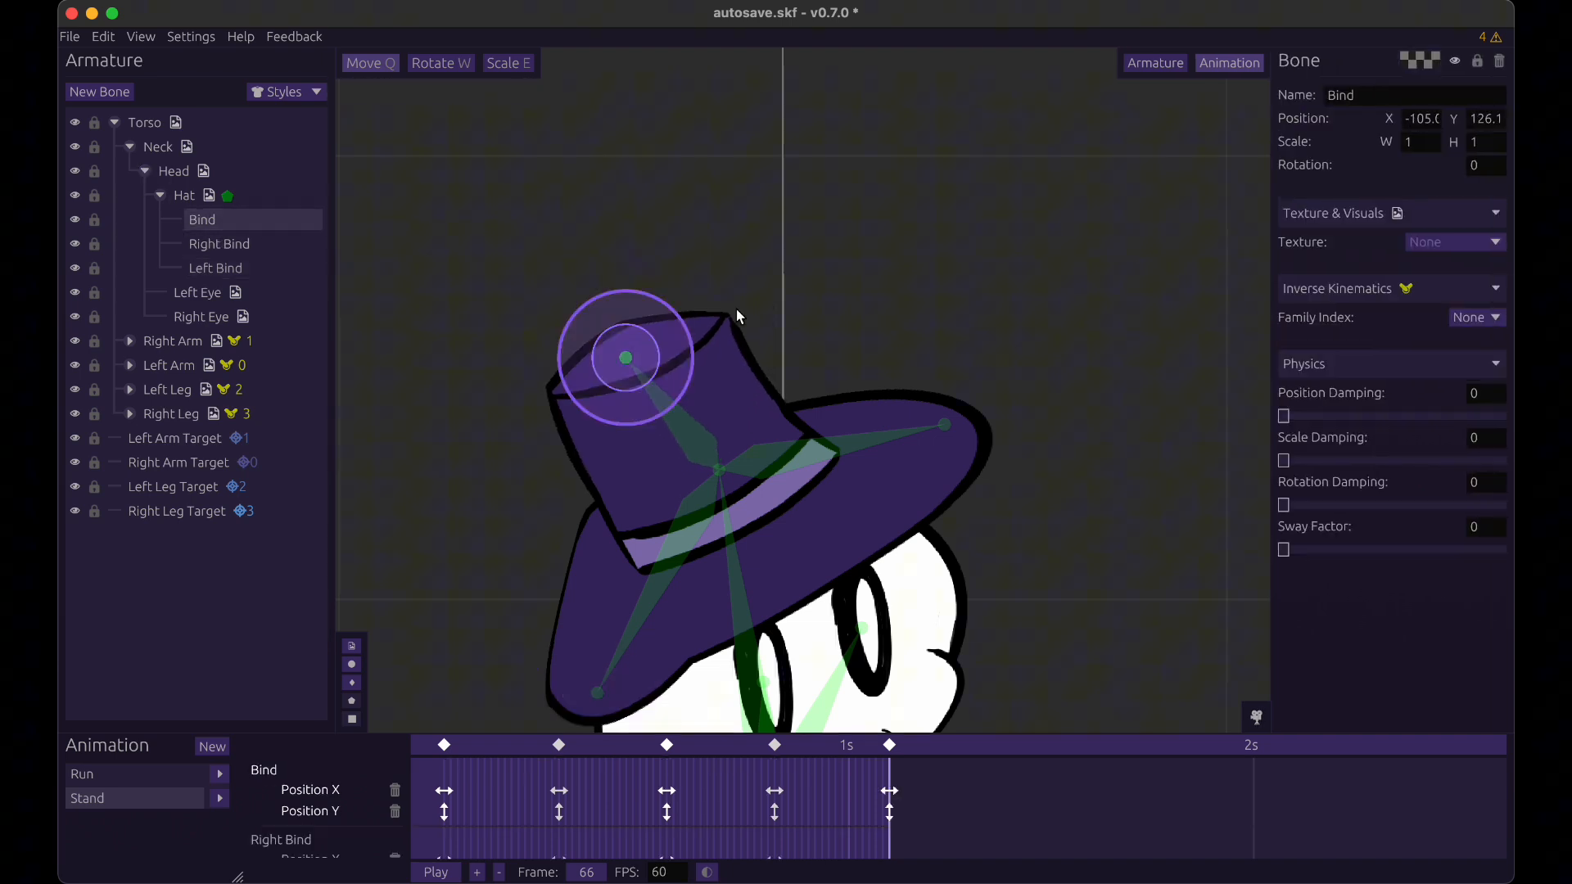
left_click(315, 248)
left_click_drag(943, 423, 906, 460)
left_click(216, 269)
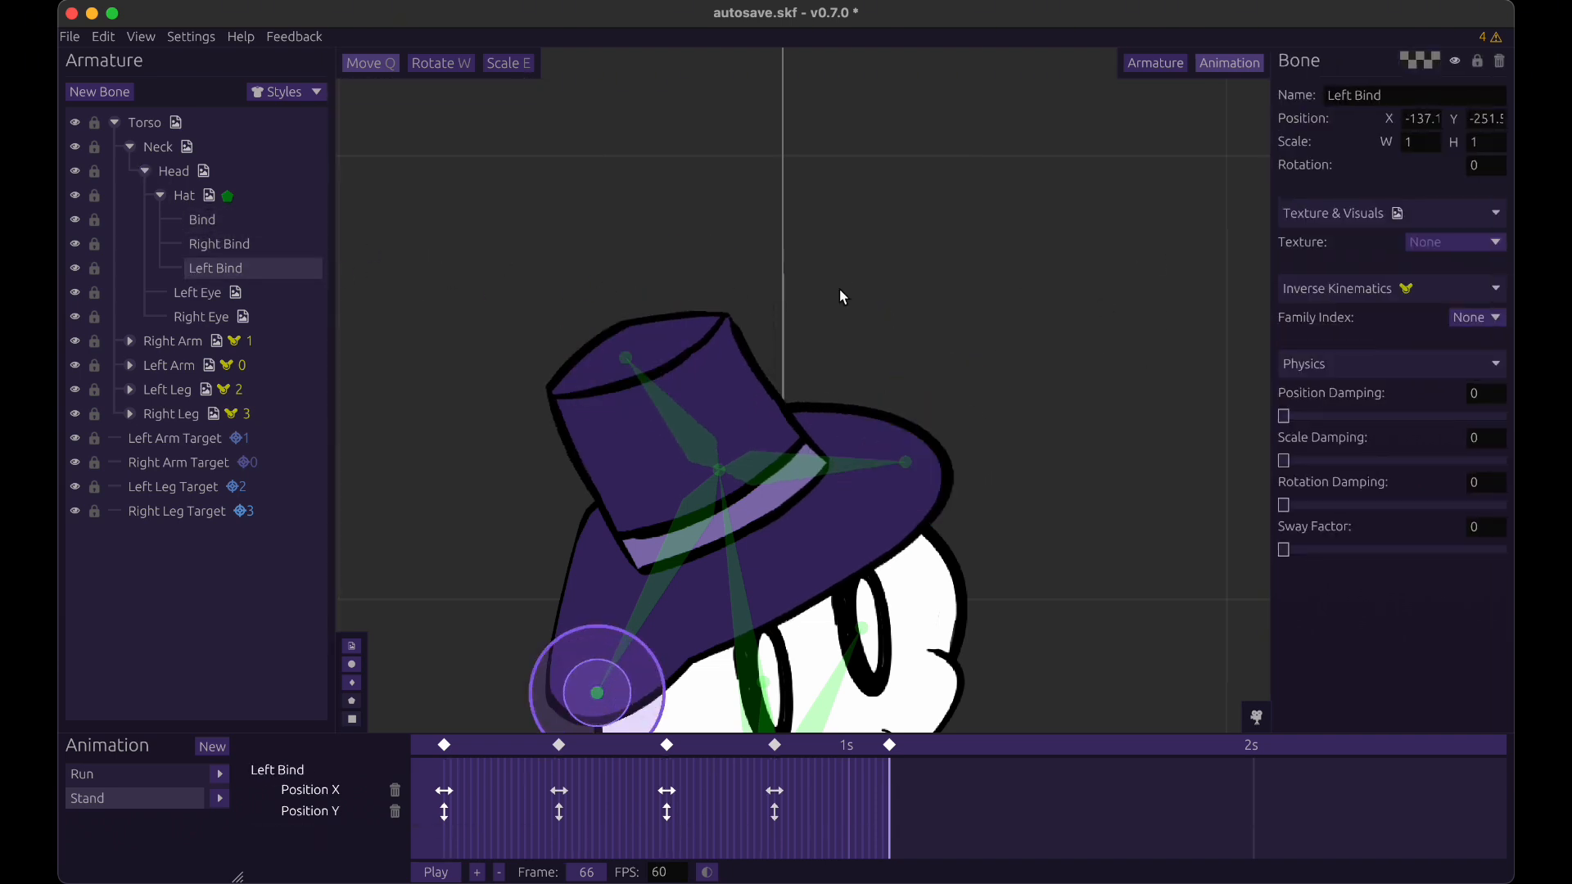
left_click_drag(842, 296, 879, 239)
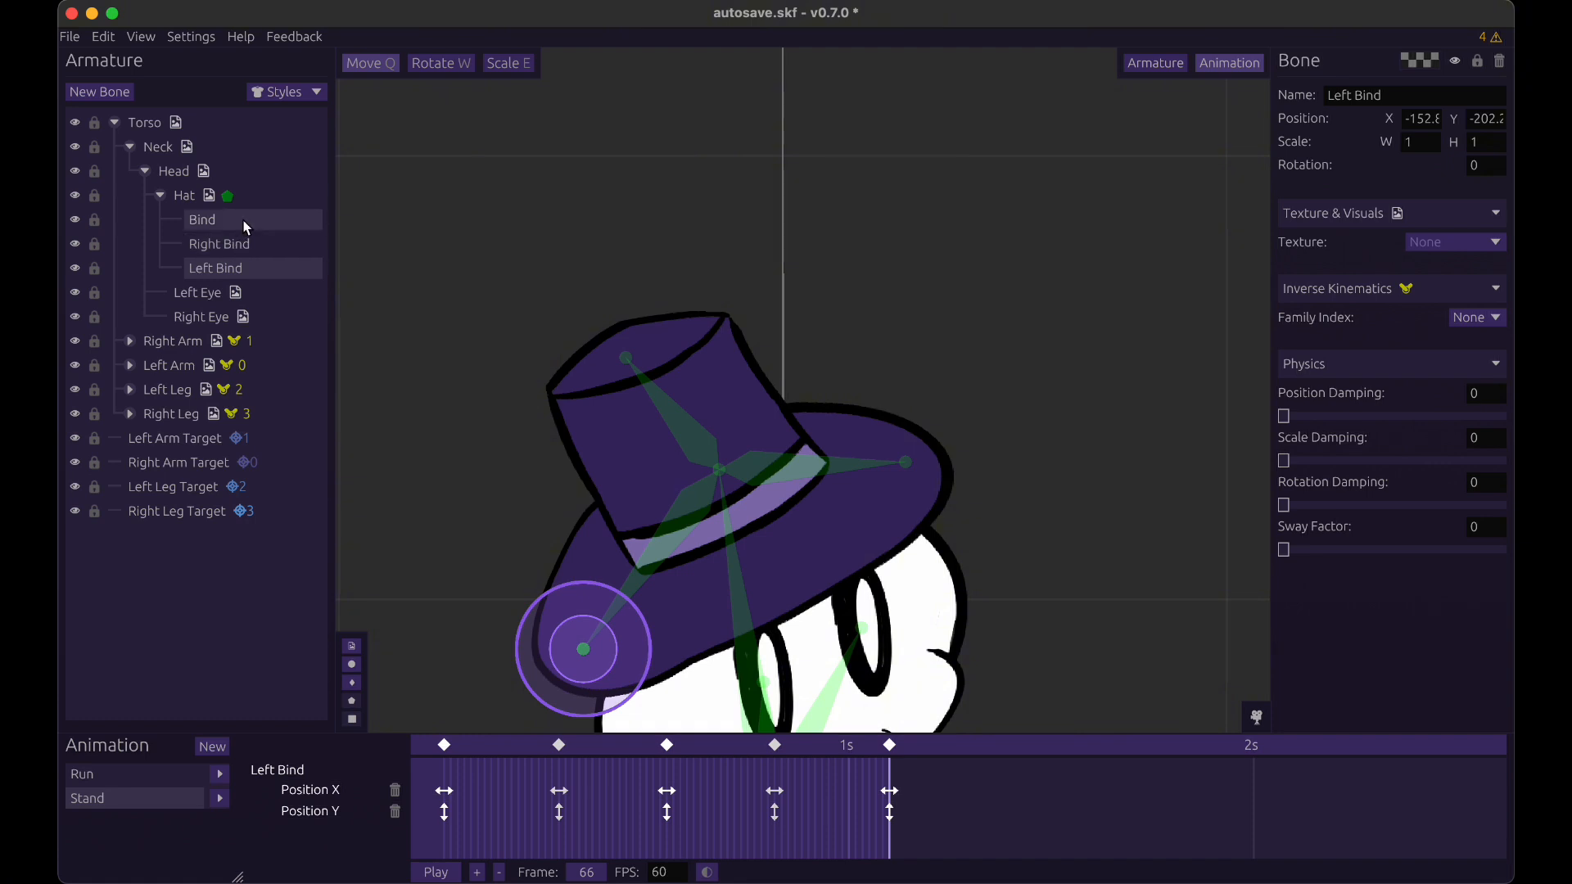
left_click(245, 227)
- Play the Stand animation and examine how the hat's crown and brim deform
key("space")
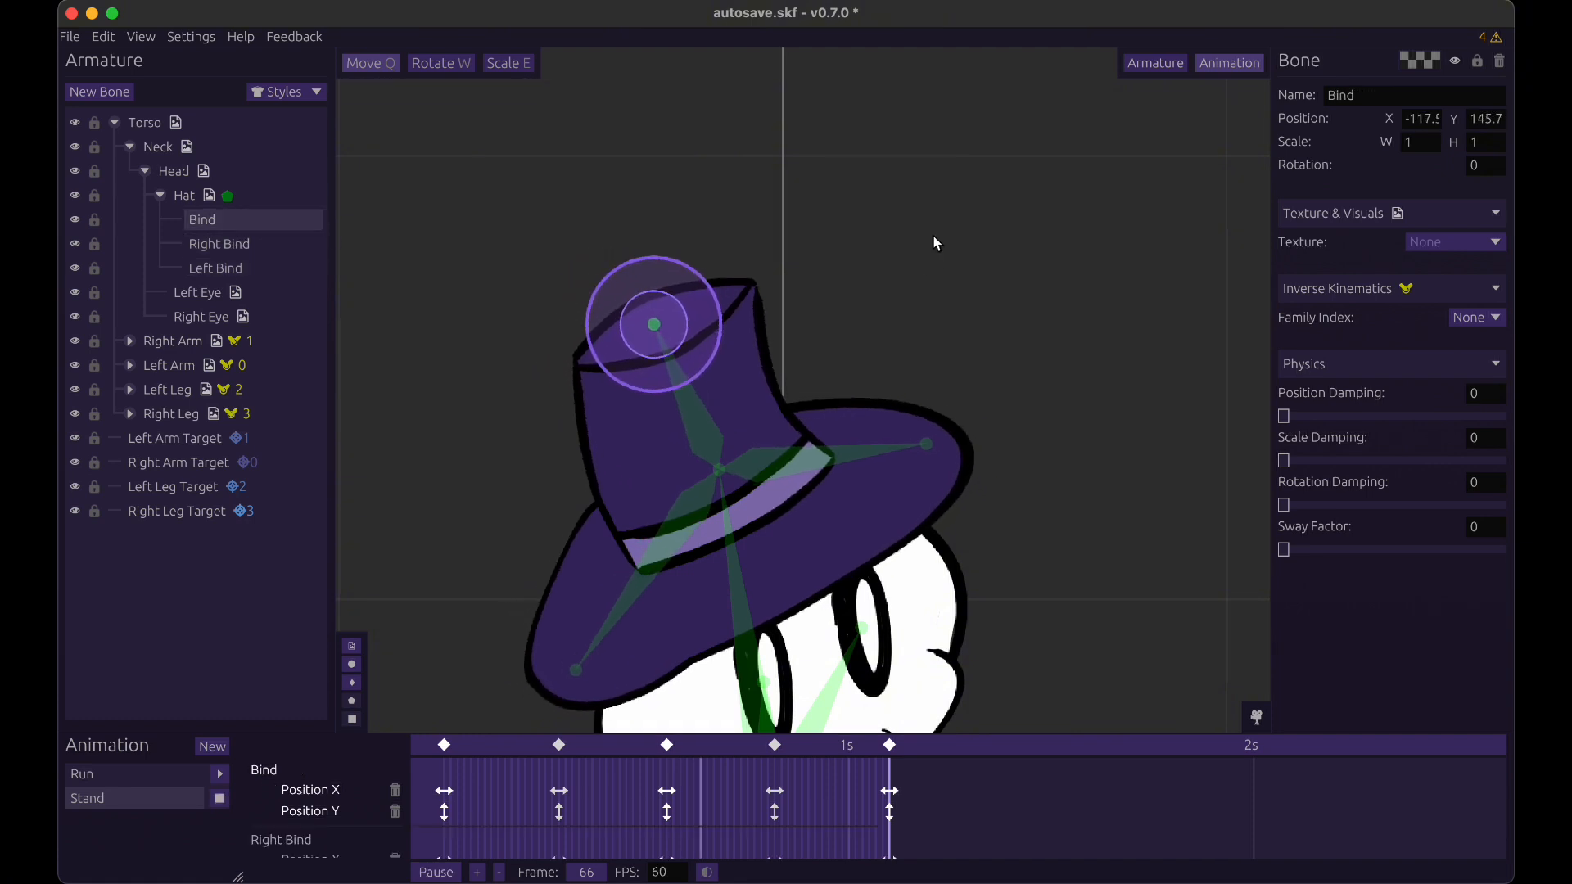
scroll(1005, 365, "down", 5)
left_click(1027, 413)
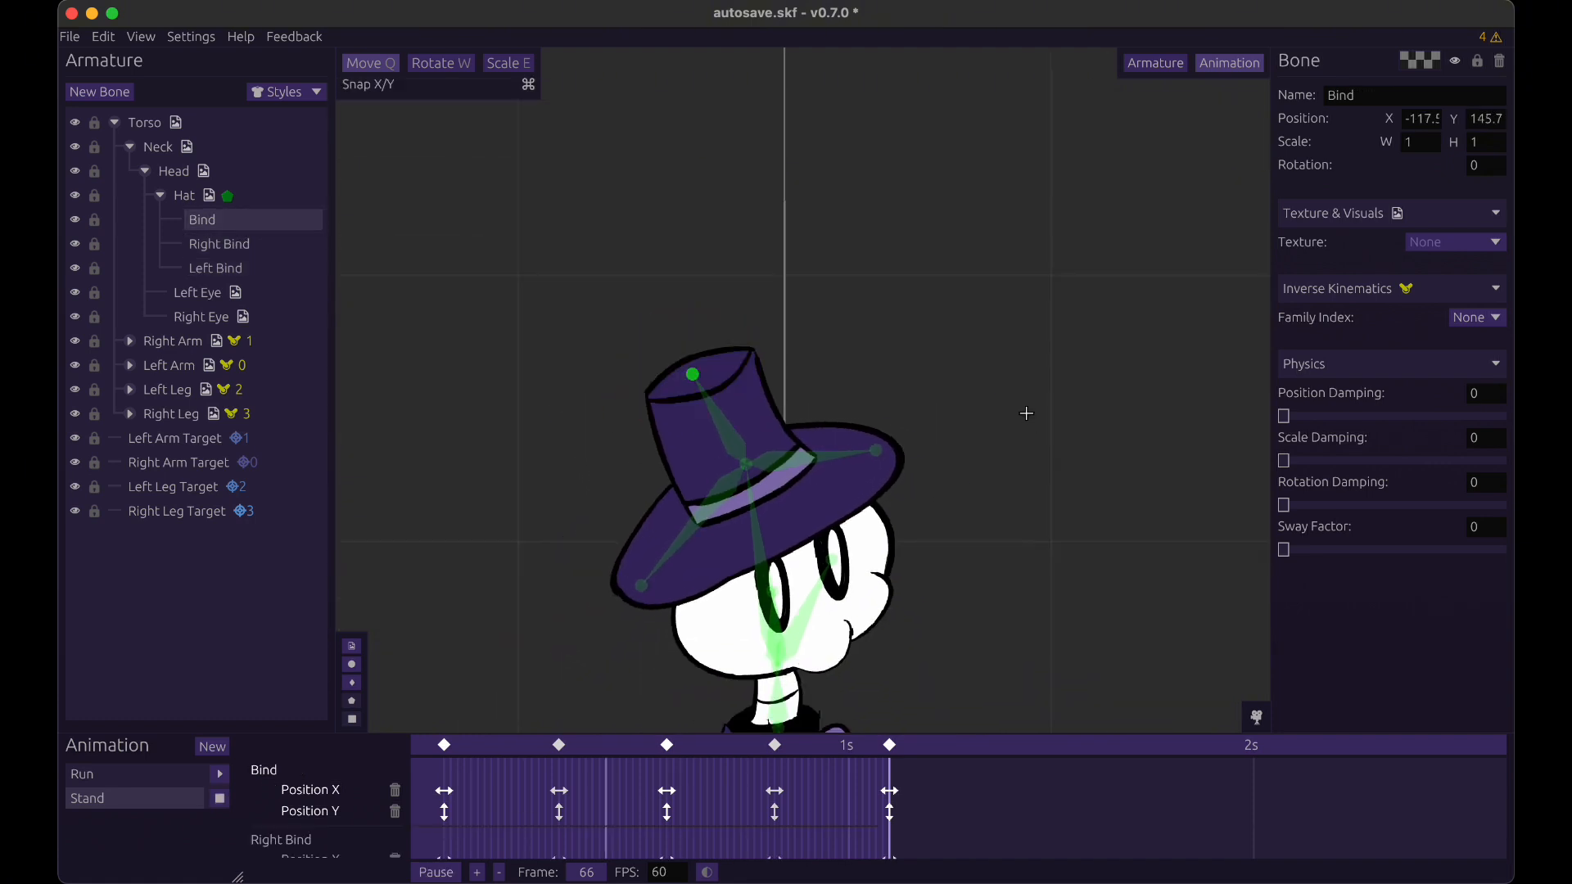
scroll(1092, 509, "down", 2)
scroll(1089, 406, "up", 2)
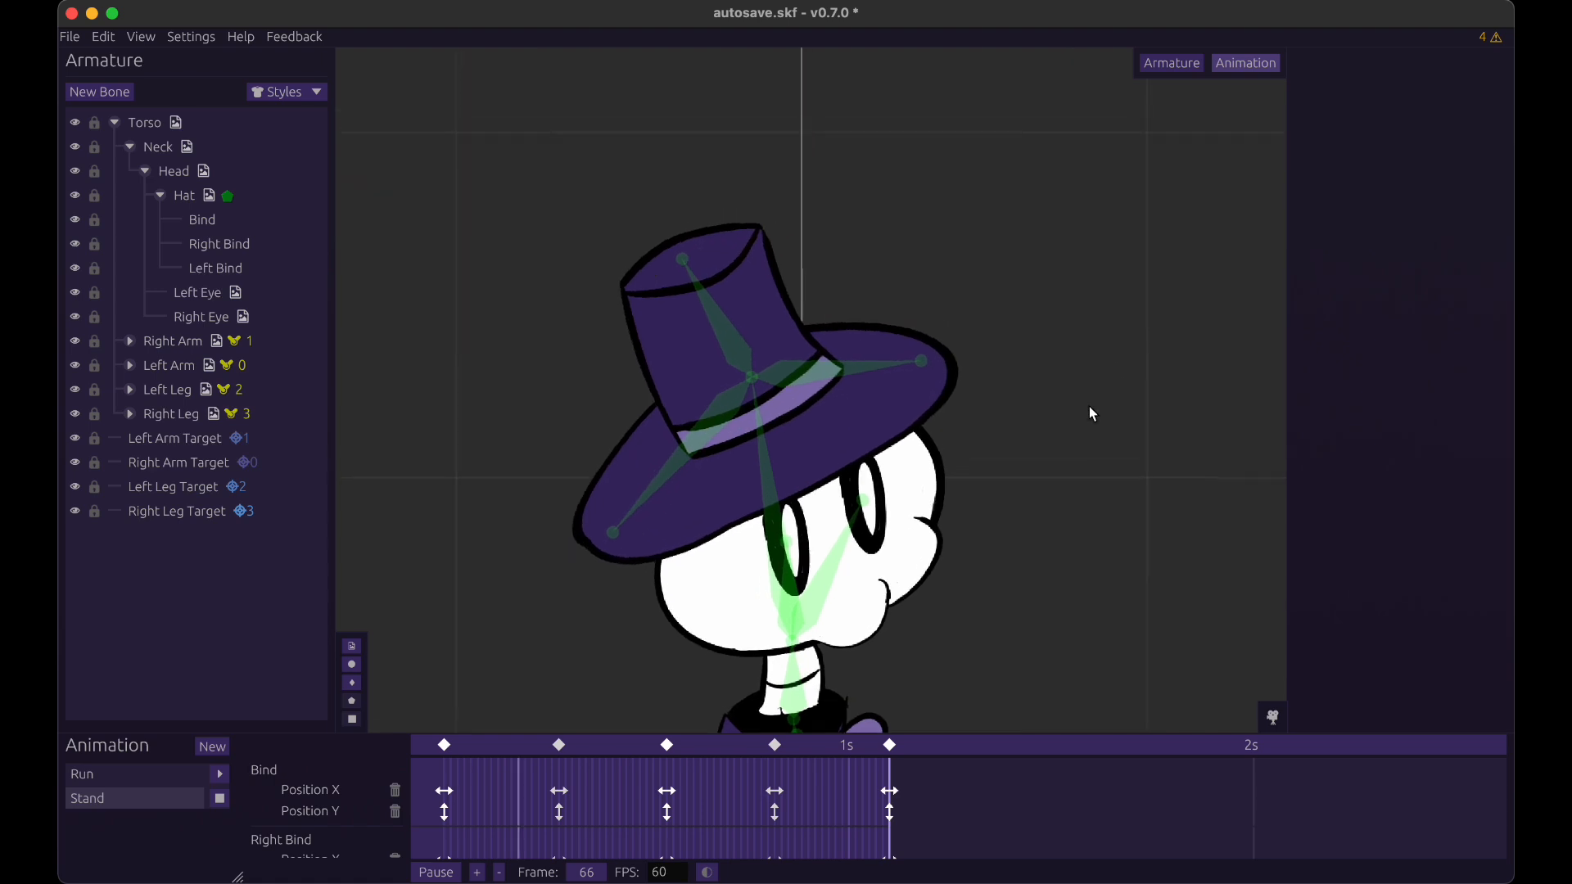
- Examine the Hat's mesh vertices and the Bind, Right Bind and Left Bind bones while the Stand animation plays
left_click(202, 220)
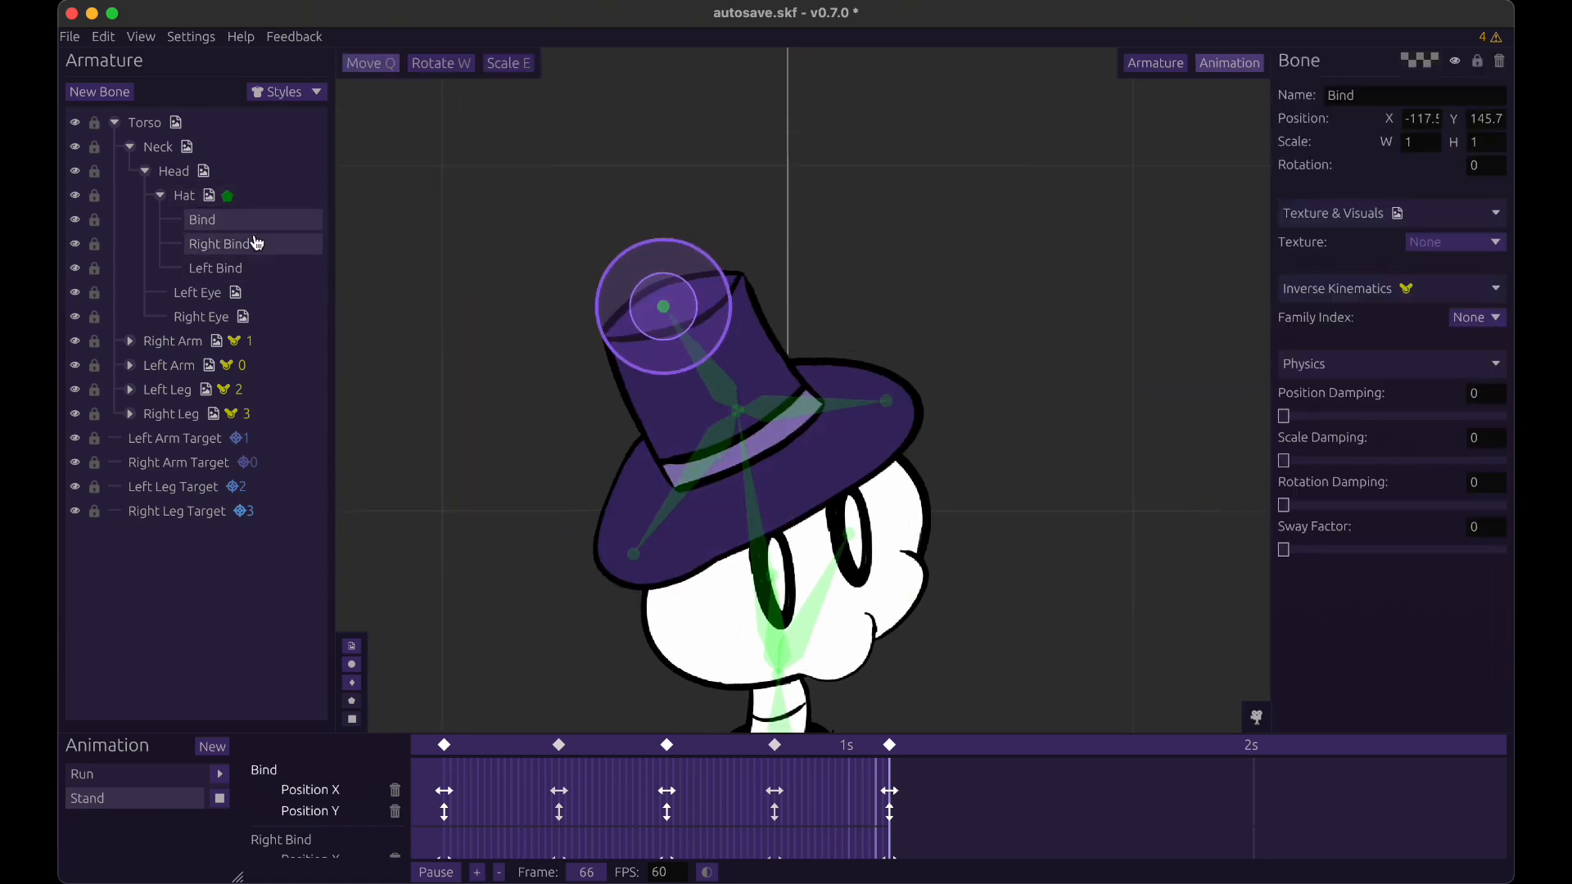
left_click(184, 195)
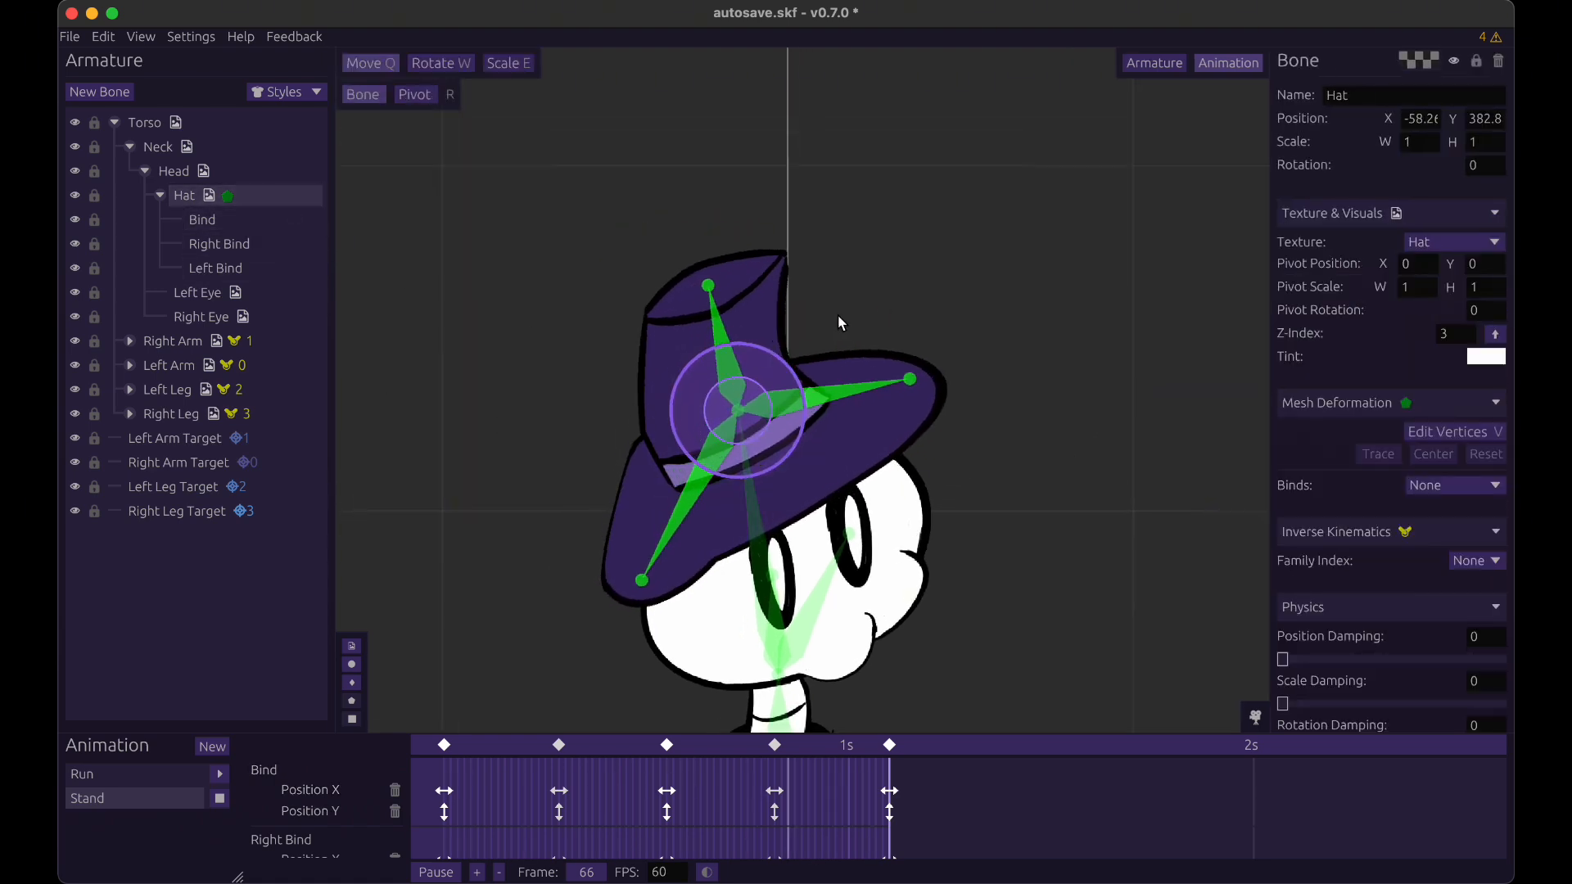
left_click(1494, 438)
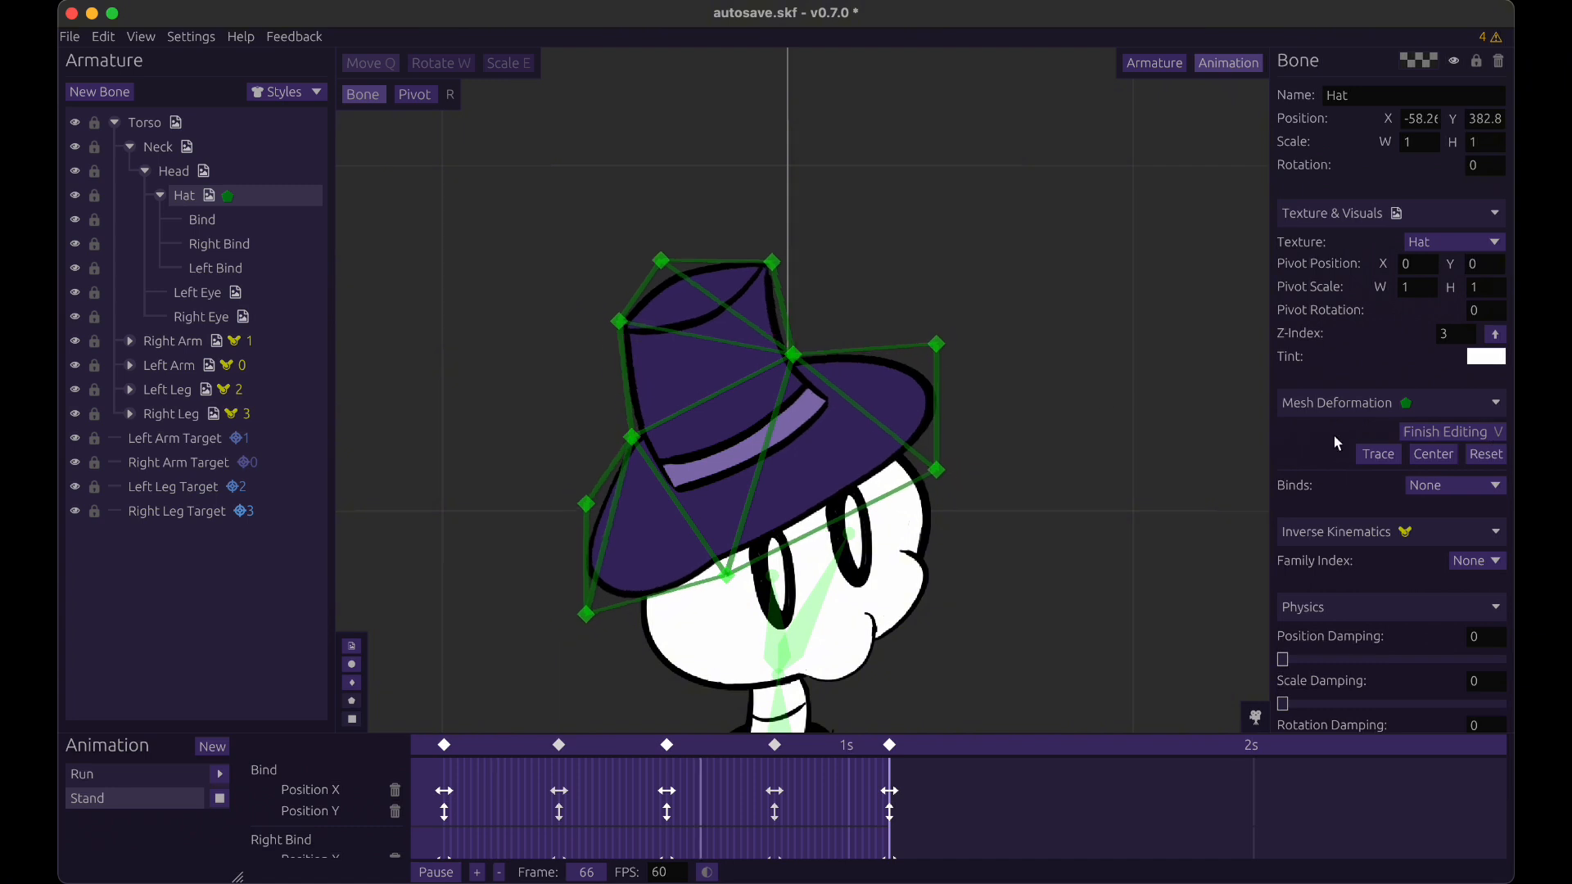
left_click(1474, 433)
left_click(206, 220)
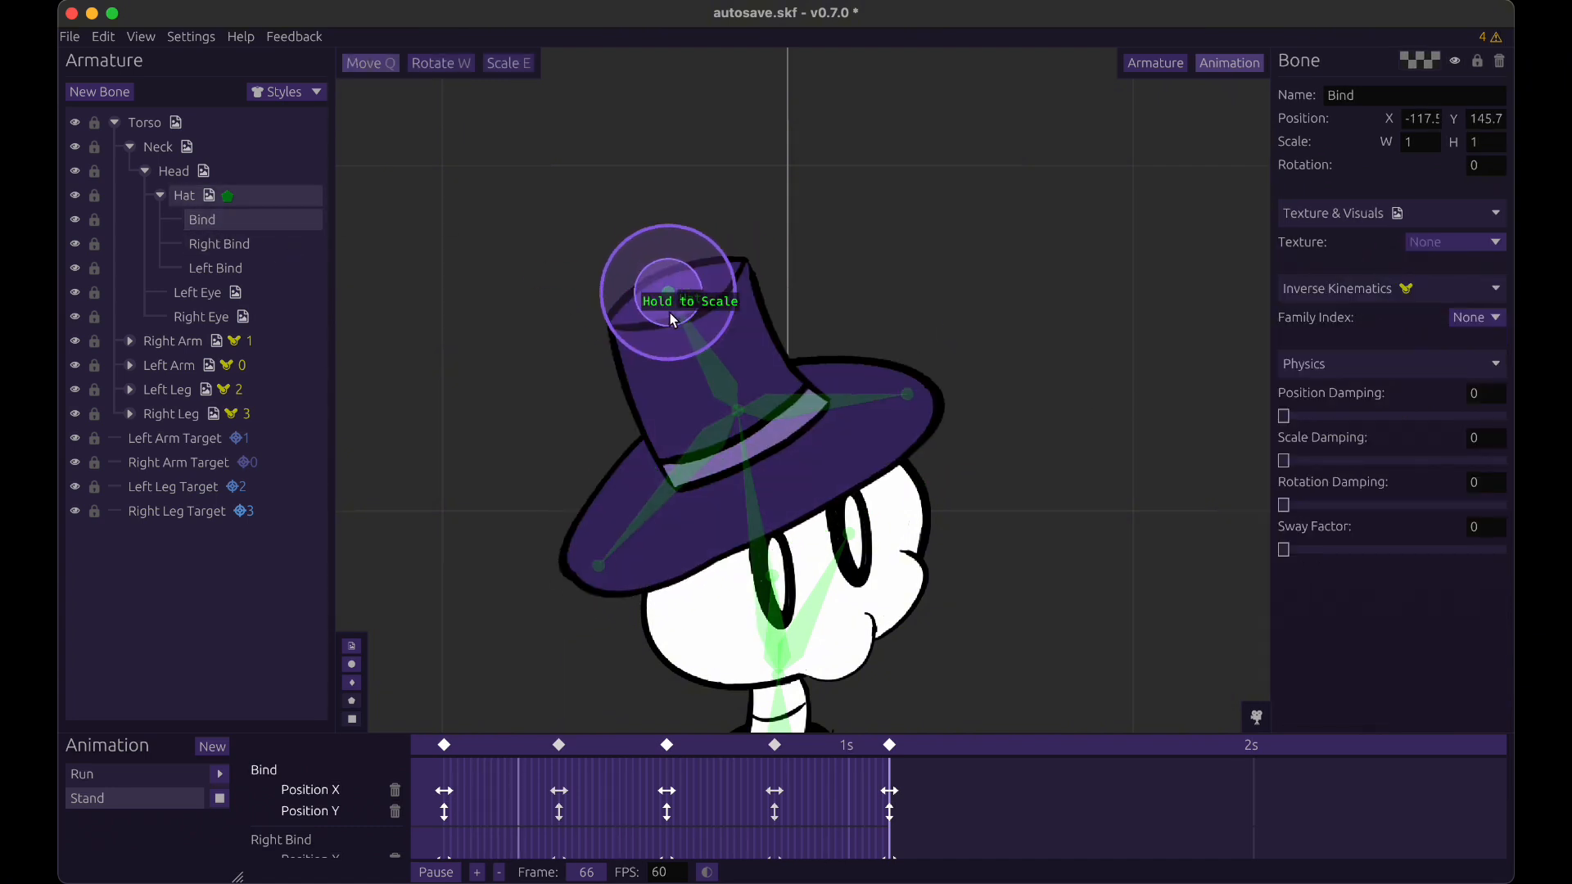
left_click(270, 244)
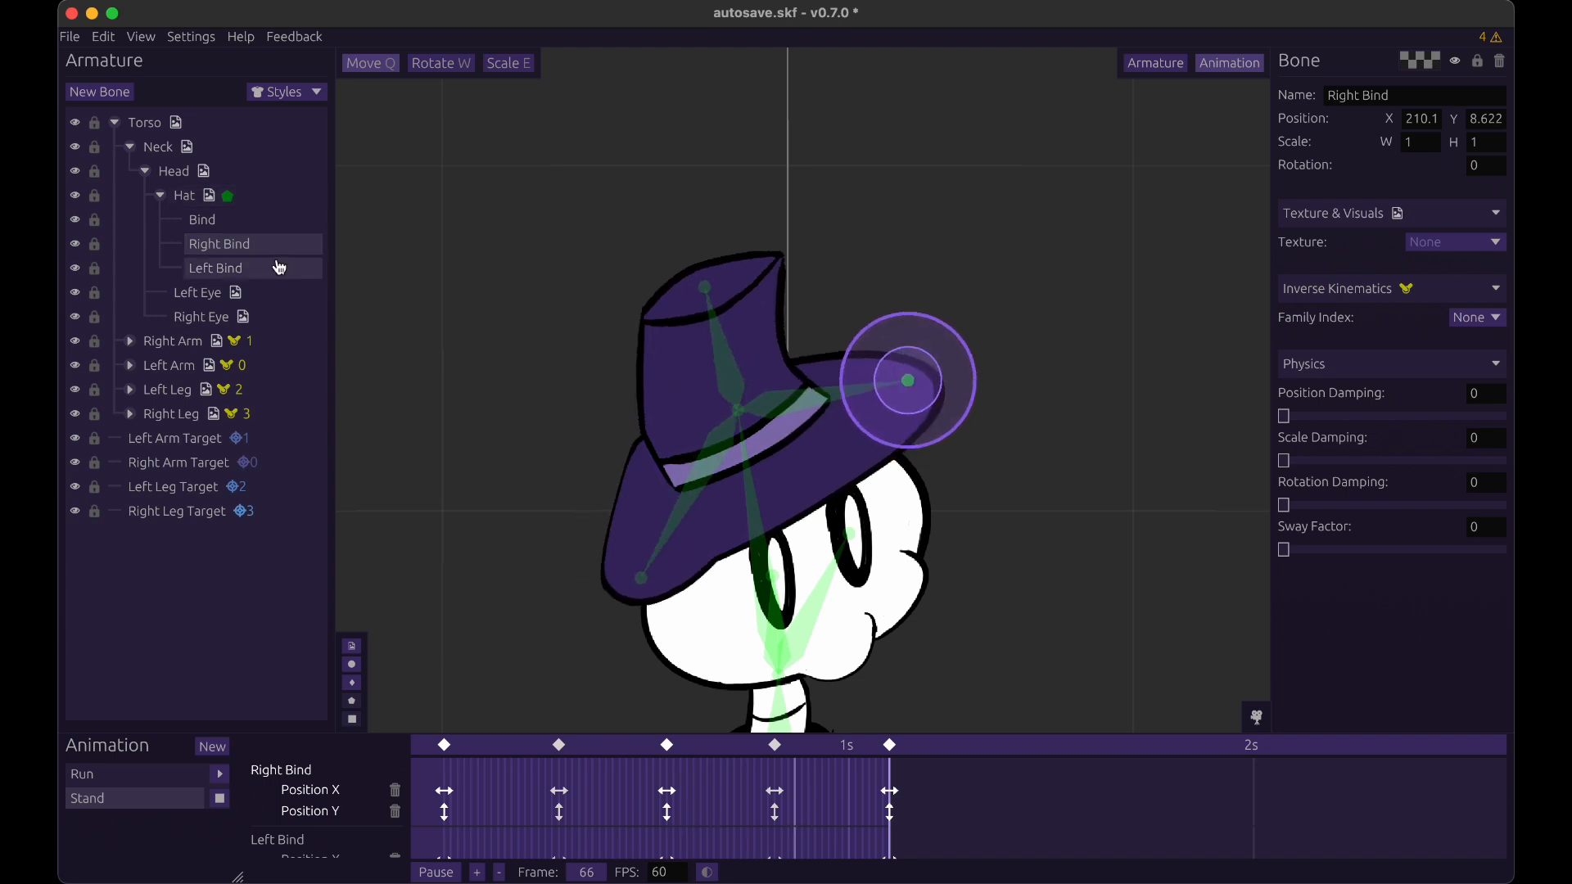
left_click(245, 268)
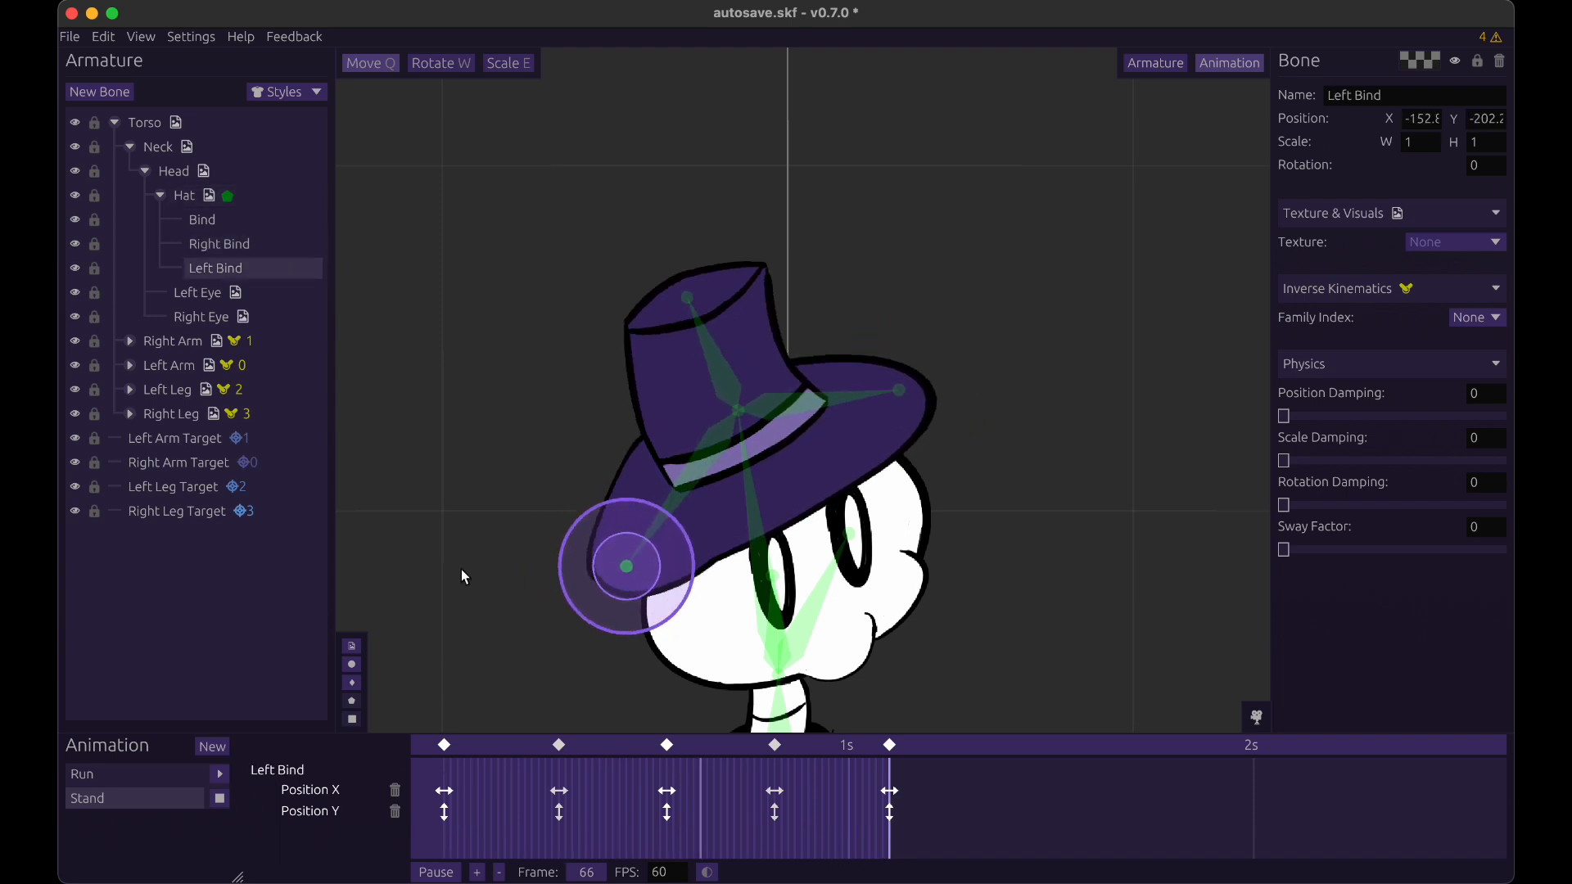
- In armature mode, lower the Hat's bind 0 weights to 0.49 for vertex #8, 0.51 for #7 and 0.53 for #10
left_click(274, 197)
left_click(481, 246)
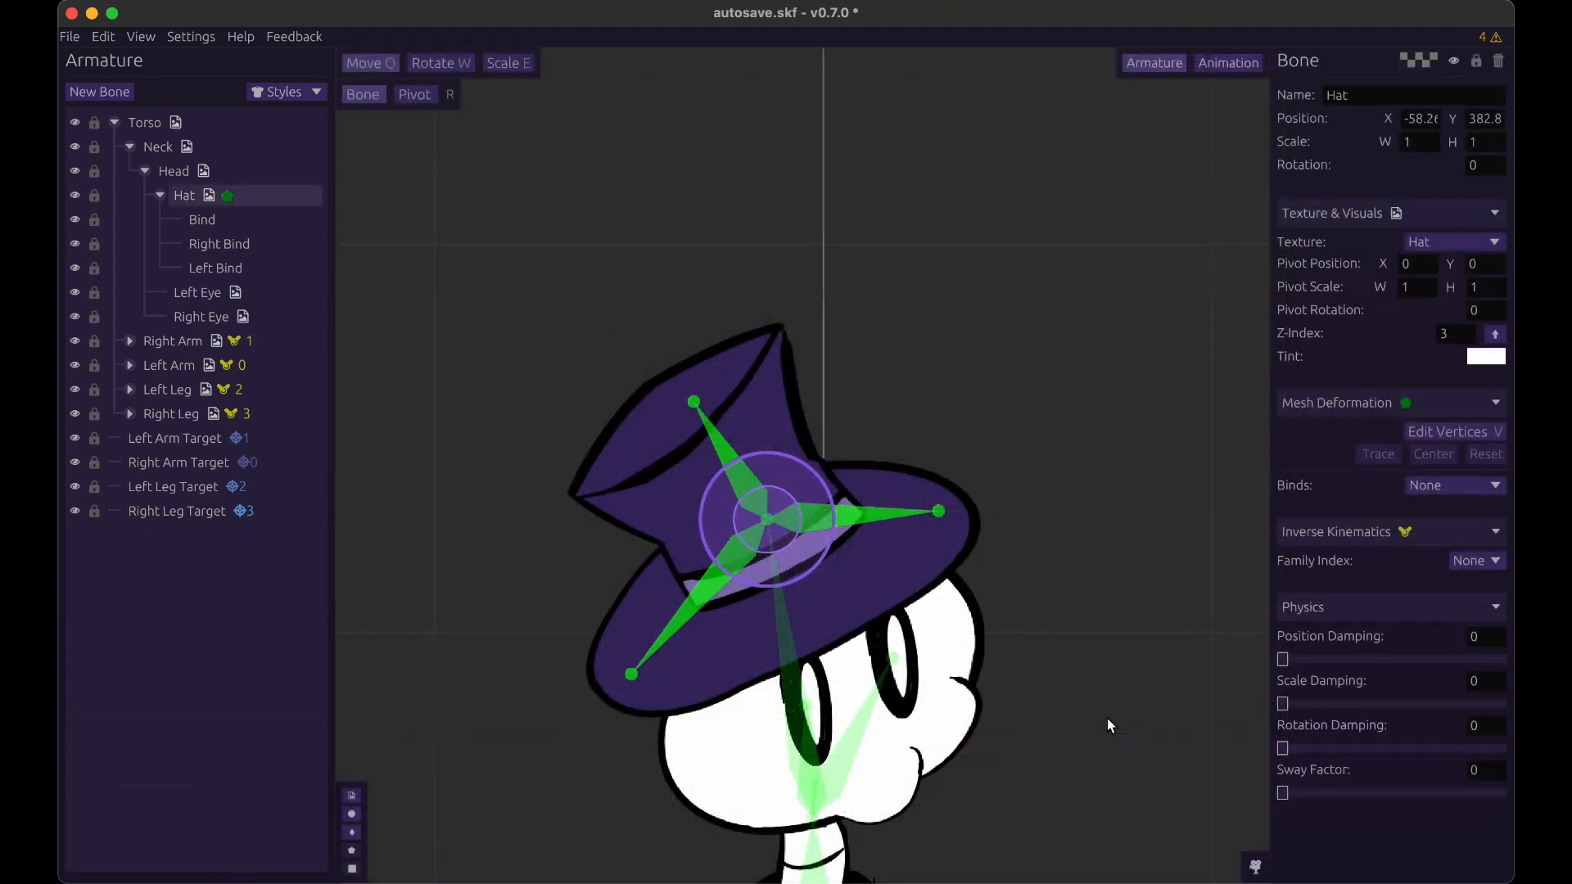
left_click(1410, 483)
left_click(1420, 532)
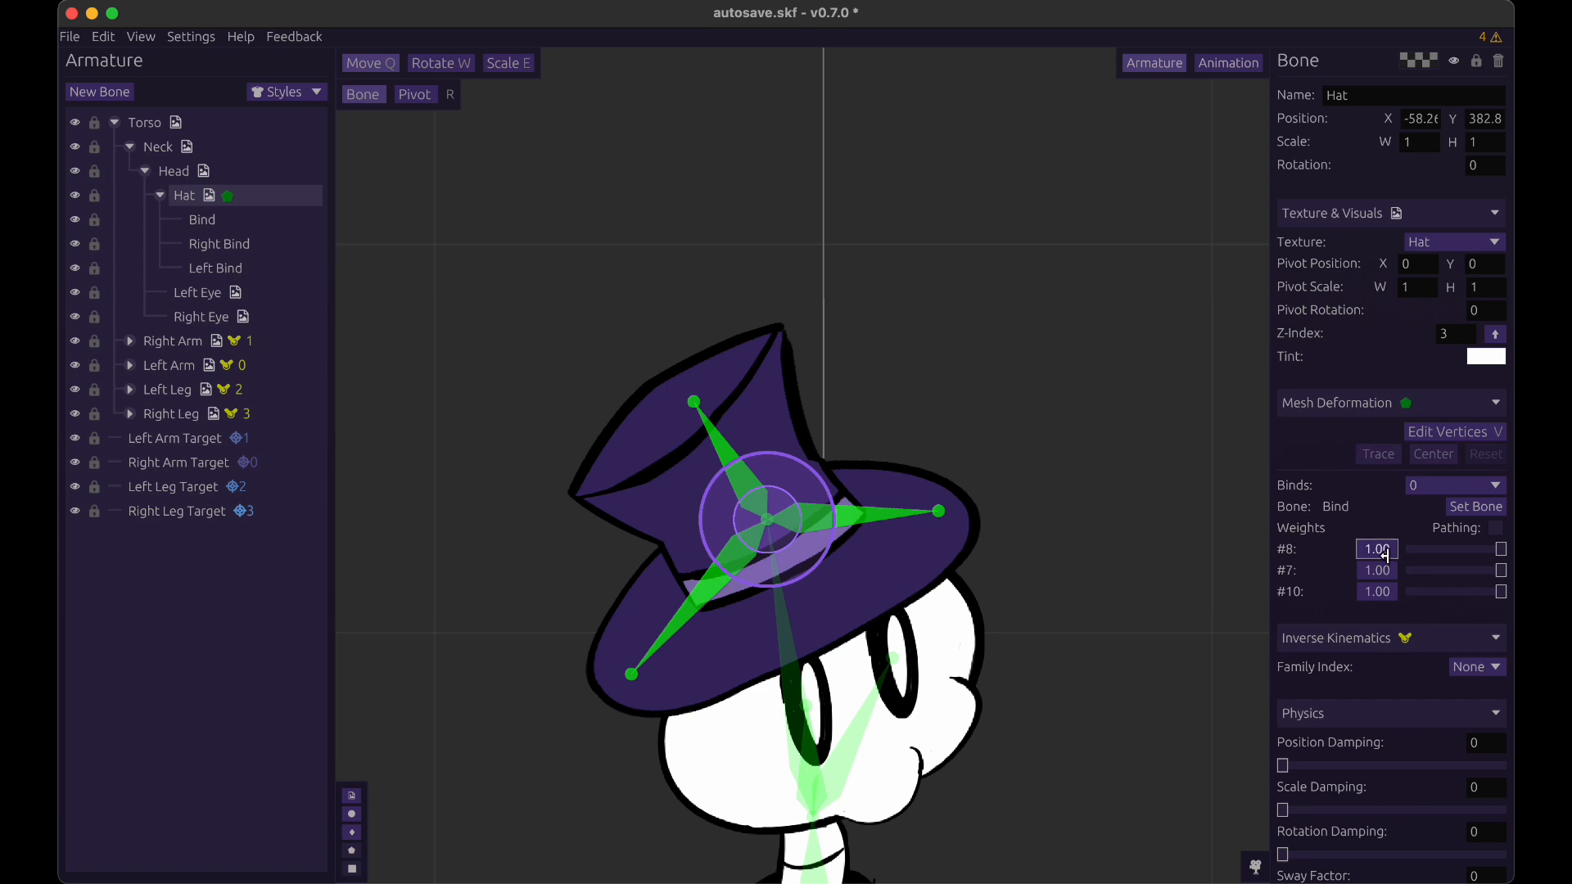
left_click_drag(1381, 553, 1500, 570)
left_click_drag(1371, 549, 1318, 588)
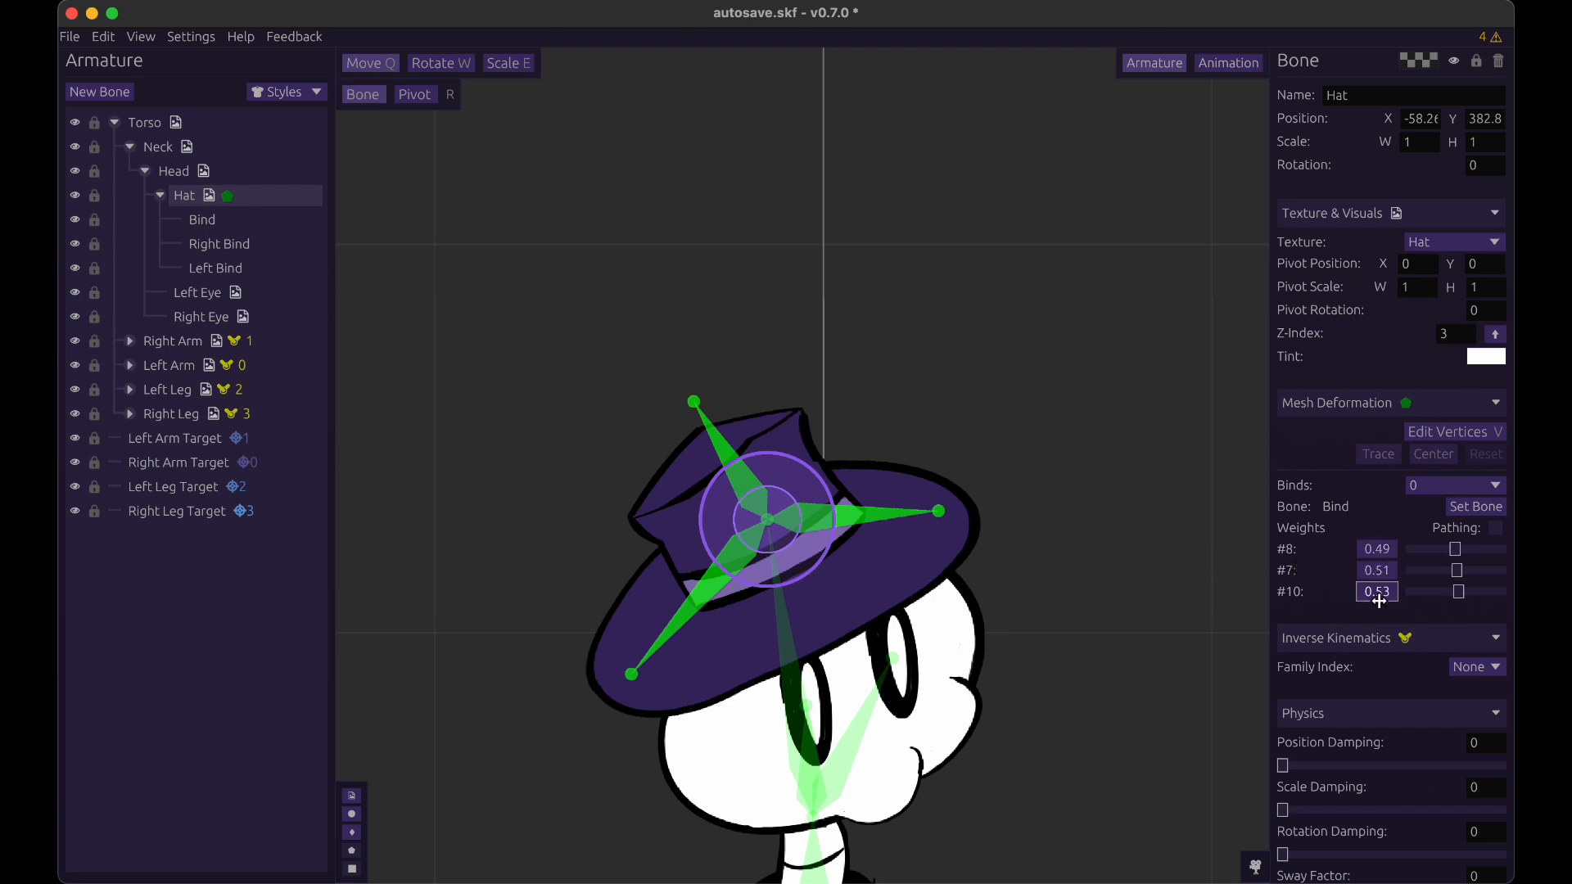
- Move the Bind bone far up and away from the hat, to about X 620.6, Y 379.1
left_click(279, 221)
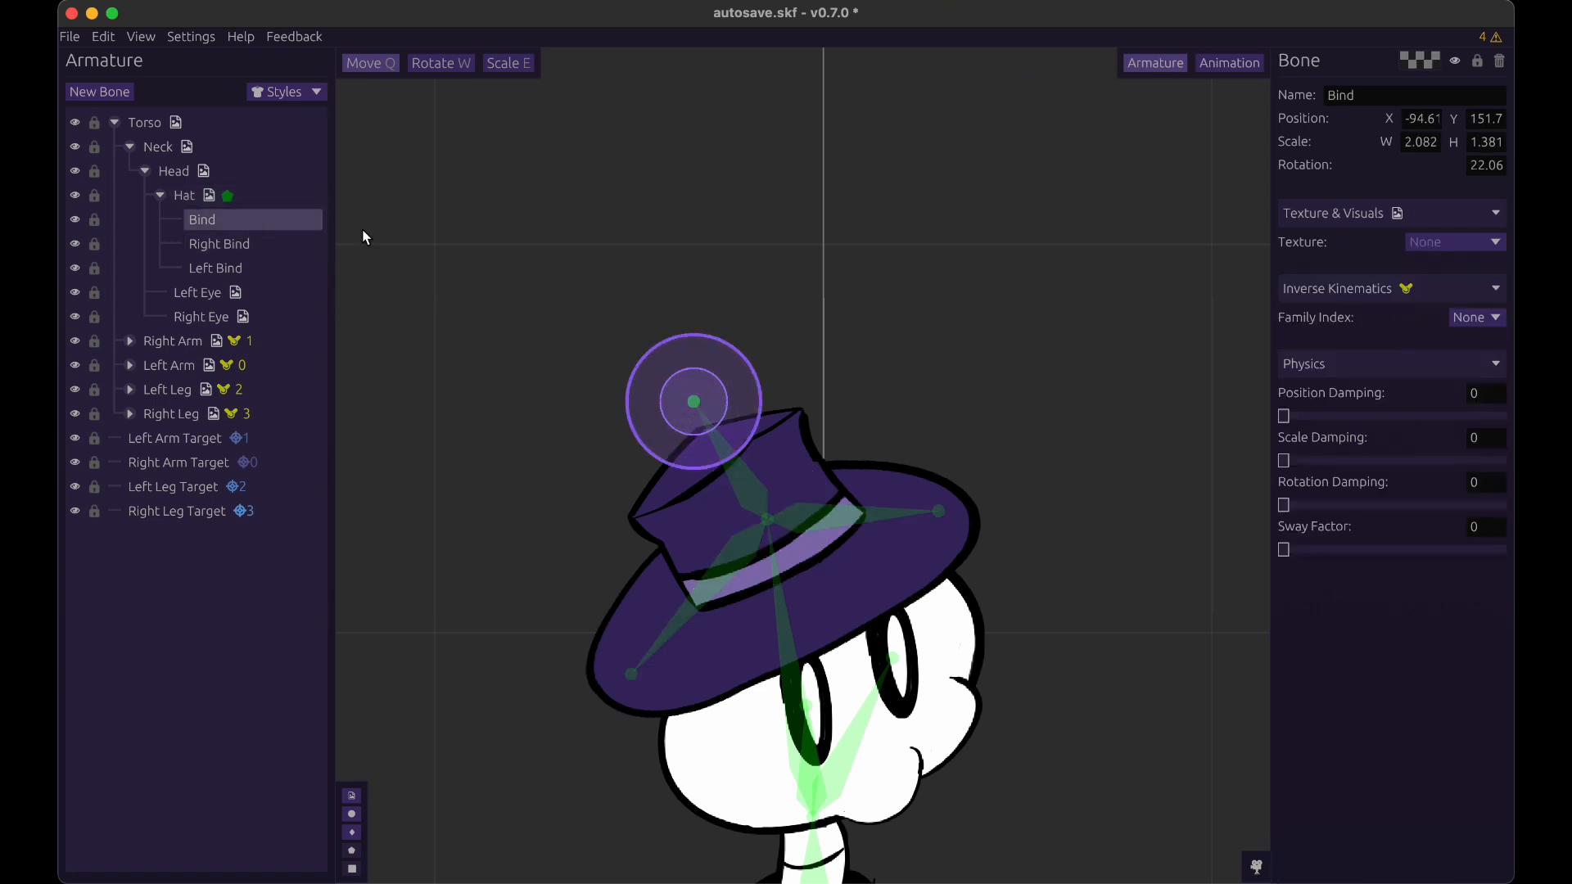
left_click_drag(1048, 415, 1179, 434)
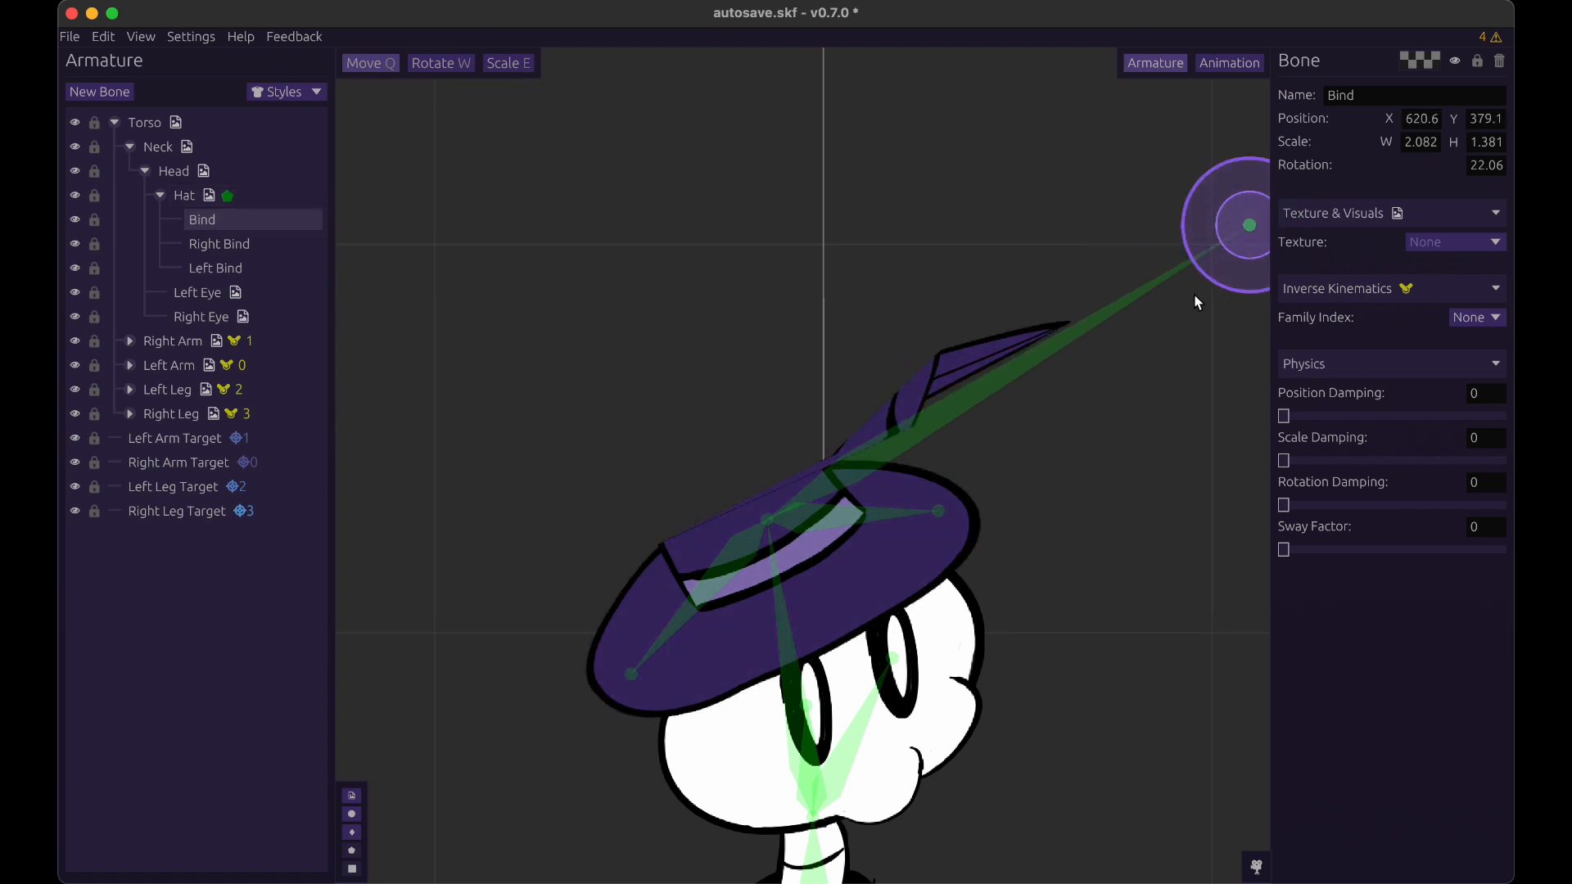
- Set the Hat's three bind 0 weights to 1.00, and lower them again to 0.48 for #8, 0.49 for #7 and 0.50 for #10
left_click(311, 202)
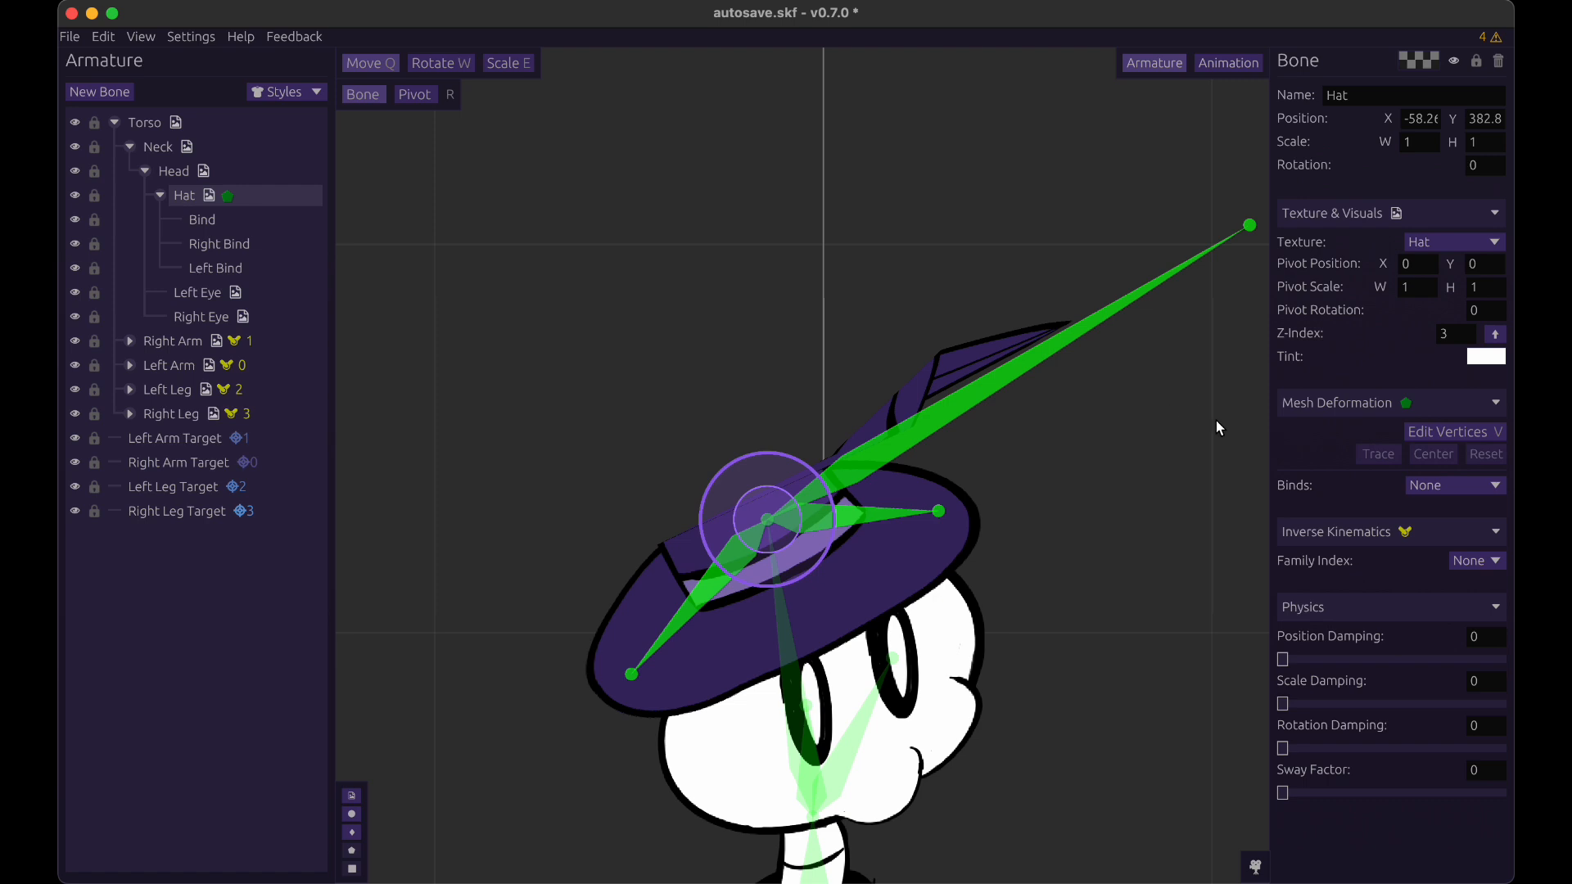
left_click(1460, 485)
left_click(1431, 538)
left_click_drag(1405, 545, 1511, 600)
left_click_drag(1182, 455, 1048, 493)
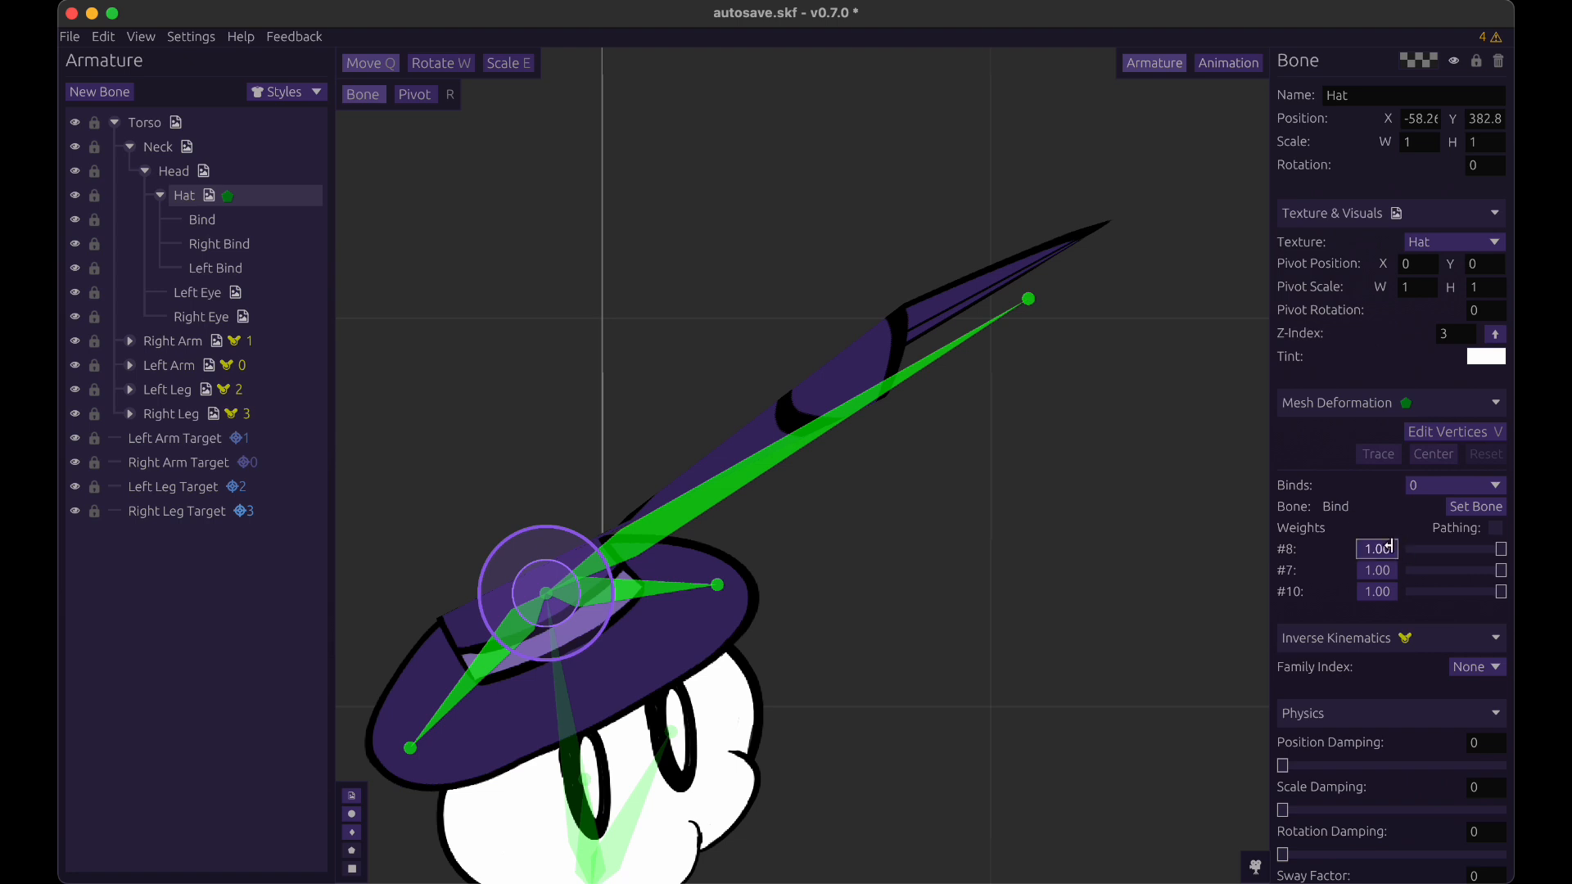
left_click_drag(1389, 545, 1342, 593)
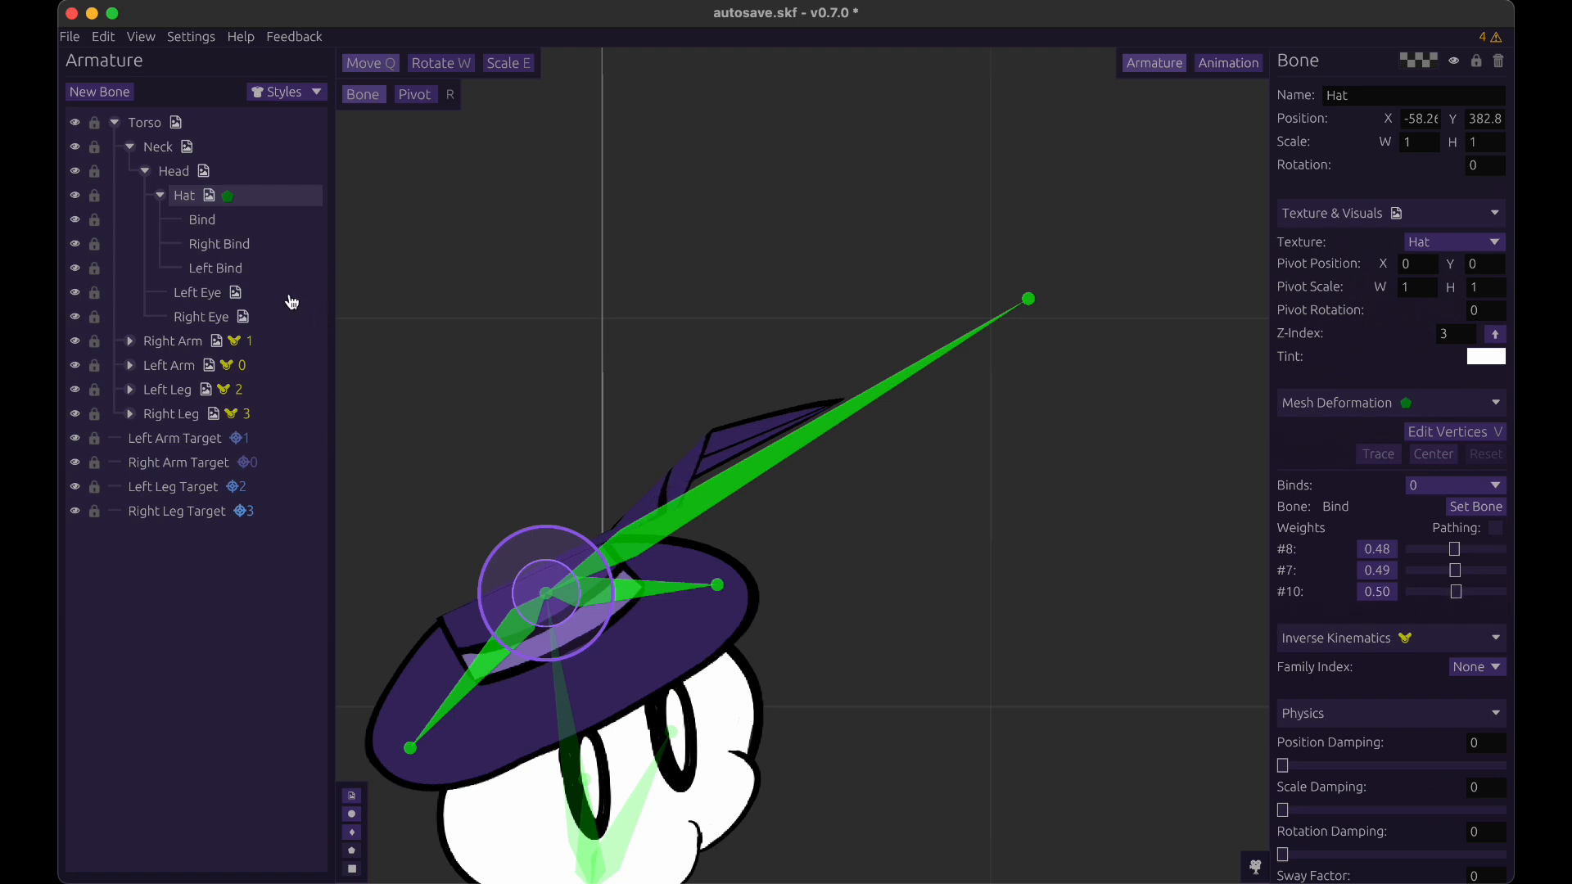
- Move the Bind bone back to just above the hat's crown
left_click(246, 220)
left_click_drag(1204, 253, 592, 446)
left_click_drag(680, 450, 960, 456)
- In the Hat's bind 1, set the Right Bind weights to 0.60 for vertex #3 and 1.00 for vertex #2
left_click(270, 197)
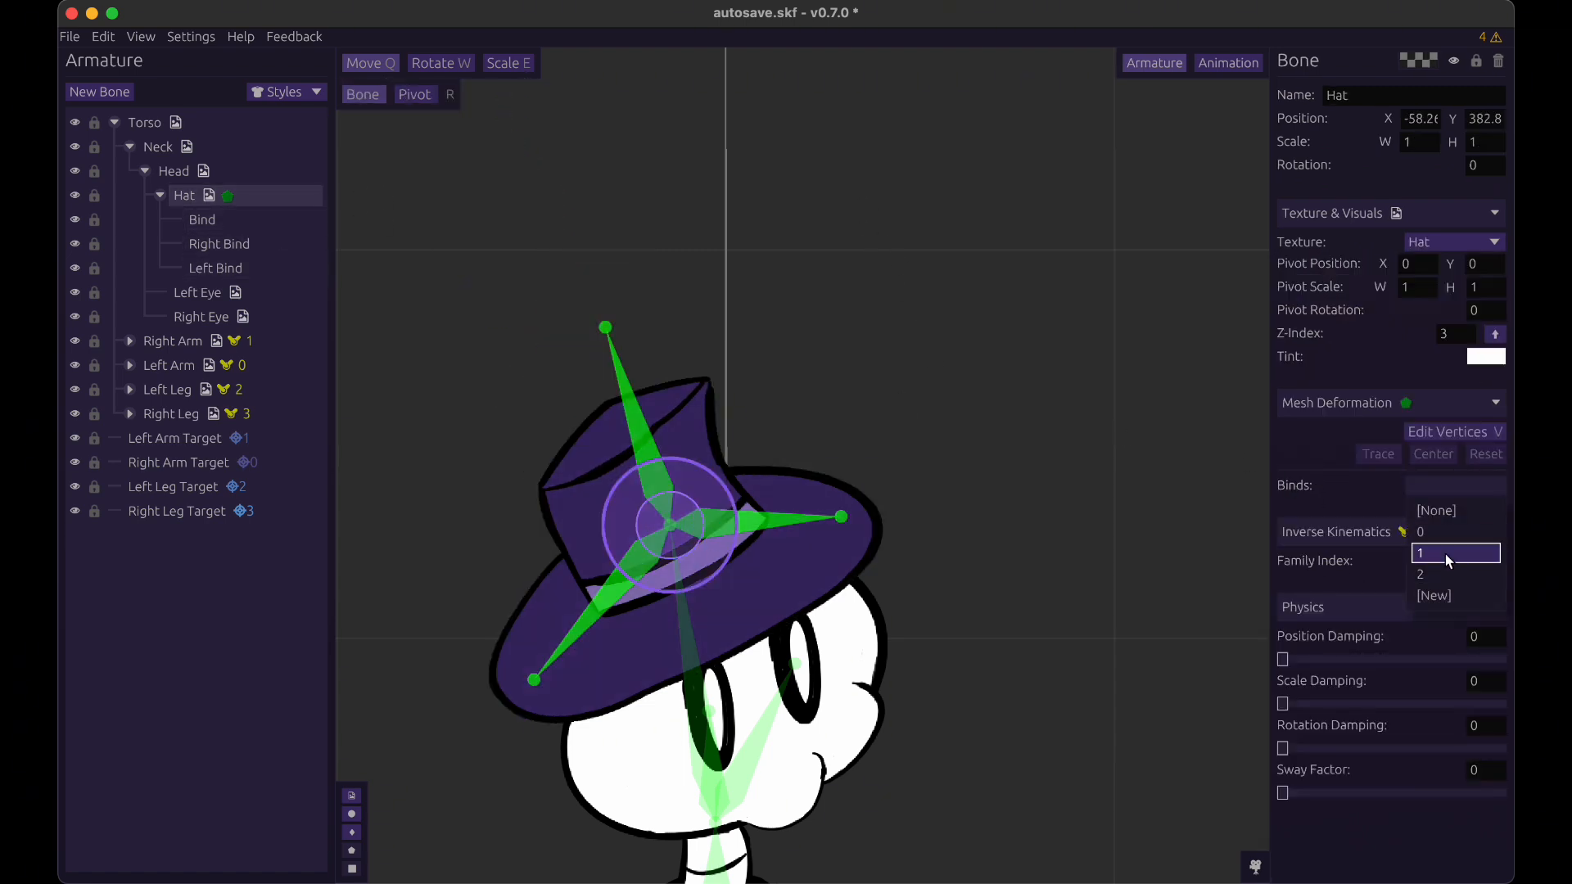
left_click(1446, 554)
mouse_move(1383, 557)
left_mouse_down()
mouse_move(1307, 562)
mouse_move(1375, 563)
mouse_move(1355, 563)
left_mouse_up()
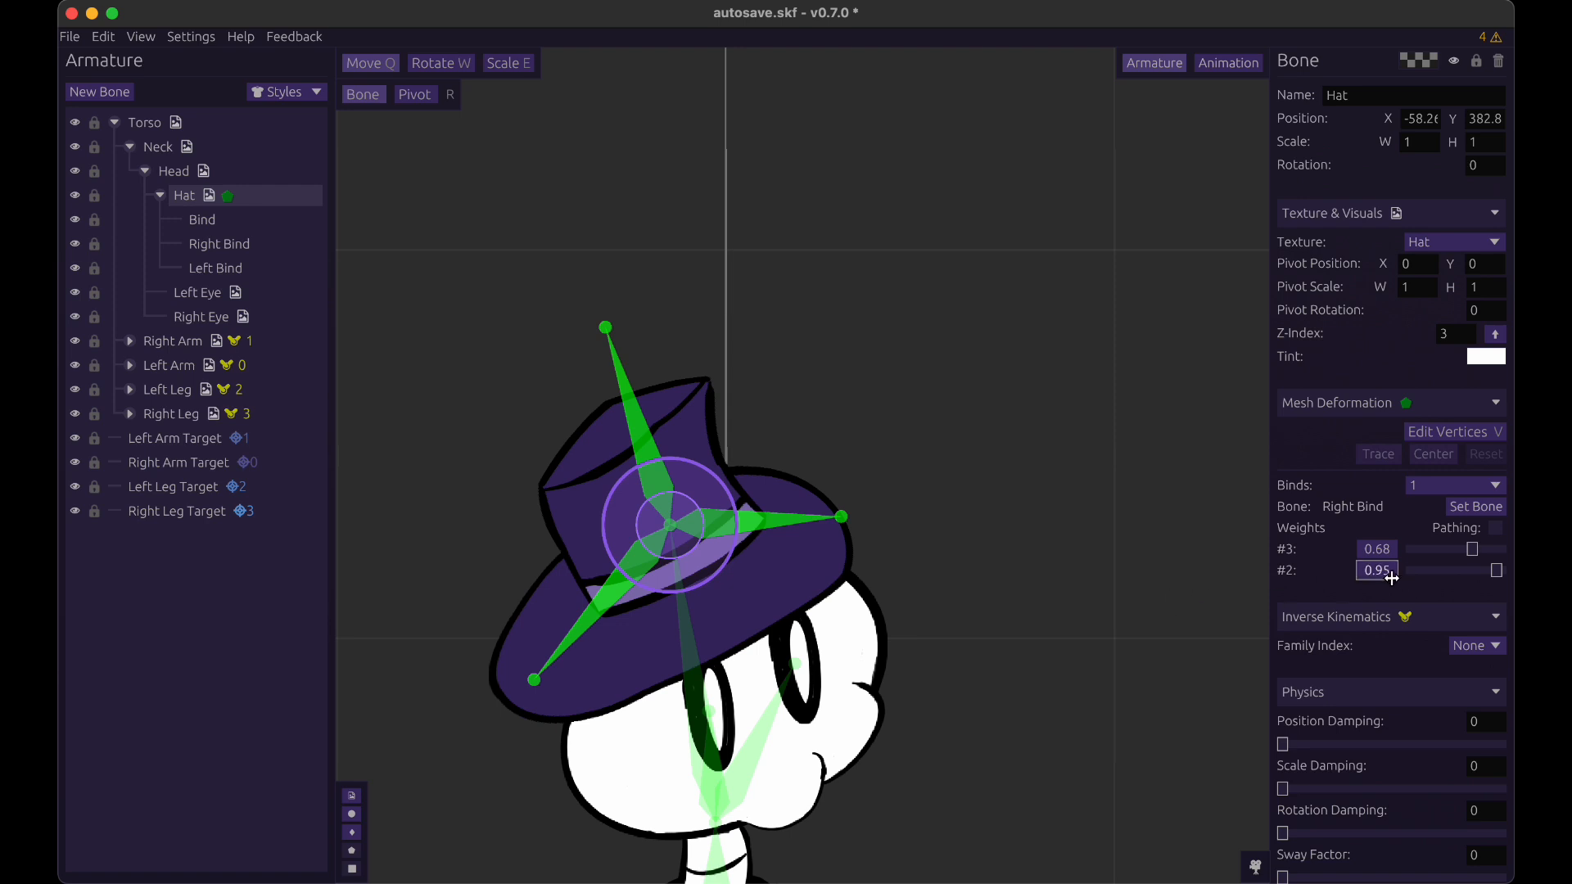
left_click_drag(1392, 578, 1375, 554)
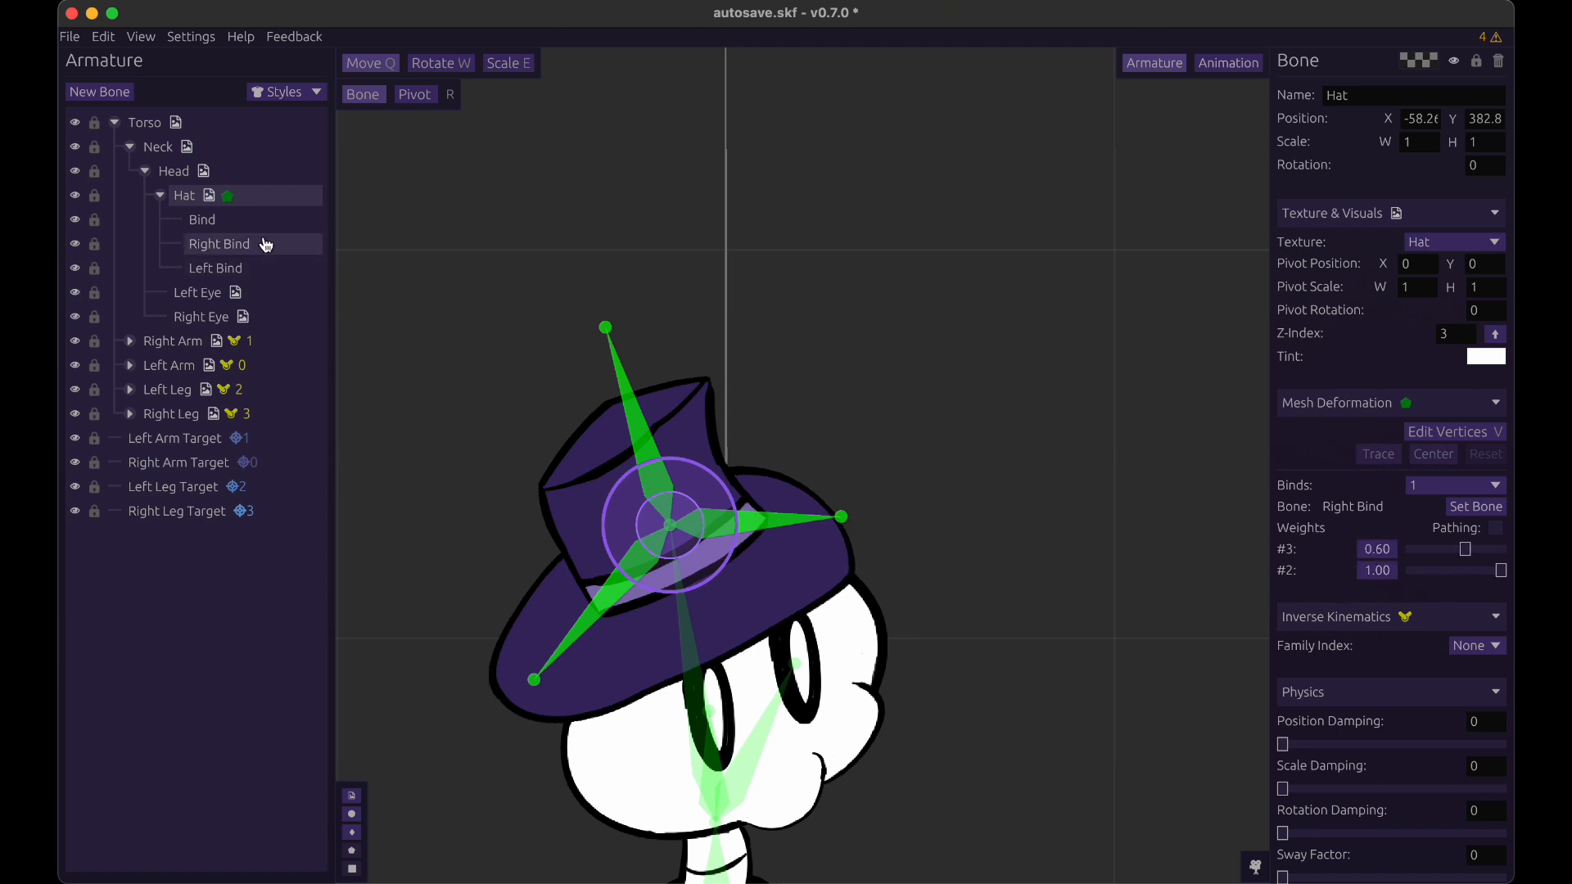
- Stretch the brim by moving Right Bind out to about X 732.4, Y 243.7, and pull the bone back to the brim's edge
left_click(295, 244)
mouse_move(1087, 503)
left_mouse_down()
mouse_move(1334, 354)
mouse_move(1056, 524)
mouse_move(1298, 365)
mouse_move(1275, 517)
mouse_move(1031, 628)
mouse_move(965, 632)
mouse_move(1098, 483)
left_mouse_up()
left_click_drag(974, 557, 1089, 598)
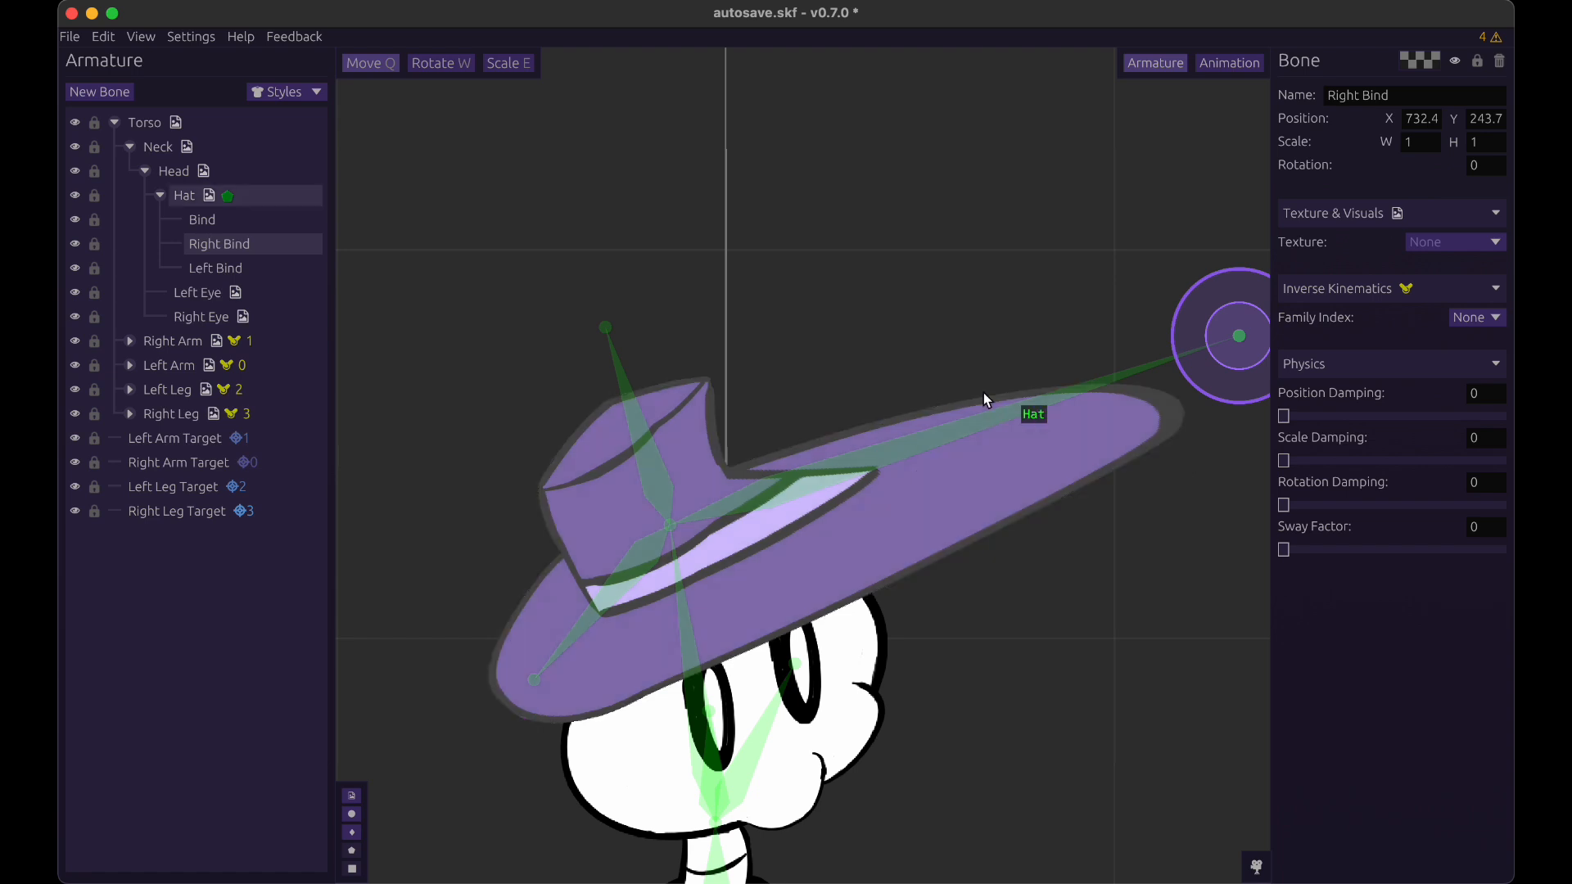
left_click_drag(993, 325, 852, 638)
- In the Hat's bind 2, lower the Left Bind weight of vertex #0 to 0.58
left_click(250, 197)
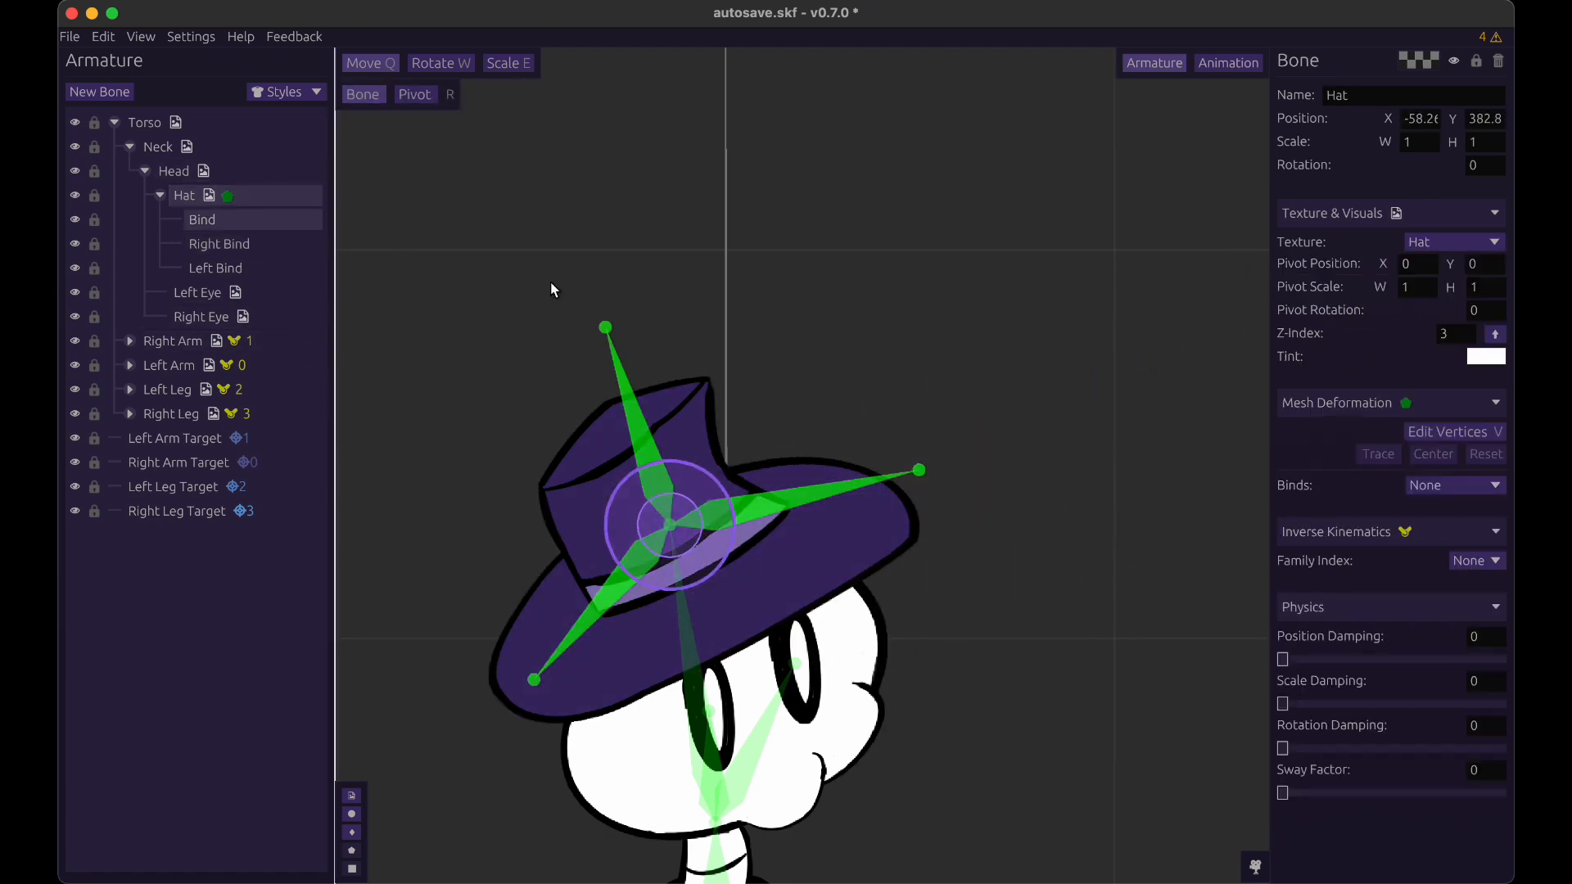
left_click(1428, 486)
left_click(1434, 575)
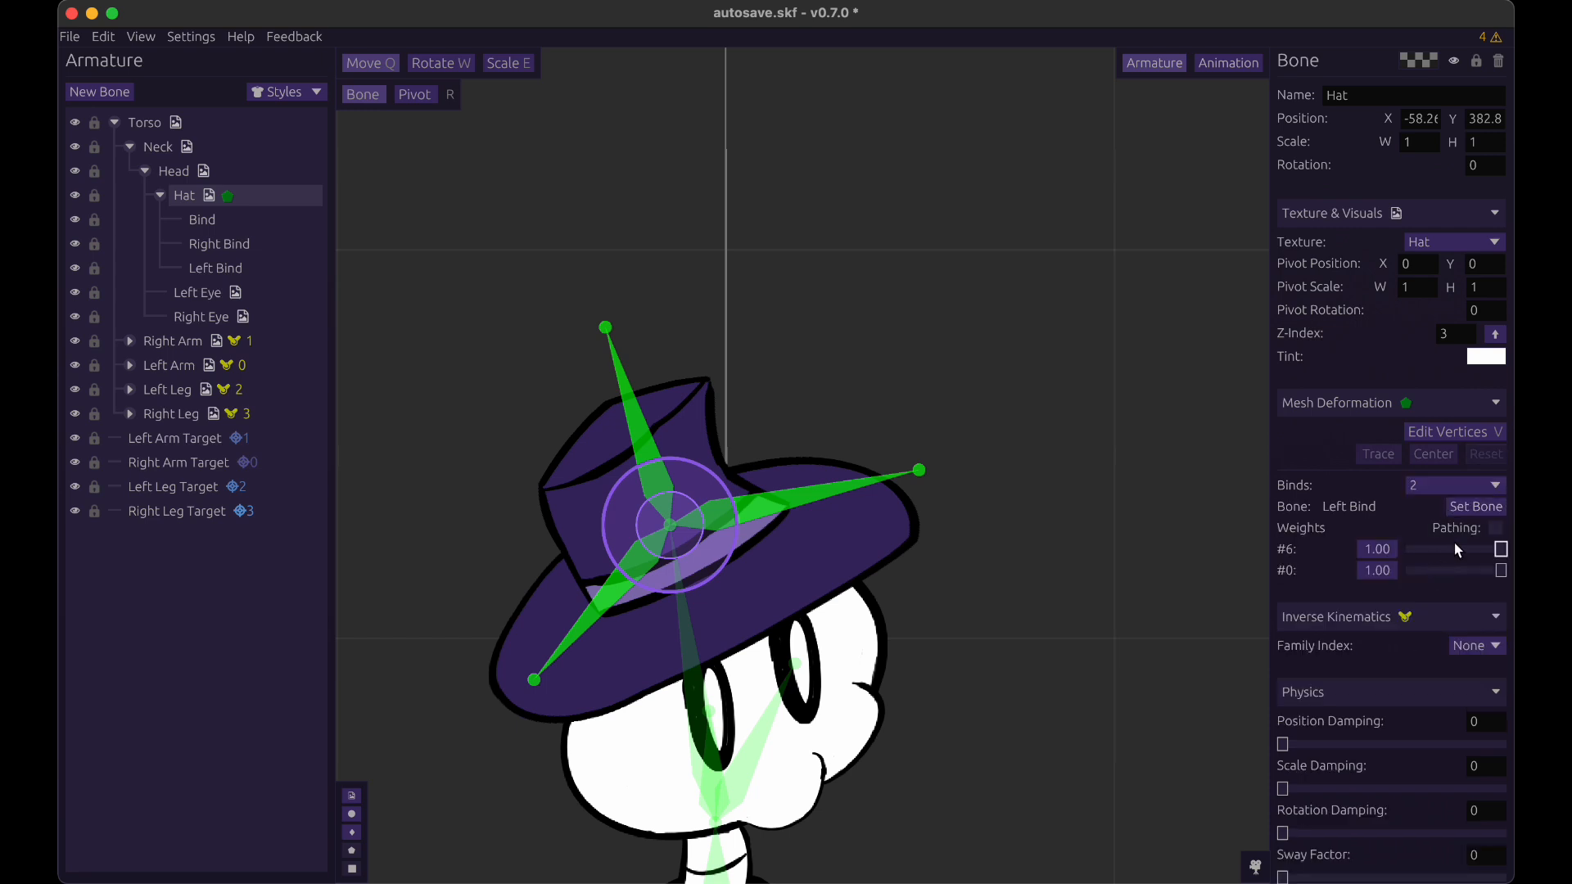
mouse_move(1452, 573)
left_mouse_down()
mouse_move(1498, 578)
mouse_move(1463, 578)
left_mouse_up()
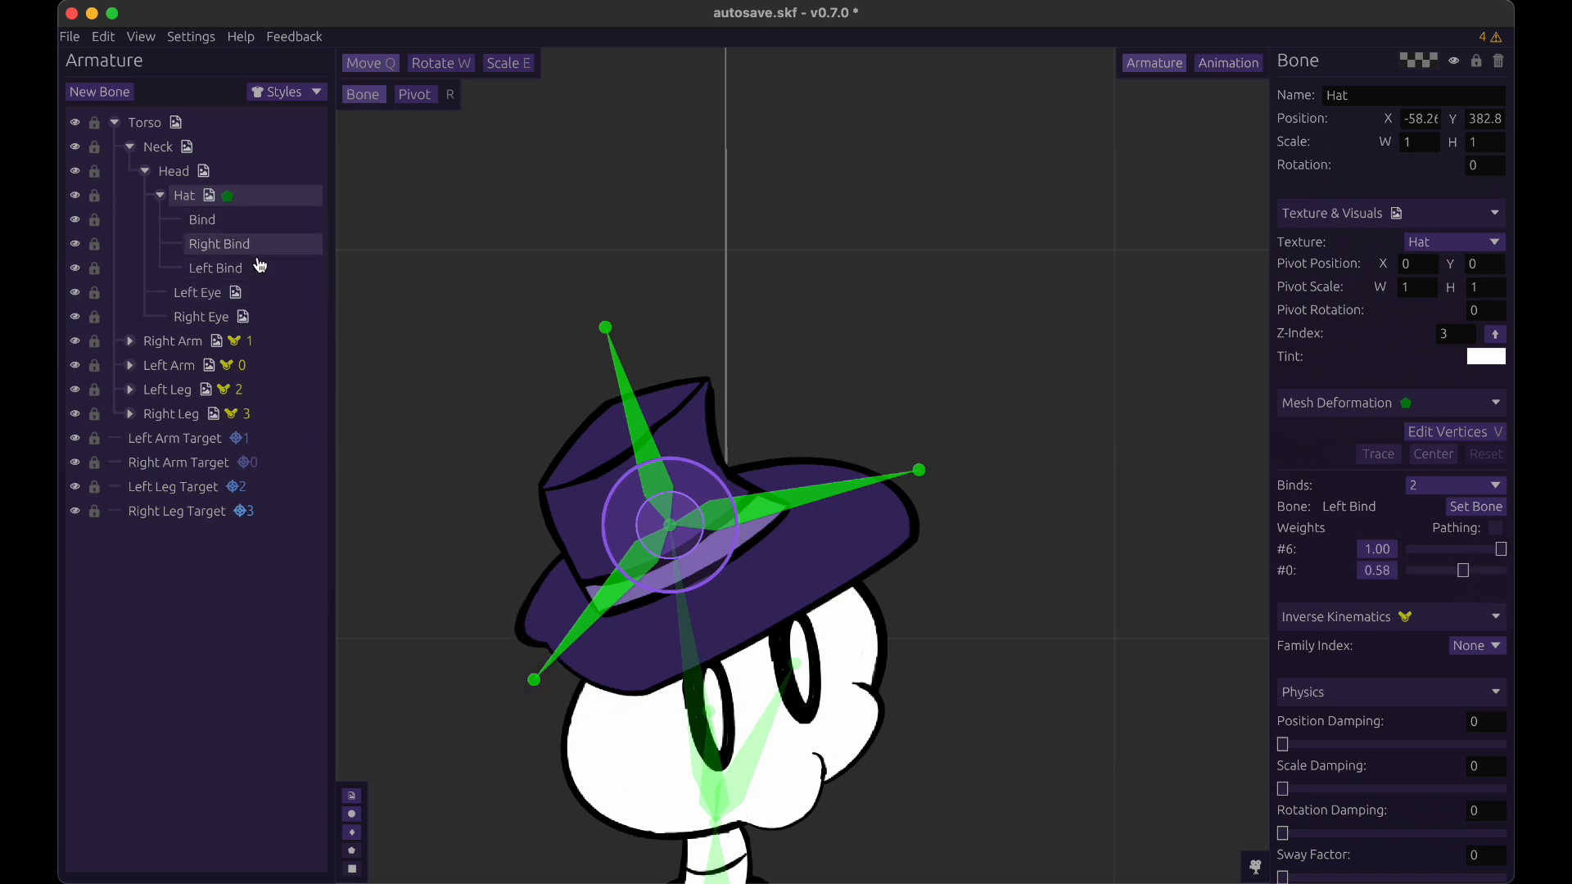
- Stretch the left brim by moving the Left Bind bone outward, and settle it at about X -334.1, Y -283.2
left_click(215, 267)
left_click_drag(861, 307, 886, 452)
left_click_drag(1007, 614, 1166, 378)
left_click_drag(1150, 507, 1244, 349)
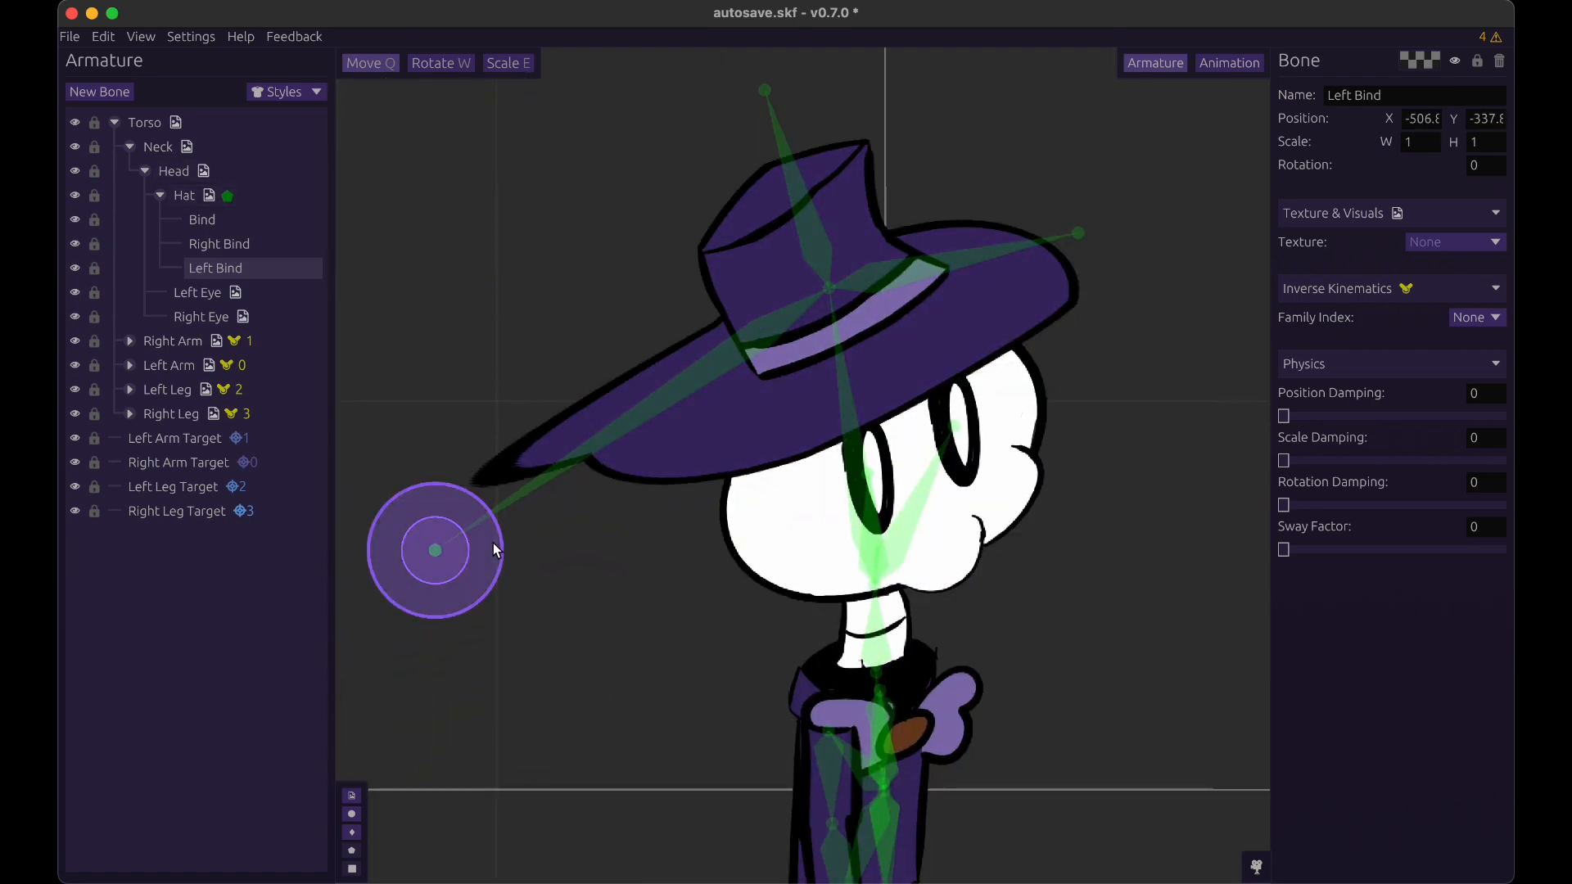
left_click_drag(1029, 697, 1192, 596)
- Edit the Hat's mesh by moving vertex #0 slightly down and right under the left brim, and finish editing
left_click(316, 203)
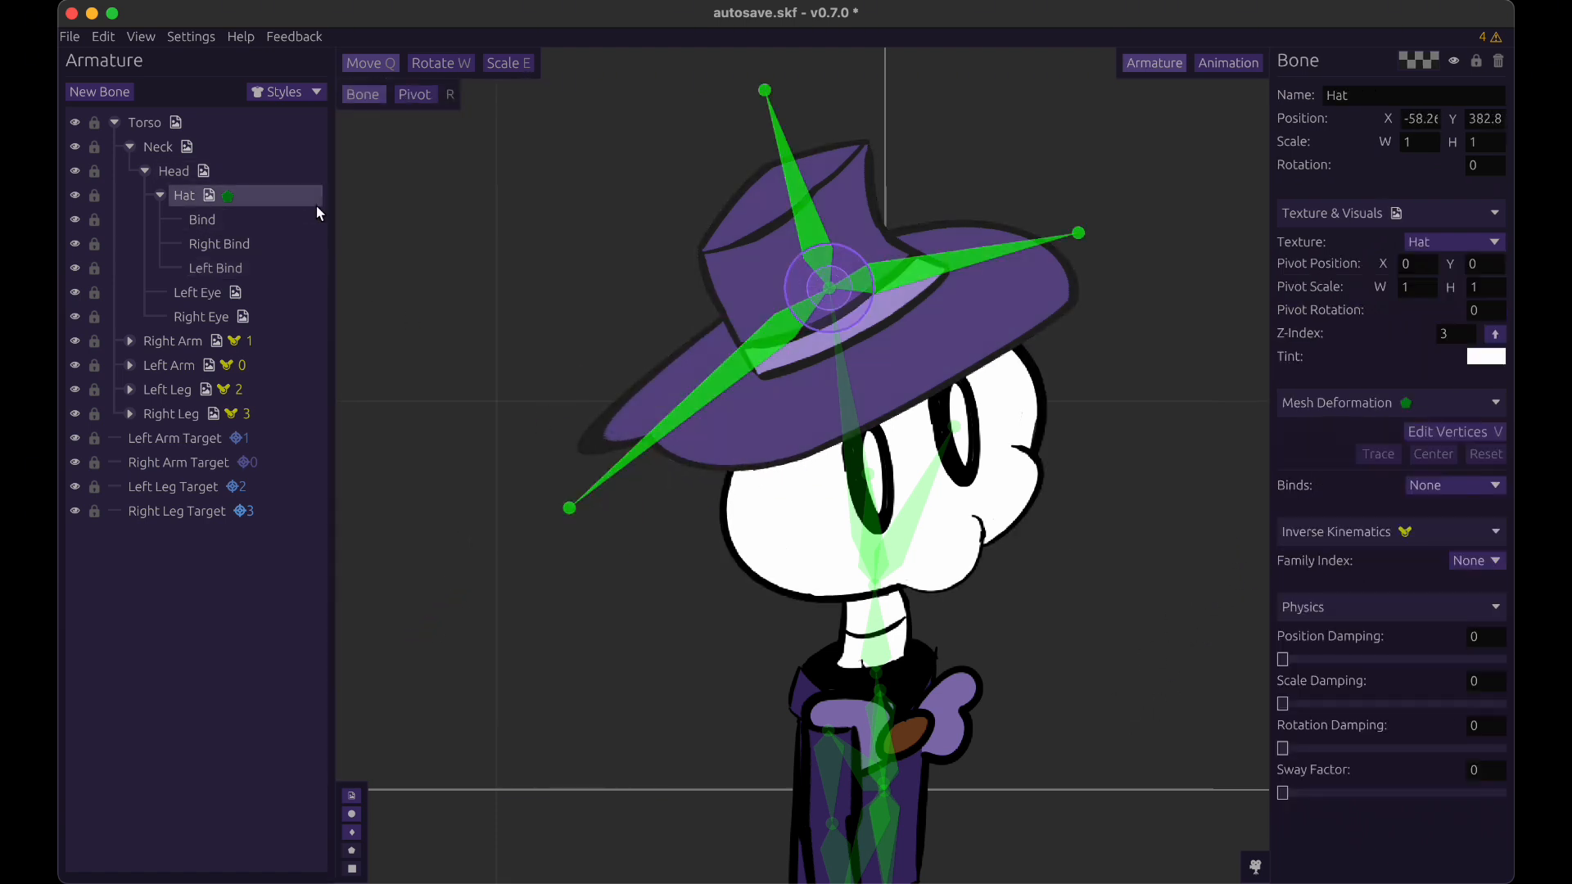
key("v")
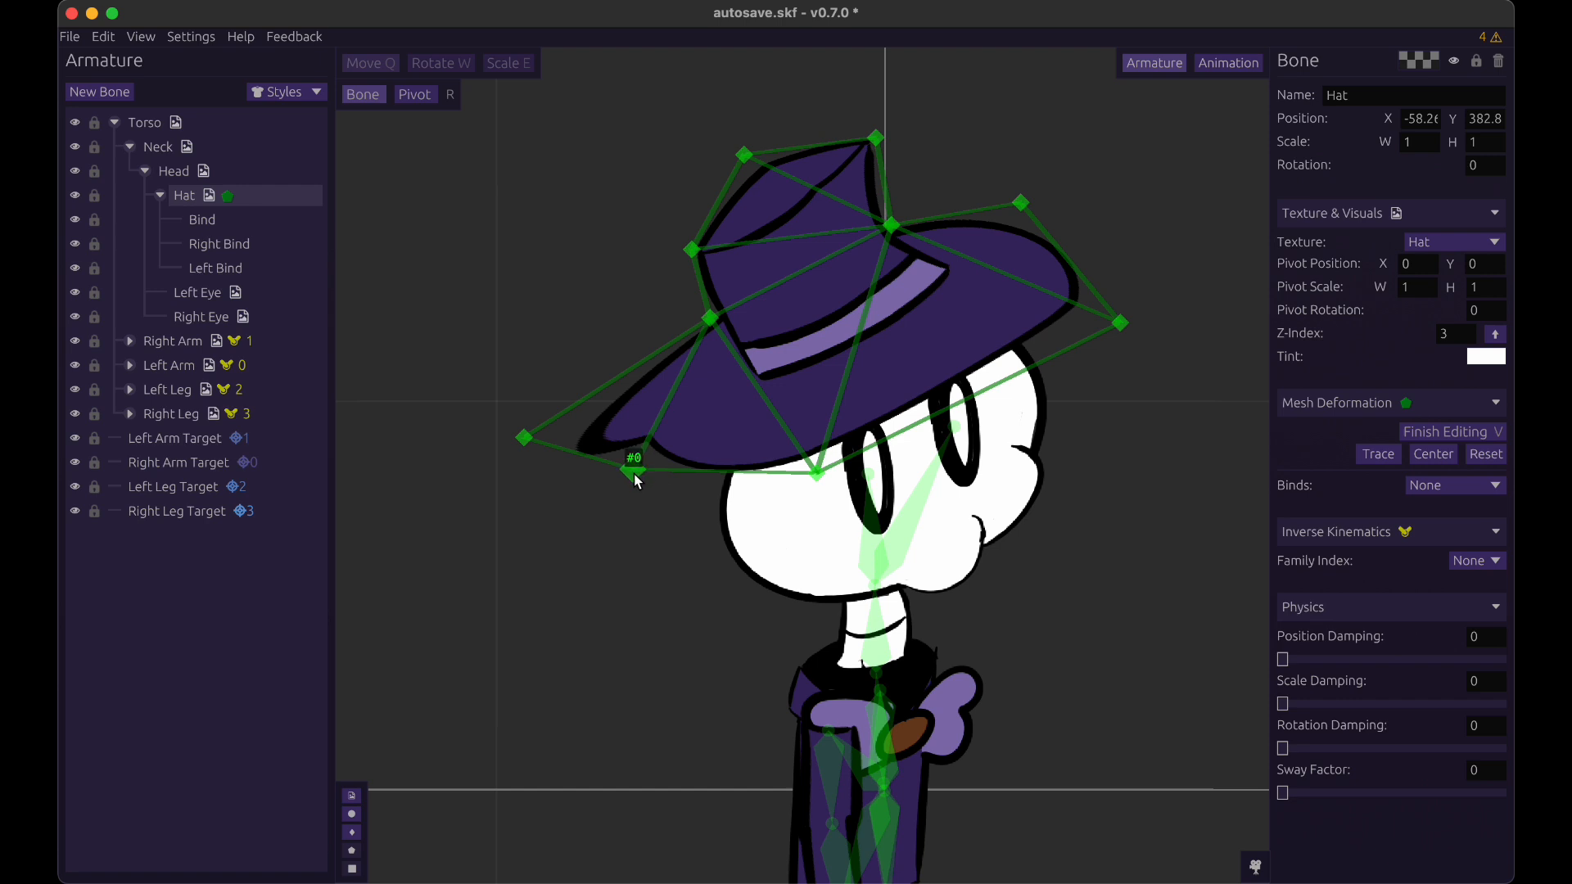
left_click_drag(634, 471, 671, 501)
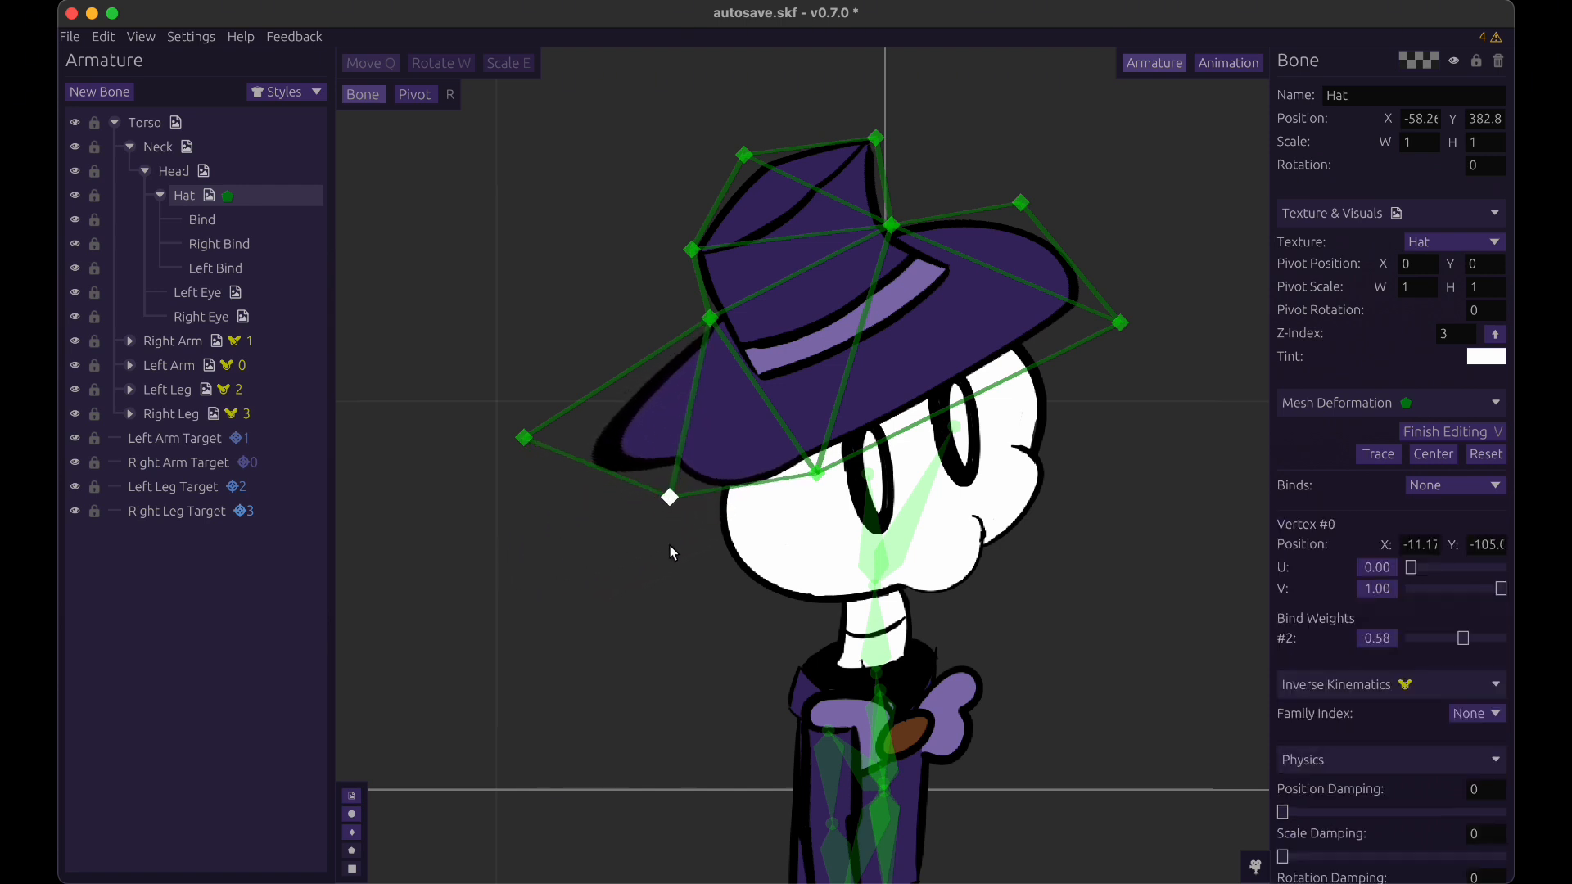
key("v")
- Move the Left Bind bone to about X -371.7, Y -256.3
left_click(214, 267)
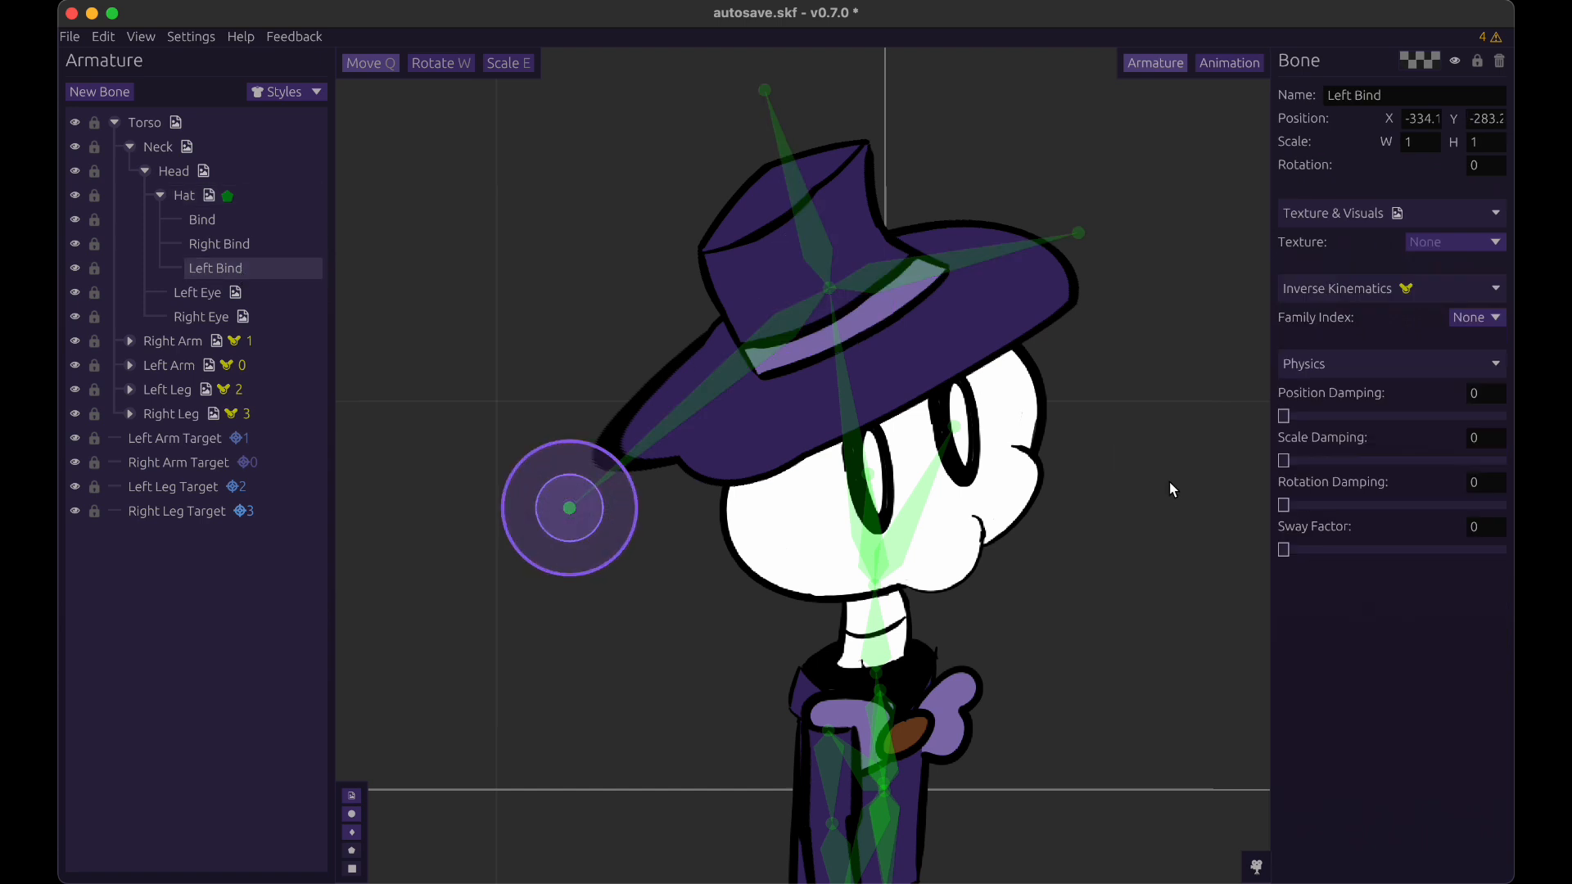
left_click_drag(1152, 442, 1090, 452)
left_click_drag(1119, 553, 1101, 516)
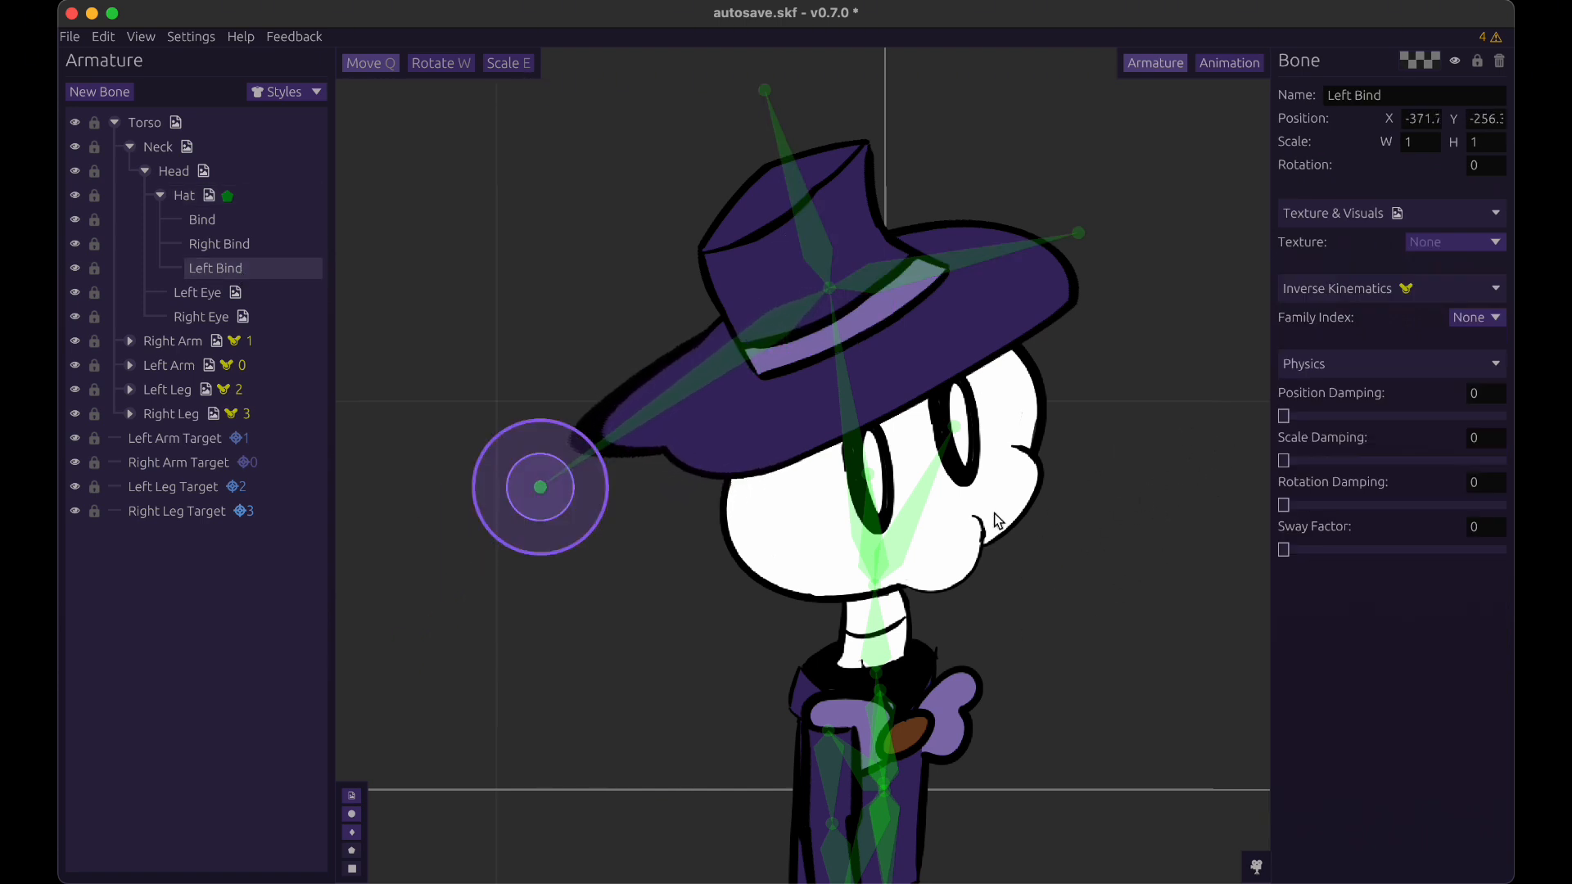
- Set the Hat's bind 0 weights for vertices #8, #7 and #10 to 1.00
left_click(296, 196)
left_click(1455, 485)
left_click(1431, 539)
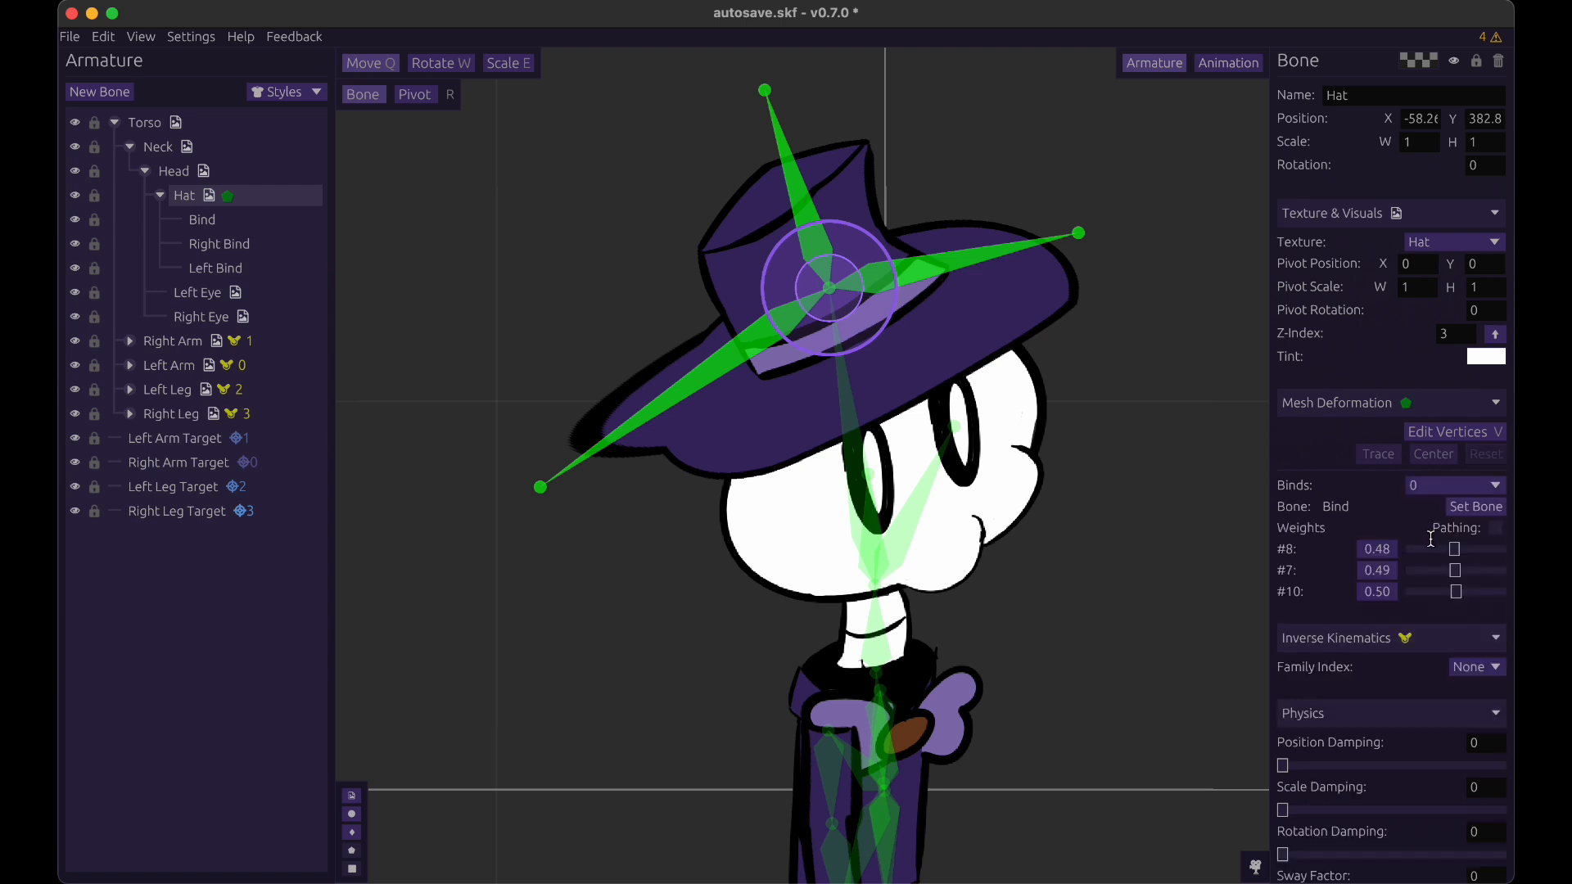
left_click_drag(1393, 556, 1509, 552)
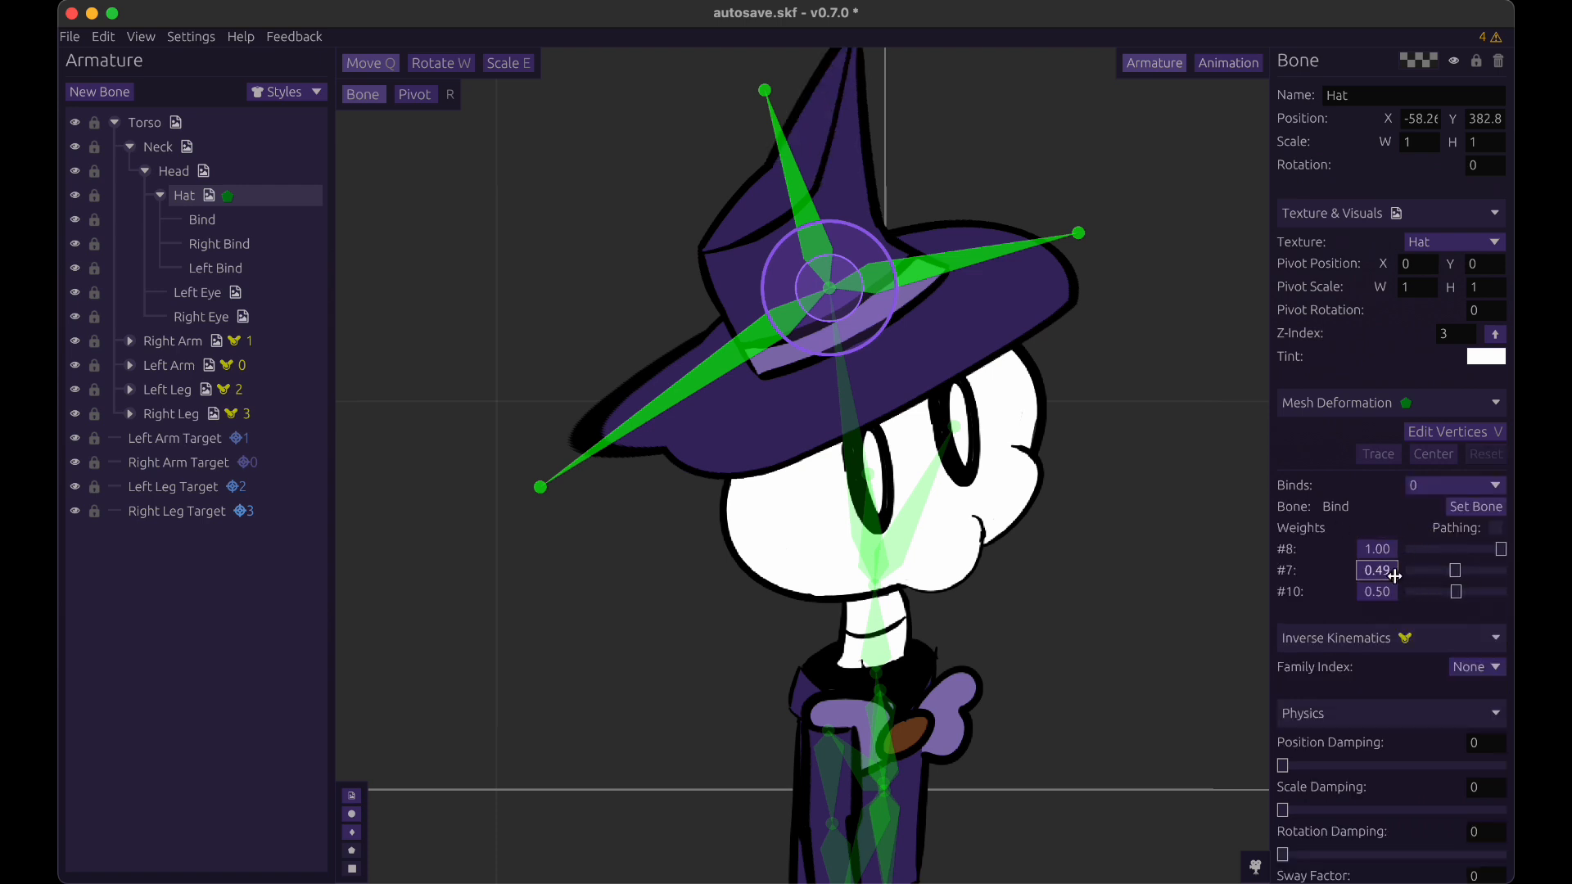
left_click_drag(1394, 576, 1472, 593)
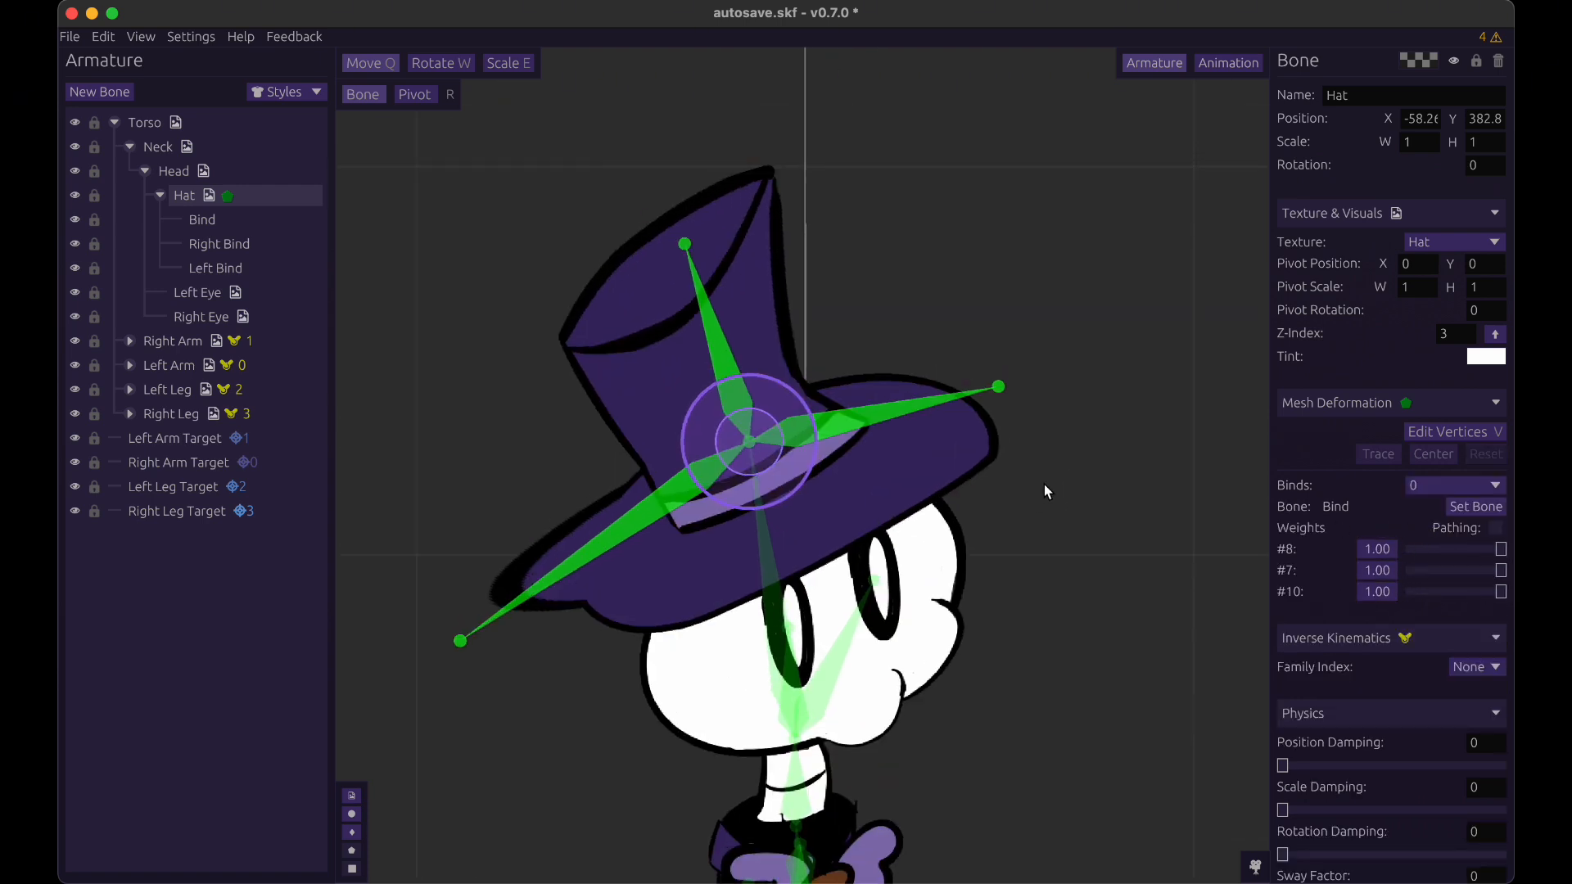
- In the Hat's bind 1, raise the Right Bind weight of vertex #3
left_click(247, 244)
left_click(262, 197)
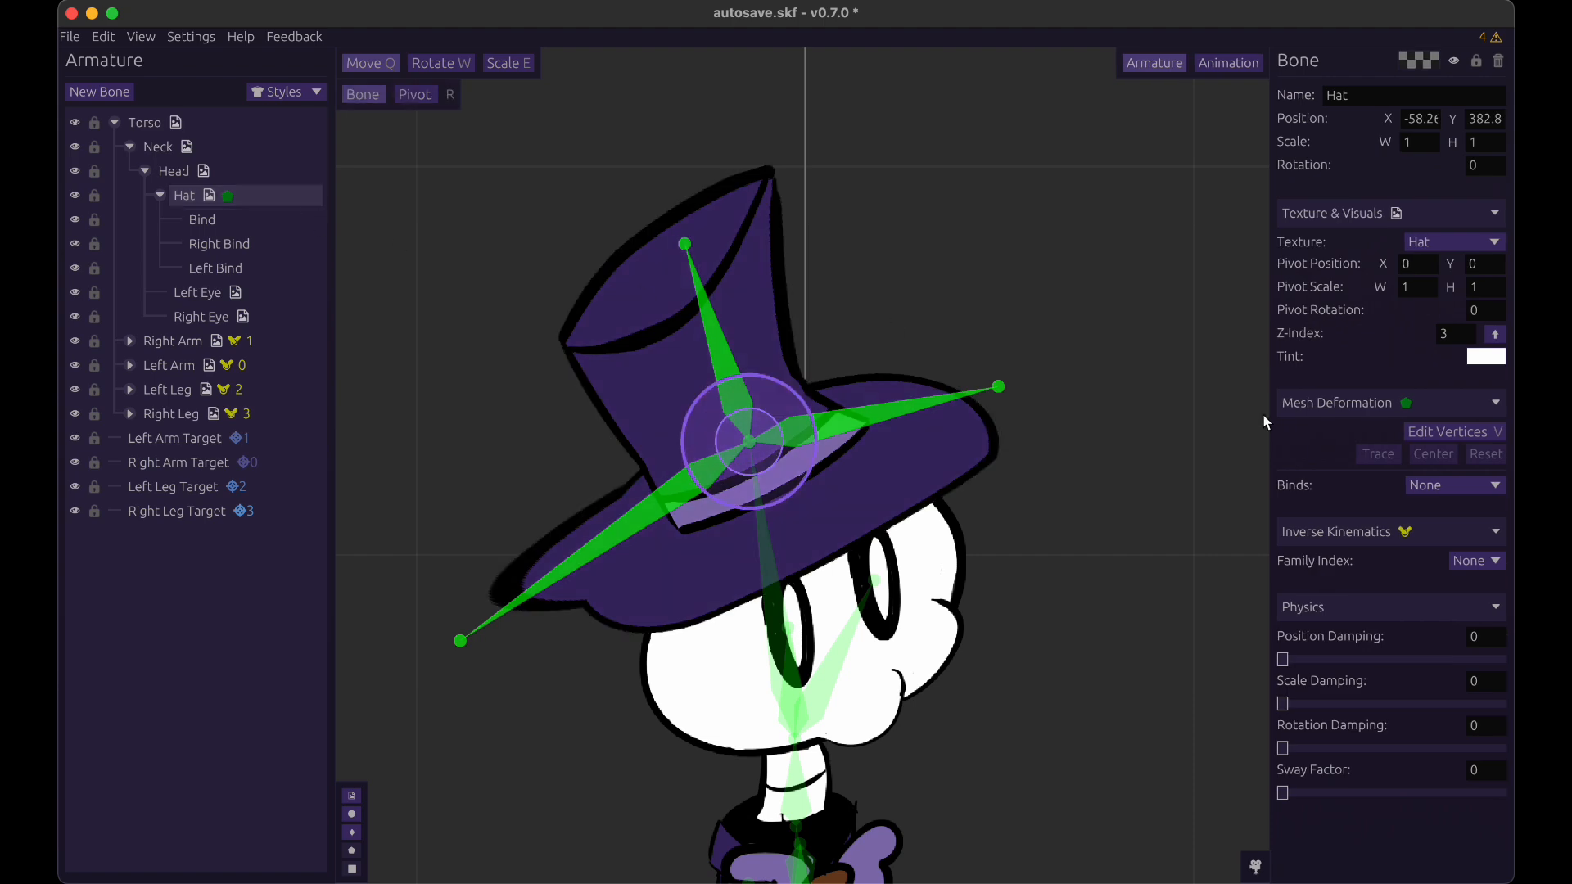
left_click(1446, 487)
left_click(1436, 554)
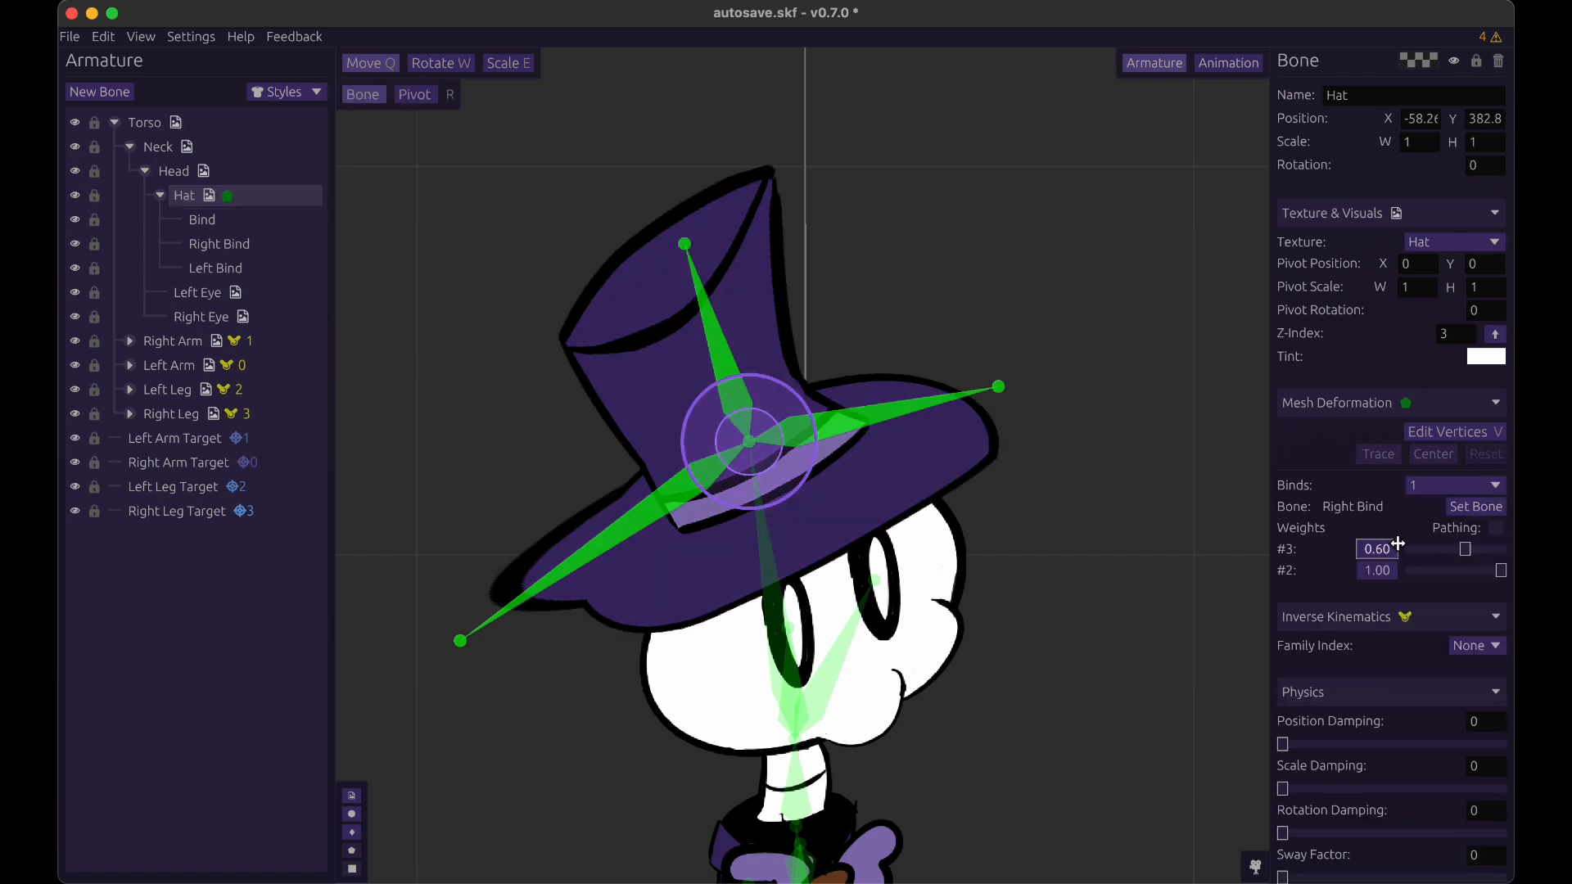
left_click_drag(1376, 550, 1456, 575)
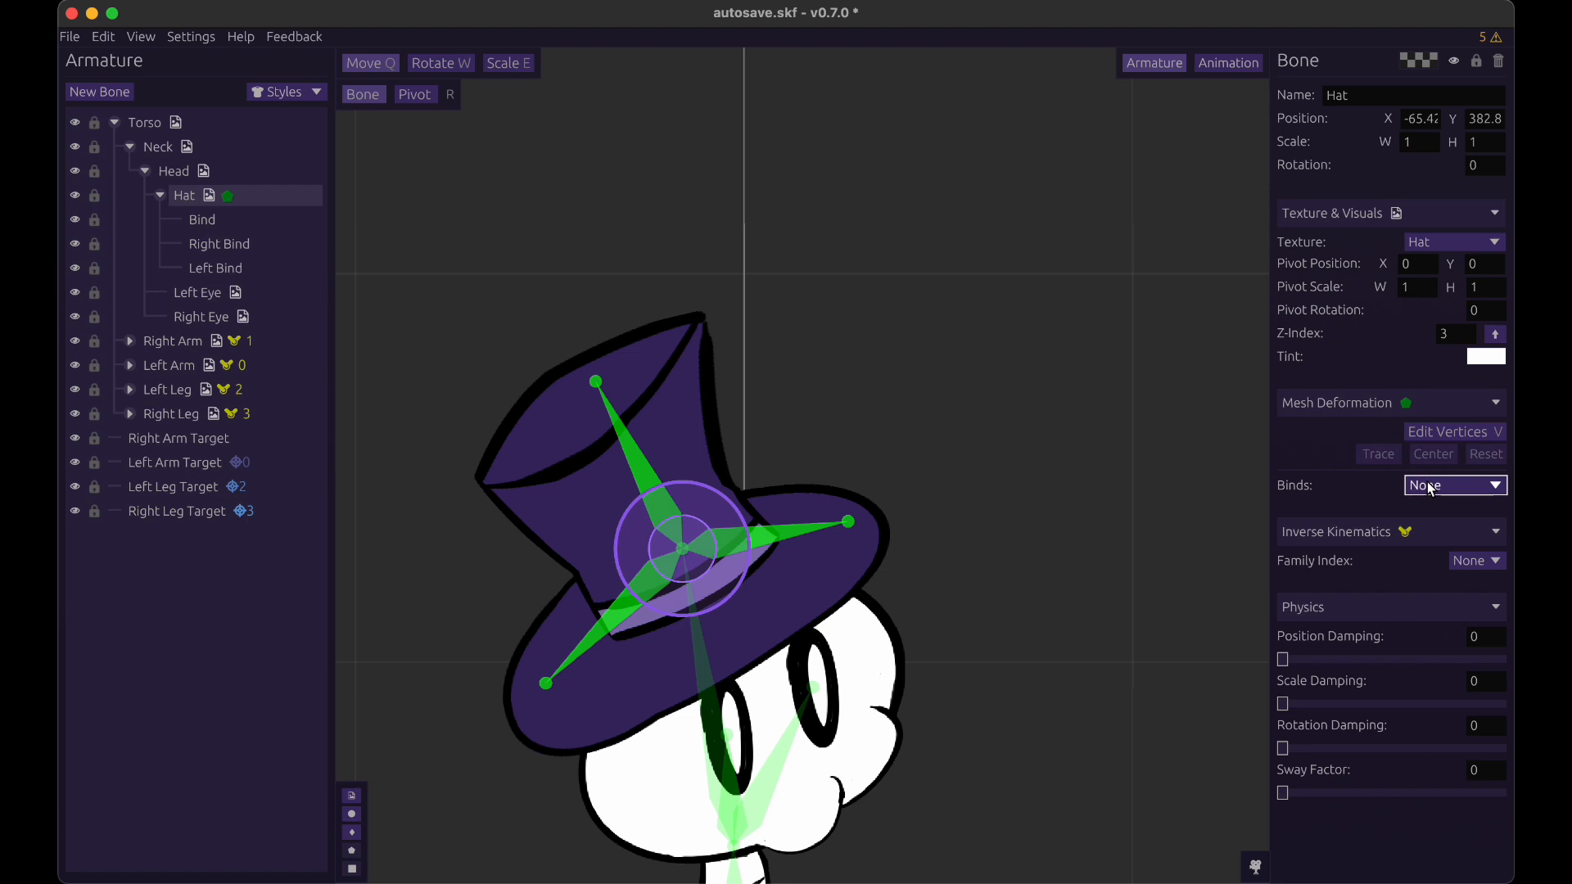
- Open bind 0 of the Hat's mesh deformation
left_click(1465, 485)
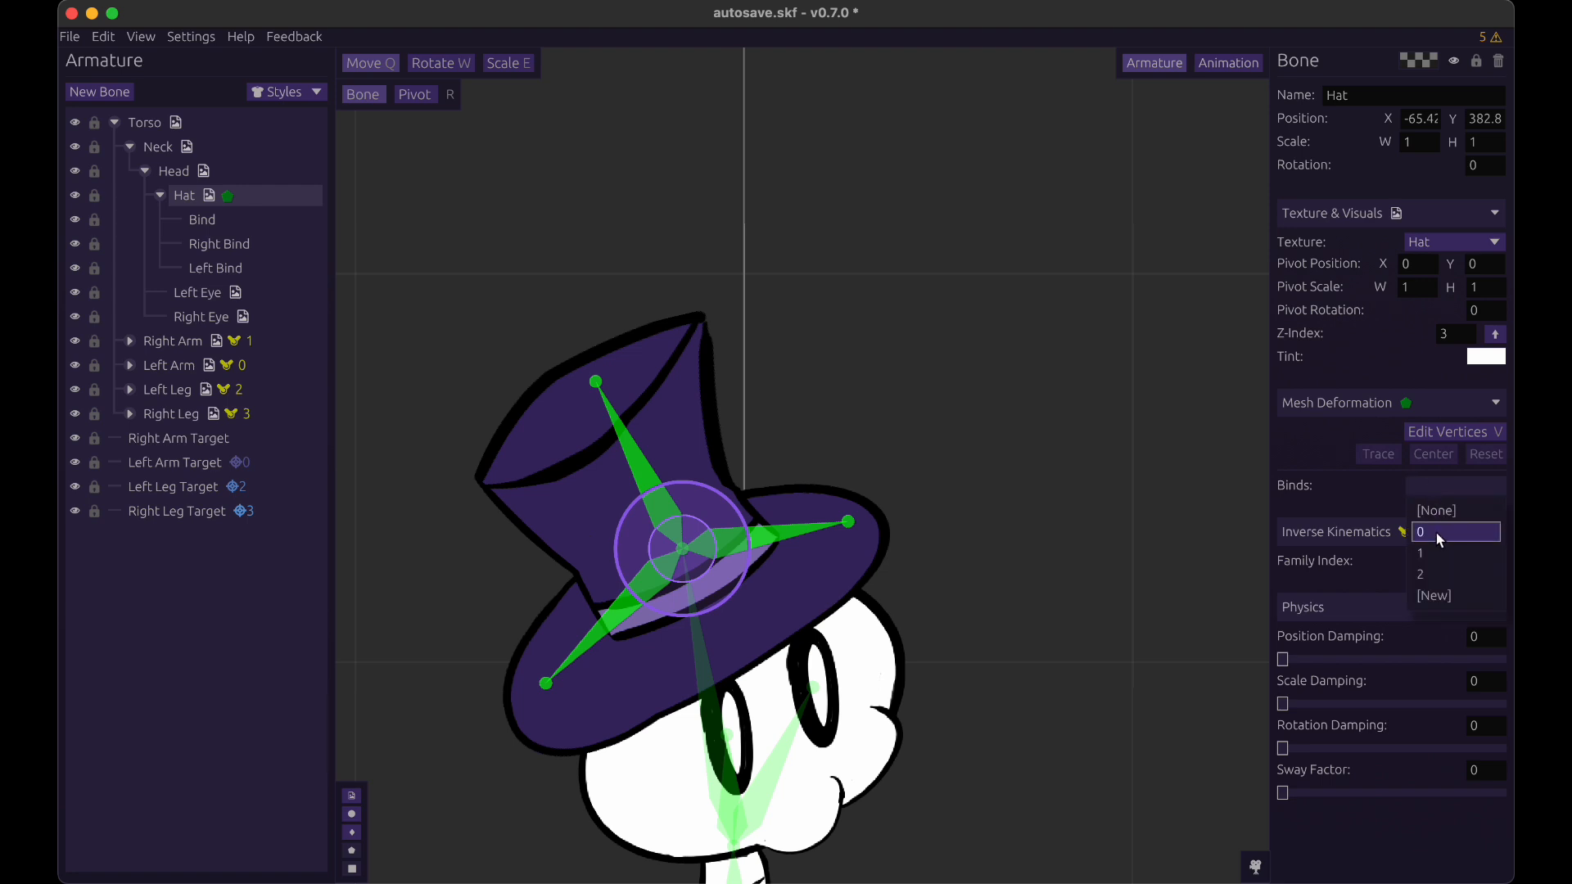
left_click(1435, 532)
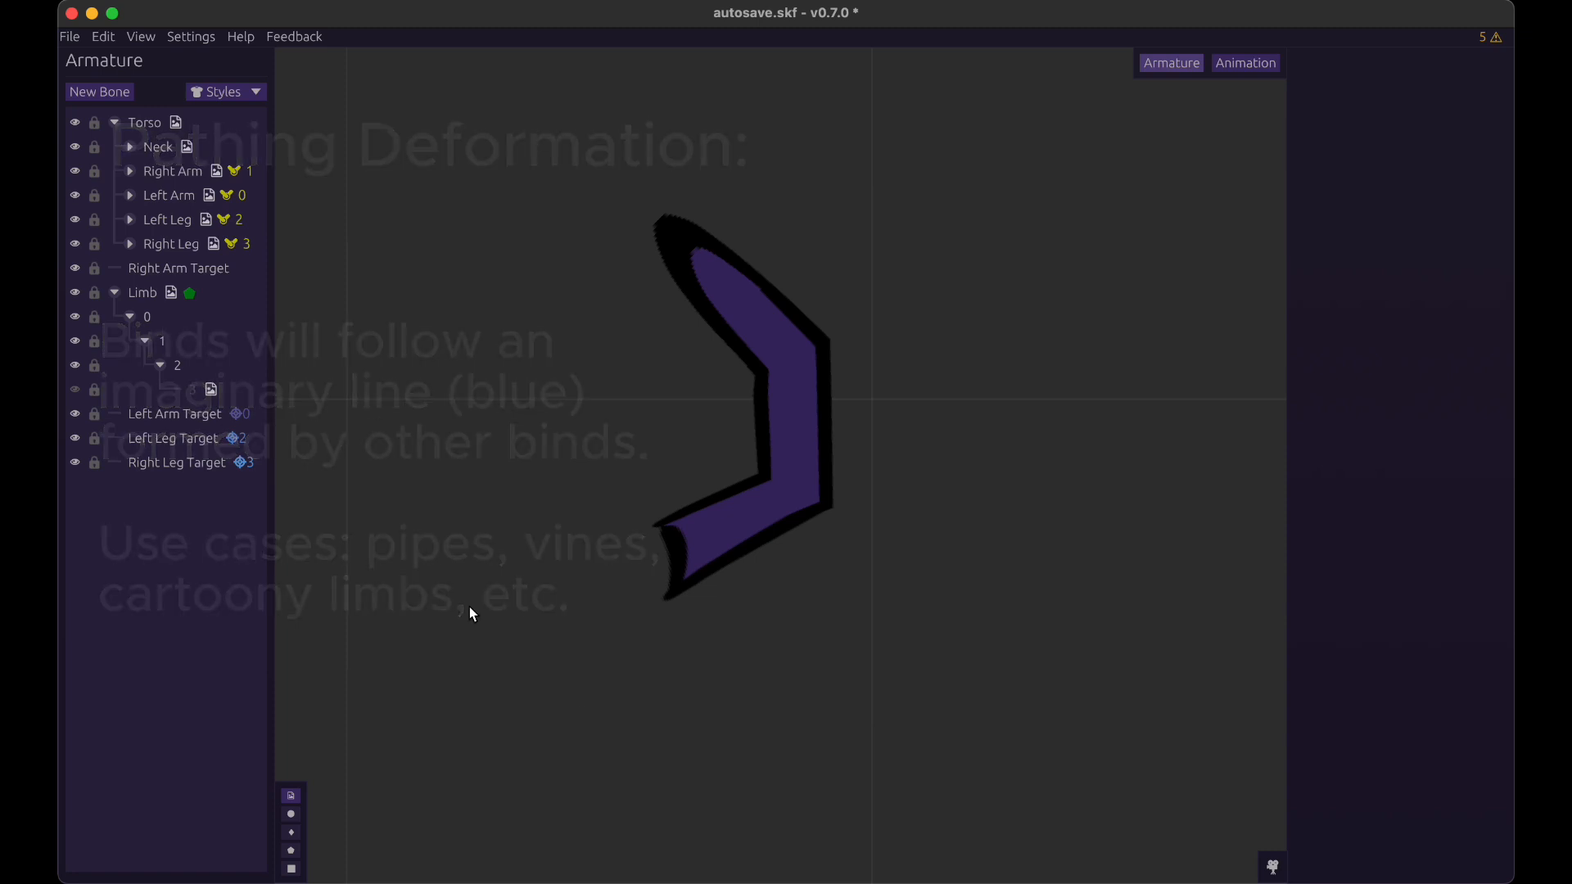
- Review the Limb bone and its child bones 0, 1, 2 and 3 in the armature
left_click(217, 300)
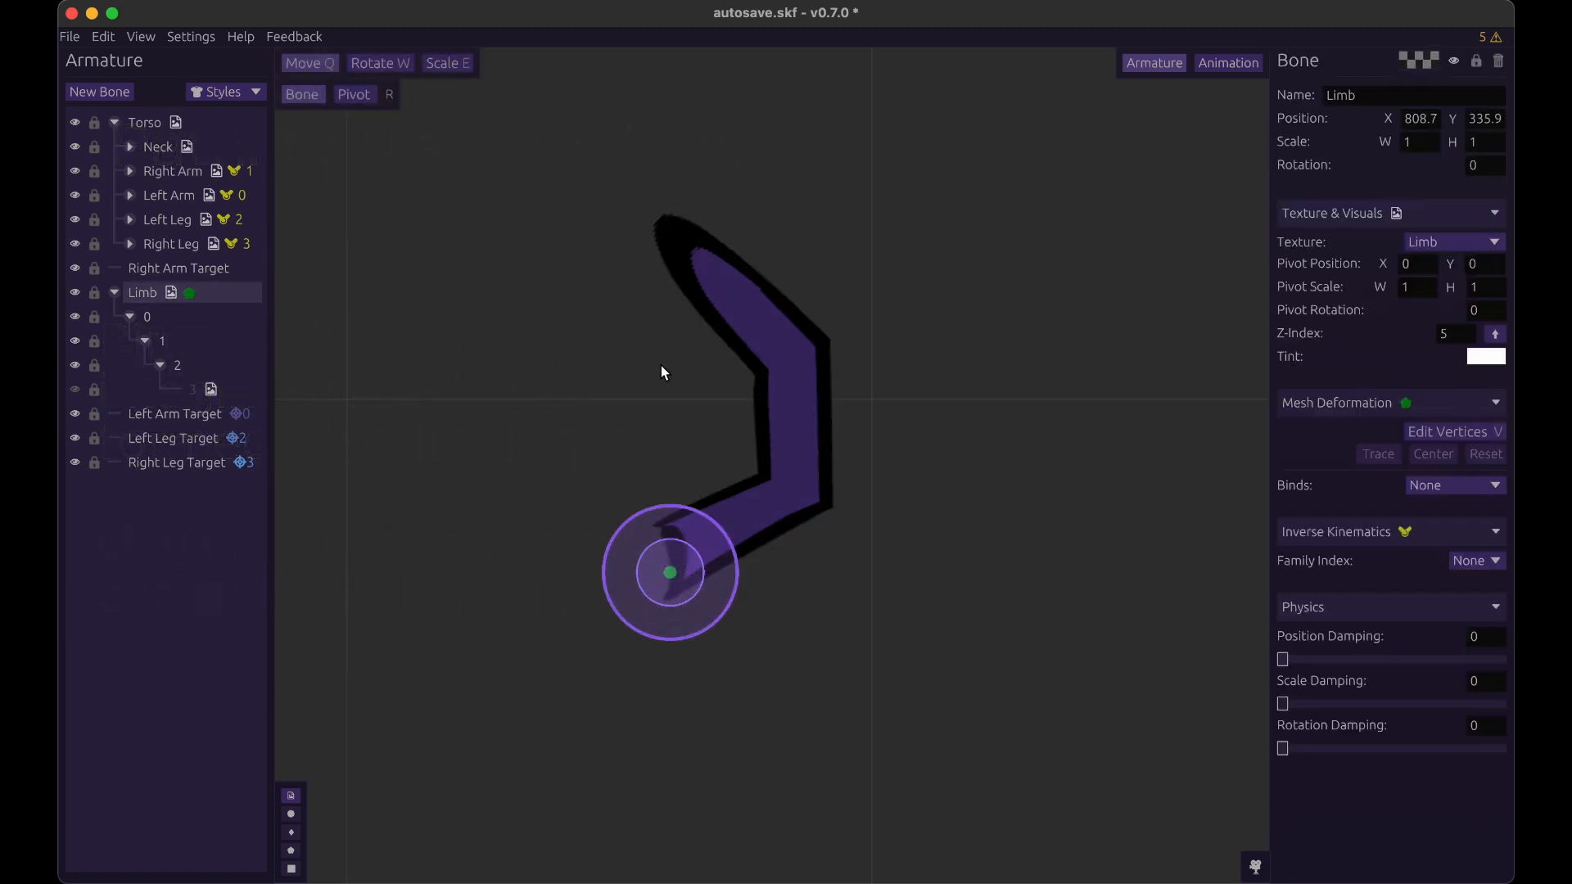
left_click(237, 316)
left_click(241, 341)
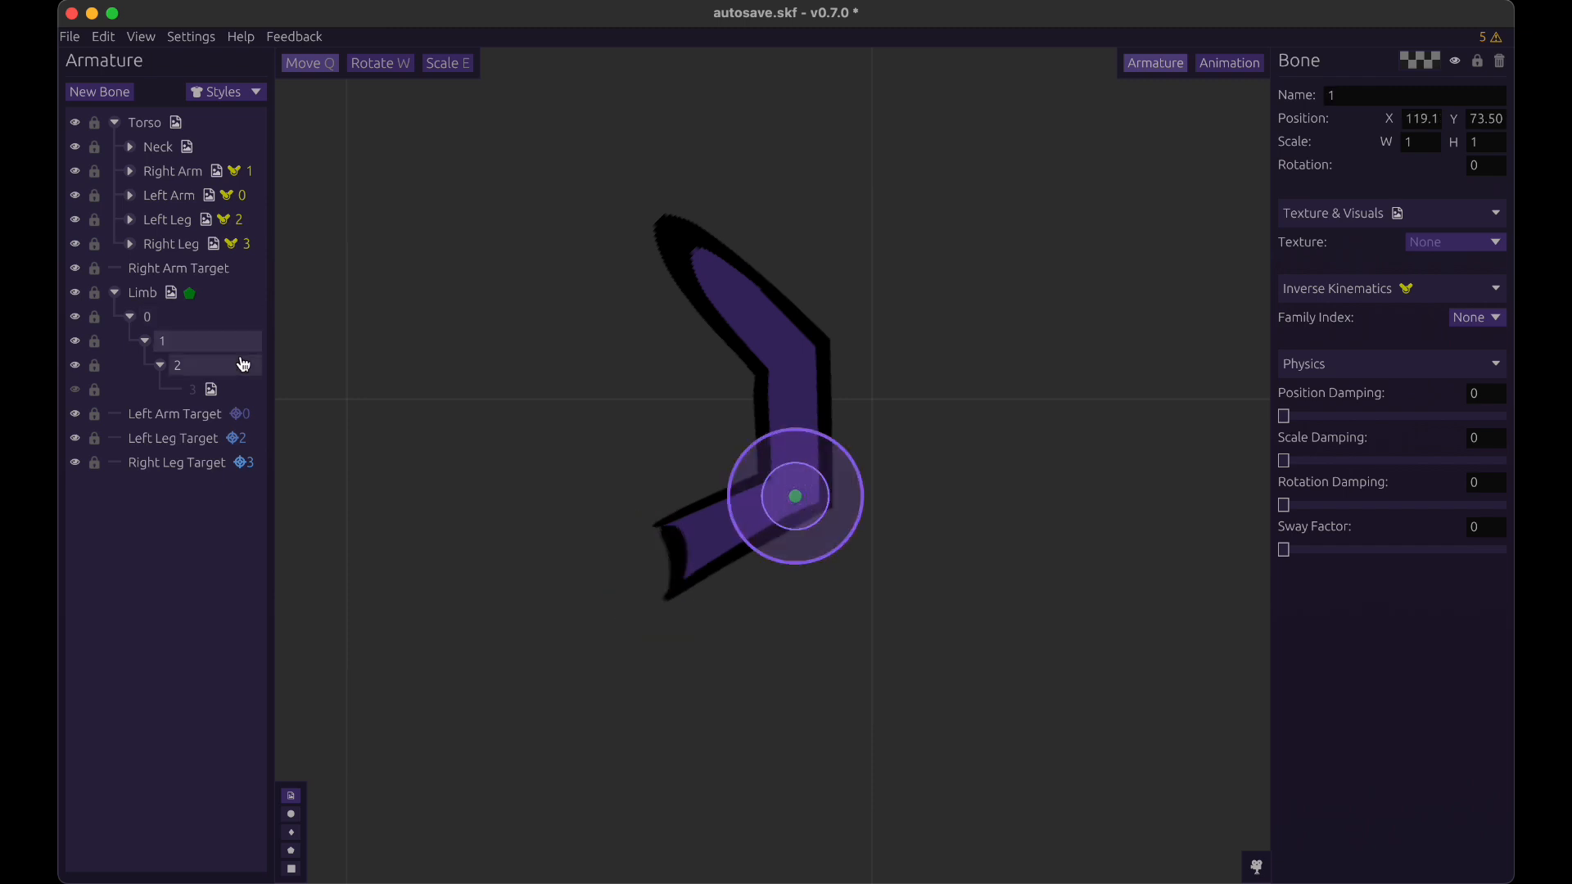
left_click(246, 365)
left_click(255, 396)
left_click(229, 296)
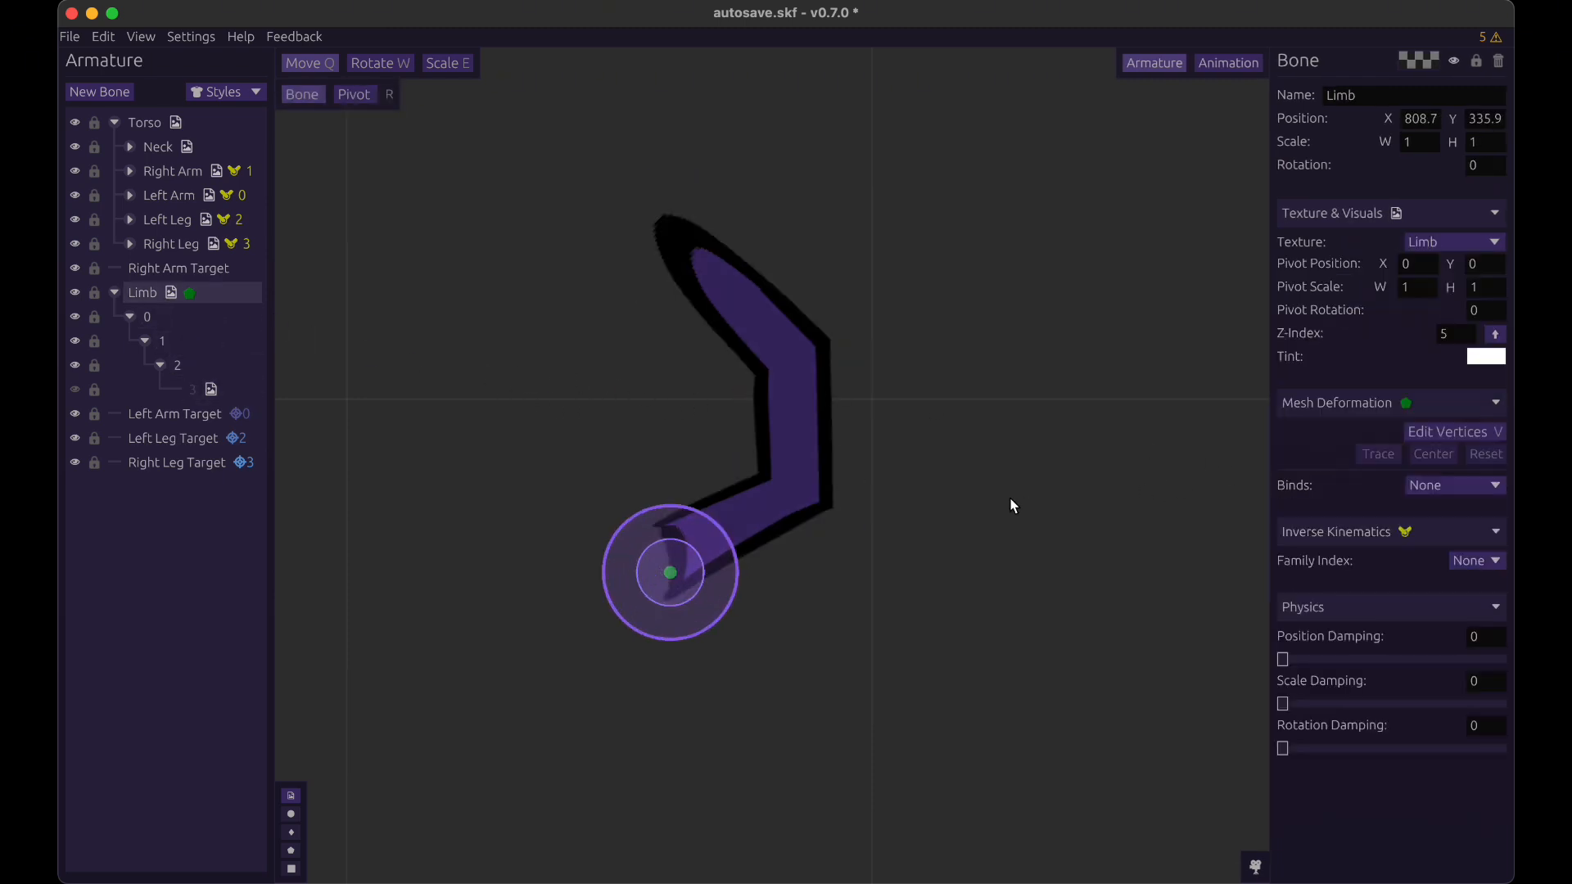
- Show the Limb's mesh vertices and examine which vertices and Pathing setting belong to binds 0, 1, 2 and 3
left_click(1434, 432)
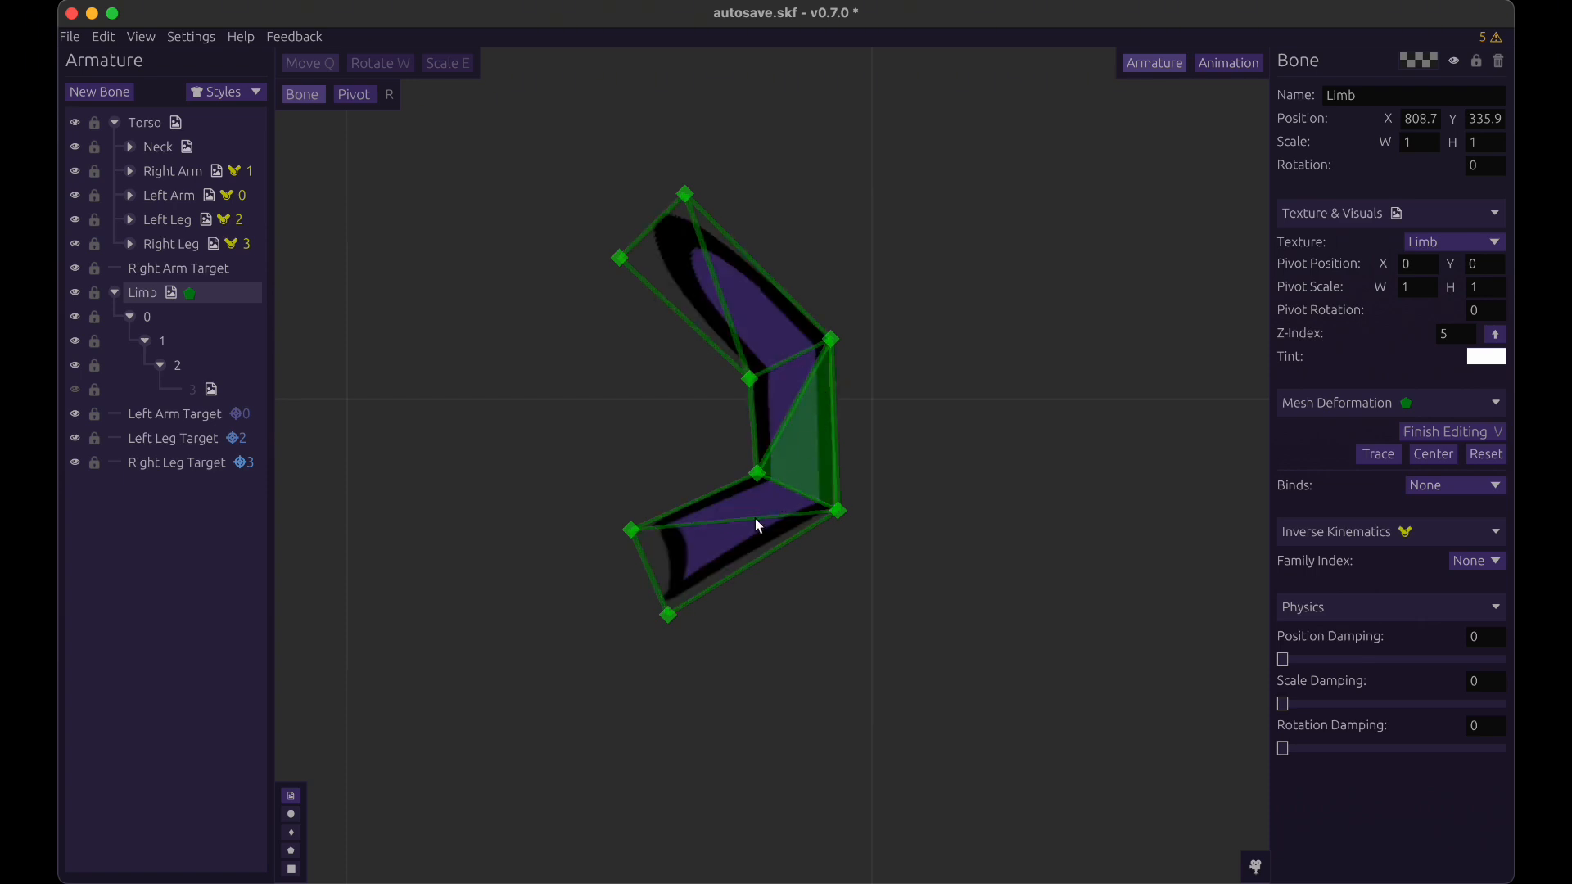
left_click(1450, 501)
left_click(1437, 532)
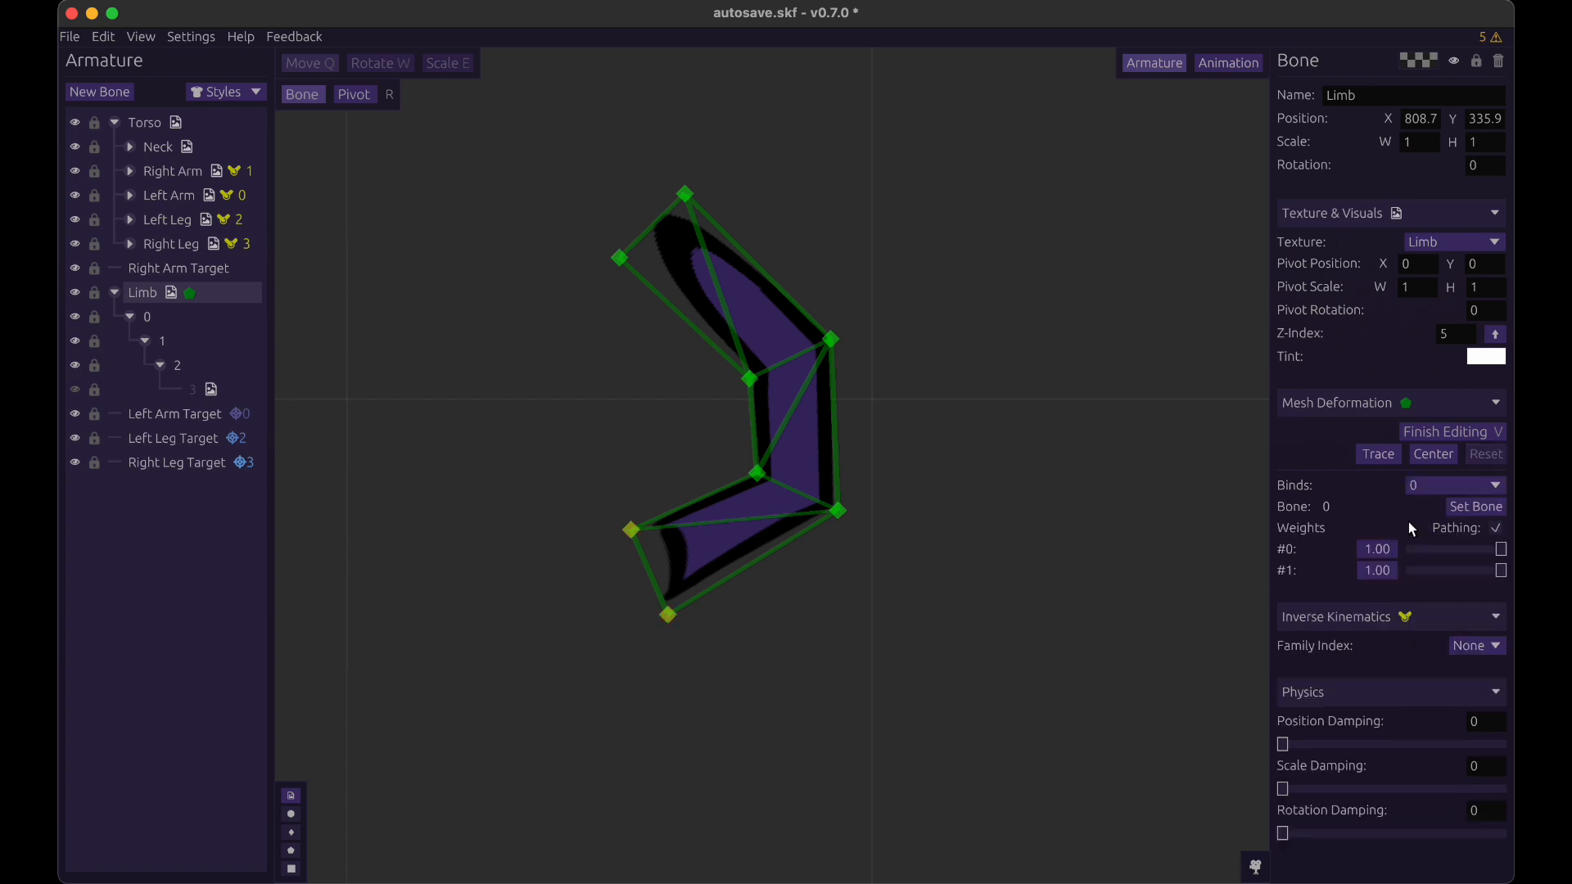
left_click(1461, 487)
left_click(1445, 552)
left_click(1434, 486)
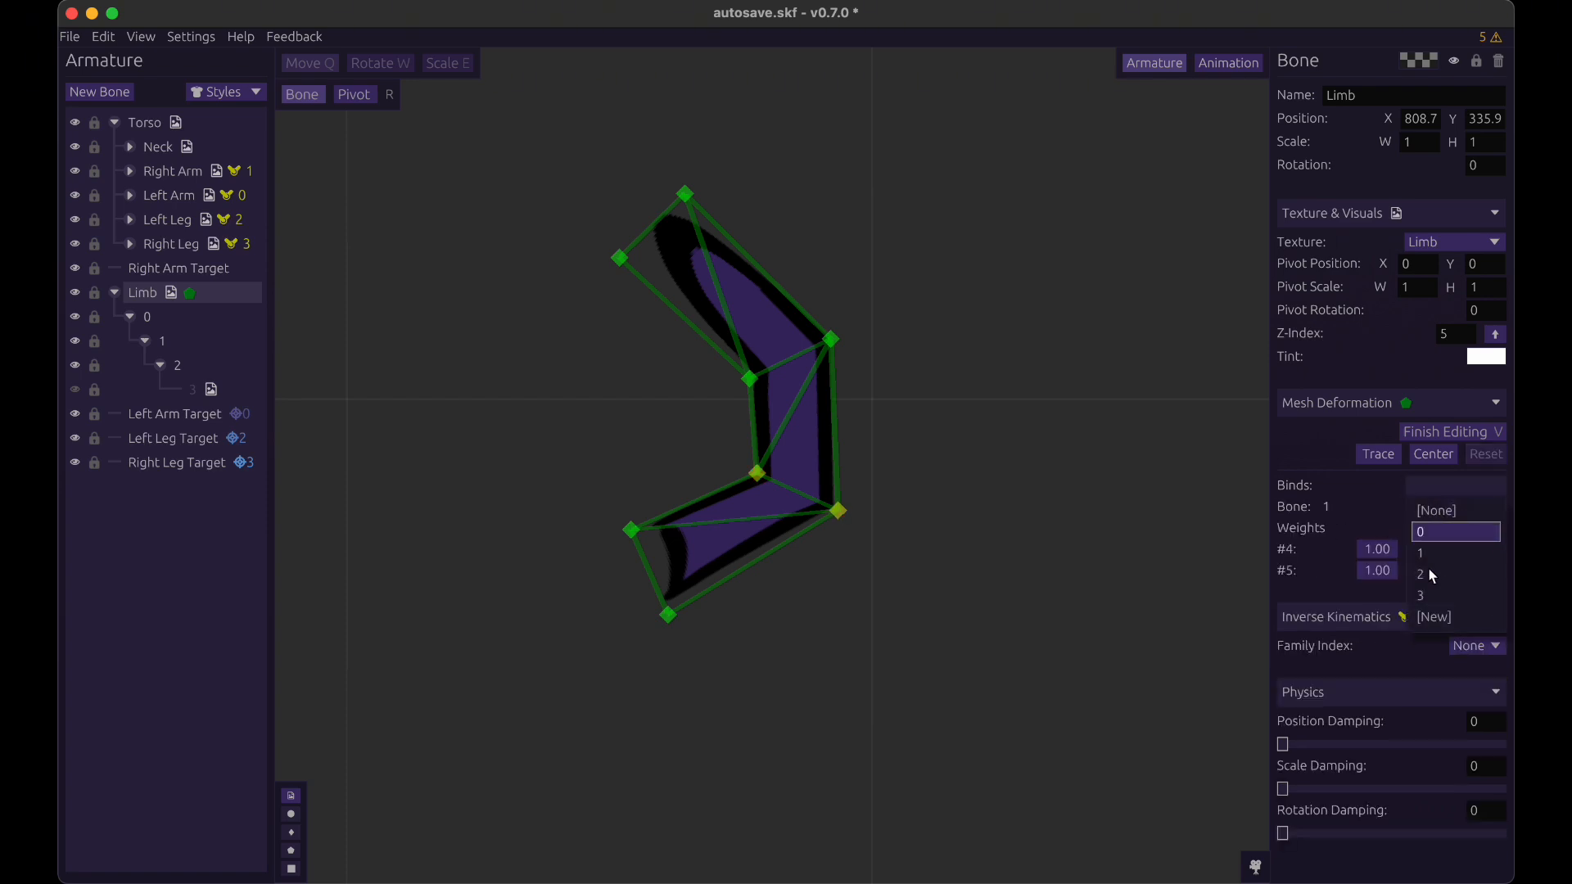
left_click(1431, 575)
left_click(1438, 487)
left_click(1443, 595)
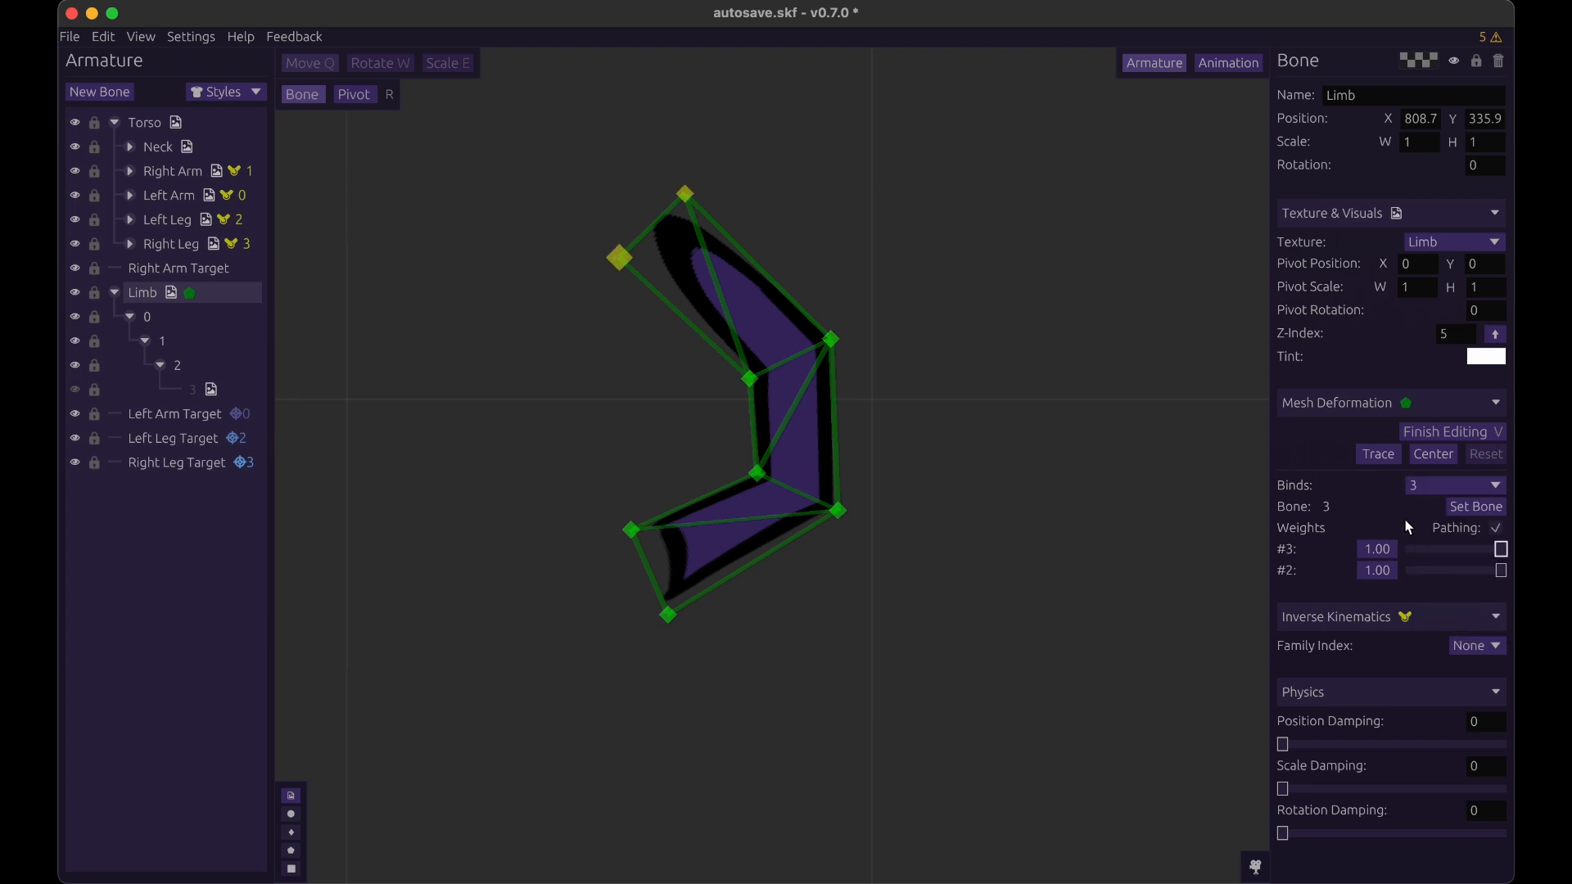
left_click(1436, 485)
left_click(1435, 530)
- Move the whole Limb bone to about X 721.3, Y 496.8
left_click(164, 319)
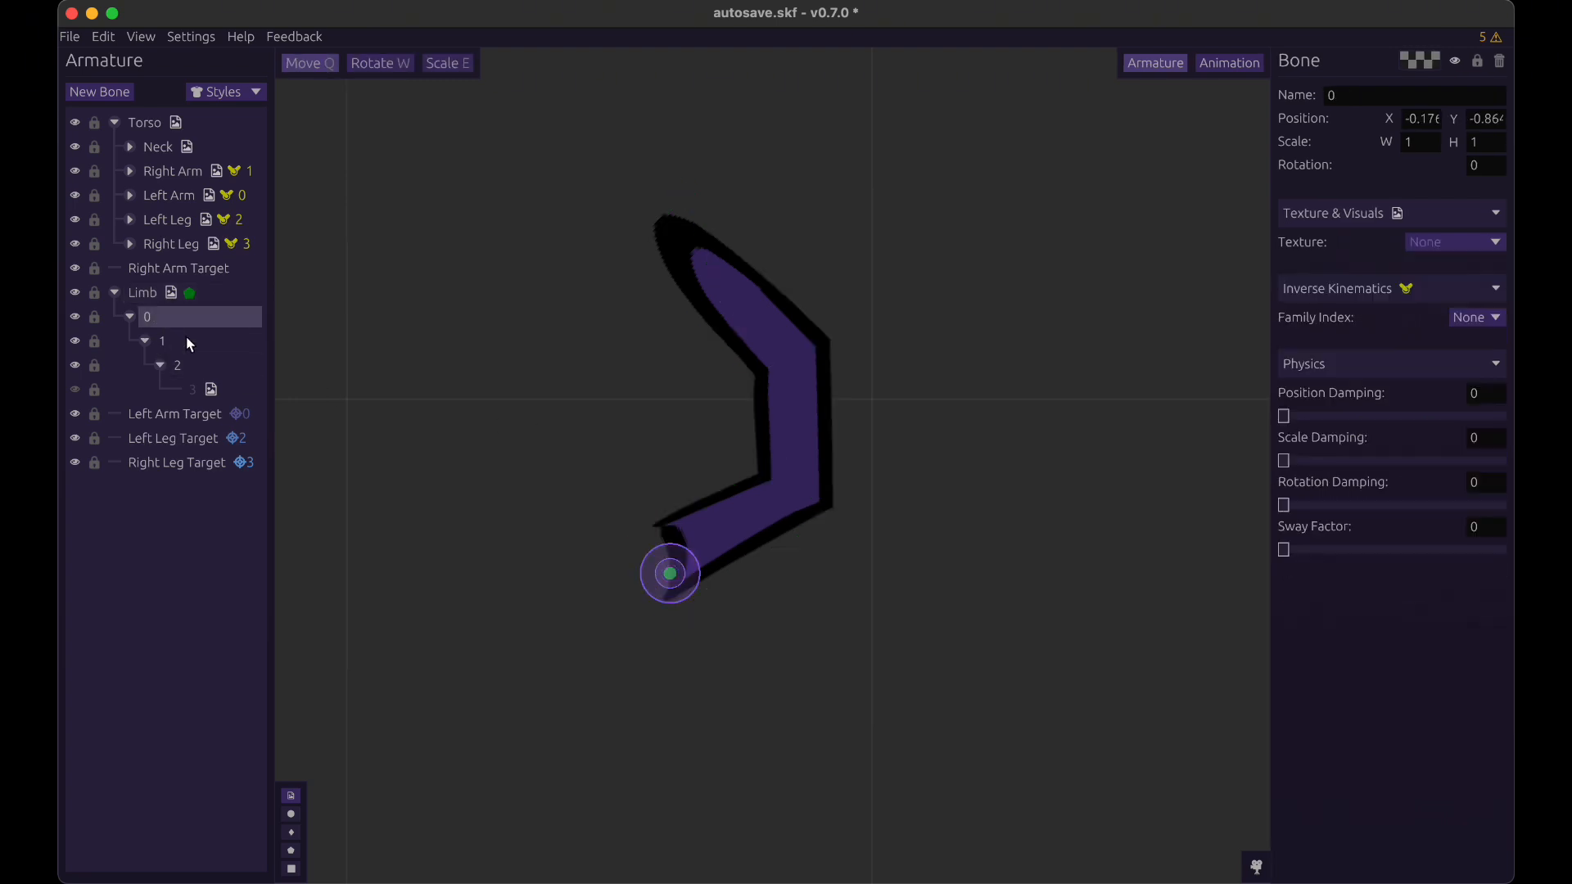
left_click(211, 296)
left_click_drag(871, 408, 813, 341)
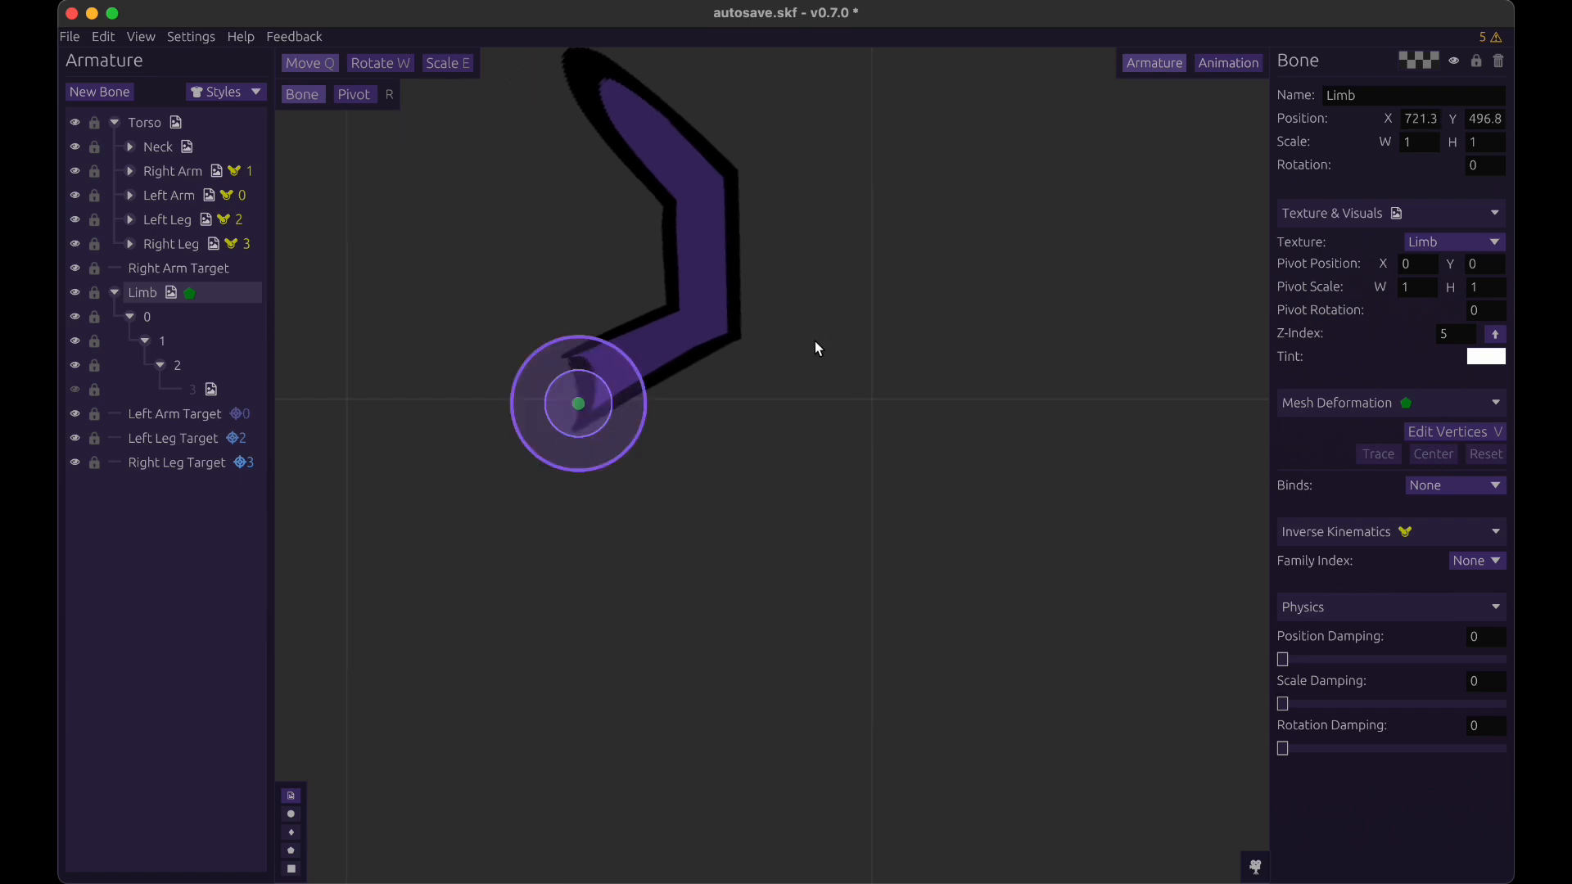
scroll(813, 340, "up", 3)
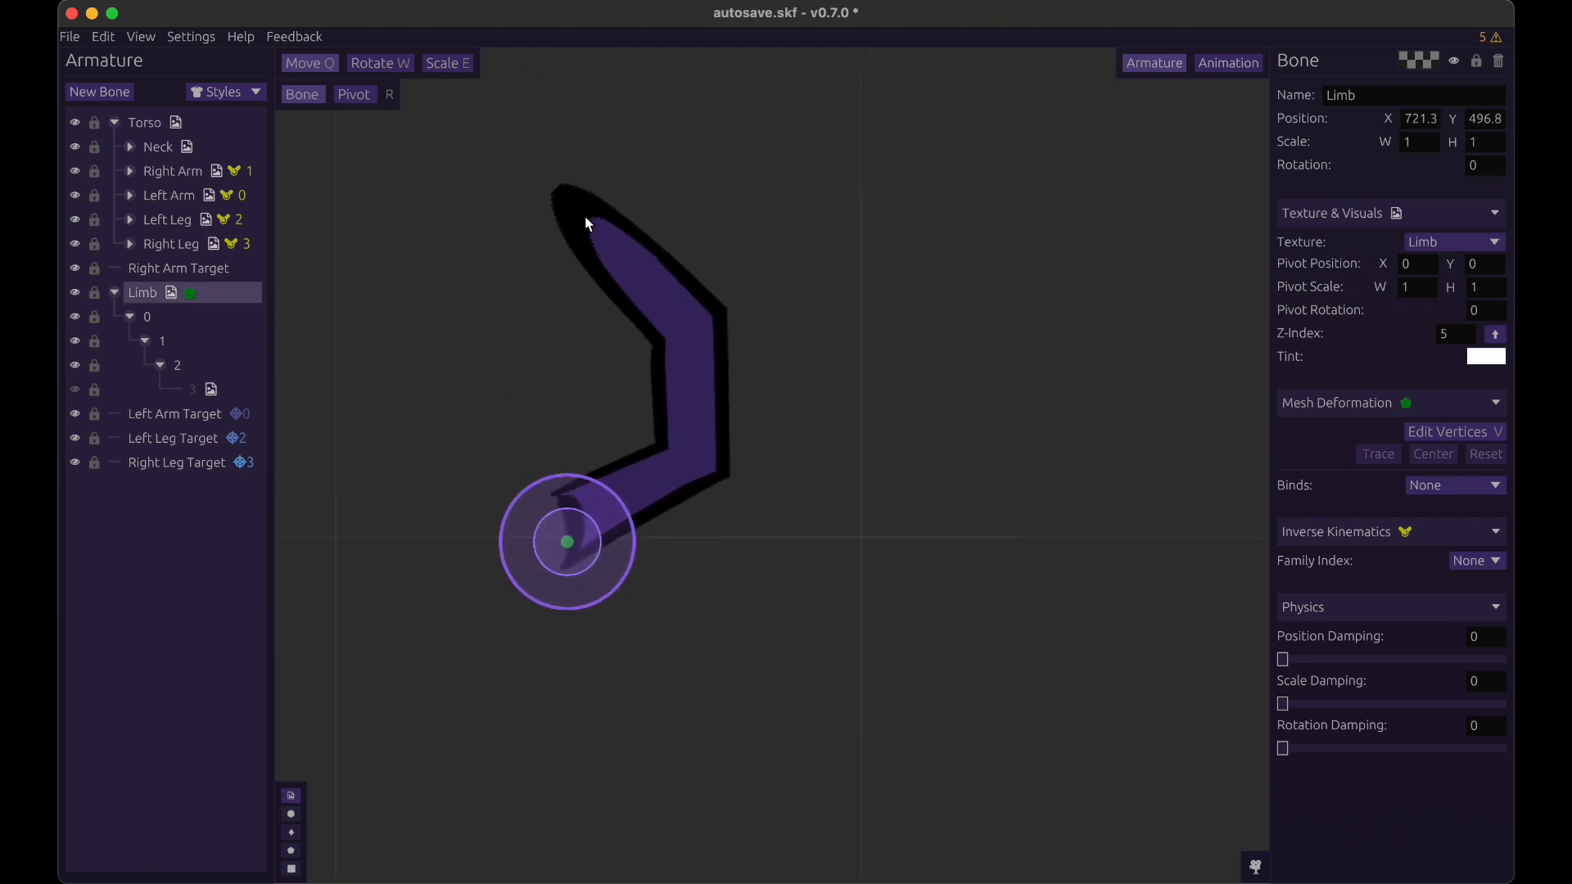
- Straighten the limb horizontally by moving bone 1 to about X 191.3, Y 0.7, bone 2 to about X 188, Y -2, and bone 3 in line
left_click(183, 319)
left_click(211, 341)
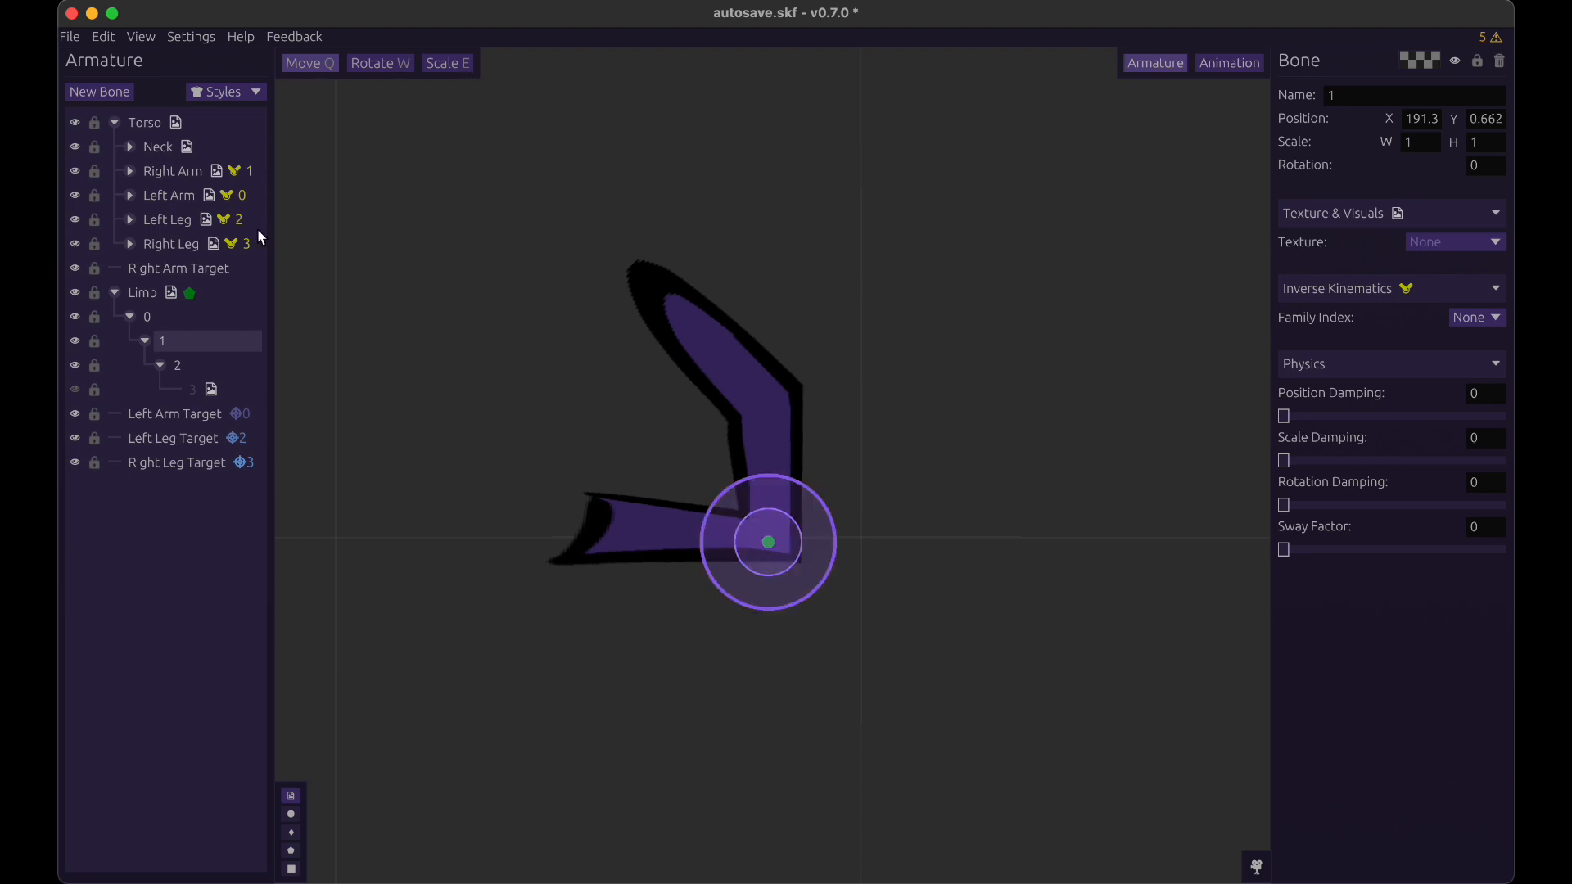
left_click(200, 365)
left_click_drag(908, 283, 1112, 421)
left_click(231, 389)
left_click_drag(1168, 316, 979, 344)
left_click(242, 360)
left_click_drag(901, 282, 924, 275)
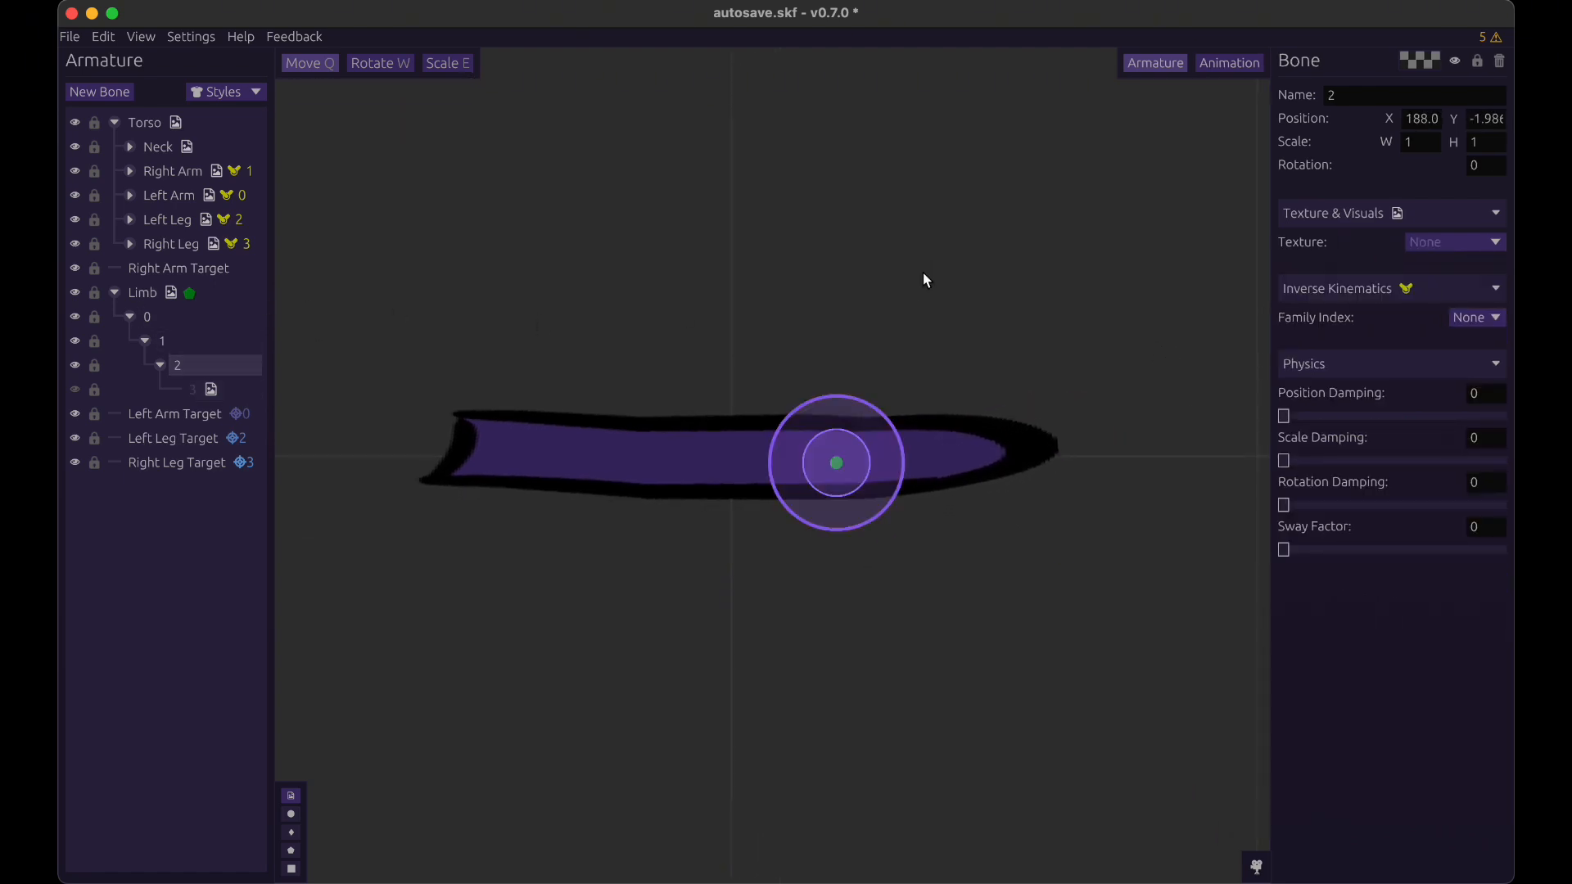
- Move the Limb's bone 1 diagonally down so the first segment bends away from bone 0
left_click(233, 326)
scroll(738, 278, "down", 2)
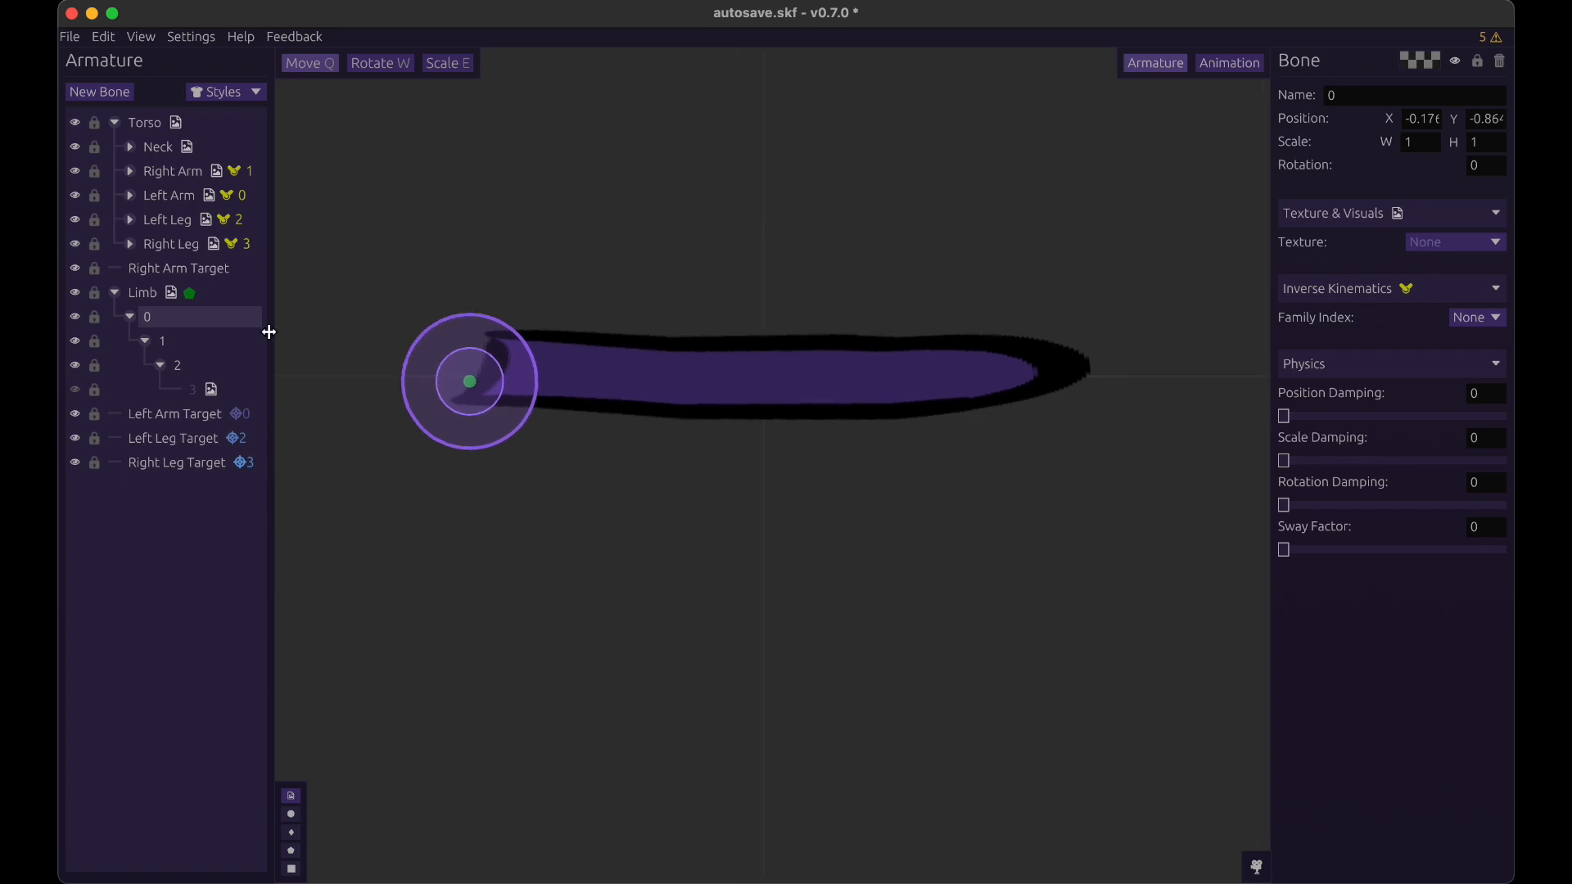
left_click_drag(625, 529, 688, 483)
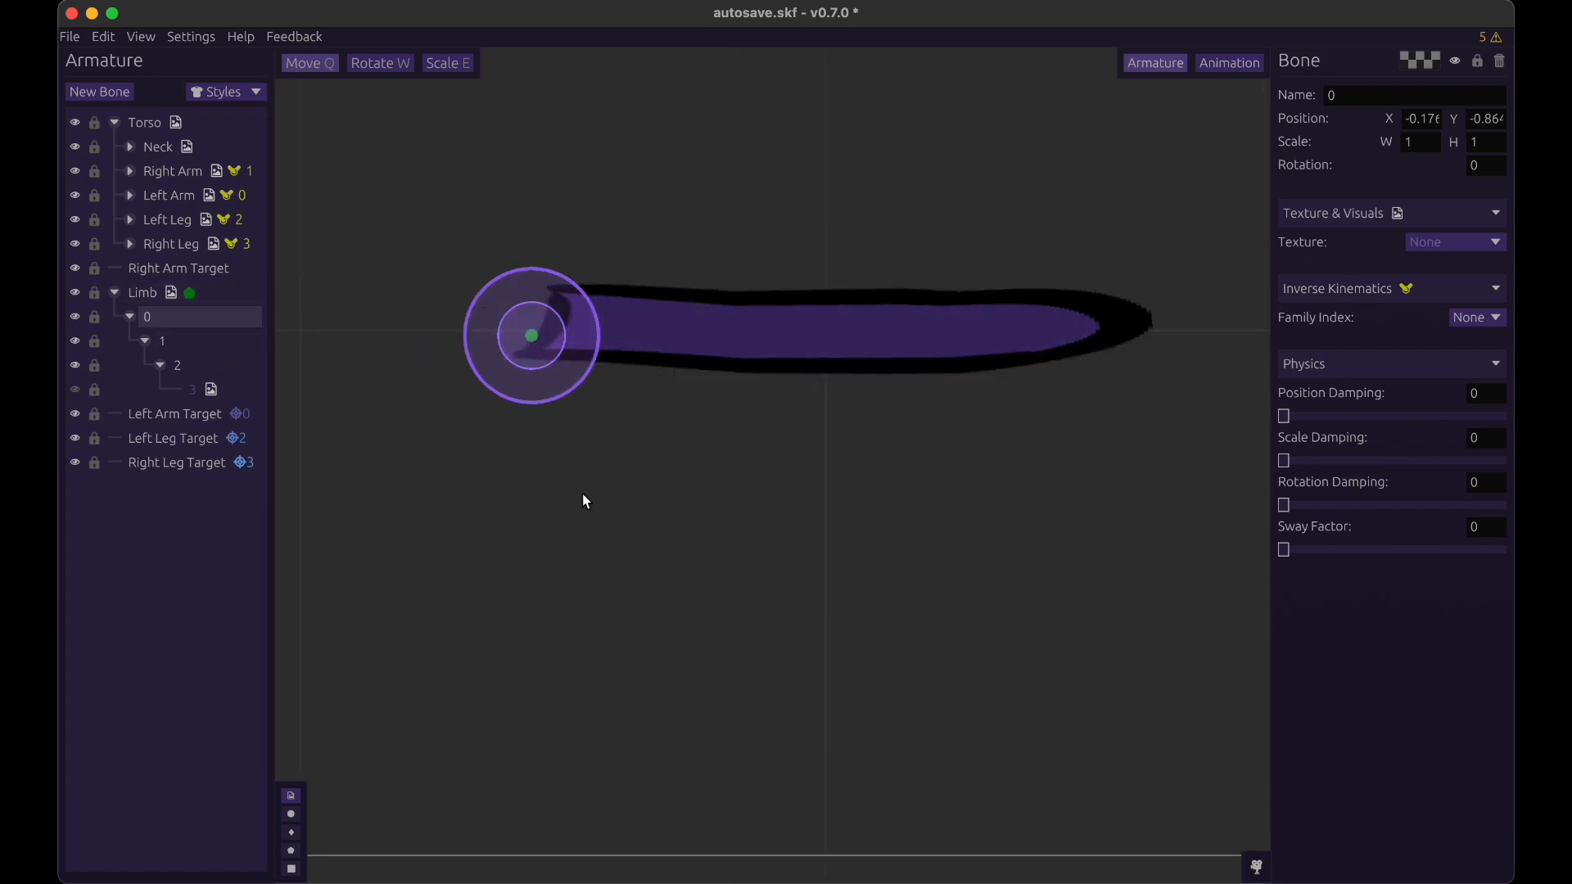
scroll(537, 635, "left", 5)
left_click(172, 341)
scroll(598, 534, "right", 3)
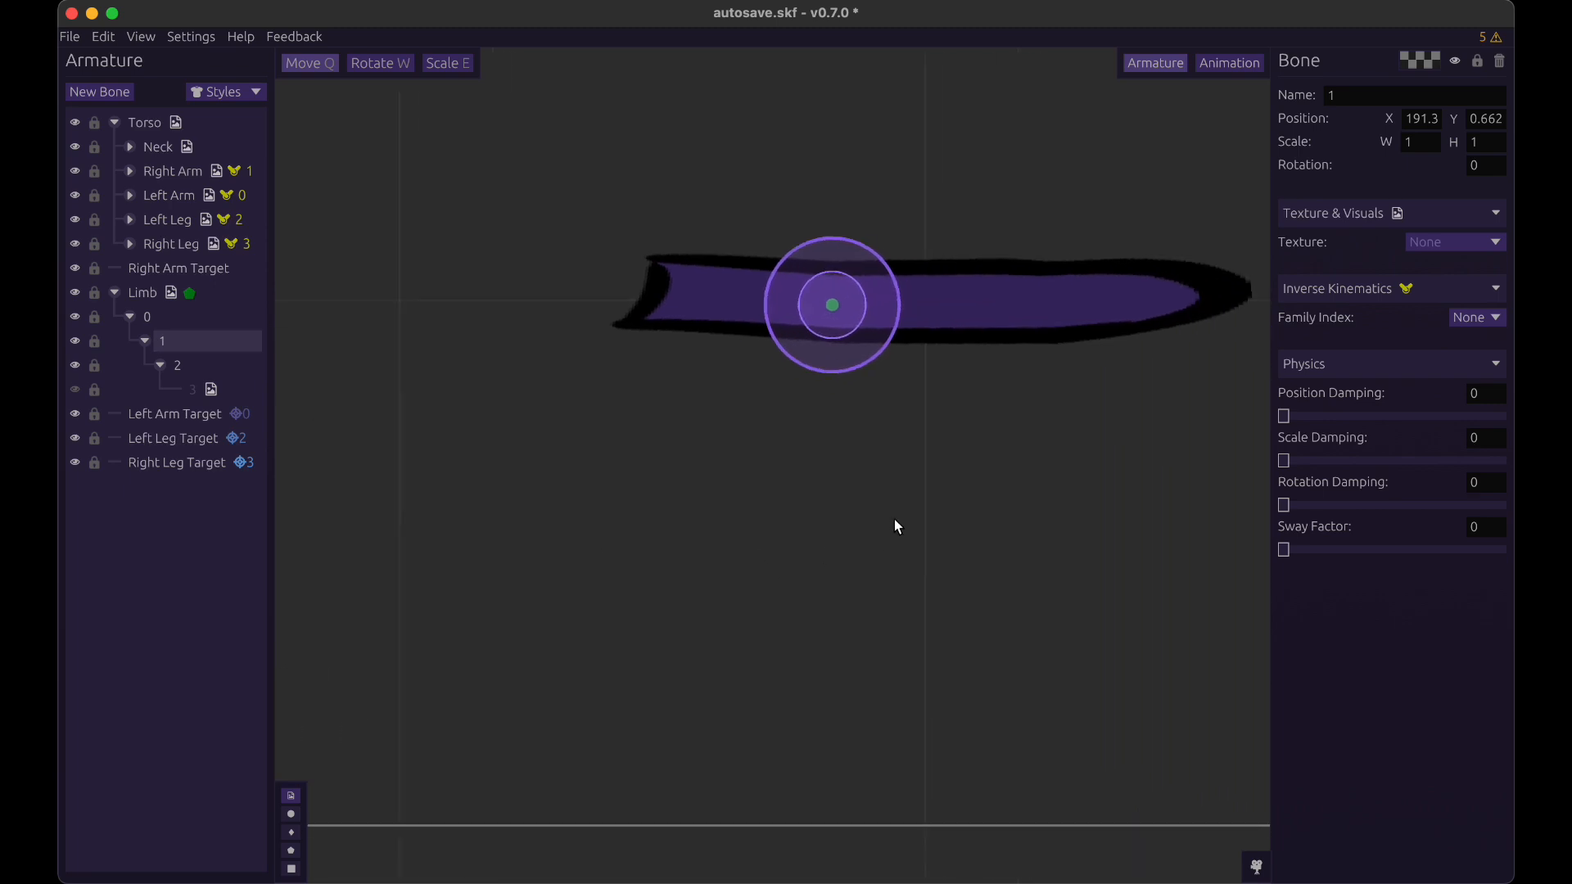
left_click_drag(892, 519, 804, 623)
- Bend the rest of the limb by moving bone 2 down below bone 1 and bone 3 to about X -204.6, Y 15.9
left_click(241, 392)
left_click(236, 369)
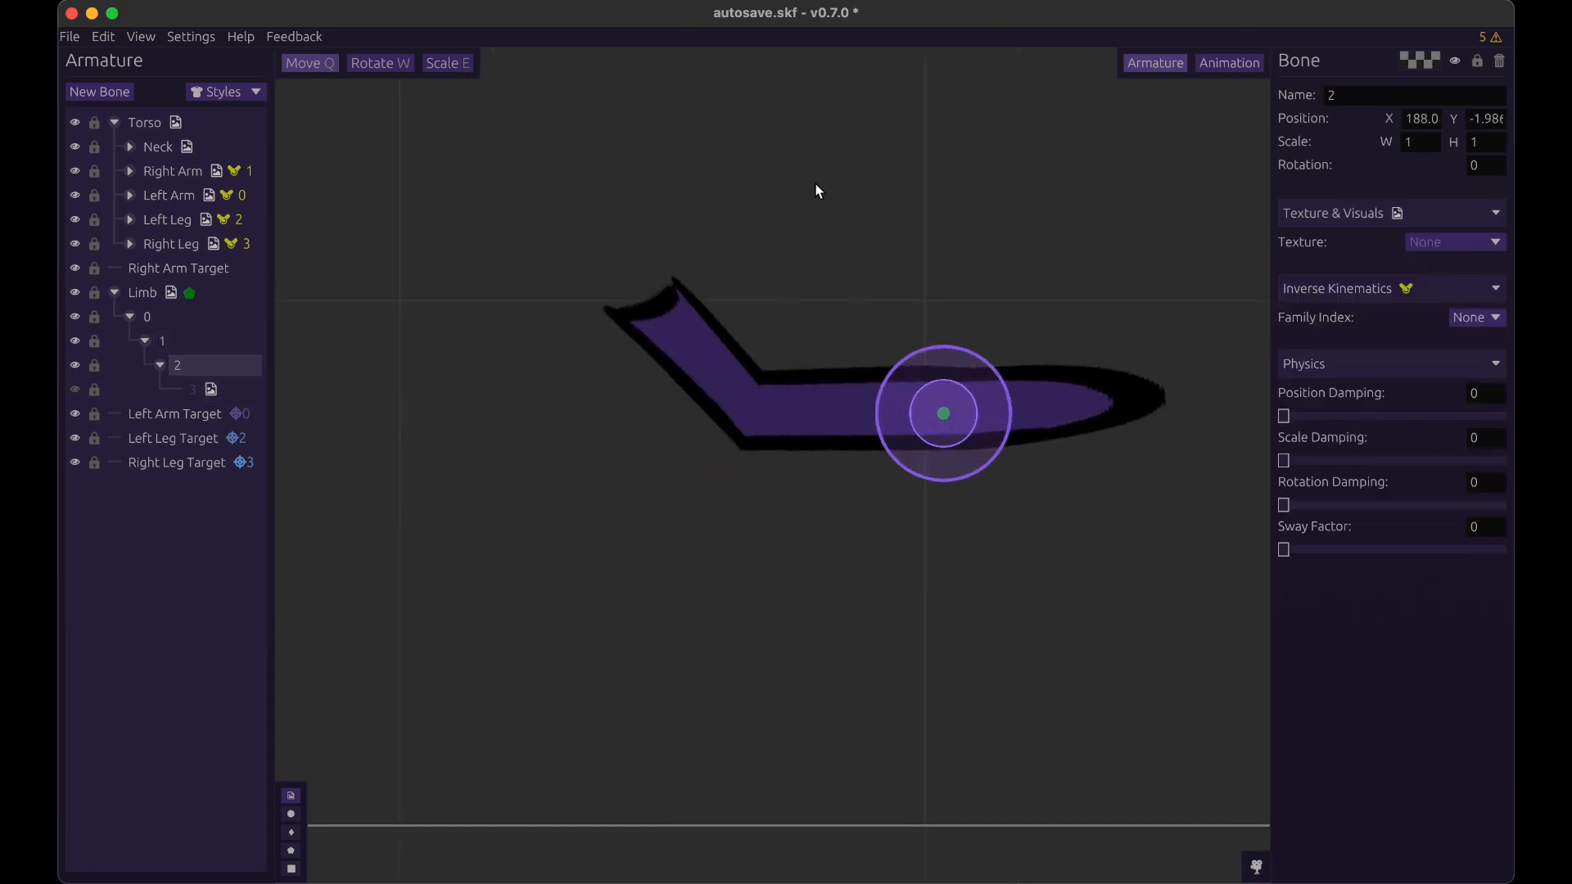
left_click_drag(752, 184, 524, 370)
left_click(232, 388)
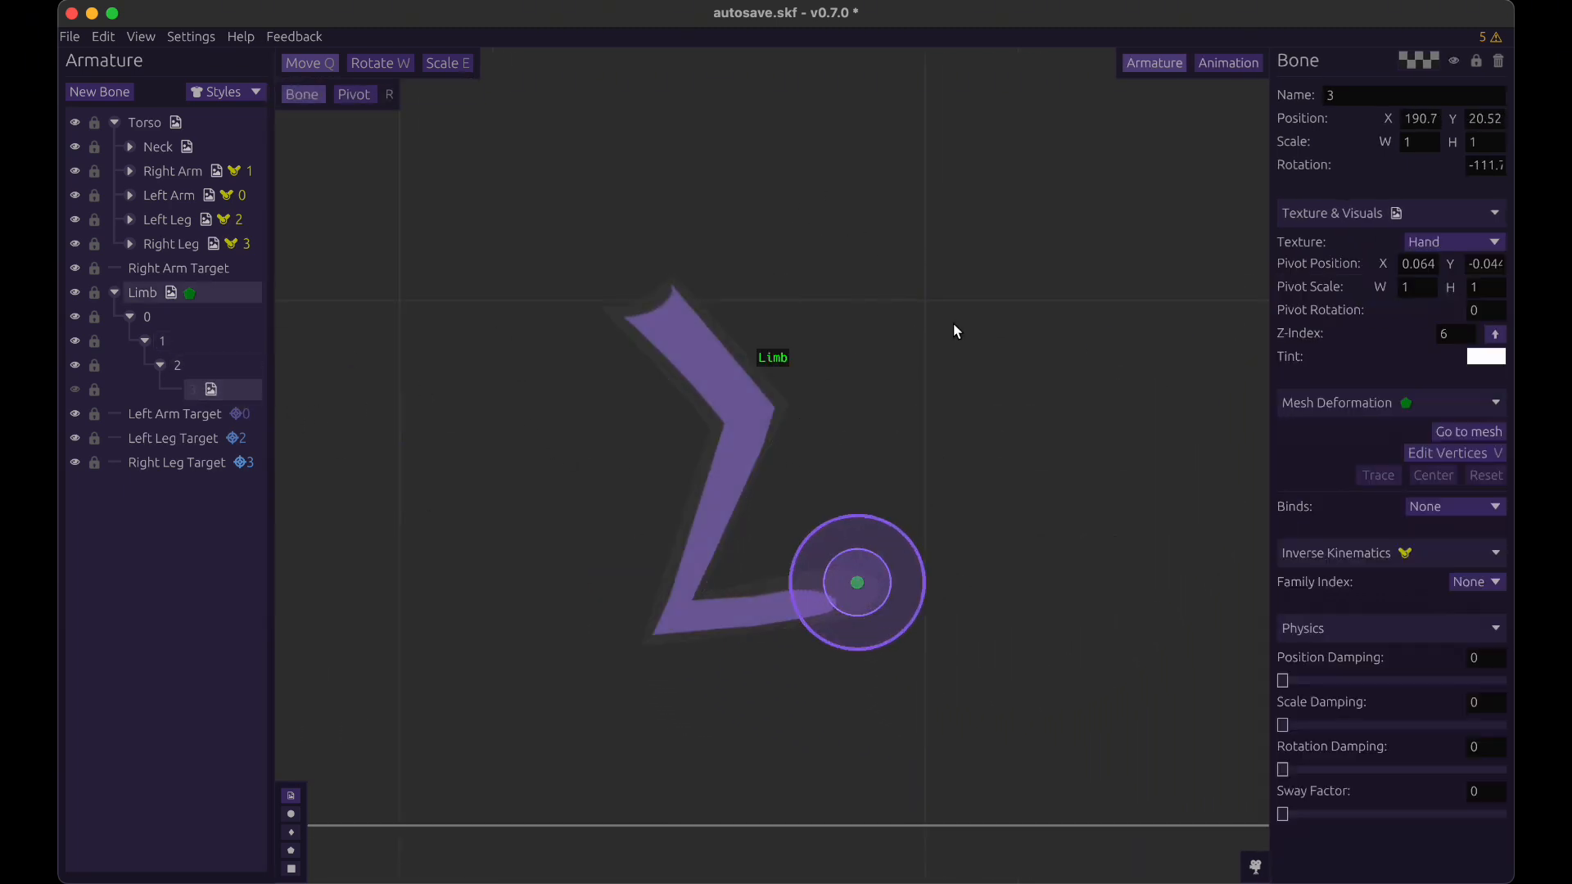
left_click_drag(955, 330, 555, 320)
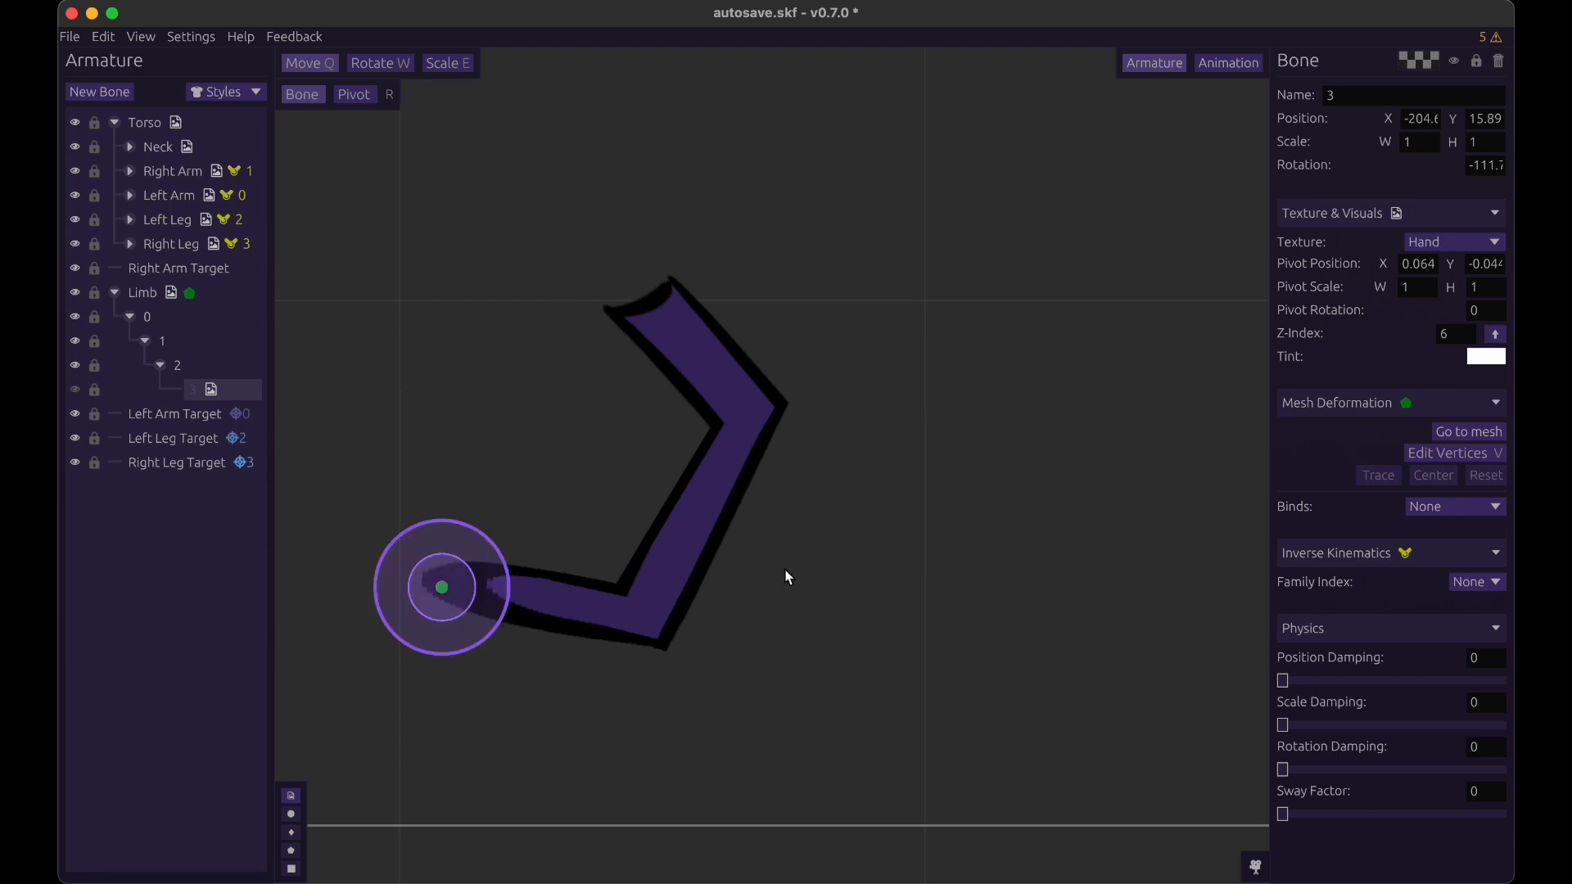
scroll(876, 563, "left", 1)
scroll(878, 563, "left", 2)
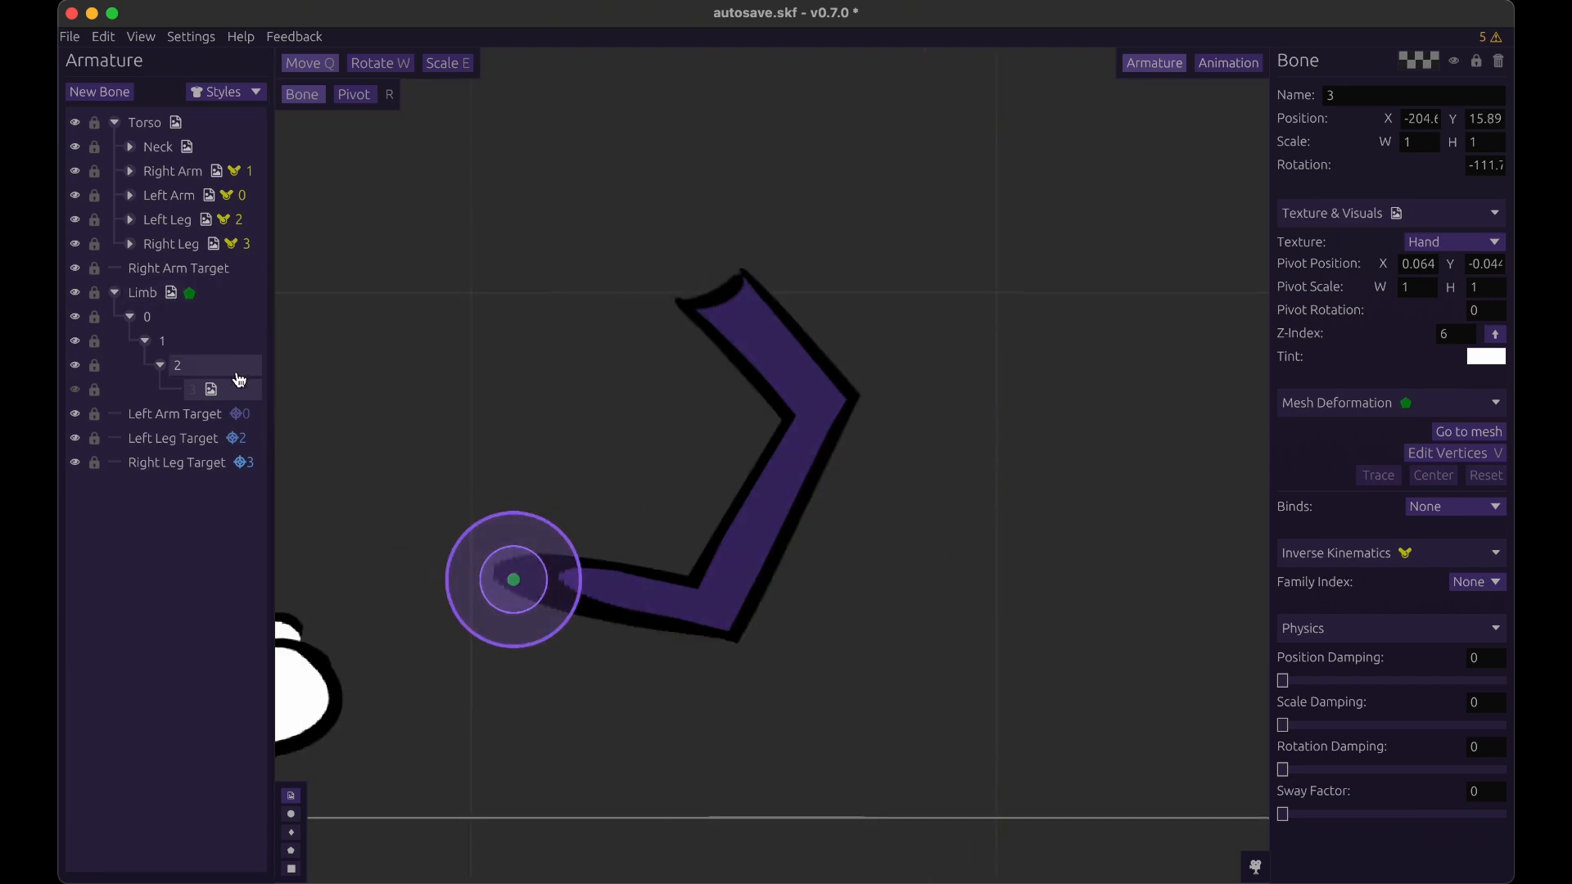
- Turn off Pathing for the Limb's binds 0, 1, 2 and 3
left_click(238, 293)
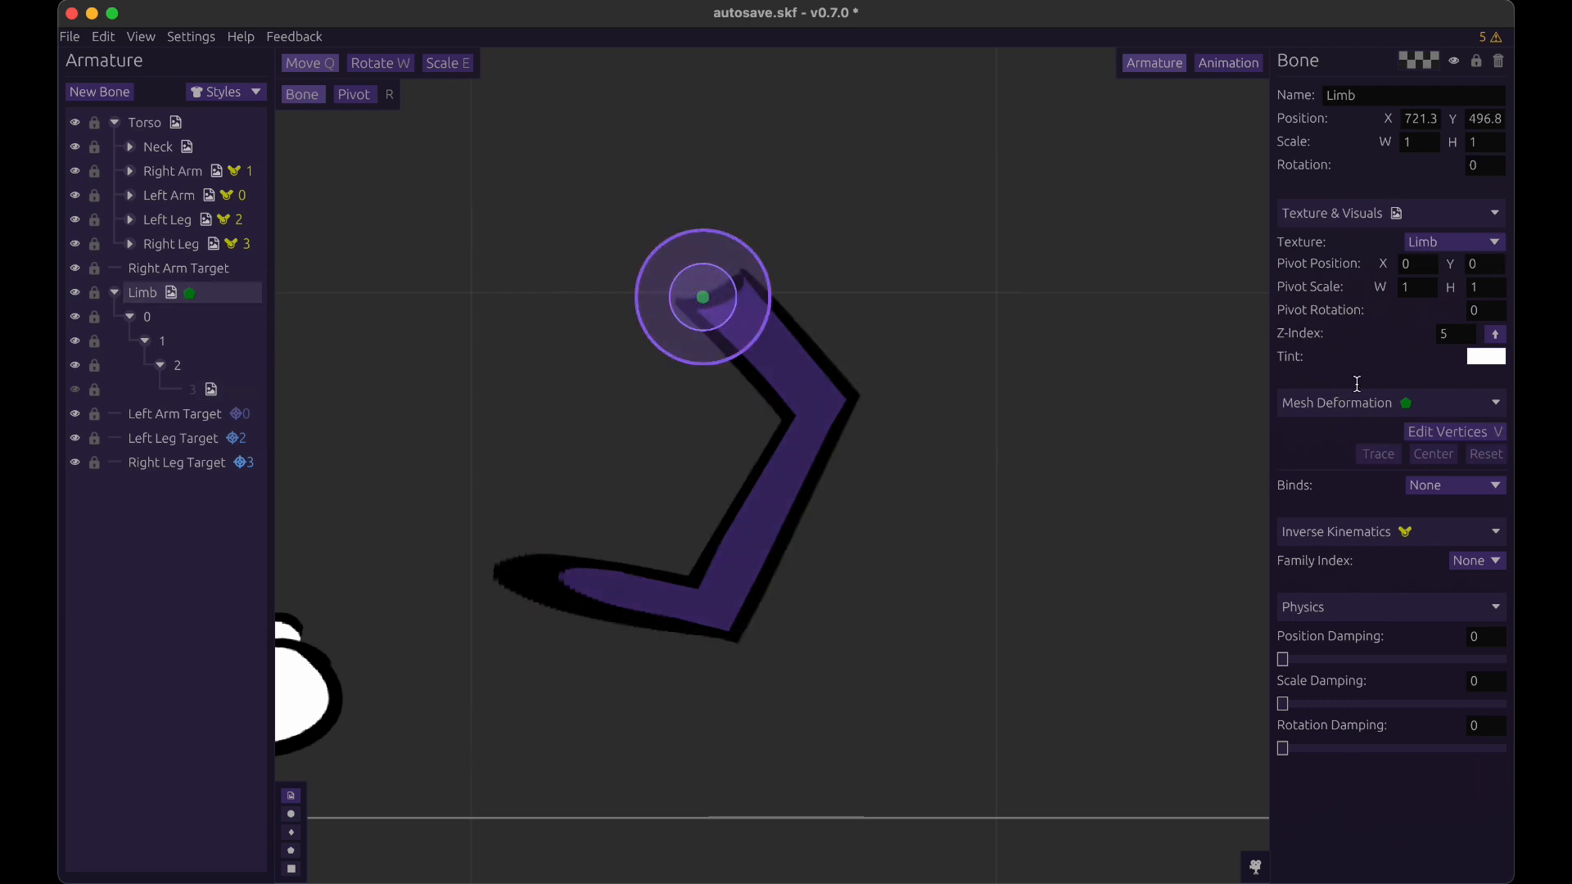
left_click(1465, 485)
left_click(1473, 506)
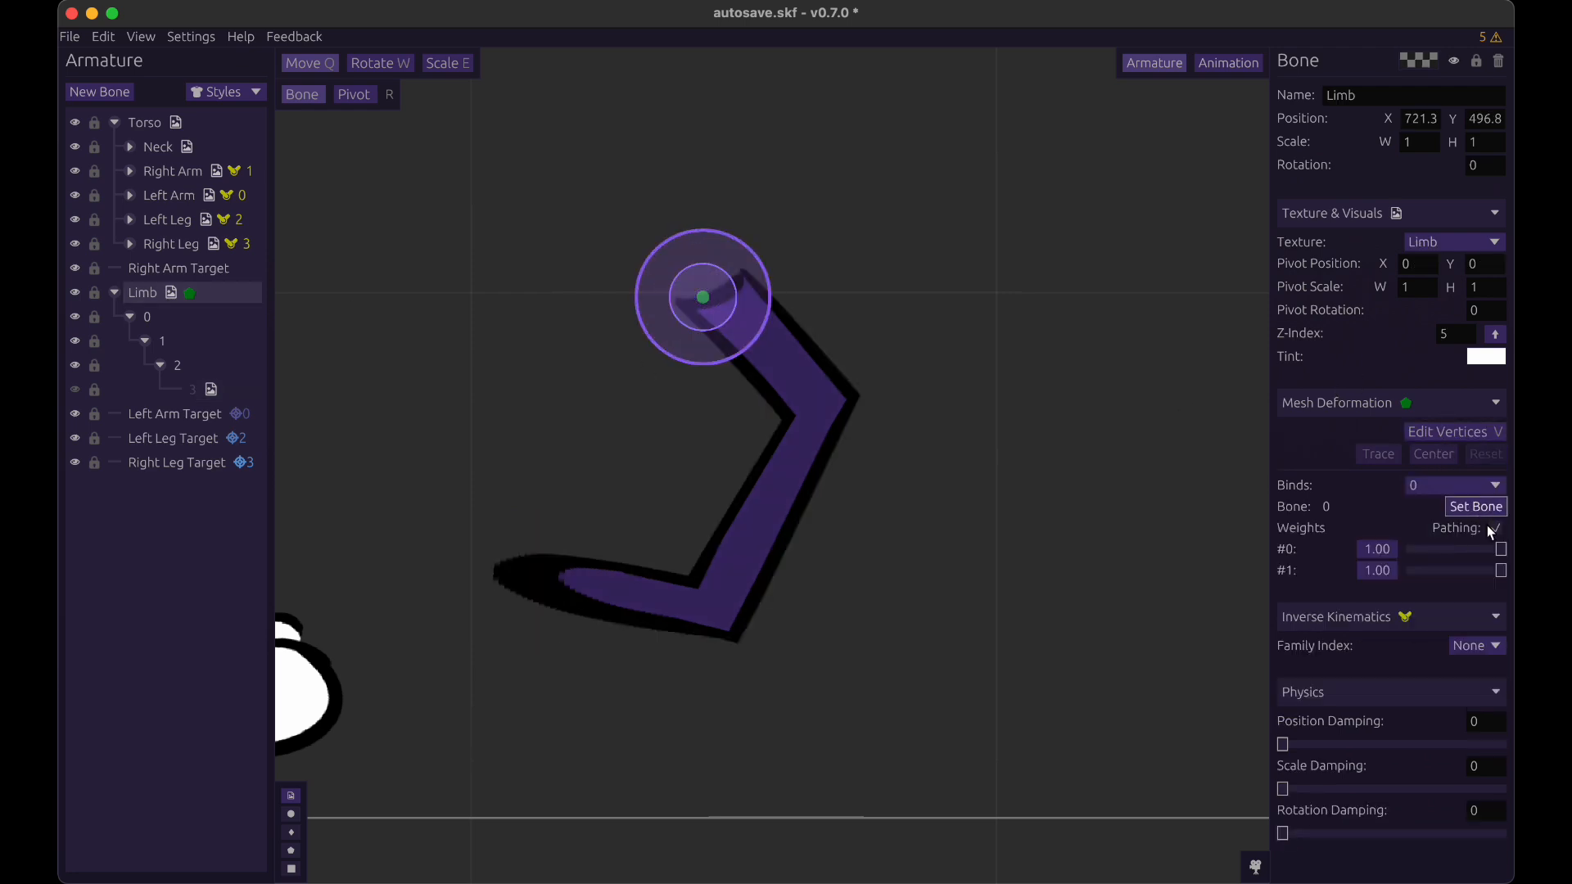
left_click(1462, 488)
left_click(1437, 561)
left_click(1498, 530)
left_click(1462, 486)
left_click(1449, 573)
left_click(1444, 483)
left_click(1449, 595)
left_click(1496, 528)
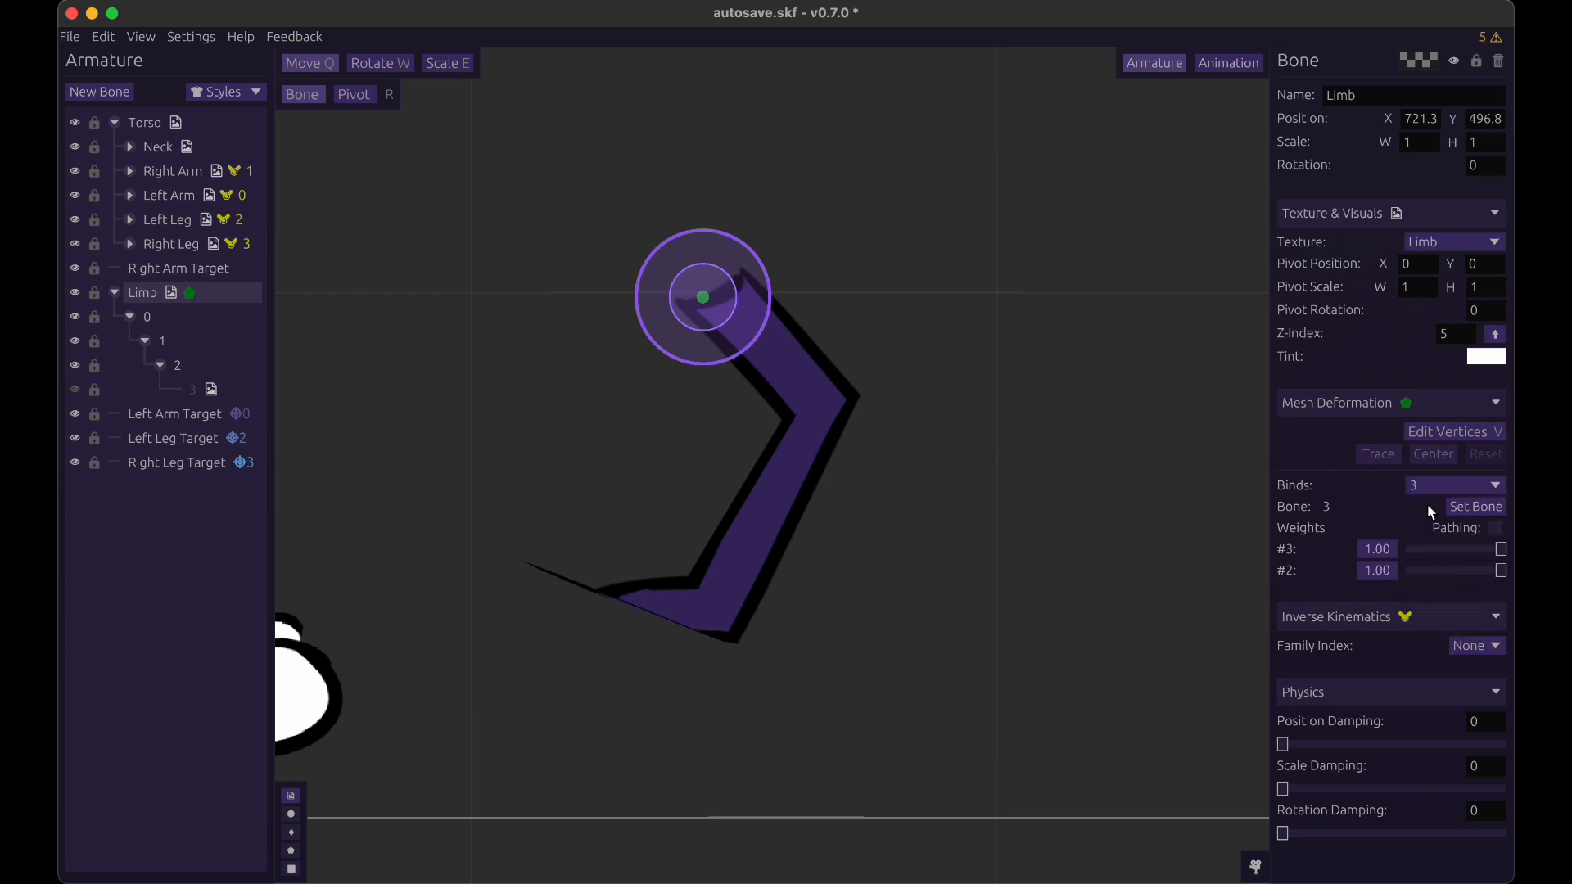
- Move the Limb's bone 1 to about X 178.7, Y 6.6, roughly level with bone 0
left_click(225, 317)
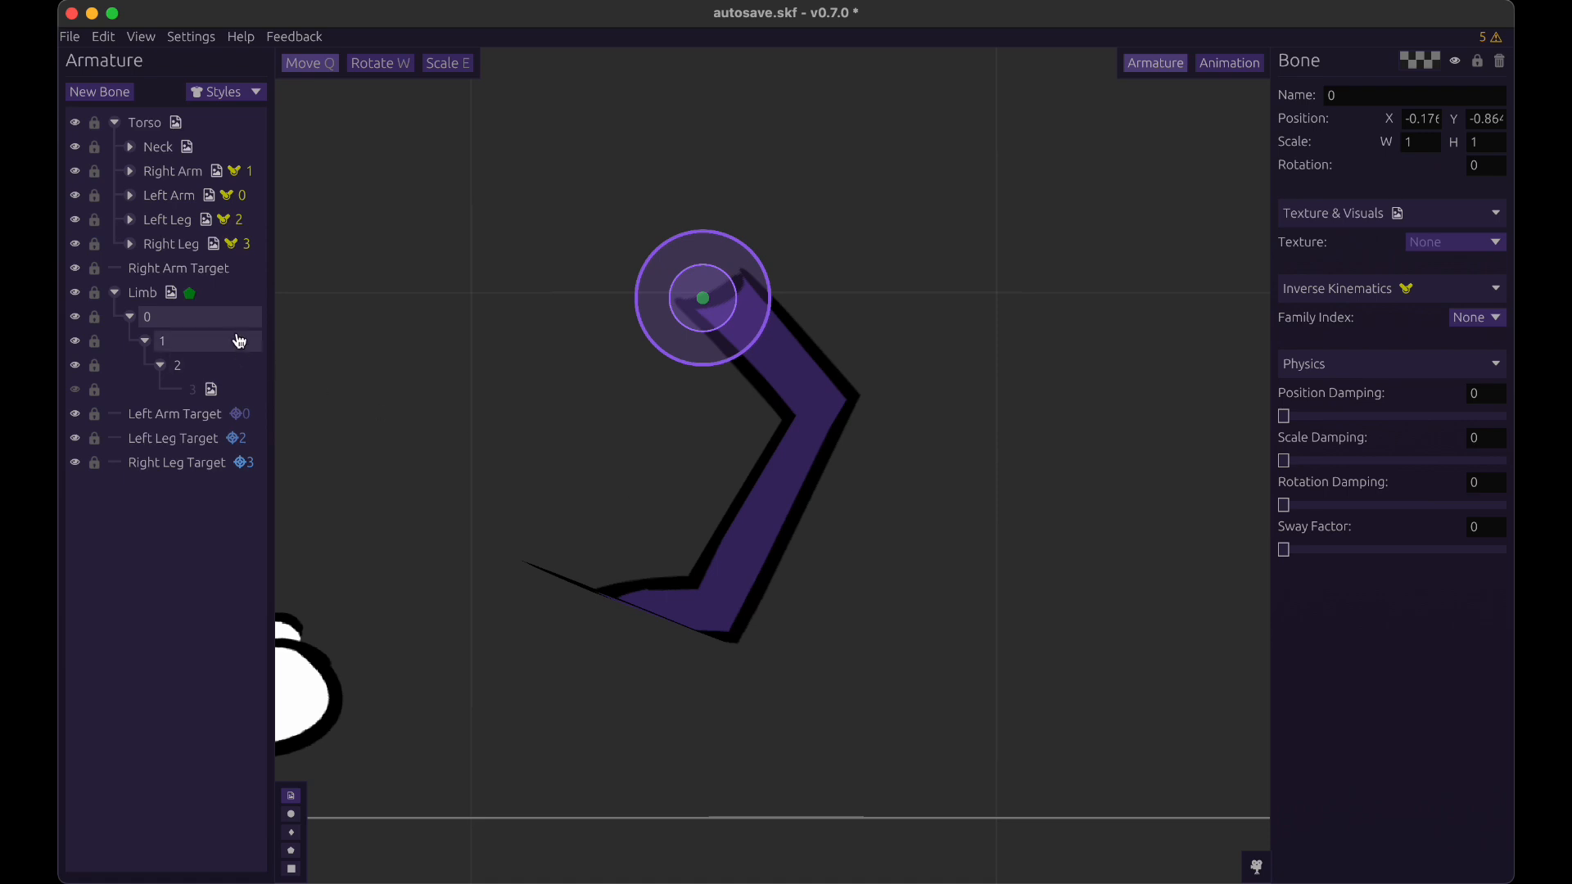
left_click(204, 341)
left_click_drag(972, 535, 922, 540)
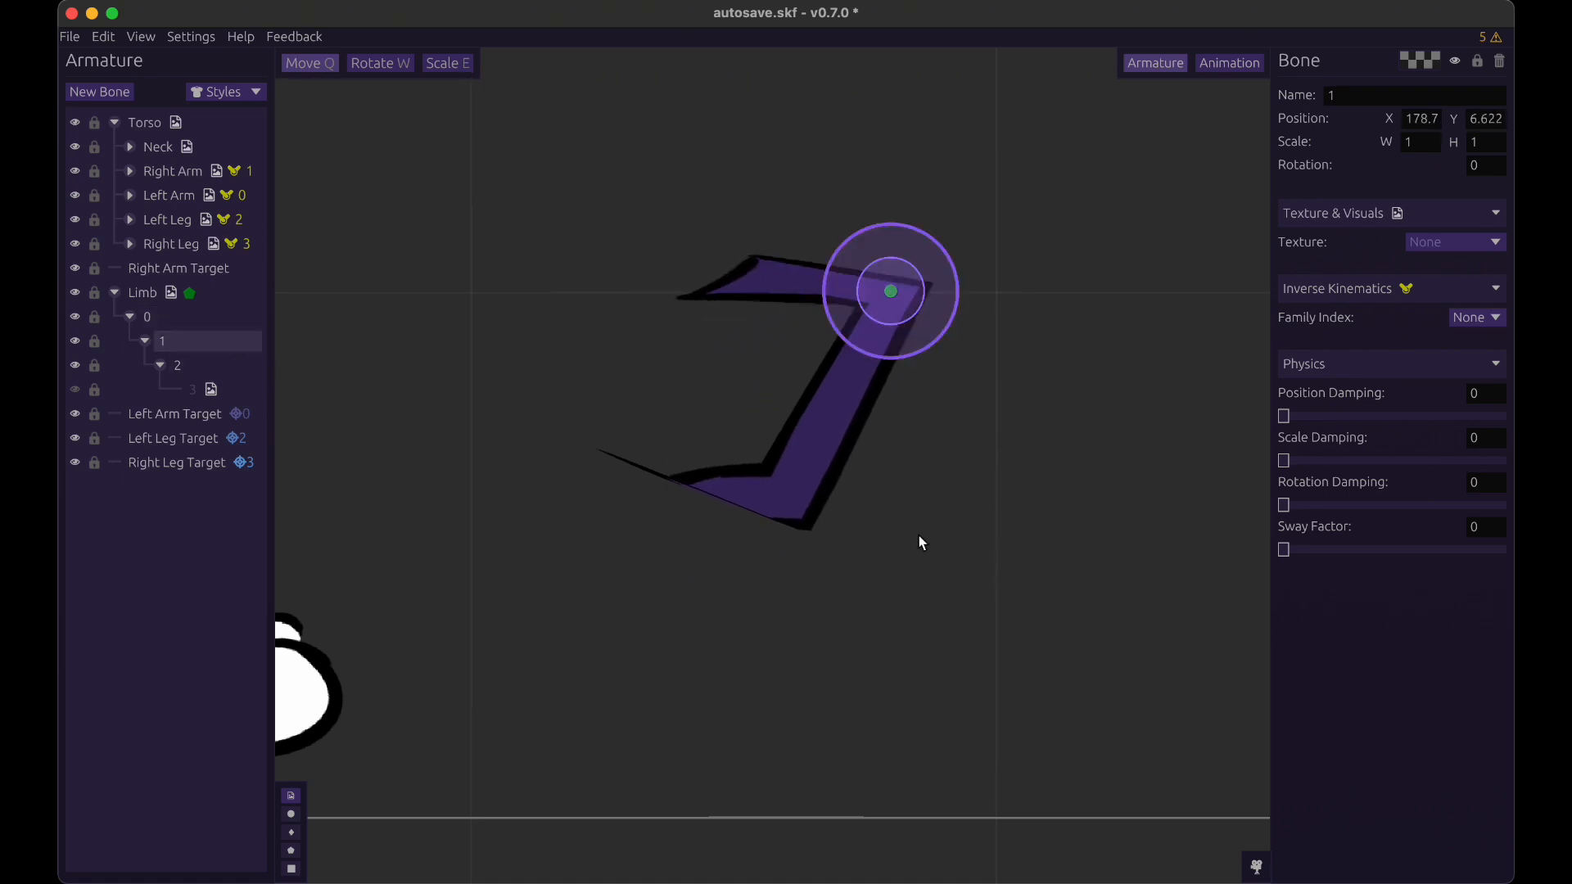
- Stretch the limb out horizontally by moving bone 2 level with bone 1 and bone 3 to about X 141.7, Y 11.3
left_click(208, 365)
left_click_drag(762, 631, 1079, 433)
left_click(215, 392)
scroll(819, 527, "right", 5)
left_click_drag(819, 527, 1183, 528)
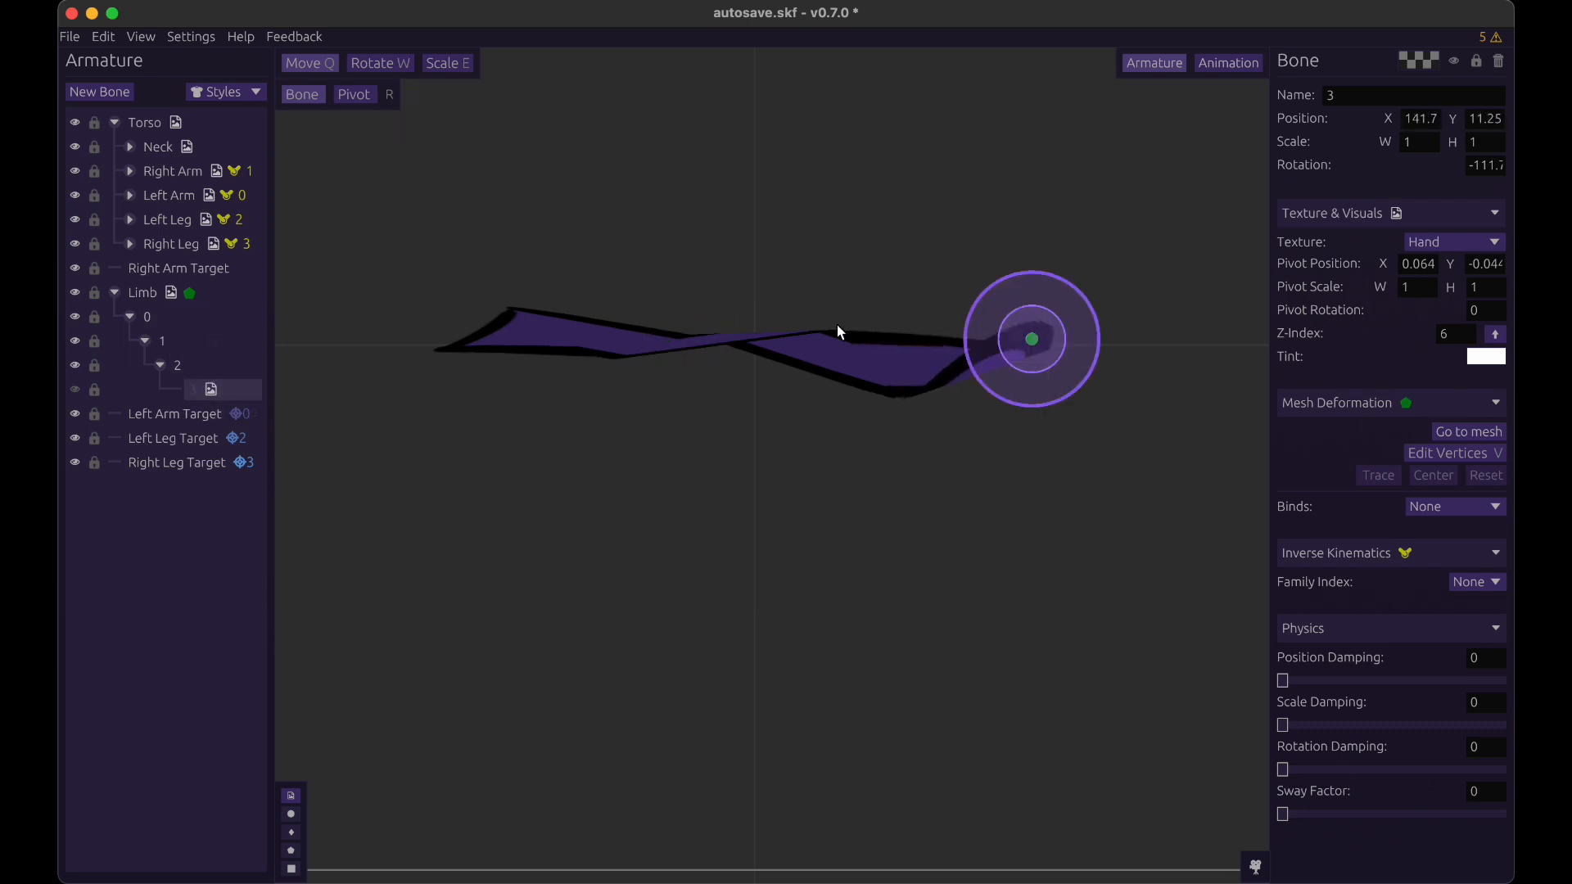
- Examine the Limb's bind 0 and the deformed mesh vertices in vertex editing mode
left_click(259, 293)
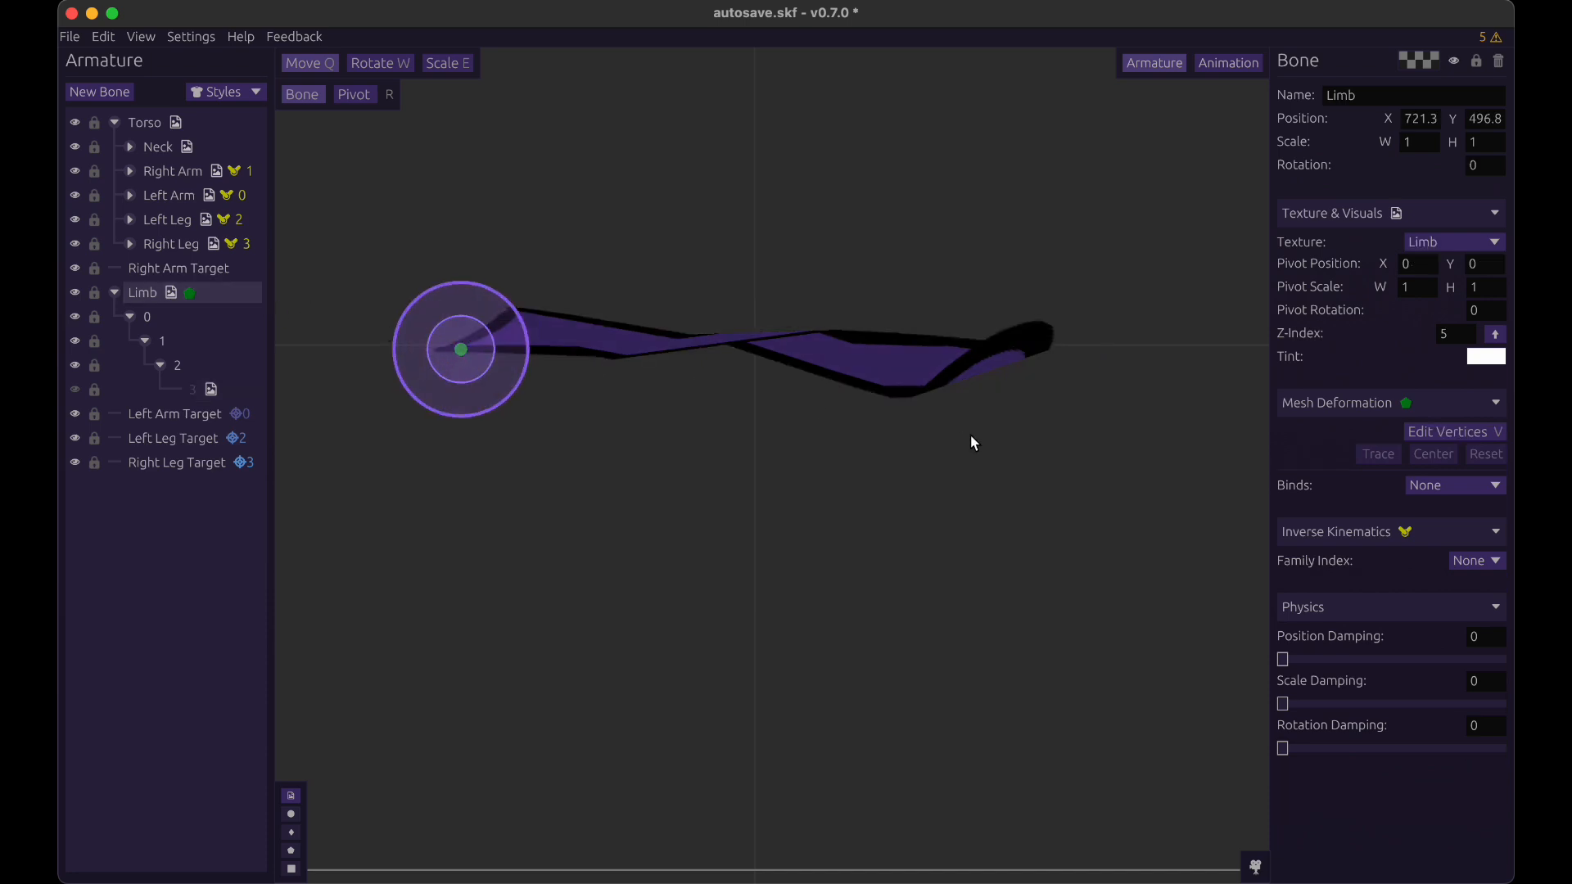
left_click(1432, 486)
left_click(1435, 533)
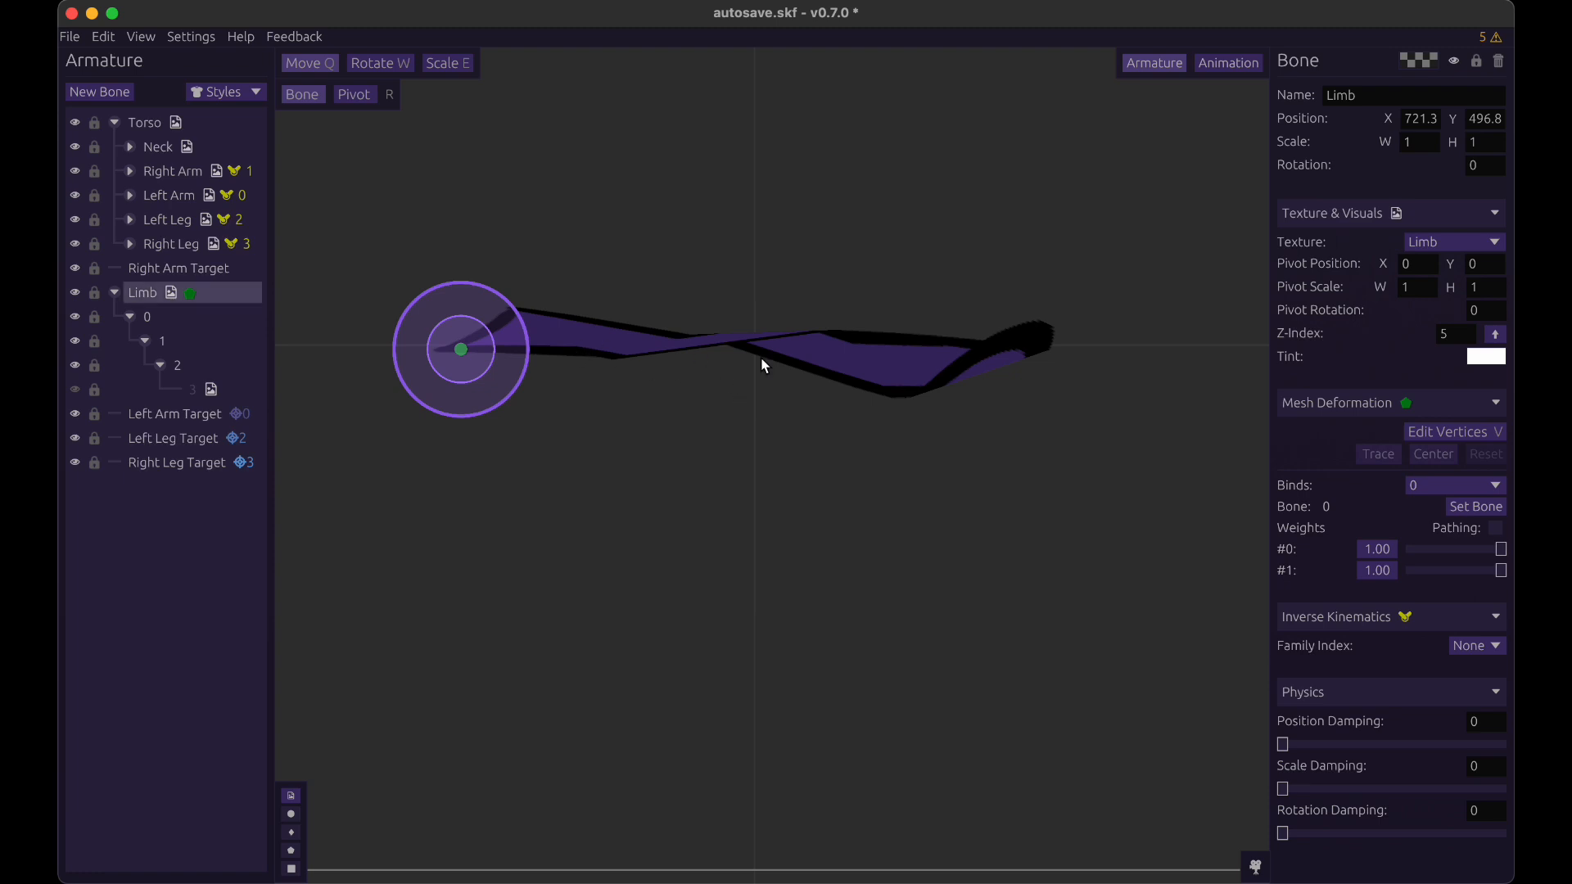
key("v")
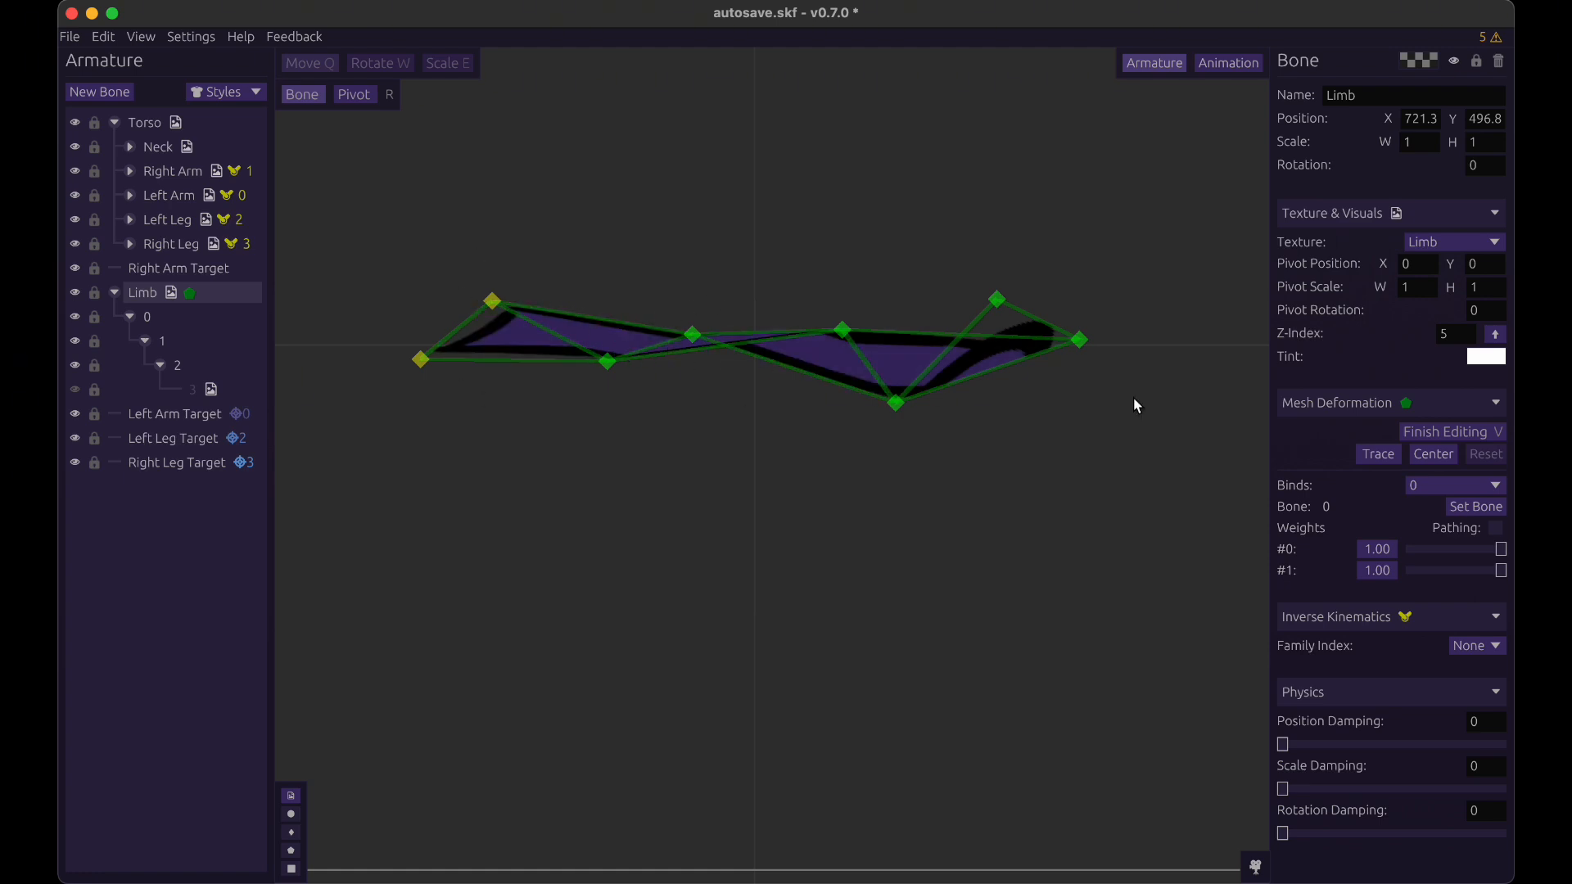
- Finish vertex editing and turn Pathing back on for the Limb's binds 0 through 3
left_click(1463, 438)
left_click(1455, 485)
left_click(1488, 531)
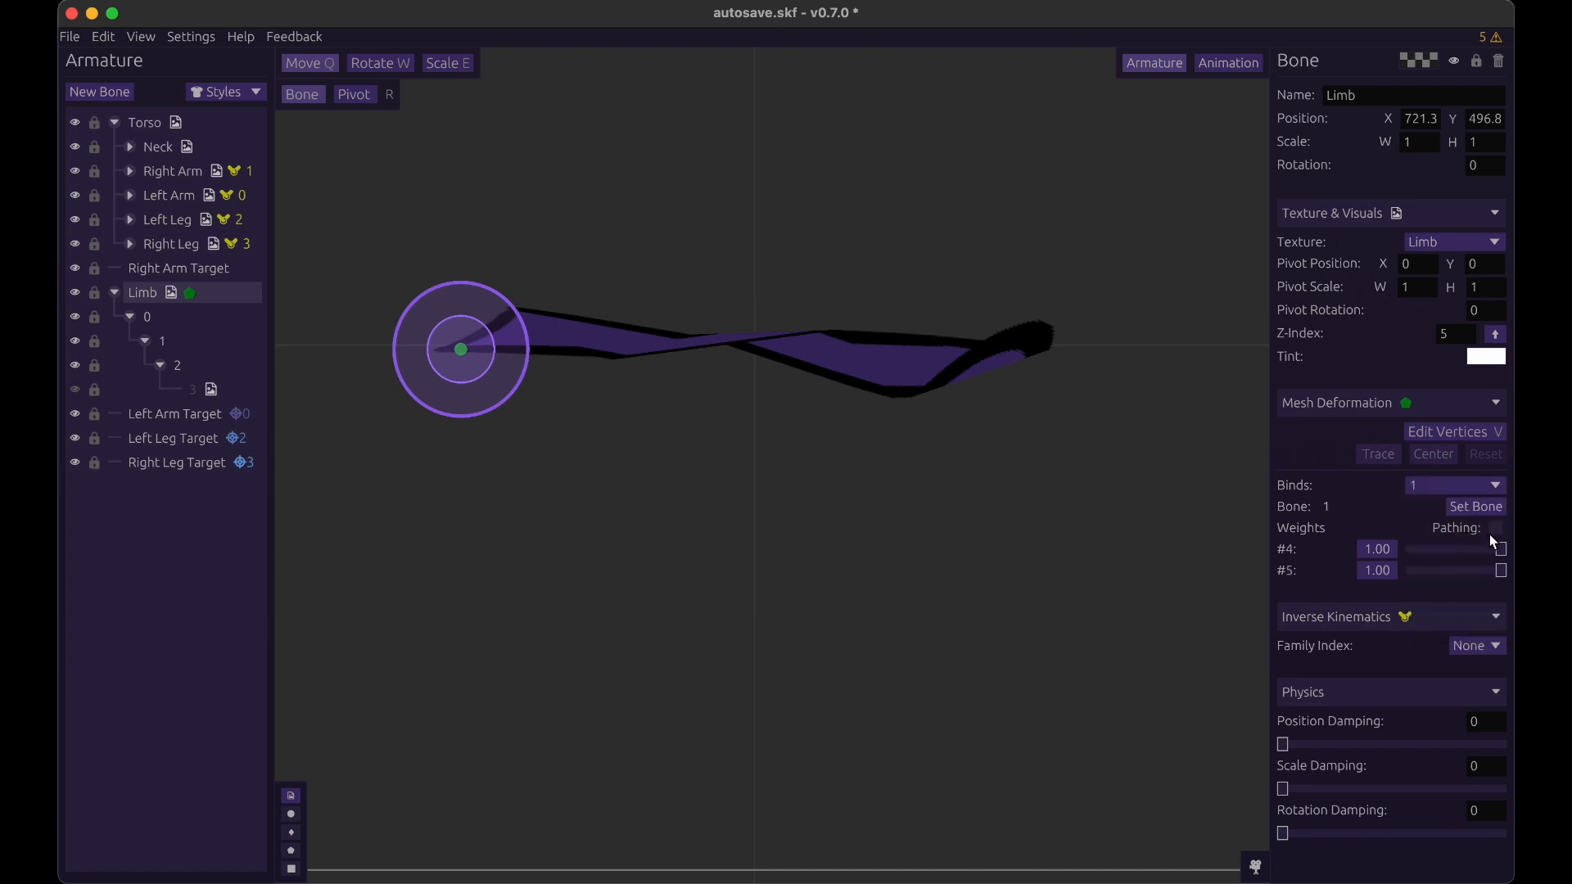
left_click(1454, 486)
left_click(1452, 571)
left_click(1454, 486)
left_click(1432, 596)
left_click(1493, 529)
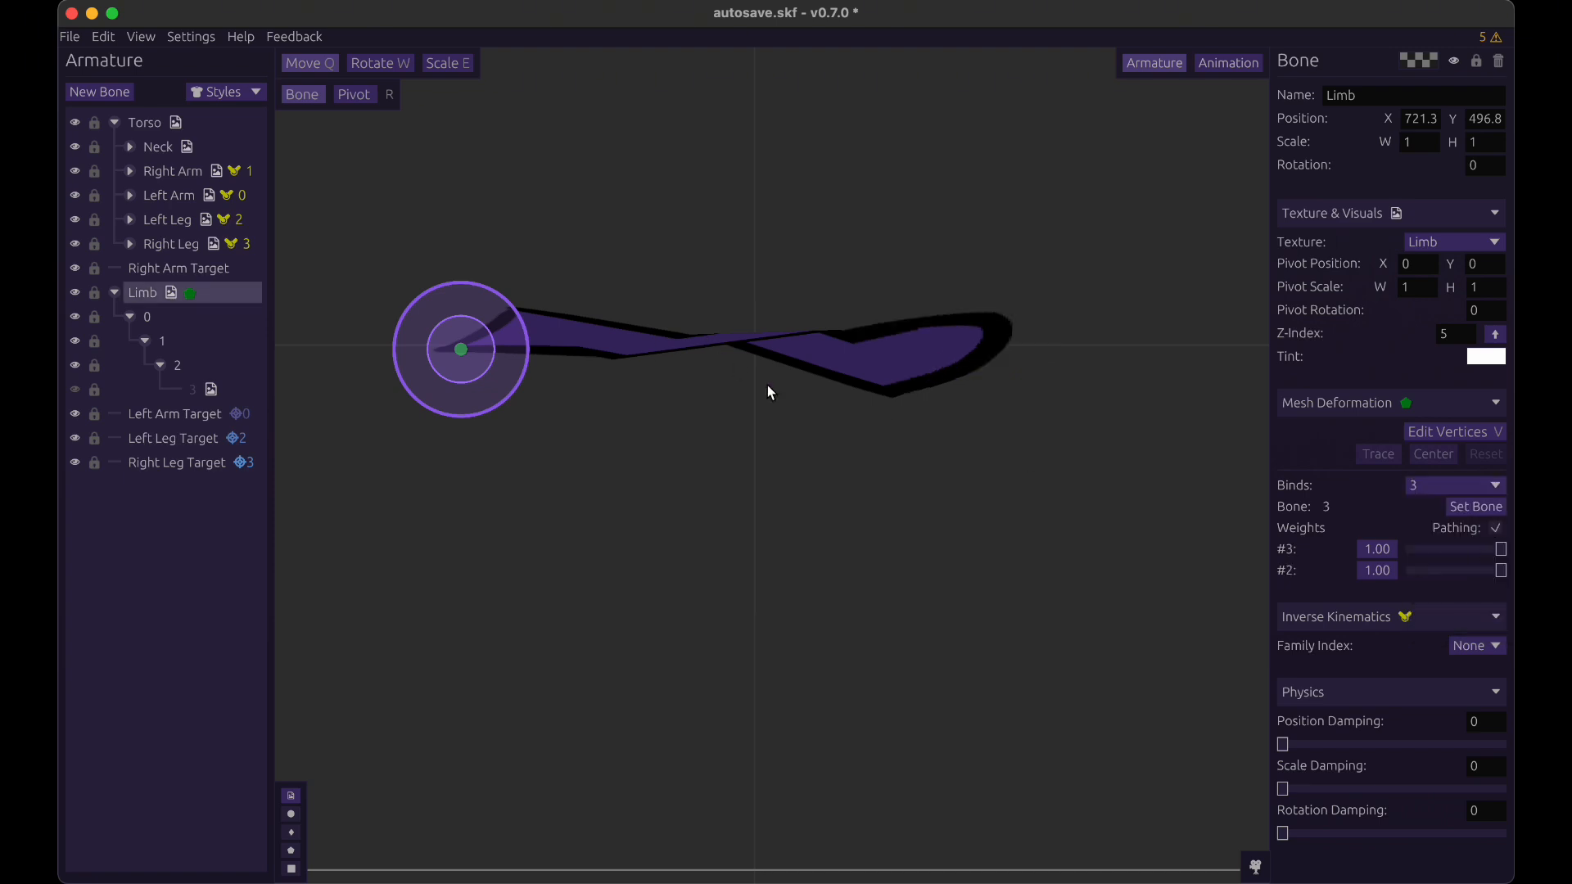
- Edit the Limb's mesh, repositioning the vertices at binds 0, 1 and 2 into an even-width strip around the bones
left_click(1449, 431)
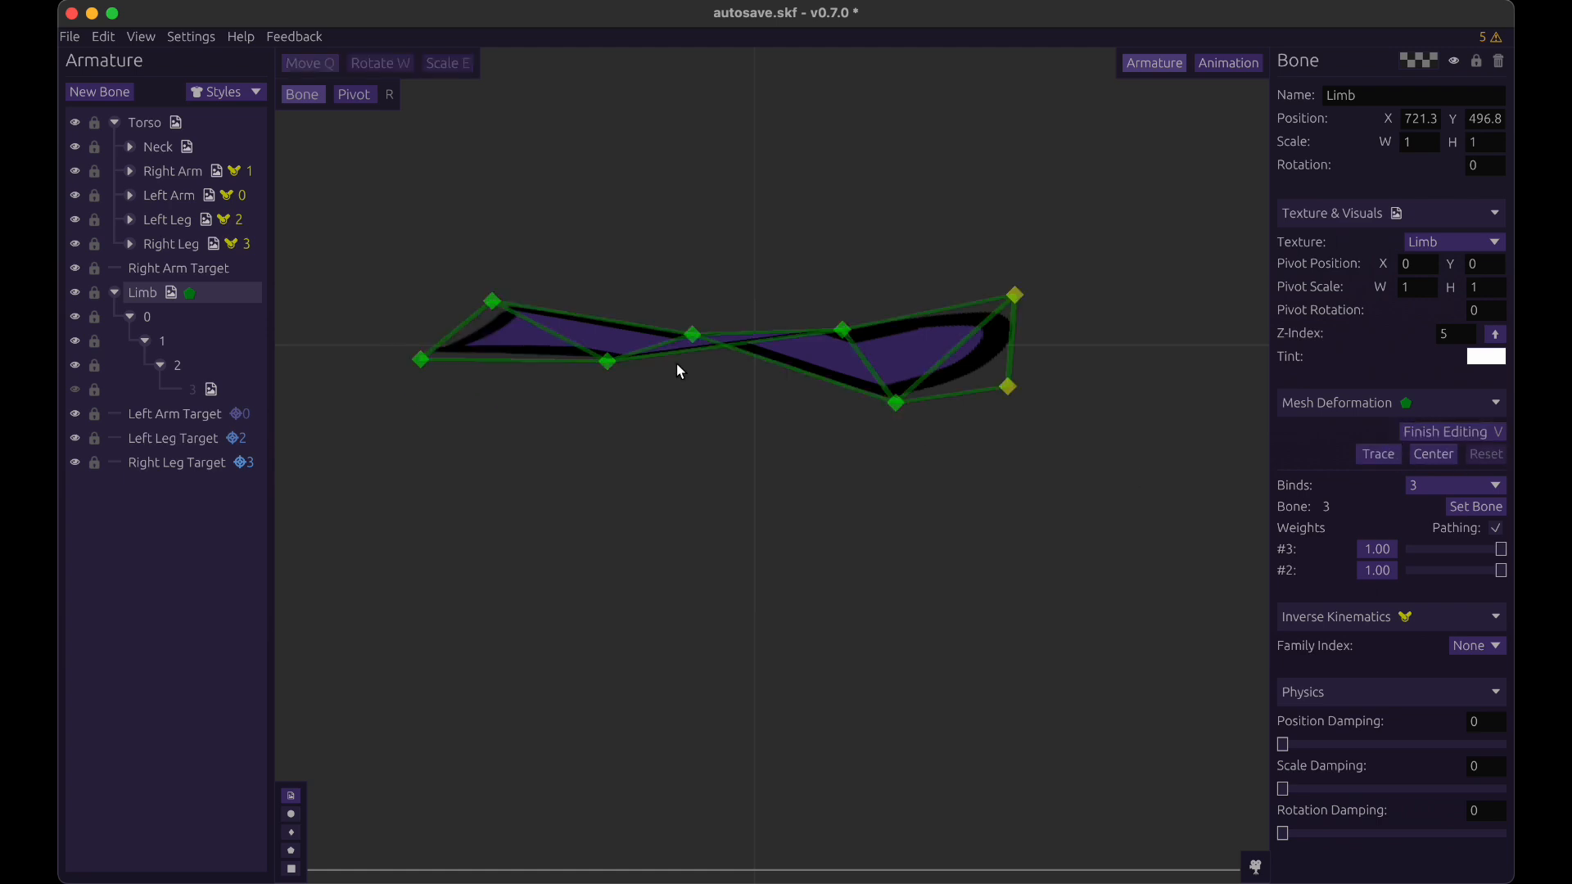
left_click_drag(692, 335, 603, 288)
left_click_drag(492, 302, 431, 282)
left_click_drag(840, 328, 807, 297)
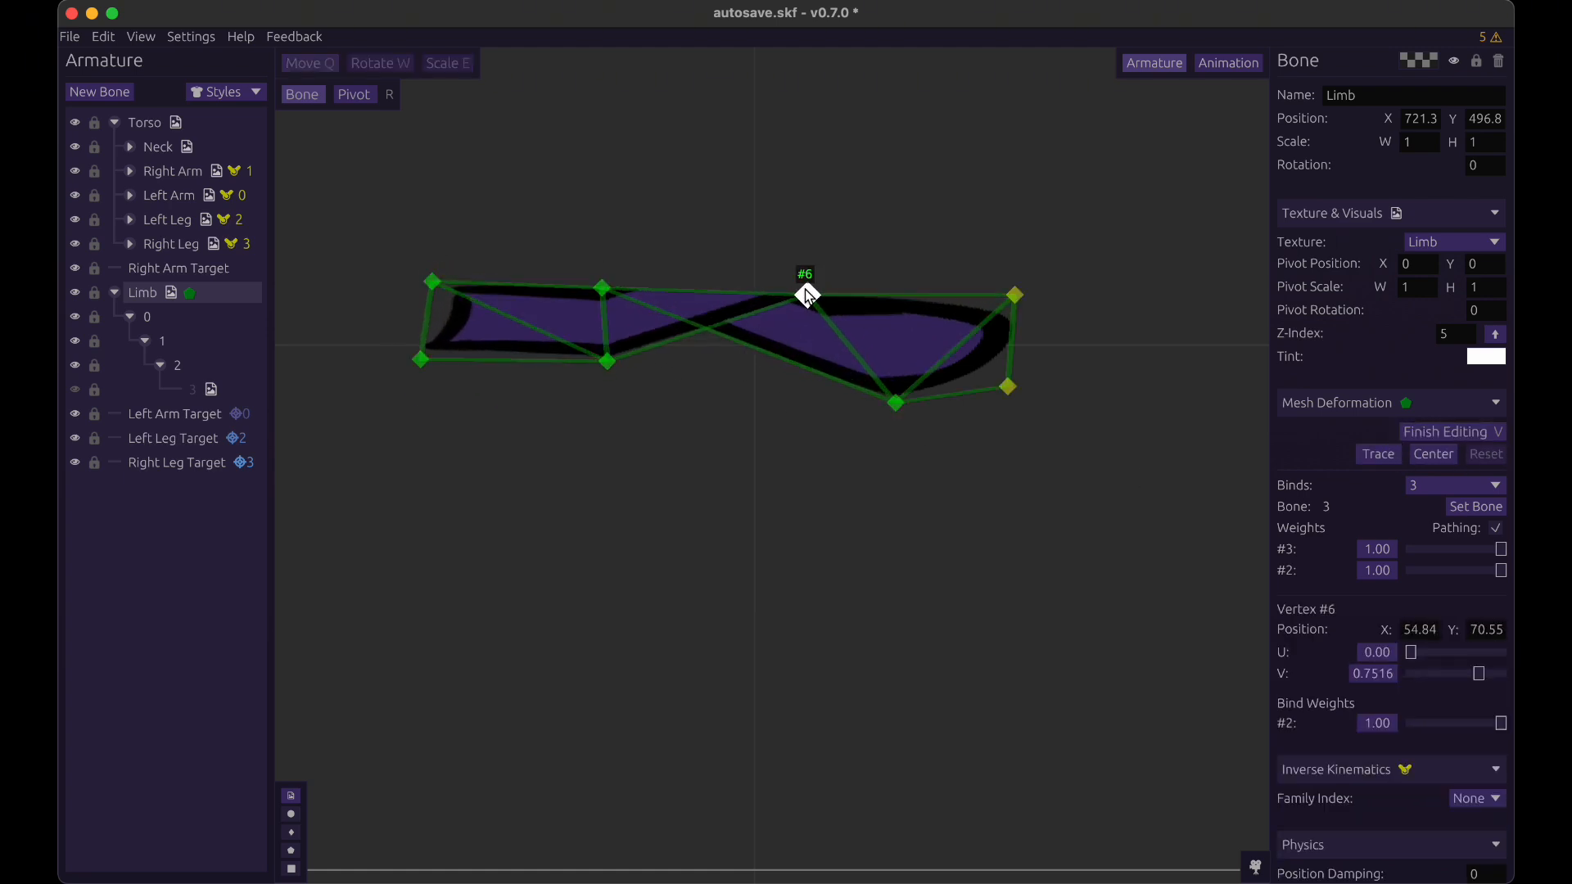
left_click_drag(894, 401, 824, 369)
mouse_move(807, 296)
left_mouse_down()
mouse_move(788, 400)
mouse_move(789, 297)
left_mouse_up()
left_click_drag(790, 399, 801, 369)
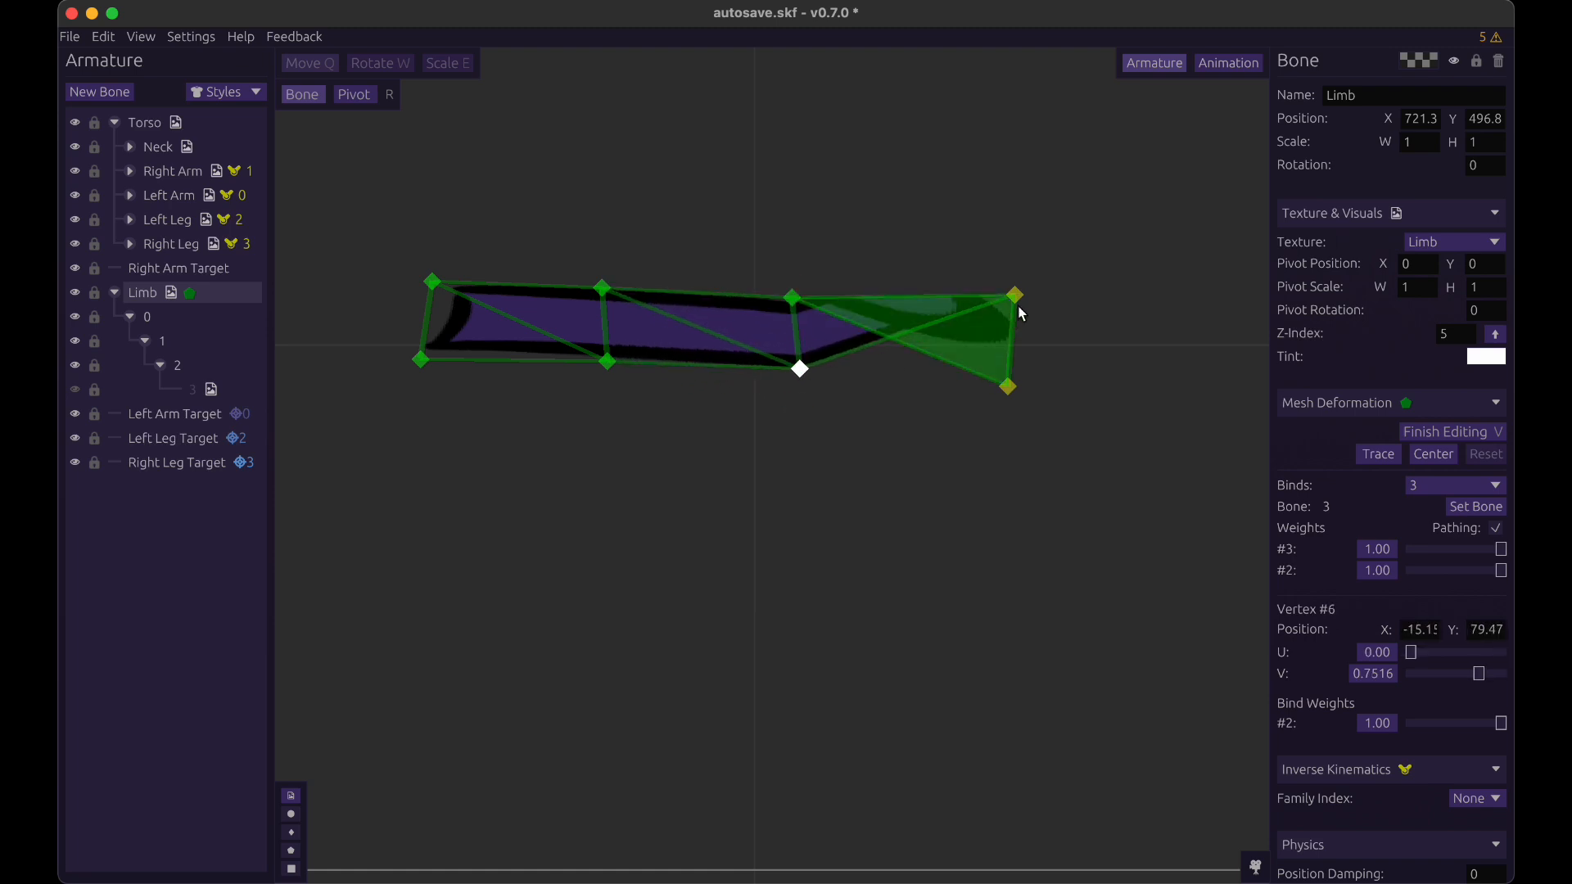
- Reposition the Limb's end vertices #3 and #2 to match the strip's width, with #2 at about X 35.8, Y 40.2
left_click_drag(1016, 299, 963, 283)
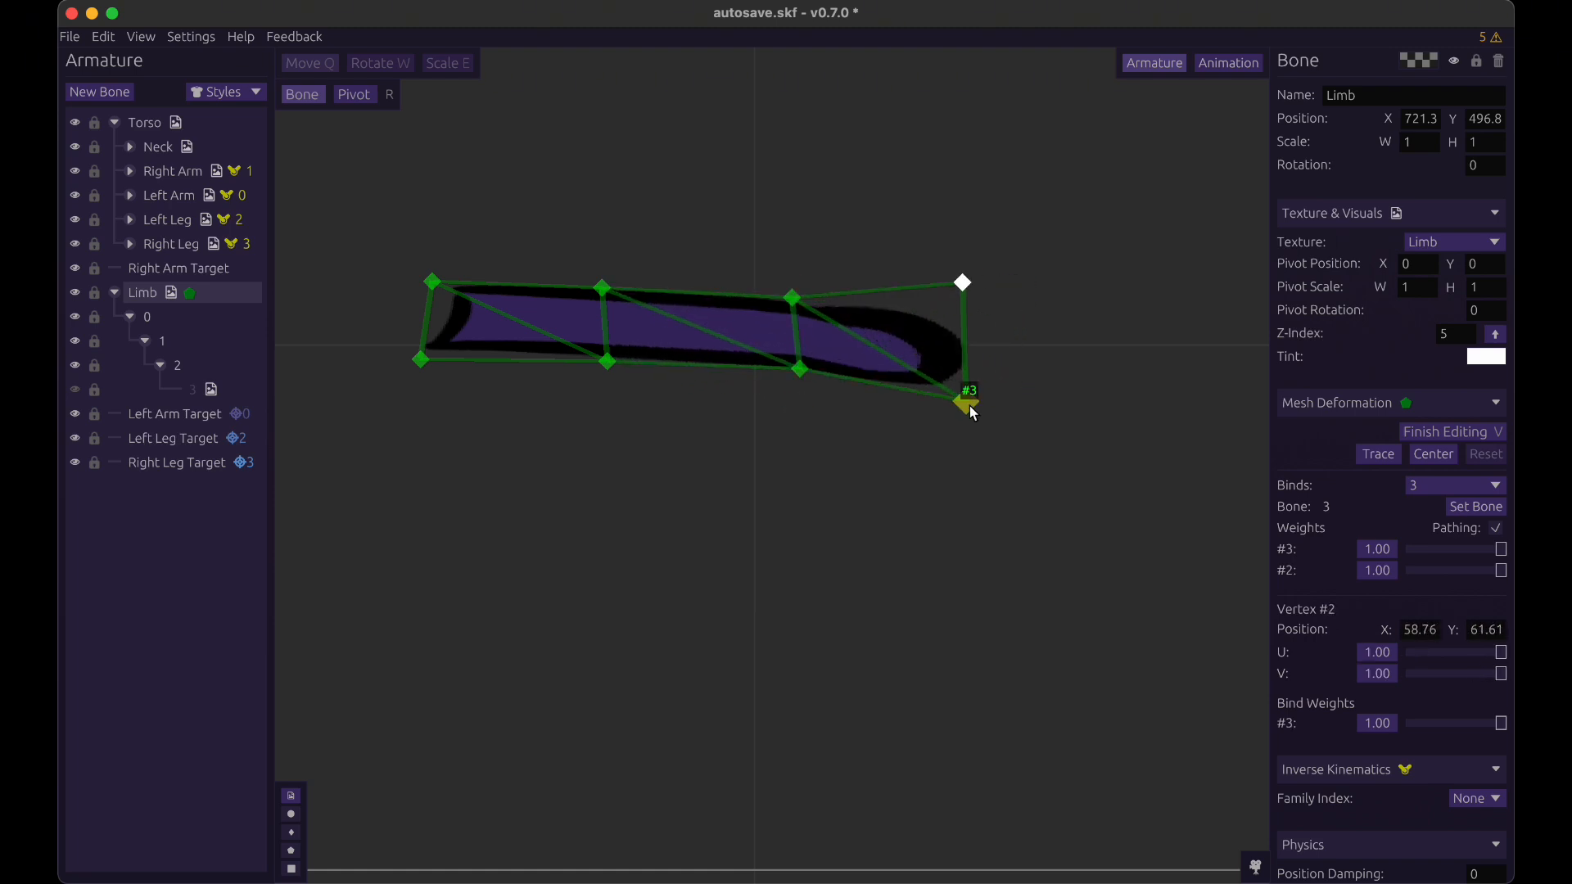
left_click_drag(969, 406, 990, 386)
left_click_drag(958, 281, 986, 303)
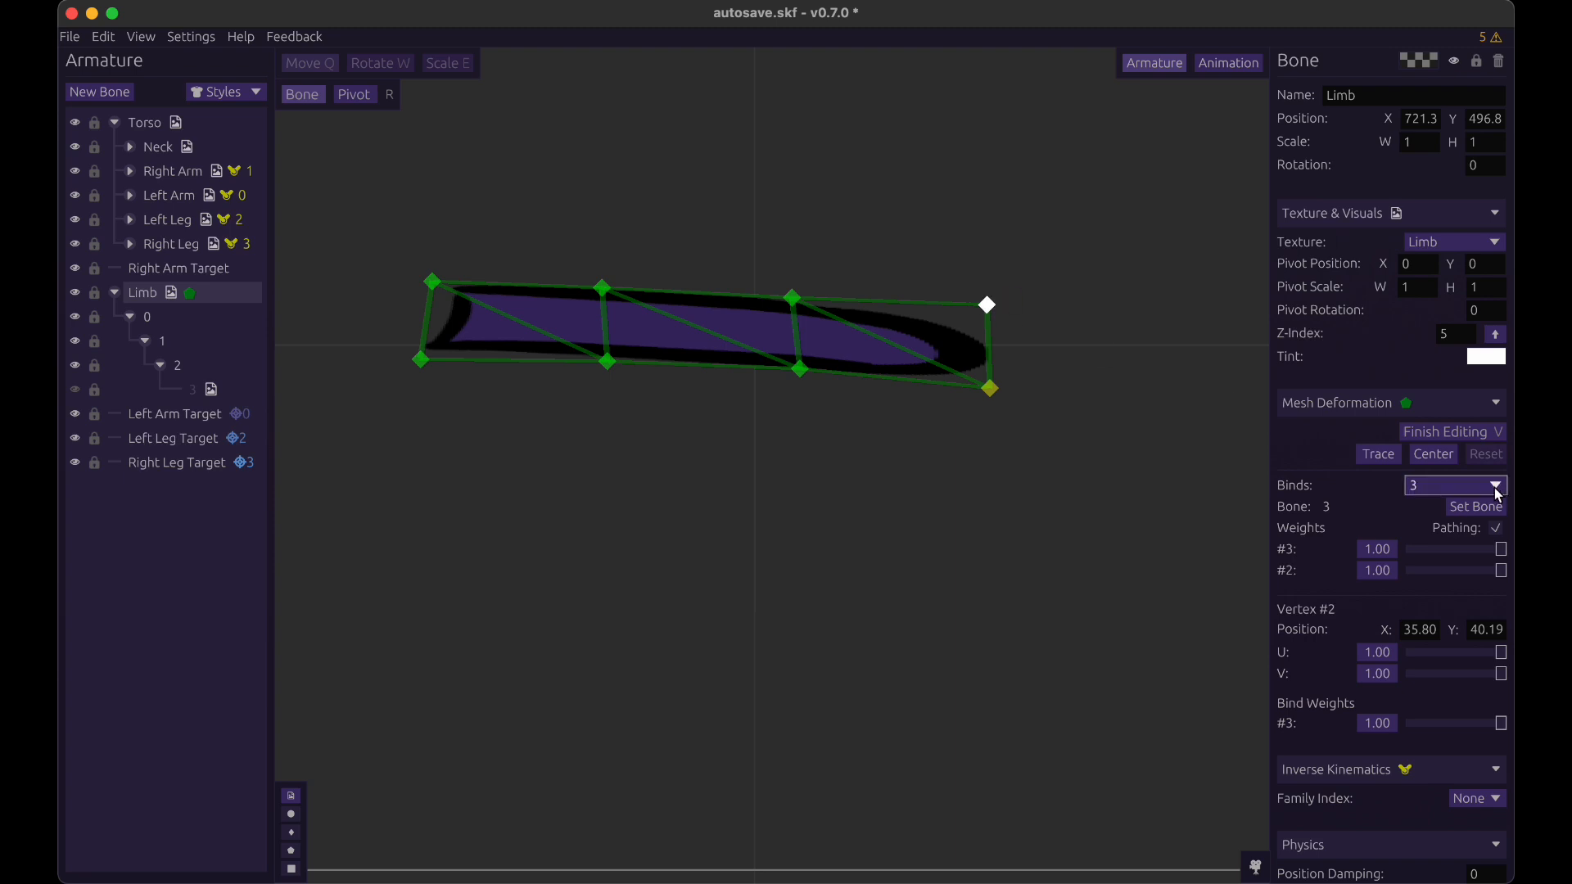
- Finish vertex editing and move the Limb's bones 1, 2 and 3 to fold its mesh into a U shape
left_click(1451, 431)
left_click(224, 322)
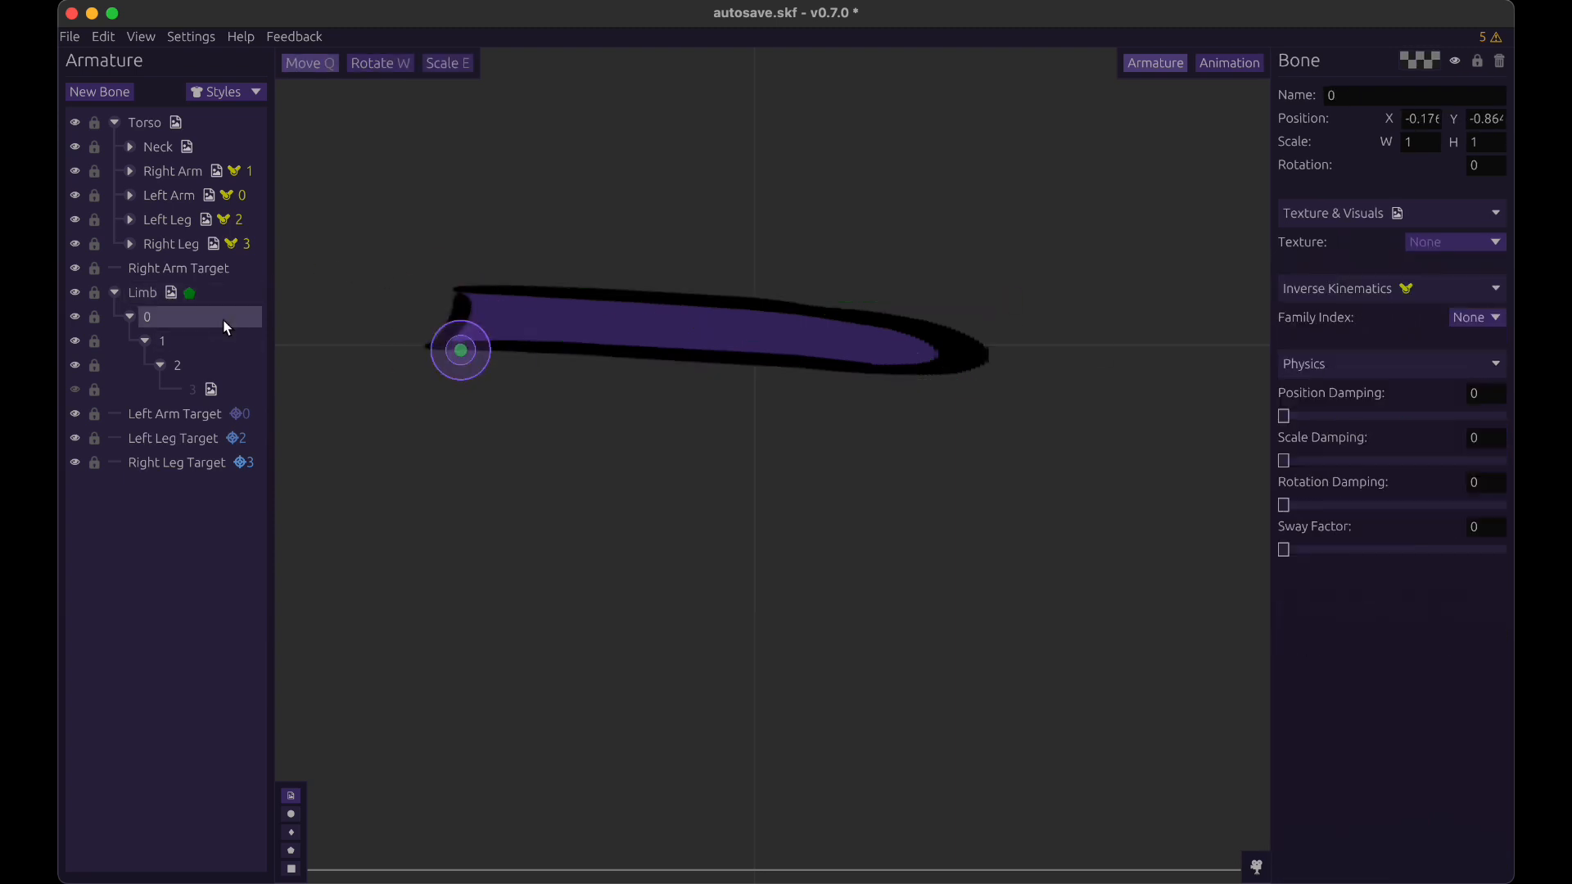
left_click(228, 340)
left_click_drag(895, 216, 812, 414)
left_click(229, 365)
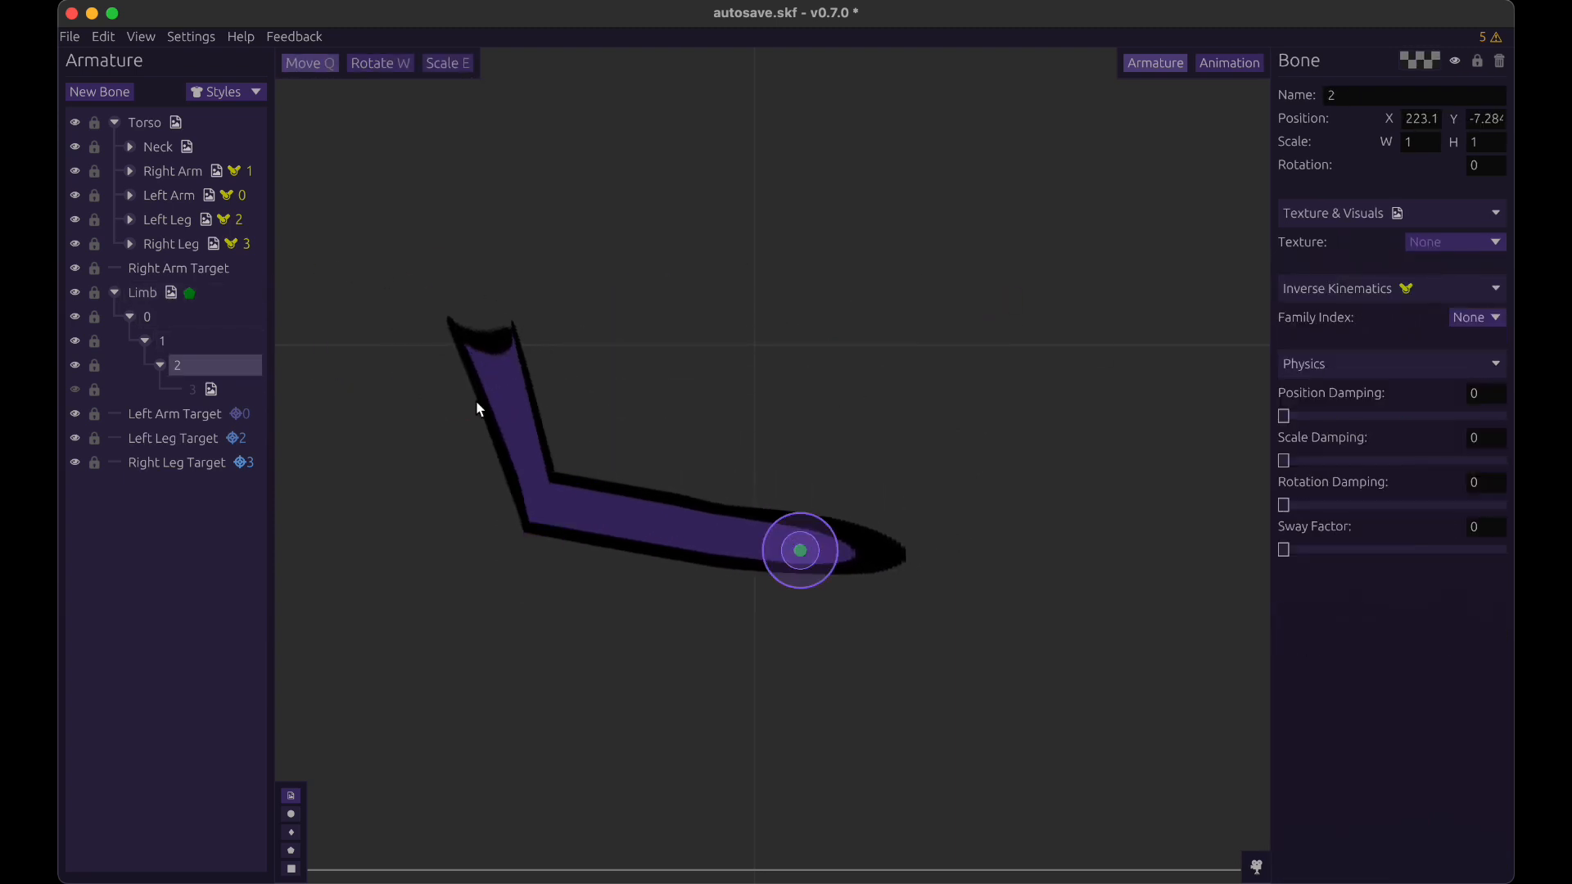
left_click_drag(962, 414, 924, 257)
left_click(239, 389)
left_click_drag(785, 636, 654, 371)
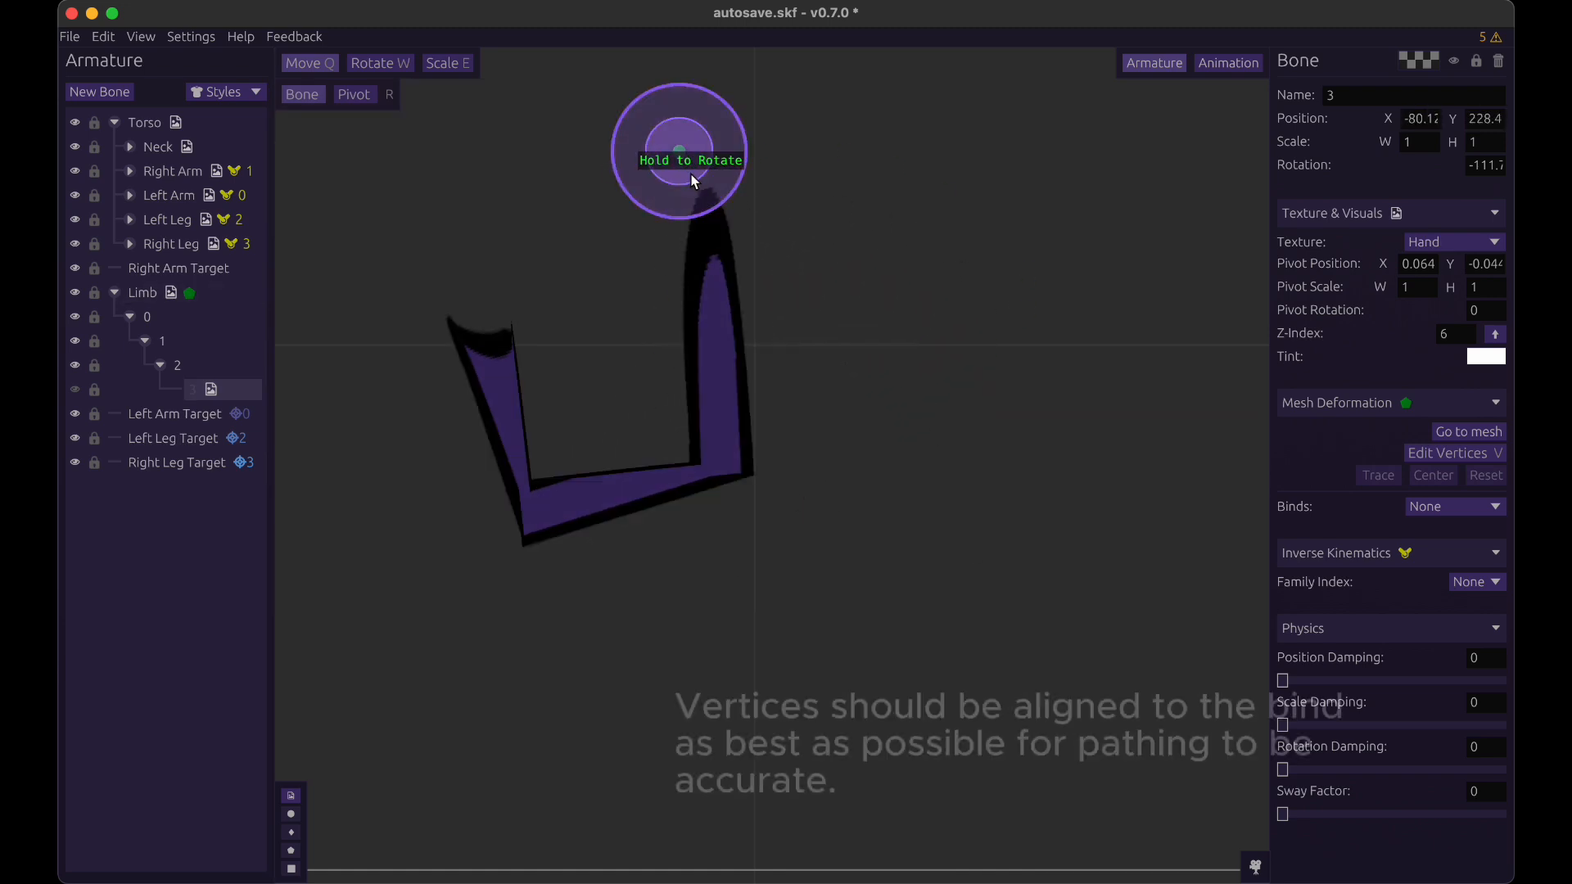
- Reposition the Limb's bones 2 and 1 to test the pathed bends, placing bone 1 at about X 152.9, Y -114.5
left_click(230, 366)
left_click_drag(958, 273, 1052, 278)
left_click(255, 341)
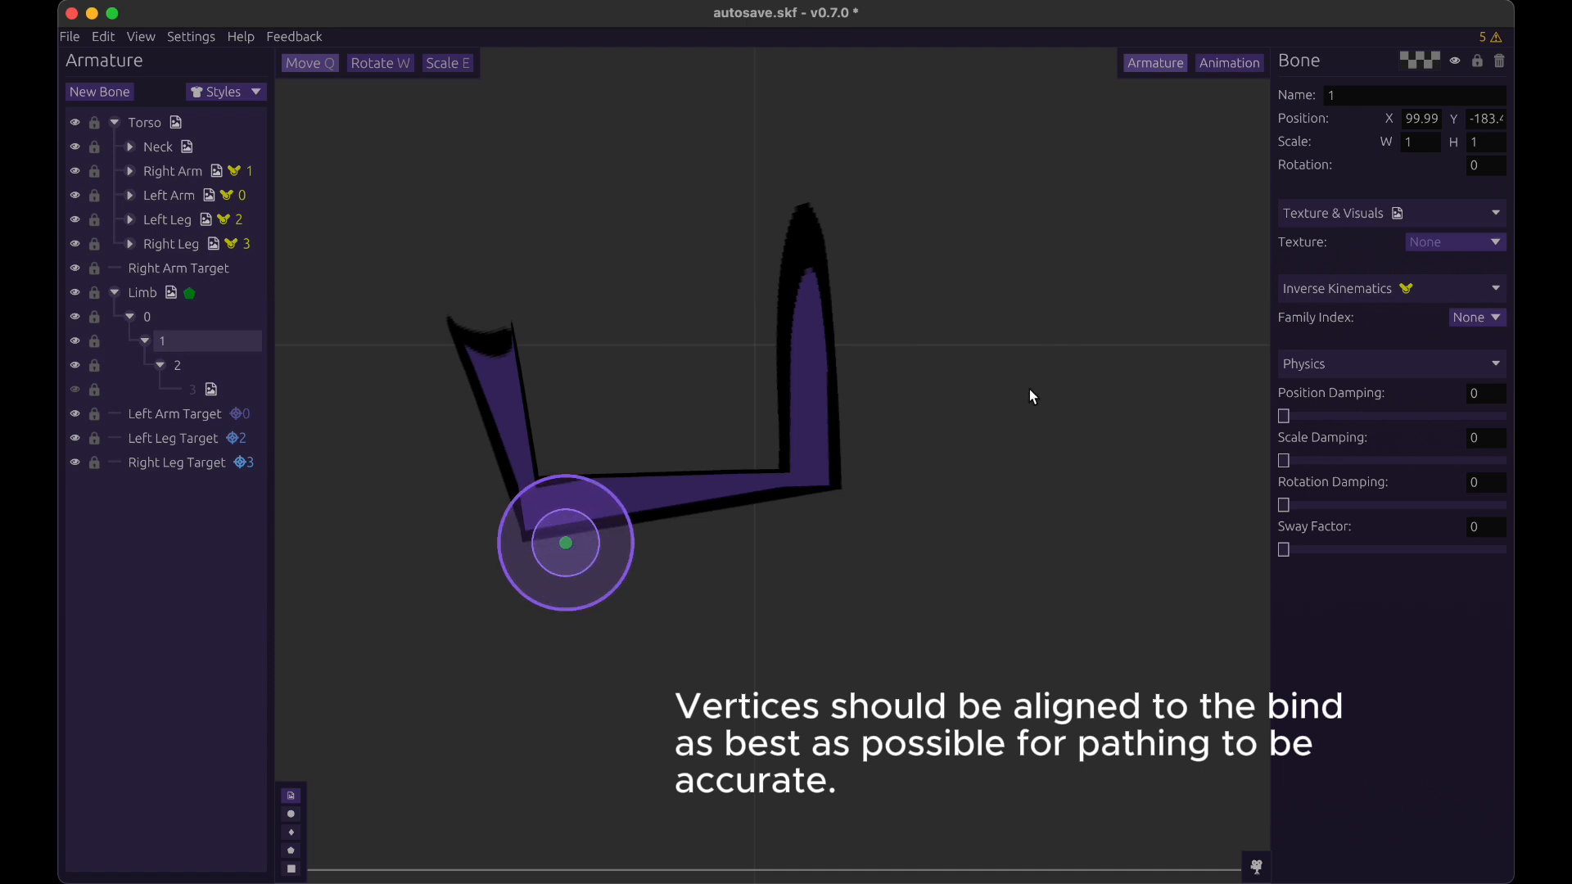
left_click_drag(1029, 390, 1006, 453)
left_click_drag(757, 633, 841, 442)
left_click_drag(765, 581, 758, 634)
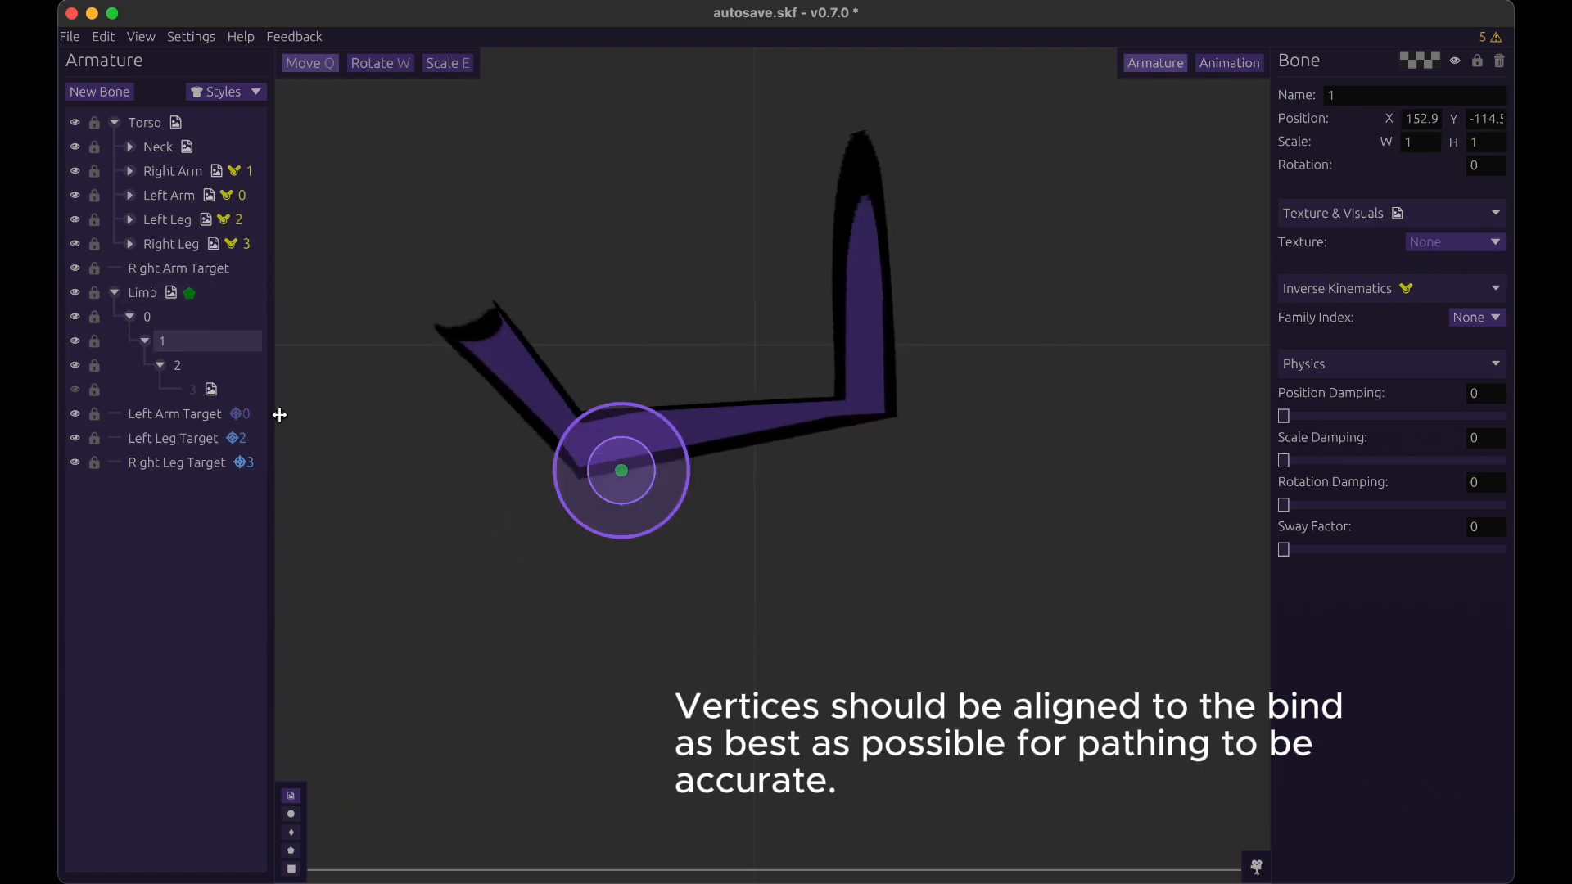
left_click(246, 373)
left_click_drag(607, 204, 348, 470)
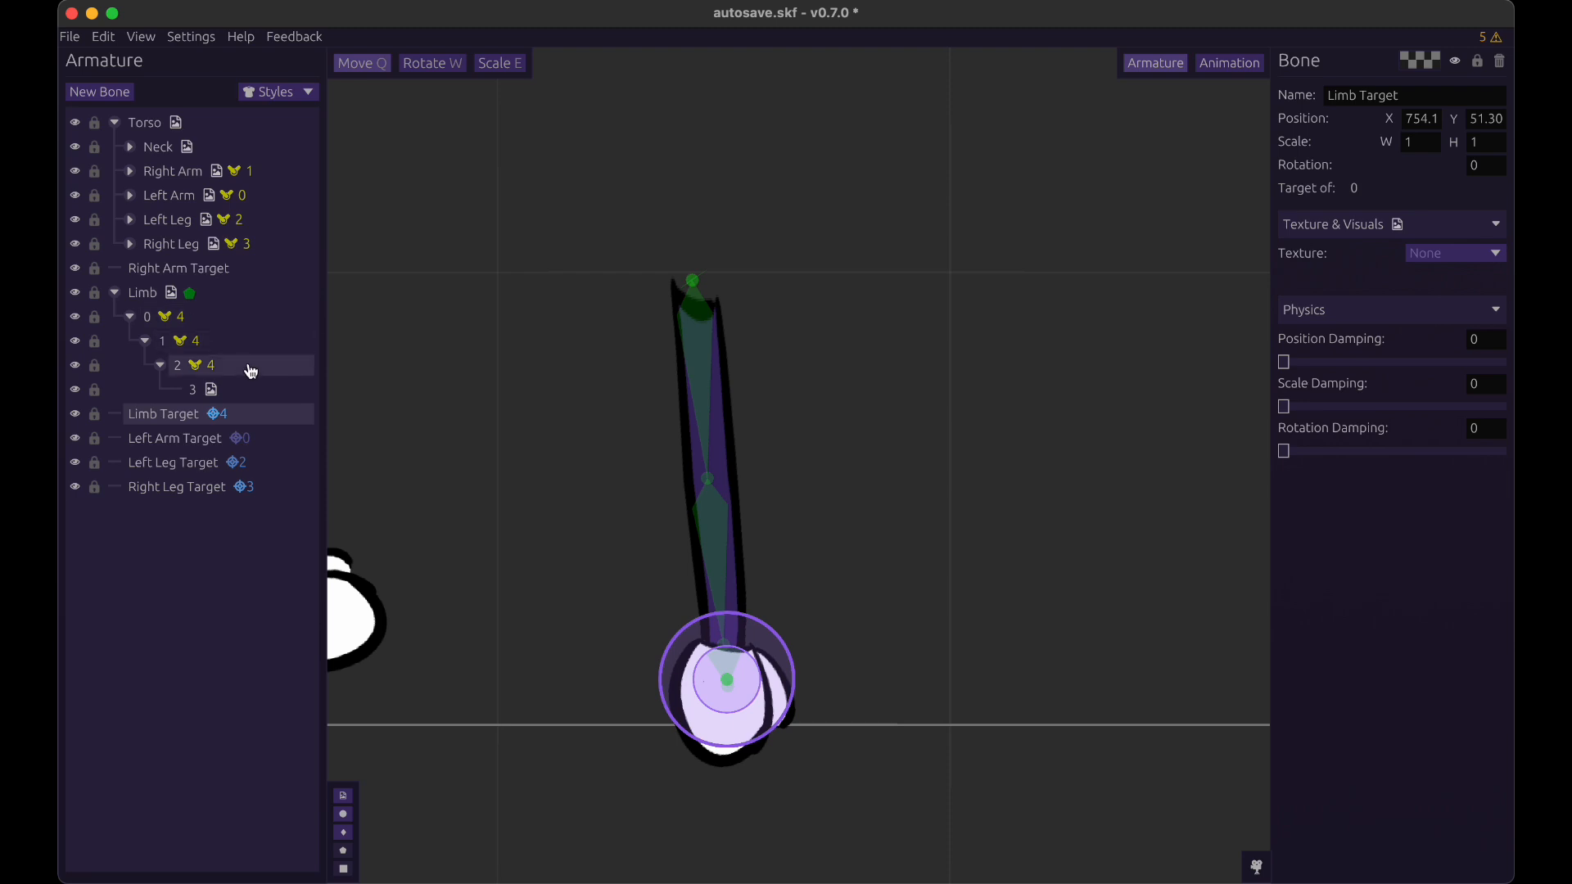
- Move the Limb Target outward to bend the limb's inverse kinematics chain, ending at about X 894.8, Y 212.7
left_click(260, 390)
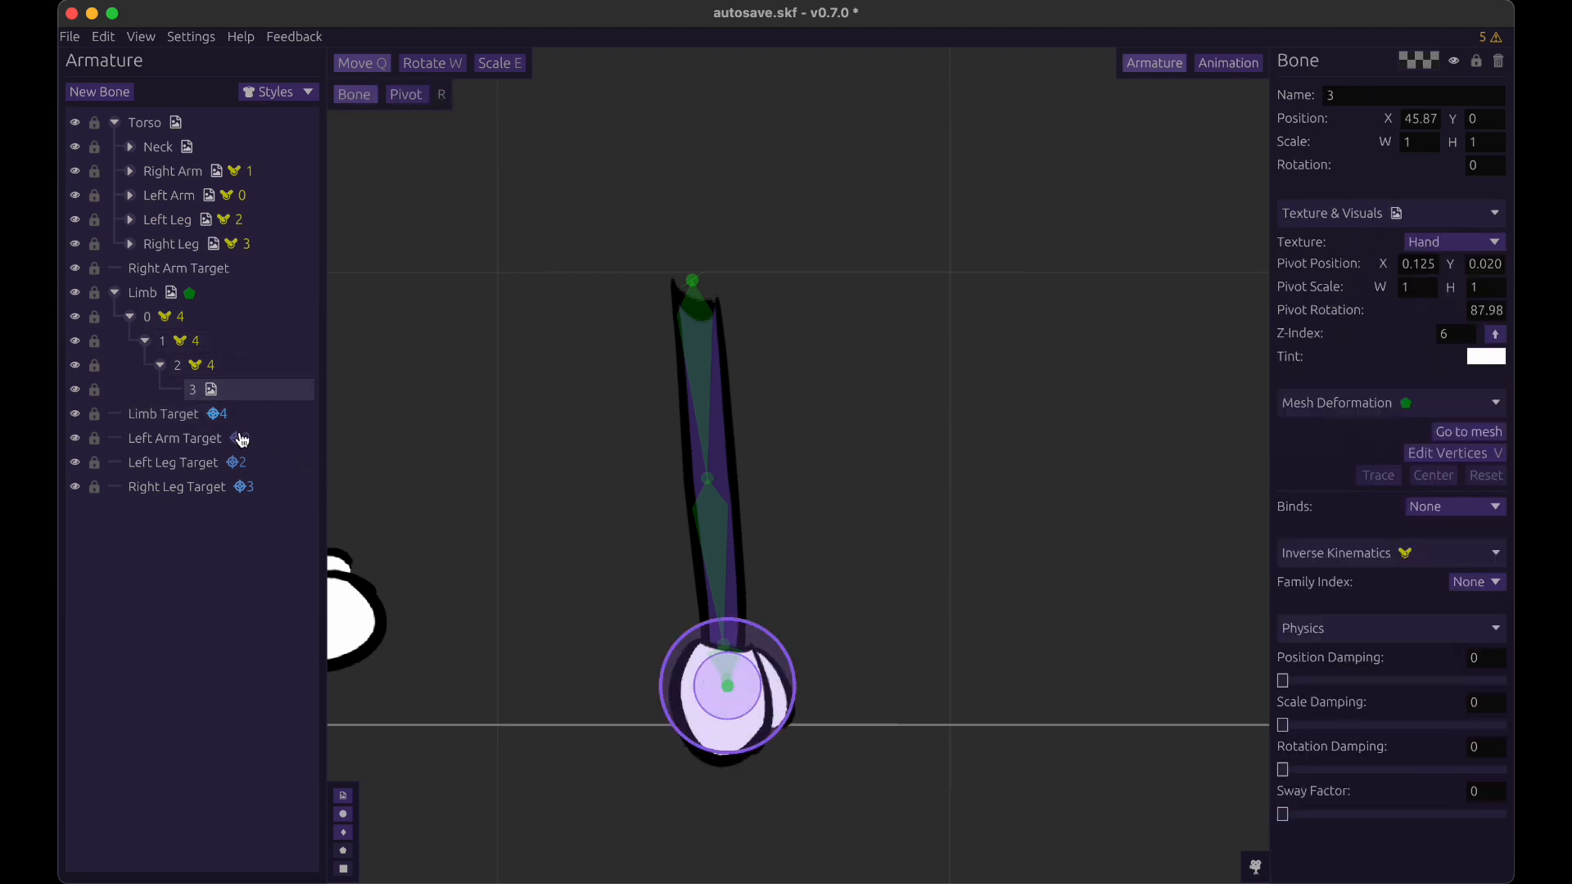
left_click(279, 413)
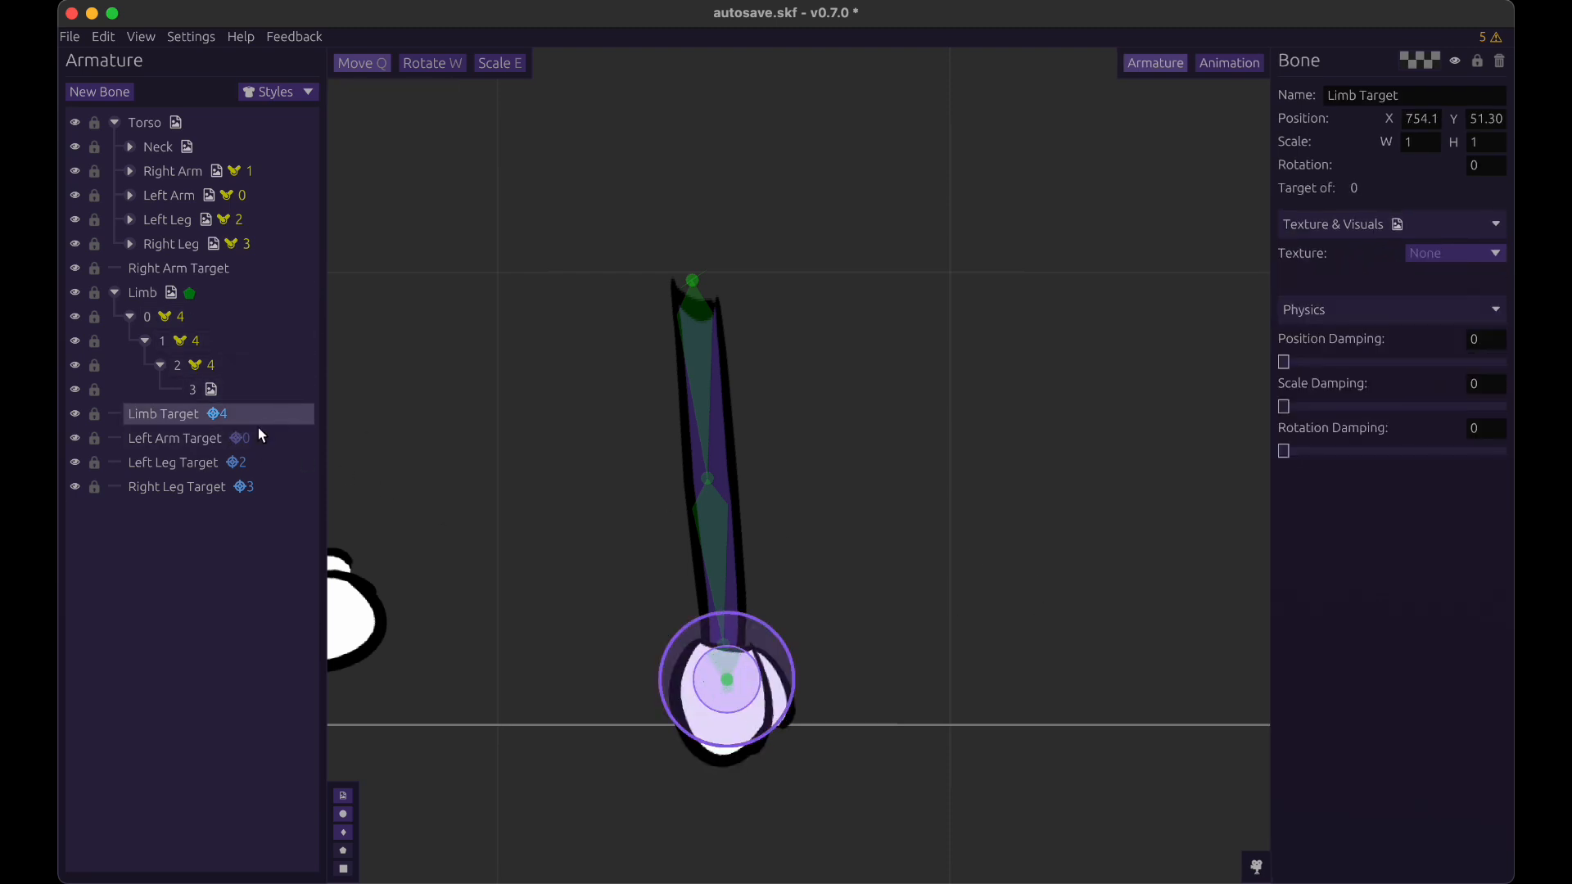
left_click_drag(1118, 745, 1015, 602)
left_click_drag(1042, 479, 870, 575)
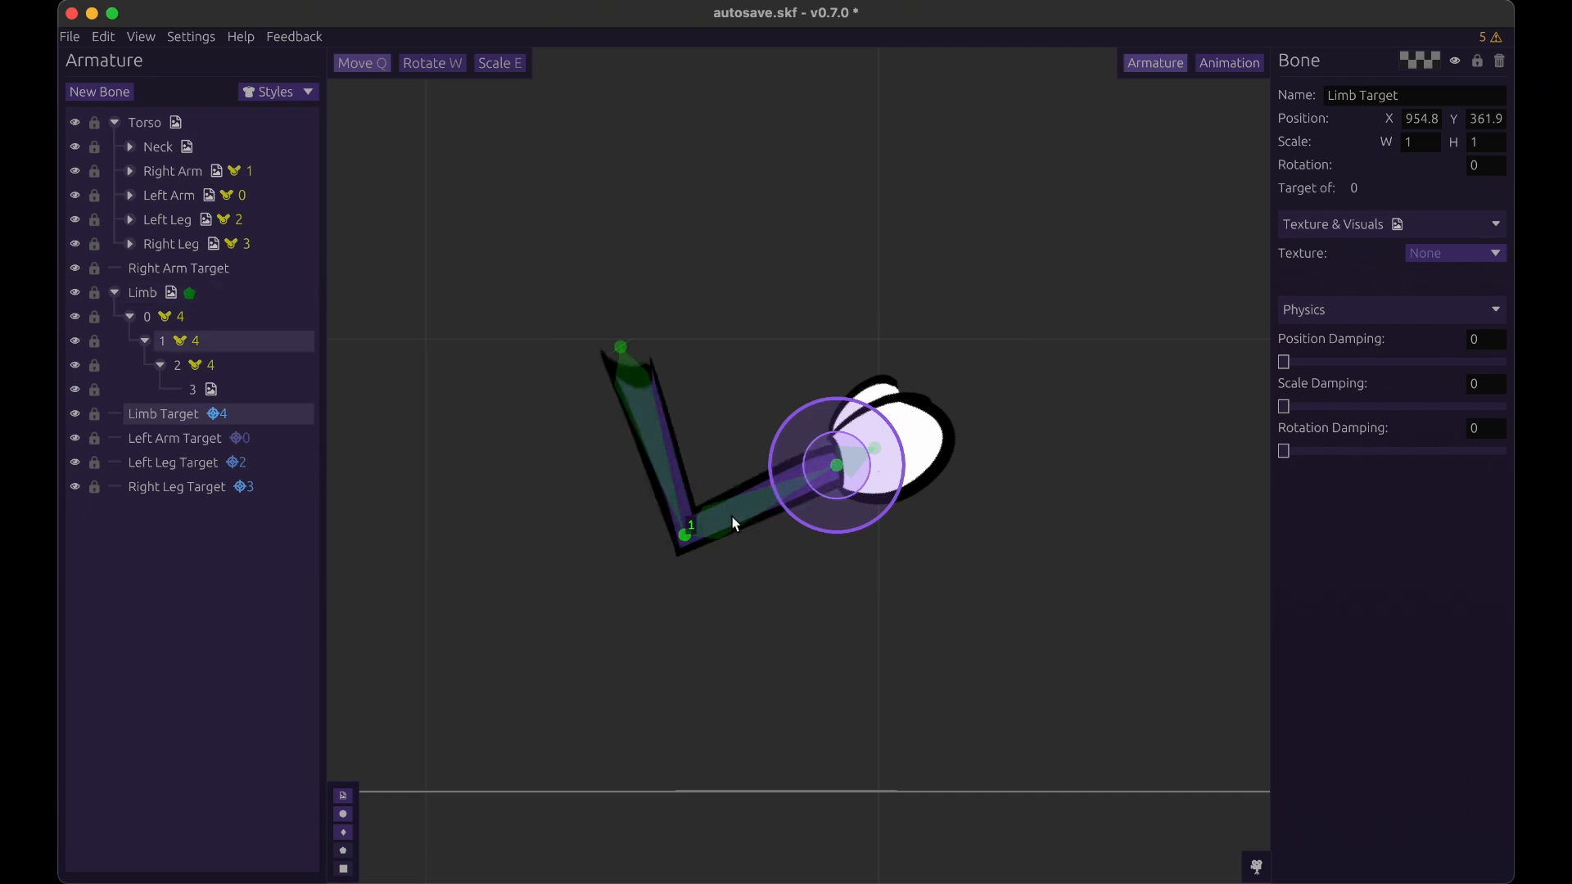
mouse_move(1101, 465)
left_mouse_down()
mouse_move(1108, 572)
mouse_move(1010, 519)
mouse_move(1073, 333)
mouse_move(1109, 476)
left_mouse_up()
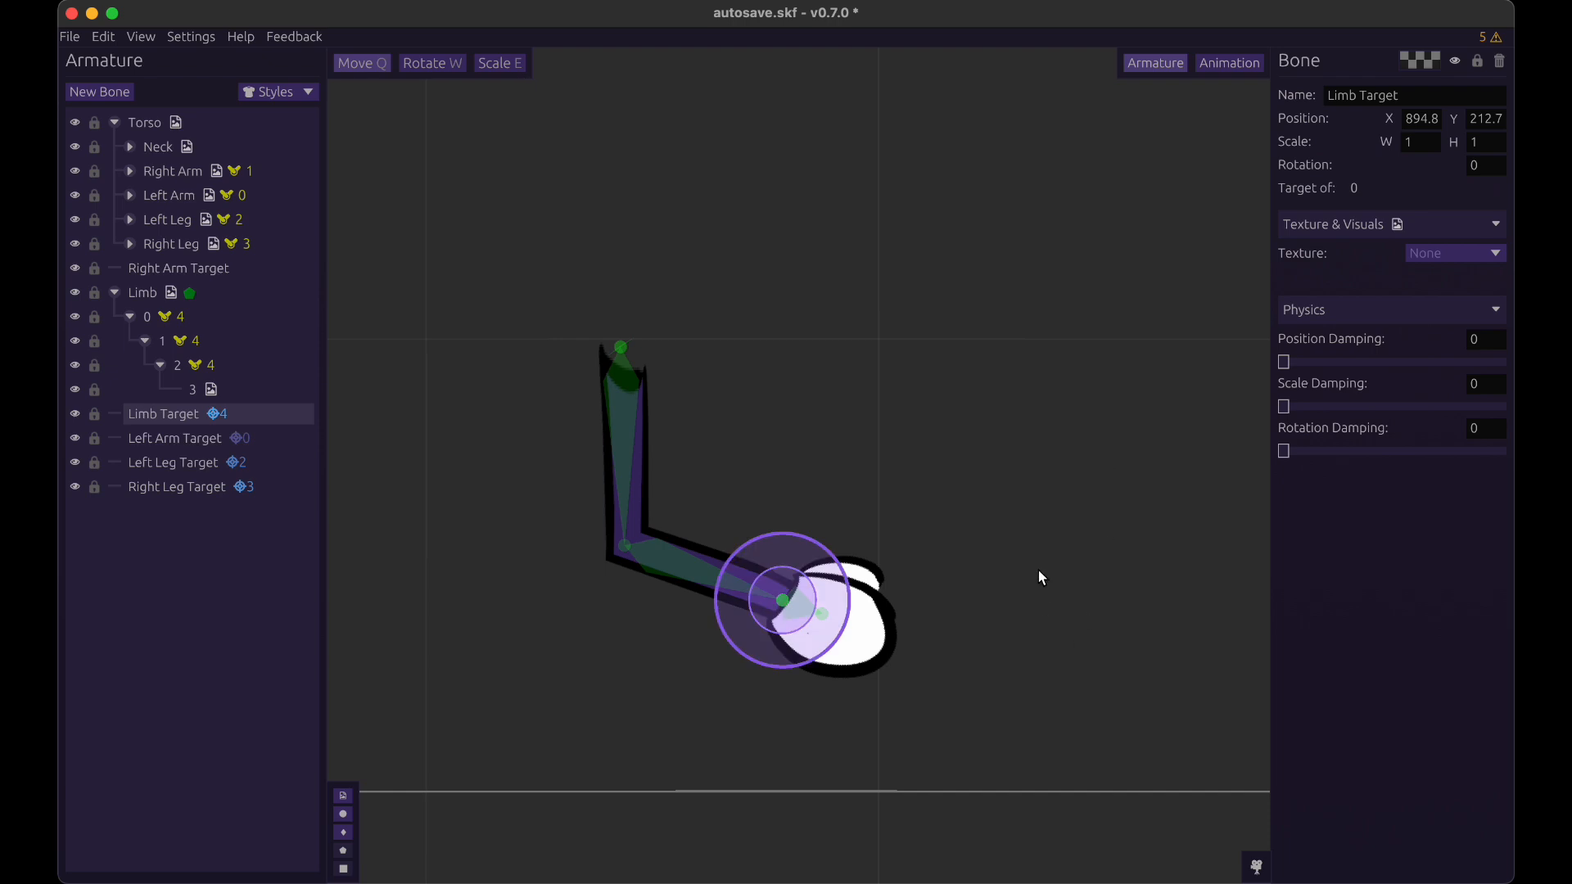
- Swing the Limb Target through several poses to test the elbow's deformation, ending at about X 859.4, Y 305.8
left_click_drag(1041, 578, 885, 574)
left_click_drag(885, 569, 1010, 517)
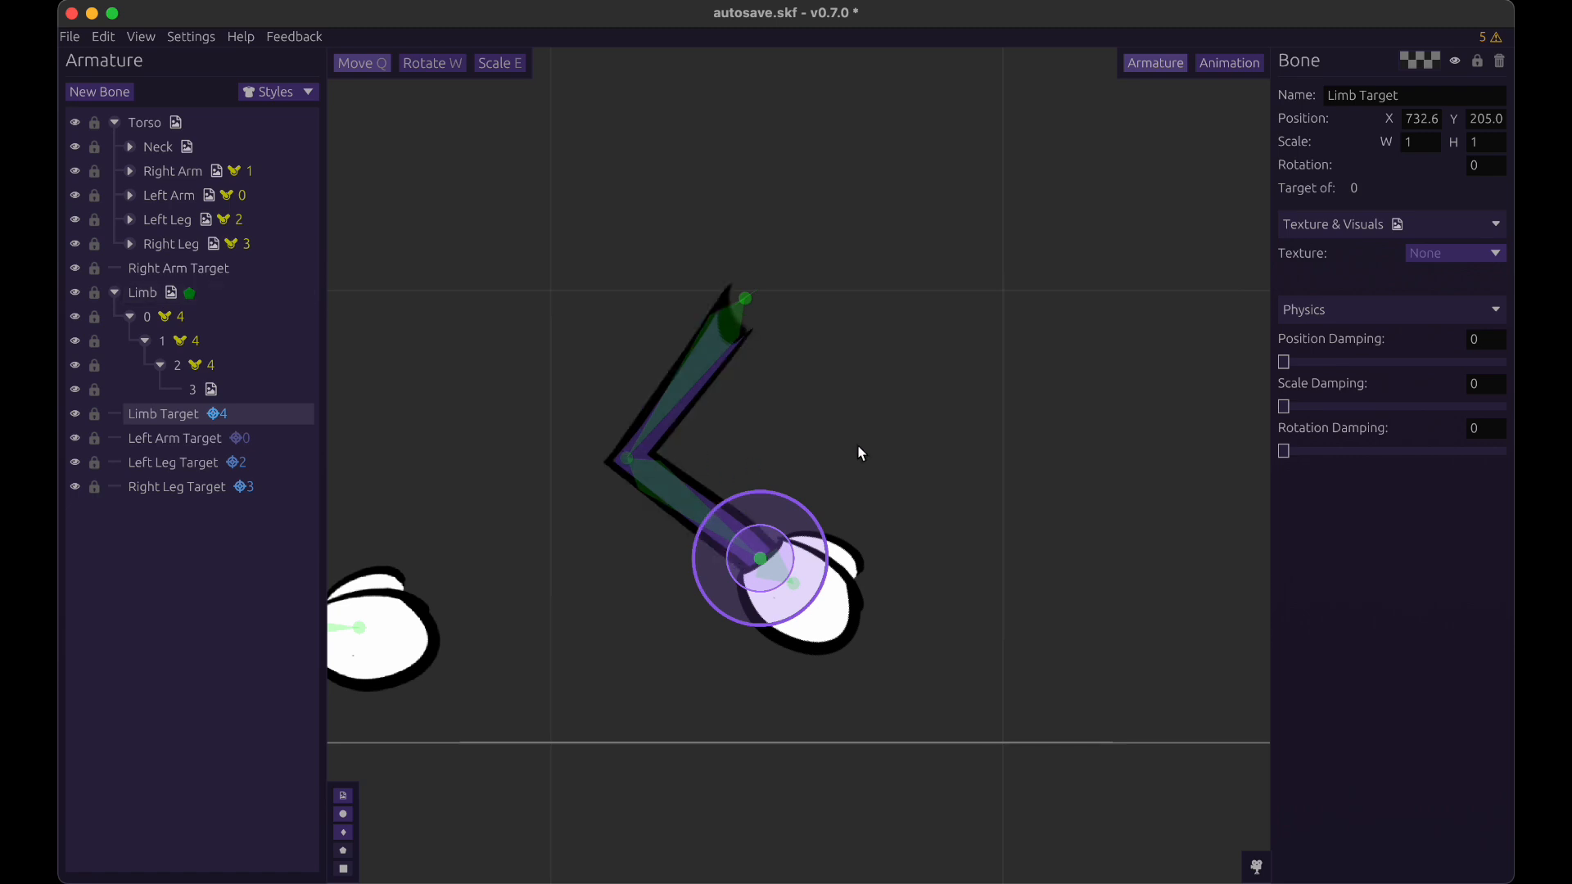
left_click_drag(1002, 403, 1012, 482)
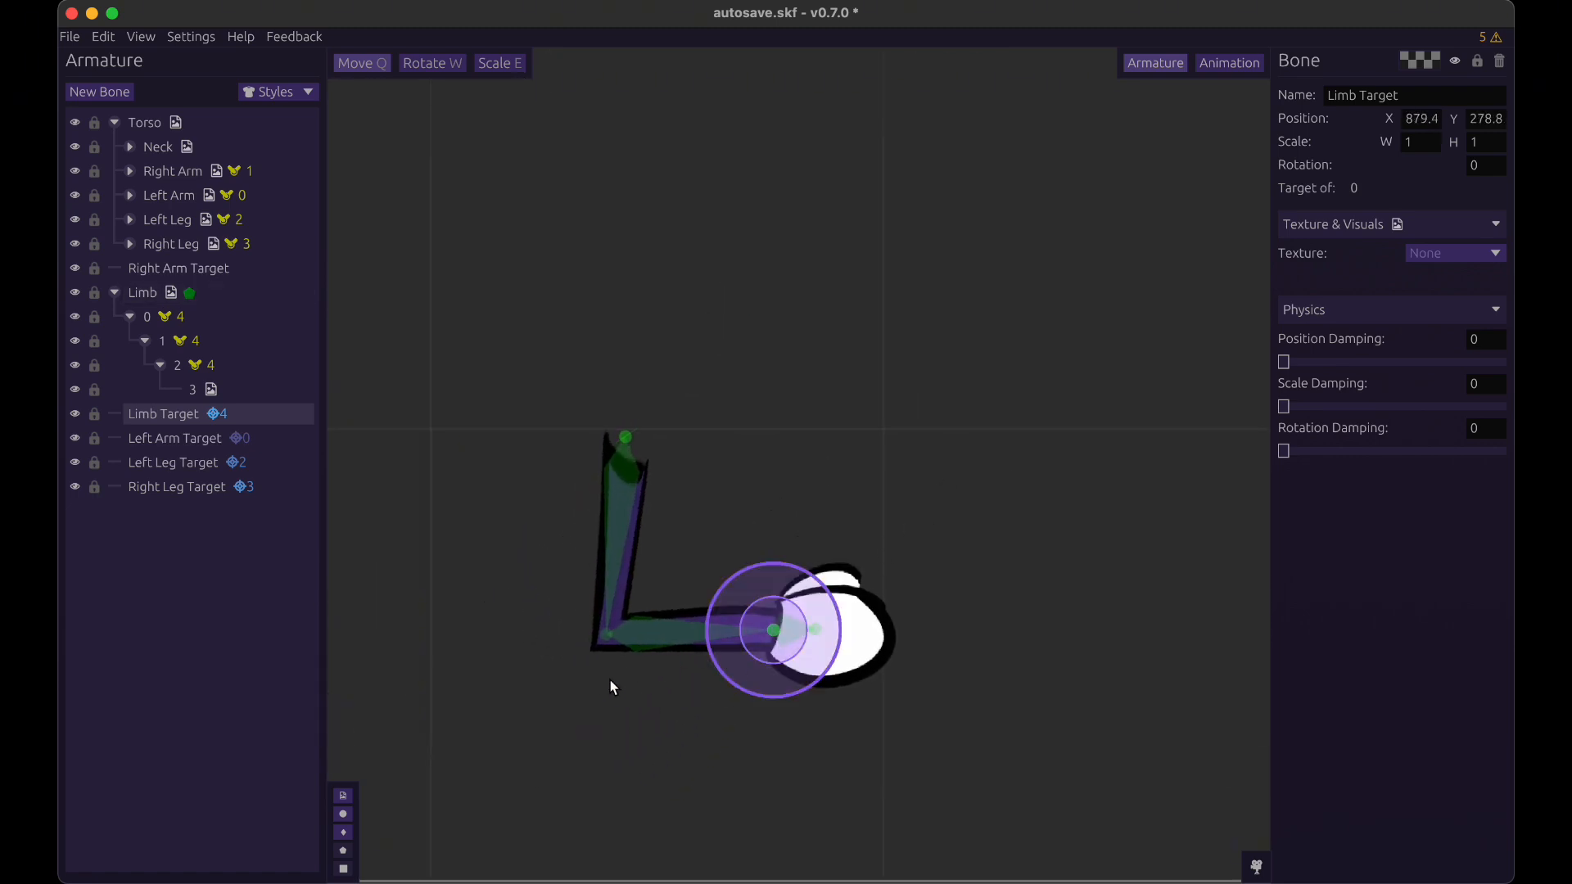
left_click_drag(843, 495, 966, 406)
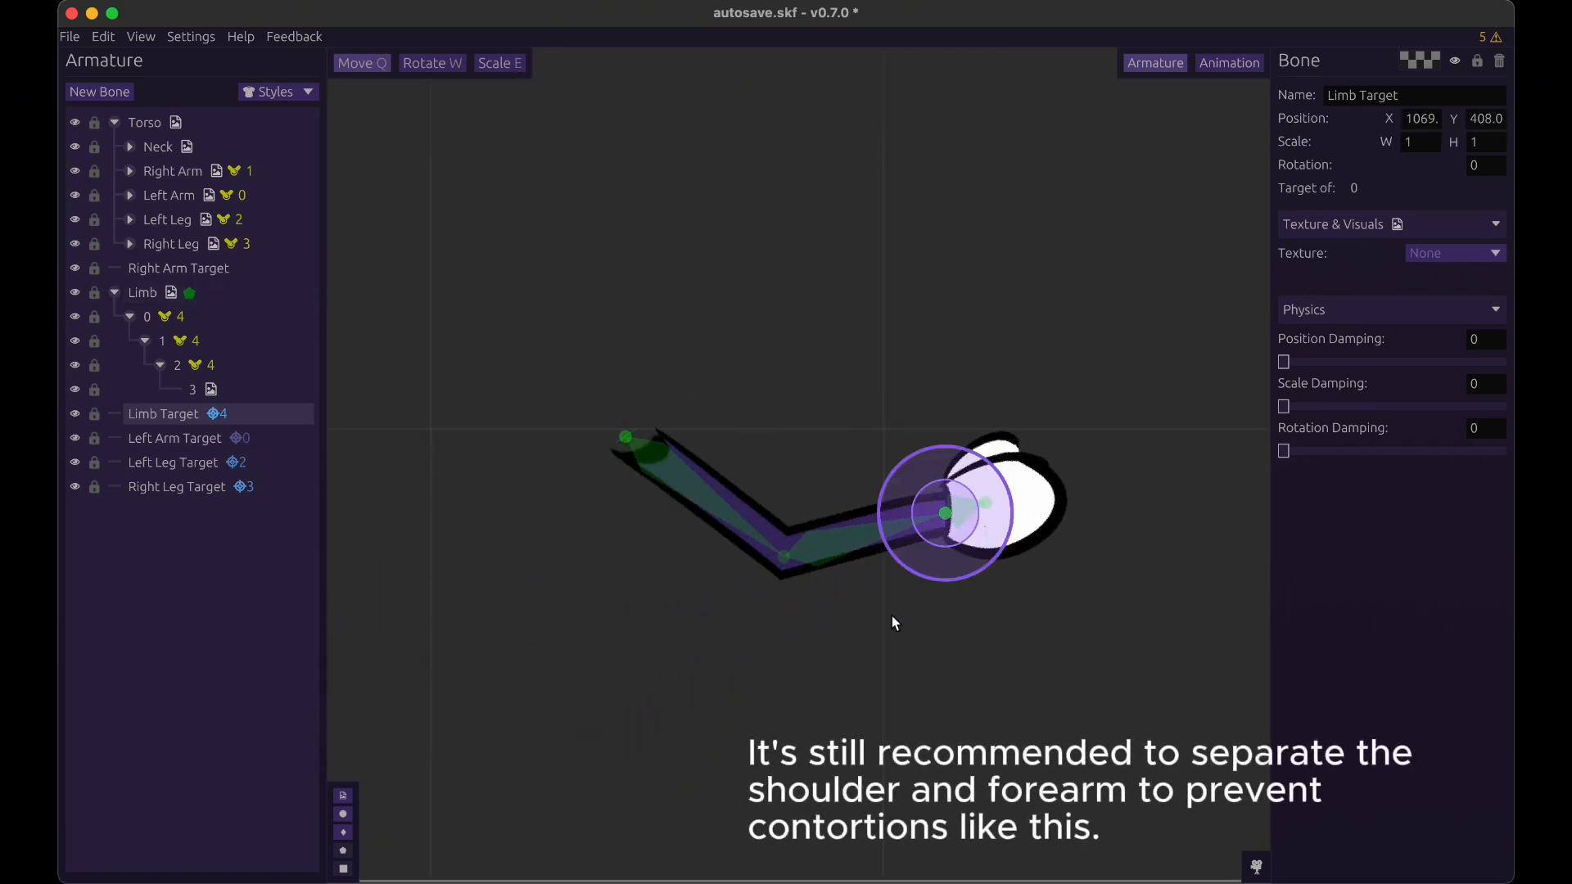
left_click_drag(953, 642, 857, 702)
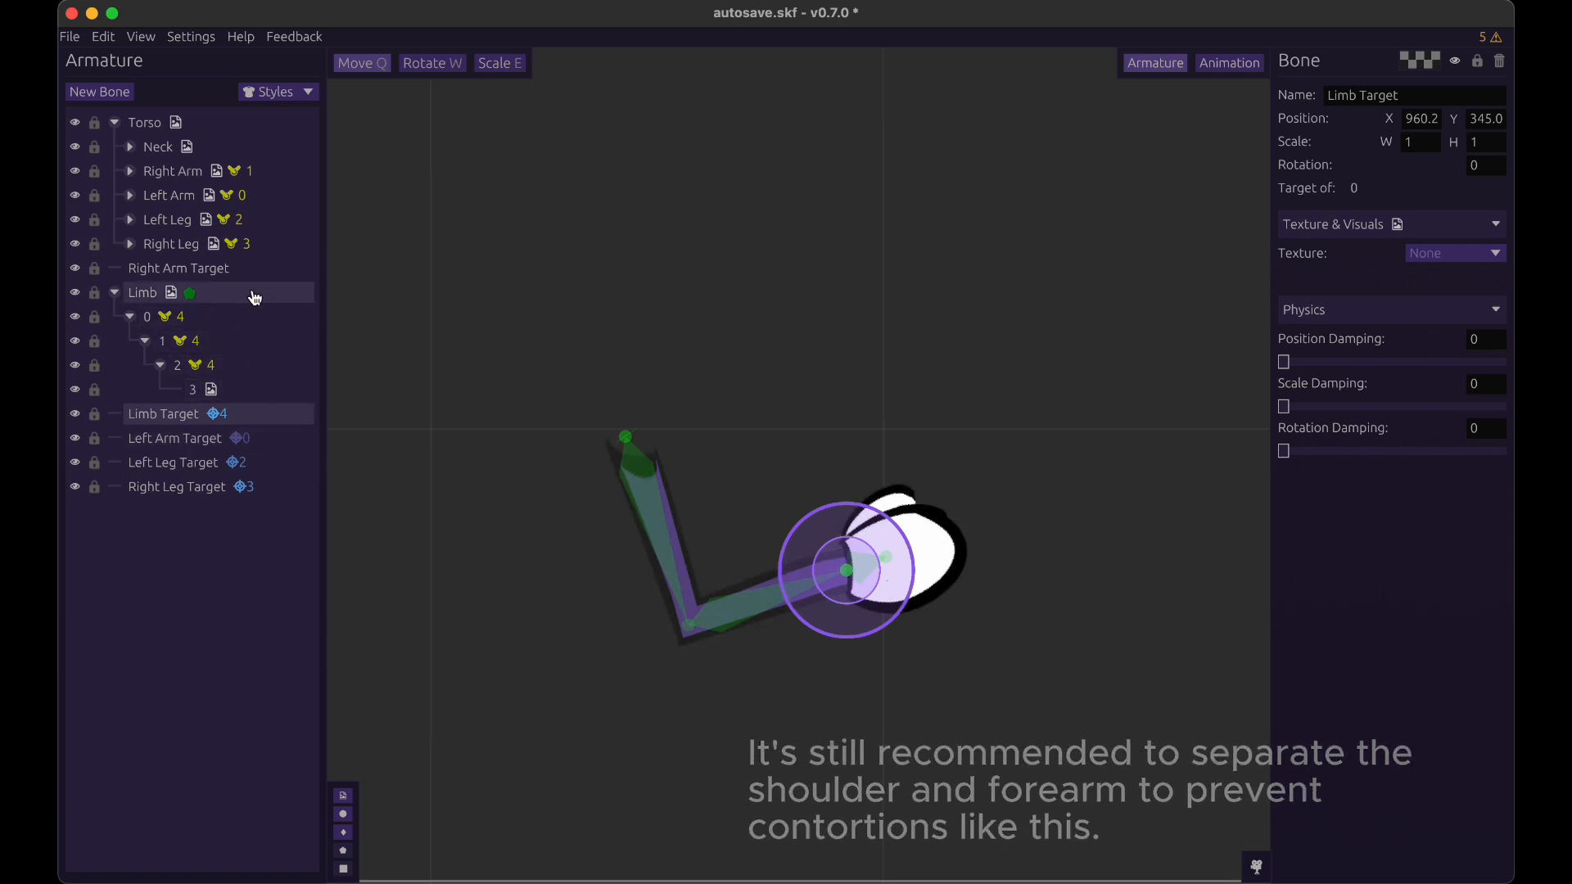
left_click_drag(732, 407, 869, 503)
left_click_drag(1021, 547, 973, 483)
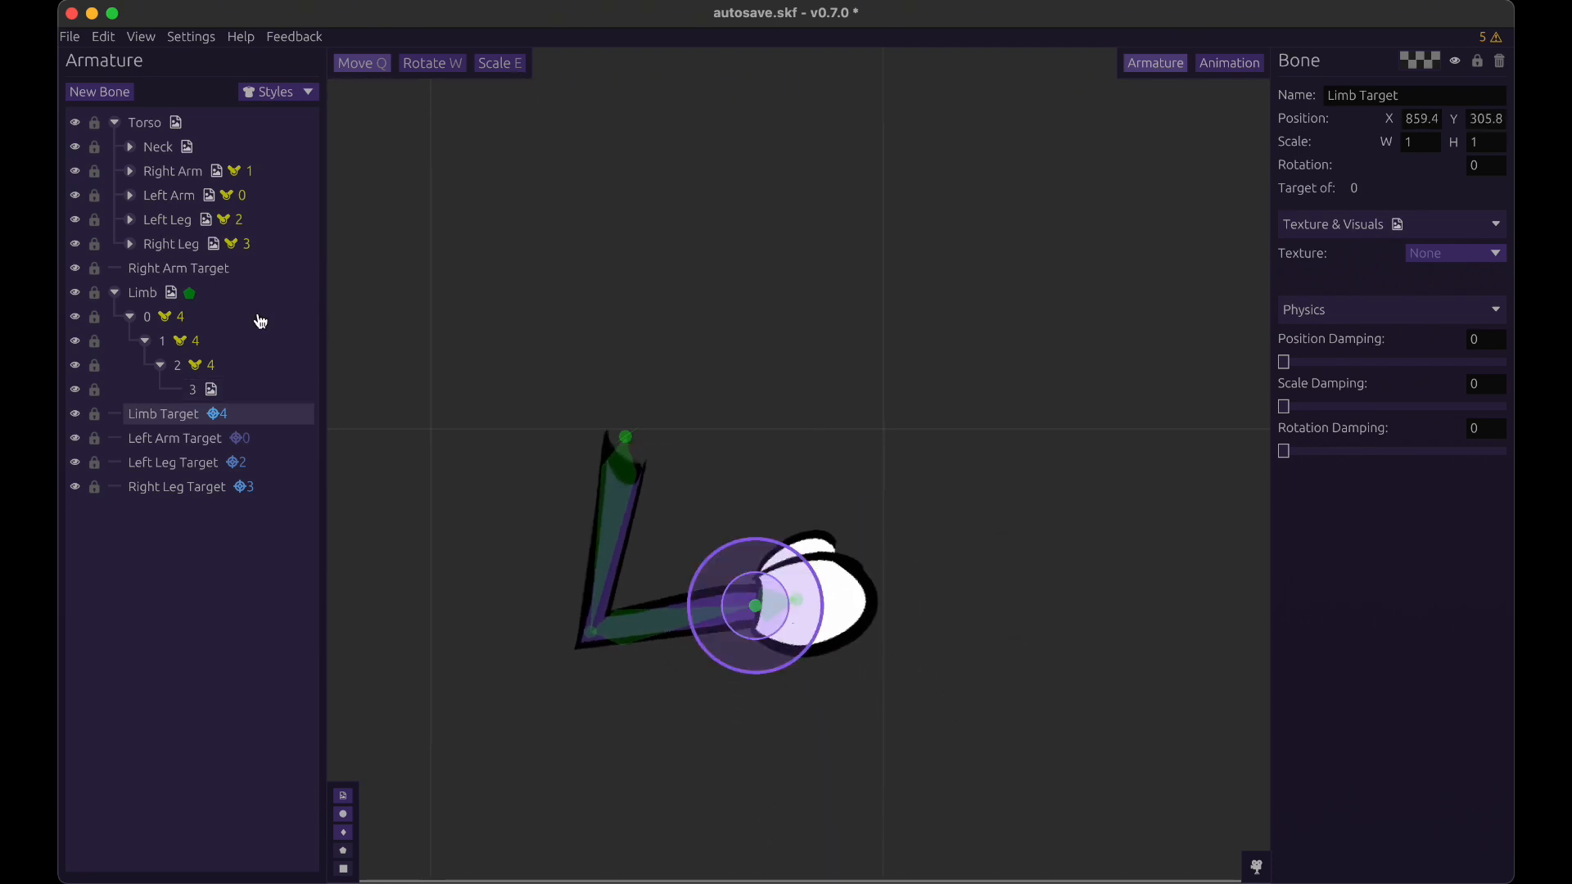
- Turn Pathing off for the Limb's binds 0 through 3
left_click(244, 301)
left_click(1433, 486)
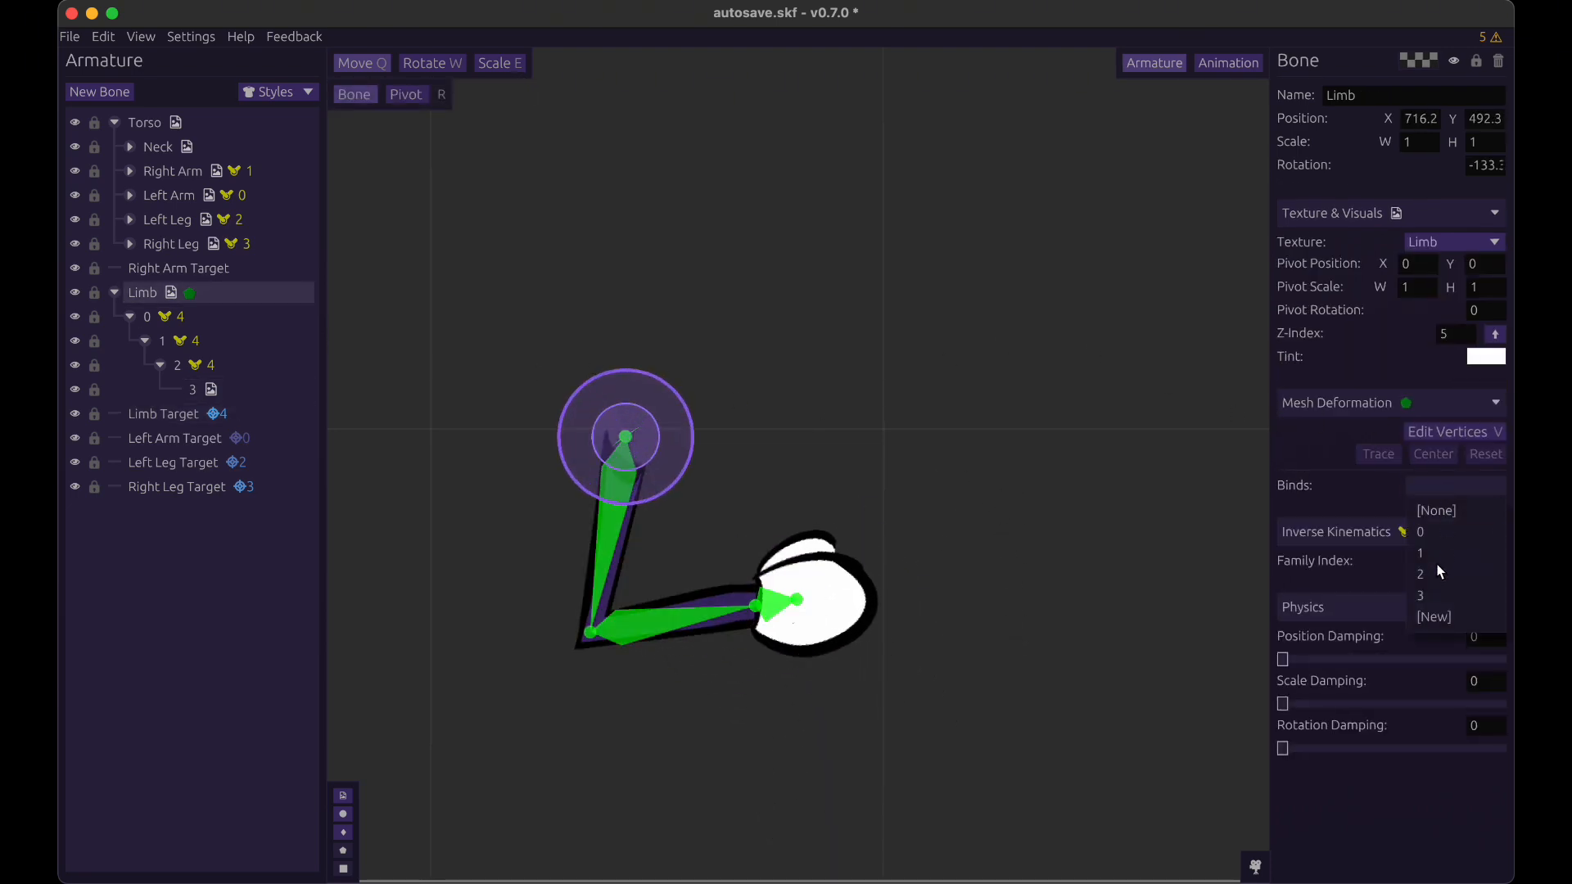
left_click(1436, 536)
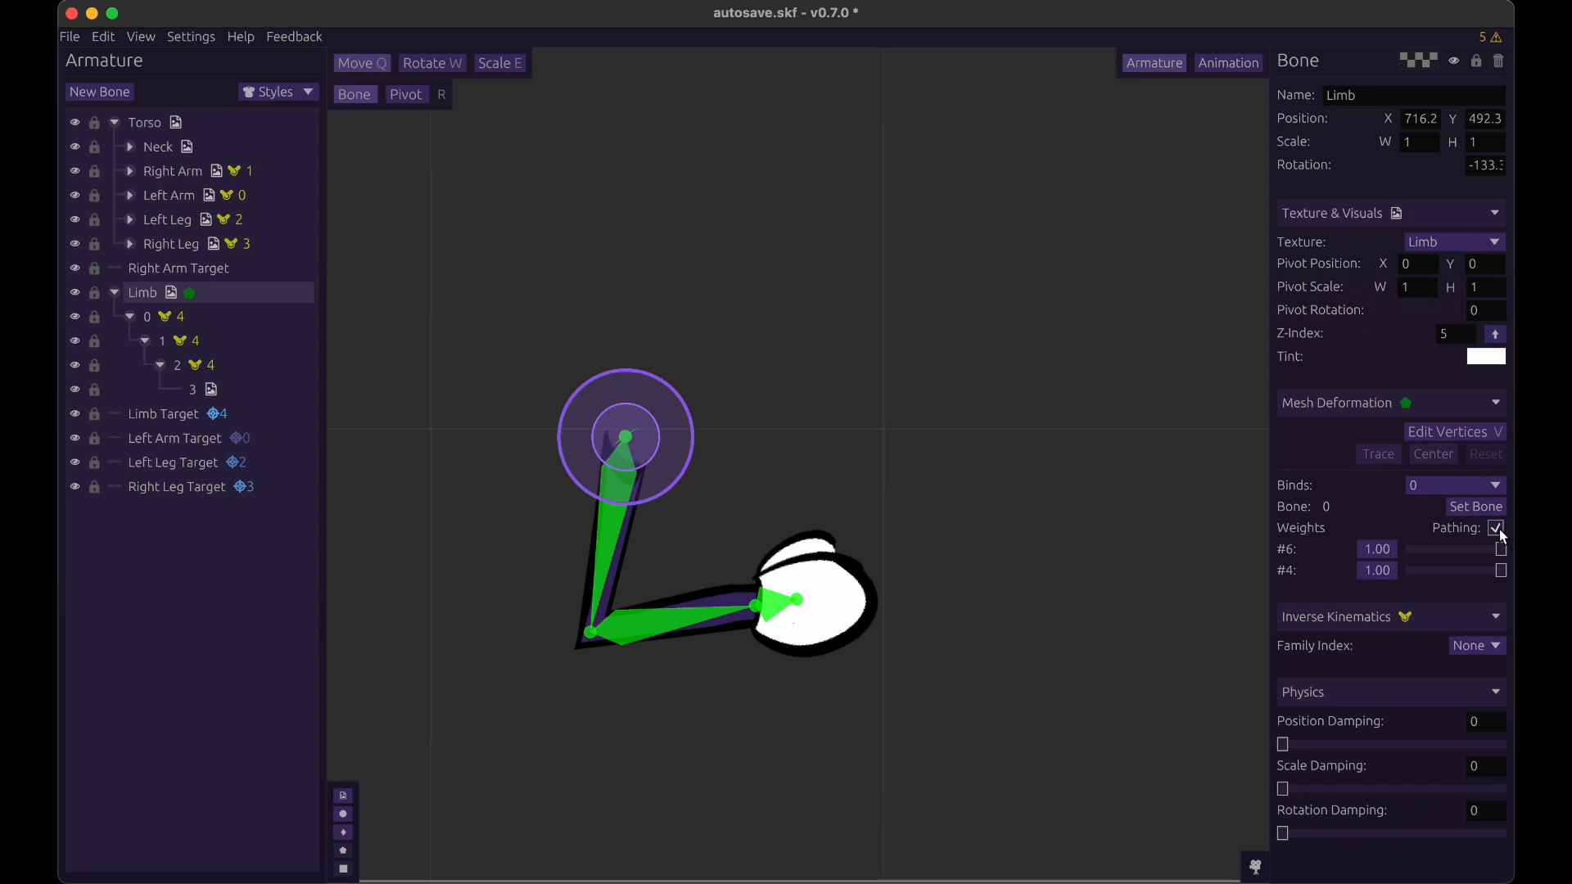
left_click(1447, 488)
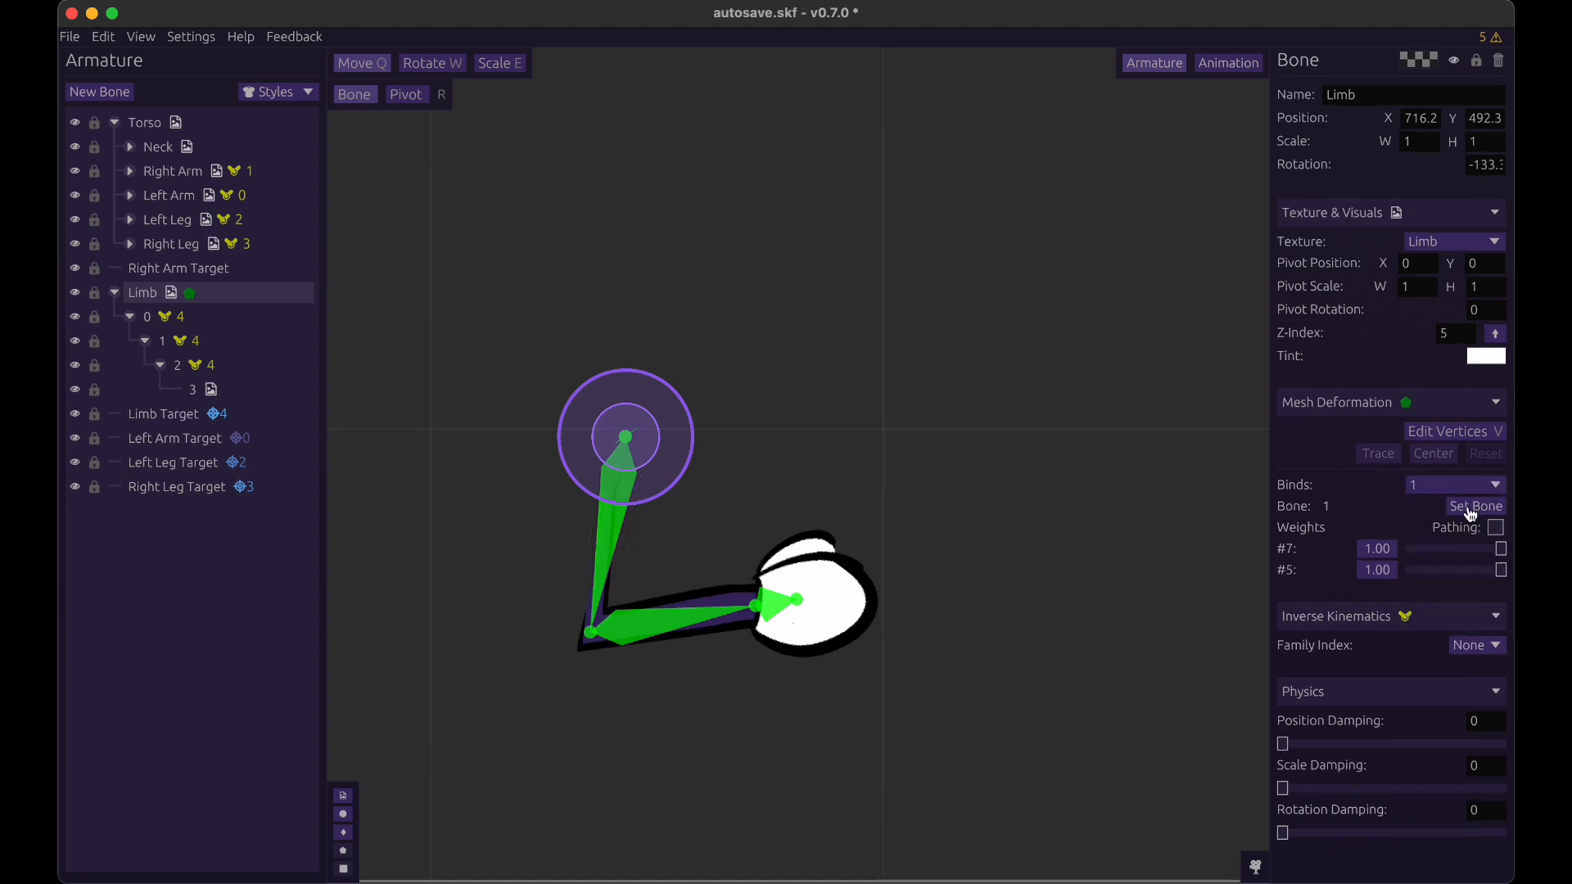
left_click(1442, 575)
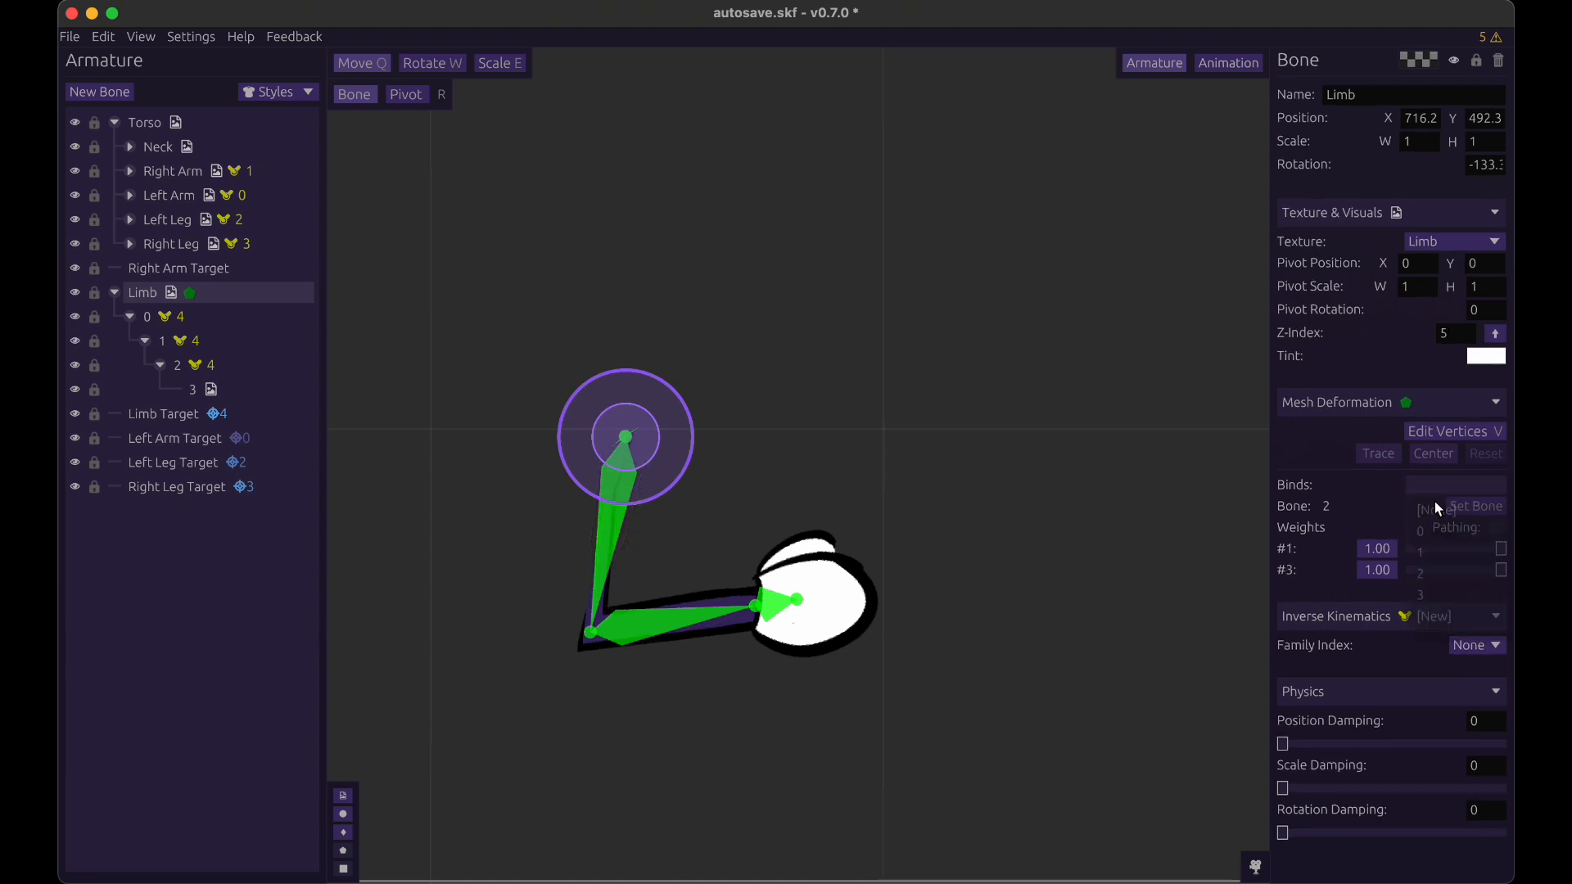
left_click(1437, 591)
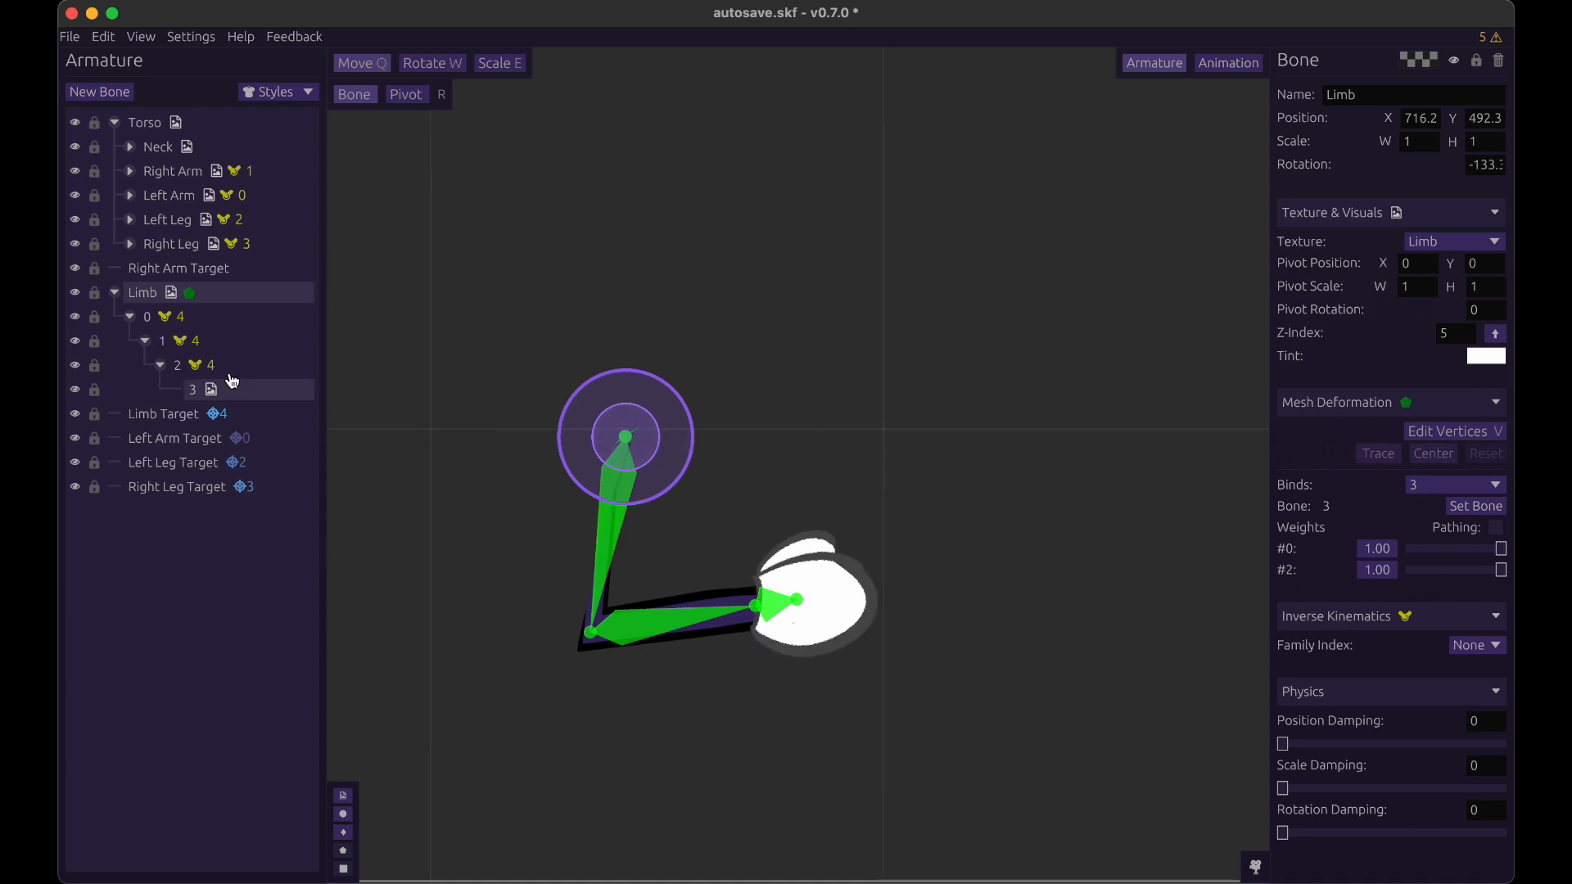
- Straighten the limb by moving the Limb Target to about X 1172, Y 467.2
left_click(264, 390)
left_click(256, 415)
left_click_drag(590, 475, 1211, 175)
- Edit the Limb's mesh, moving shoulder vertices #4 and #6 and the upper elbow vertex into an even strip, and finish editing
left_click(244, 293)
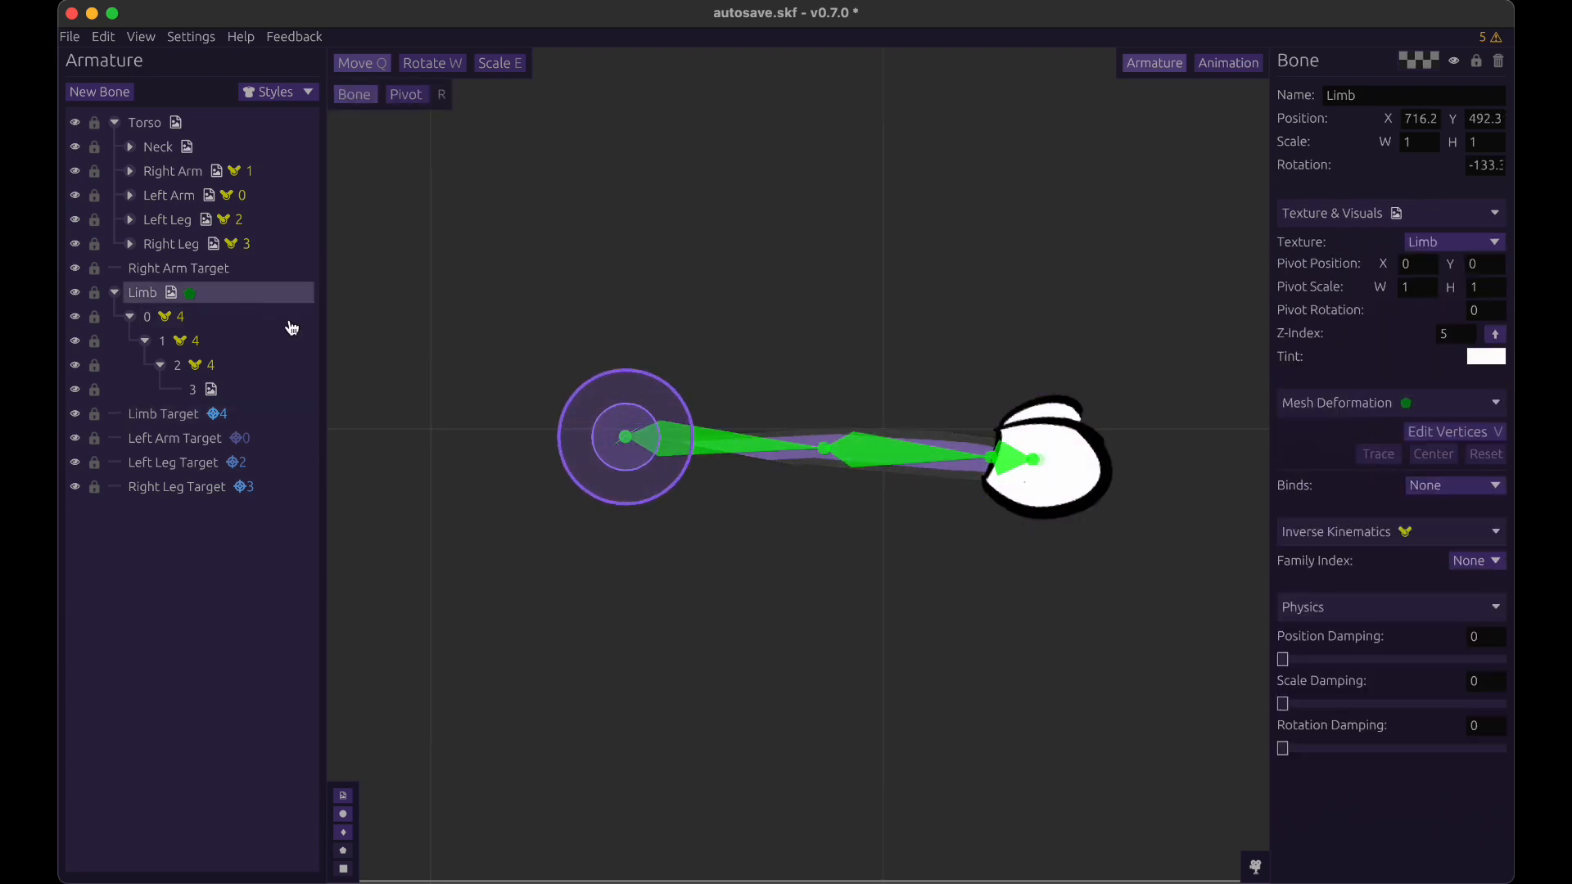
key("v")
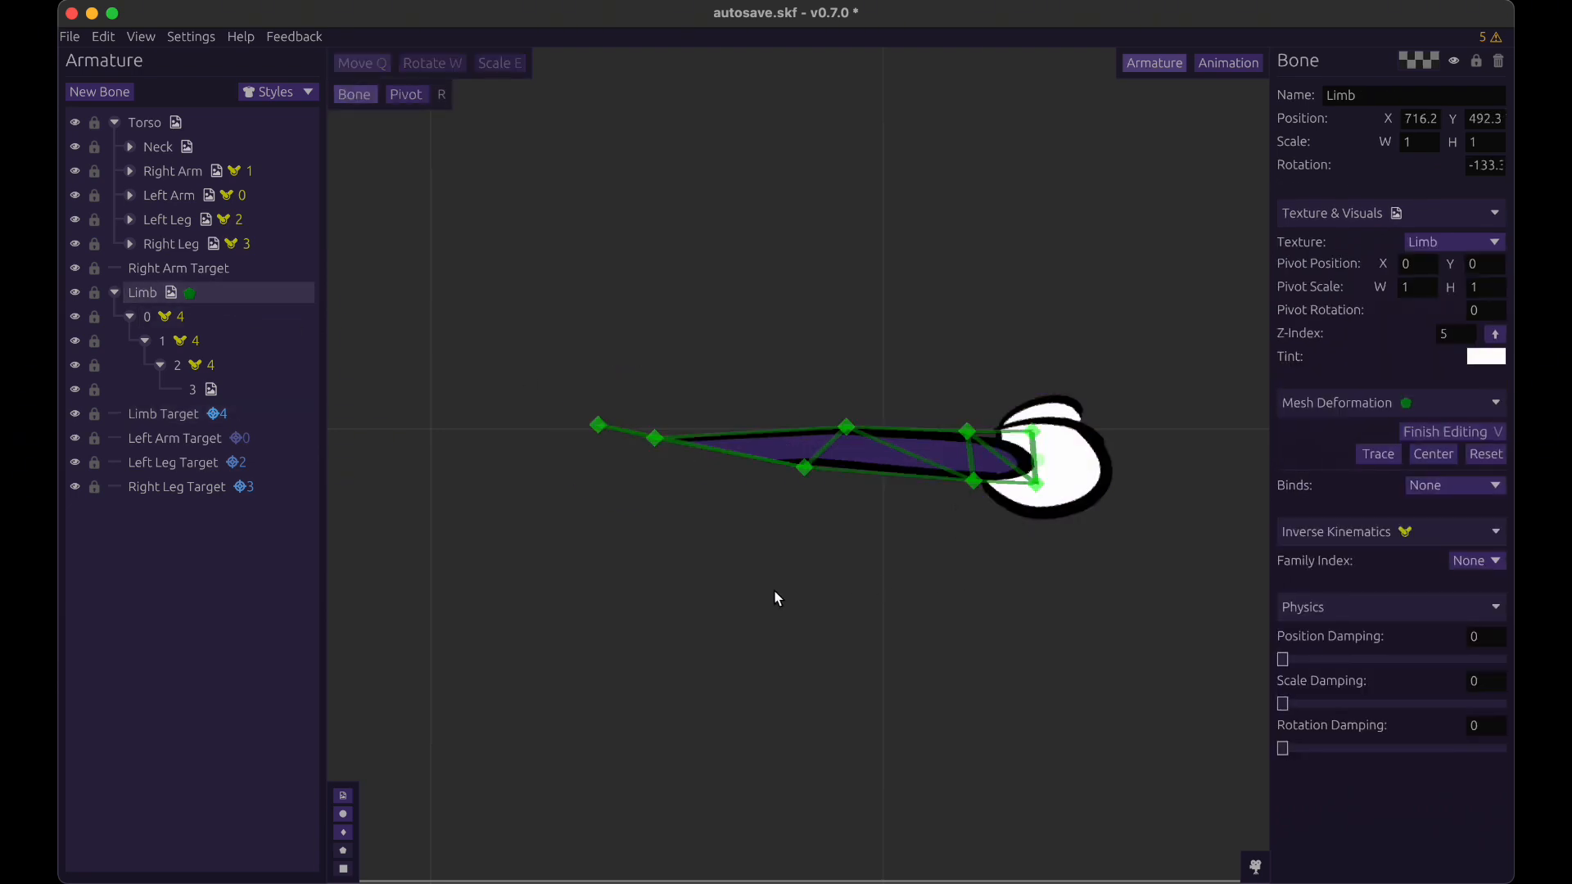
left_click(654, 438)
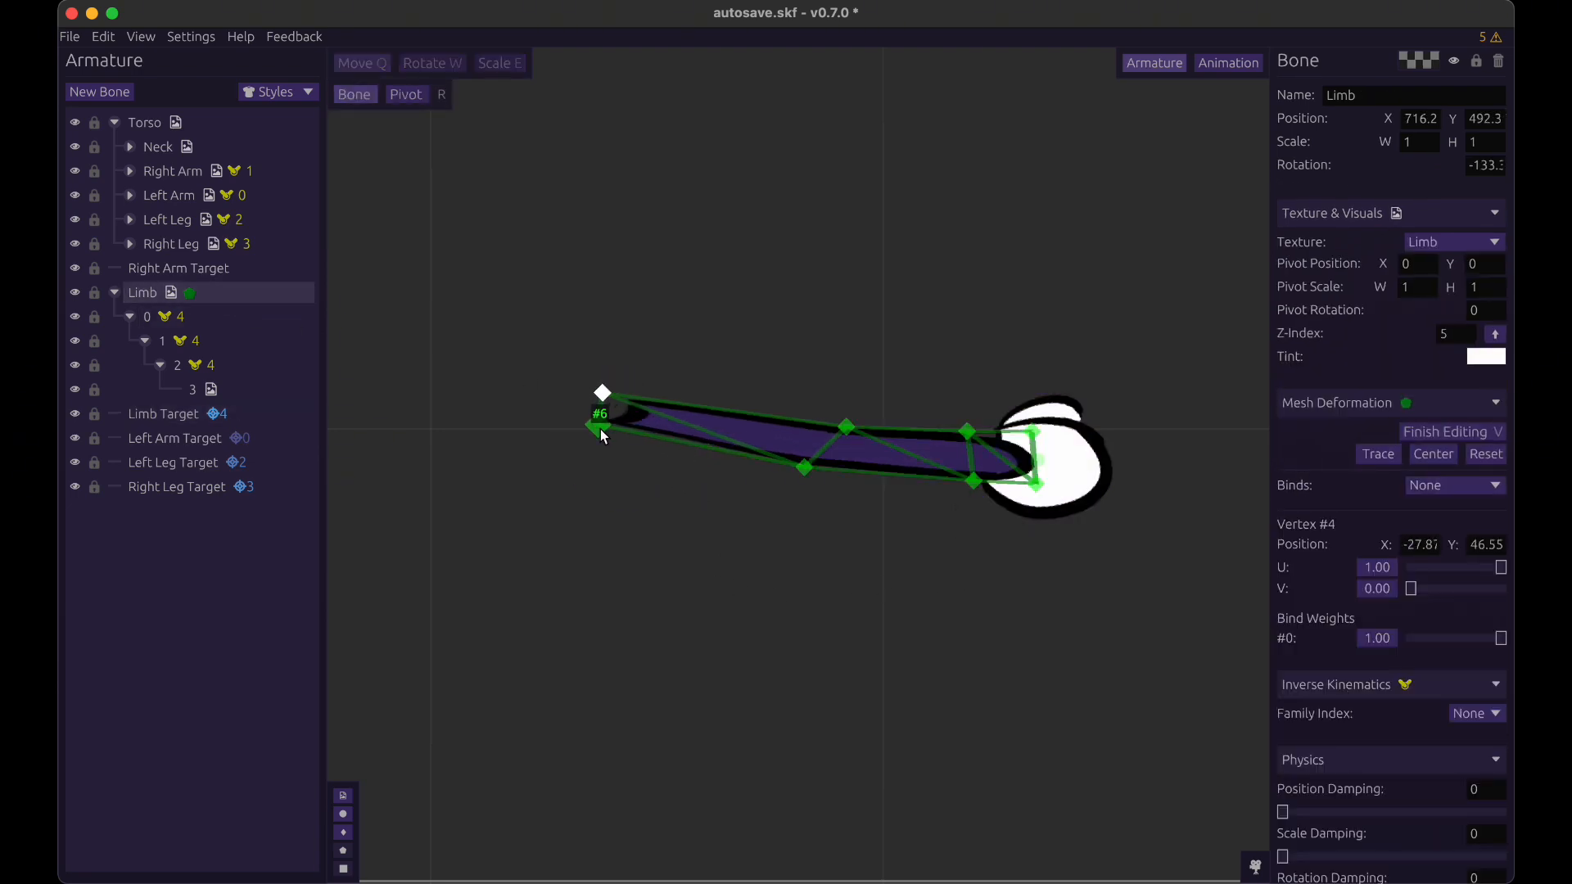
left_click_drag(606, 416, 607, 419)
left_click_drag(848, 432, 798, 426)
left_click(1504, 439)
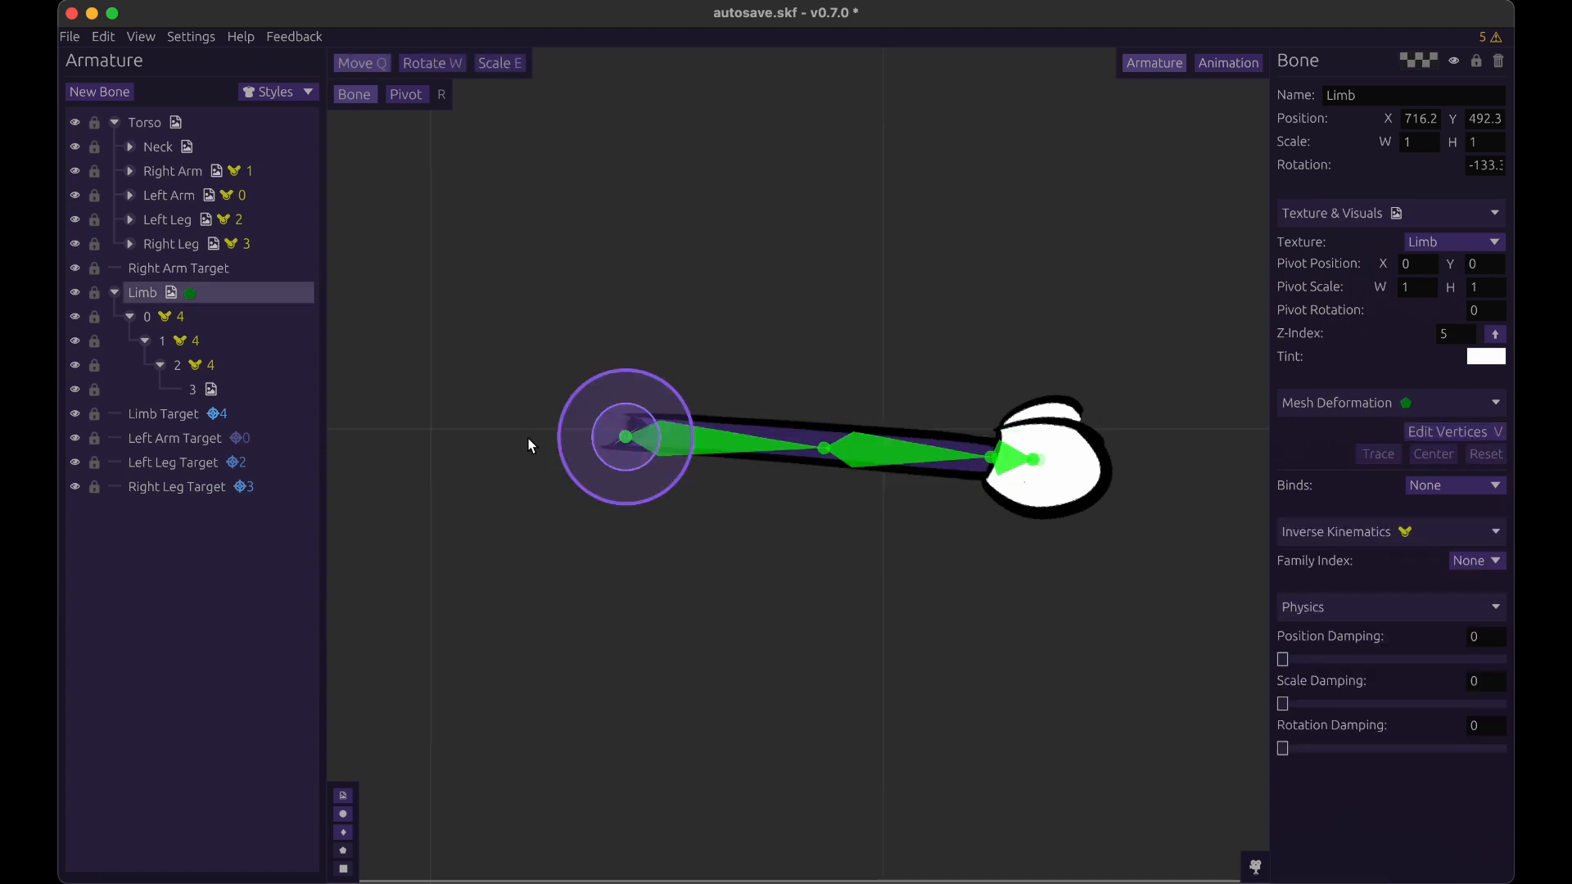
- Bend the limb without pathing by moving the Limb Target through several poses, ending at about X 865.6, Y 364.2
left_click(168, 414)
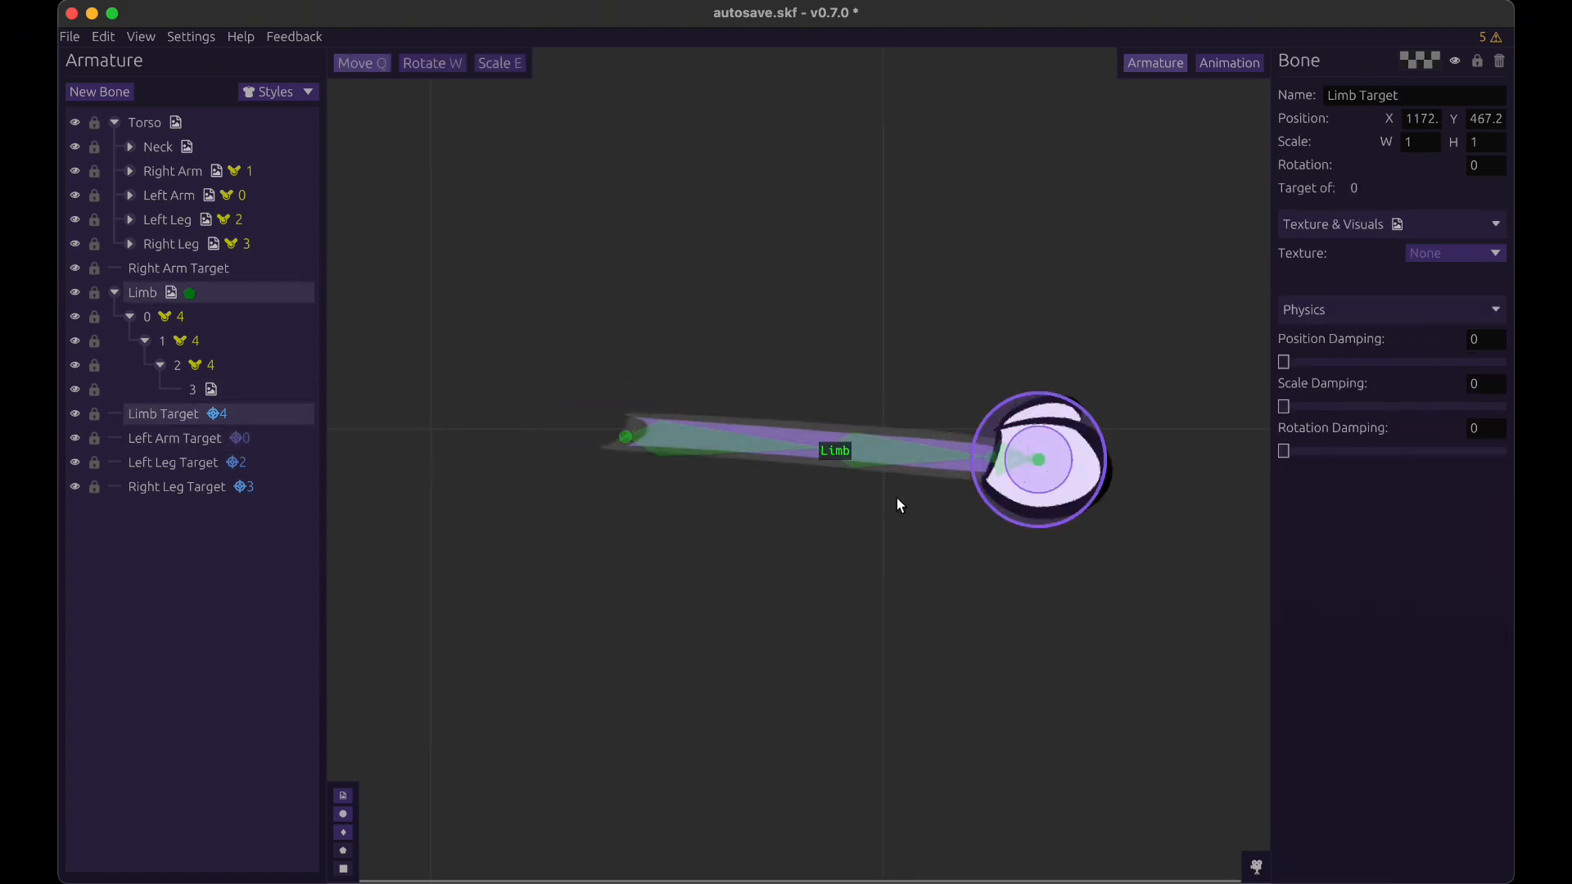
left_click_drag(1225, 606, 818, 764)
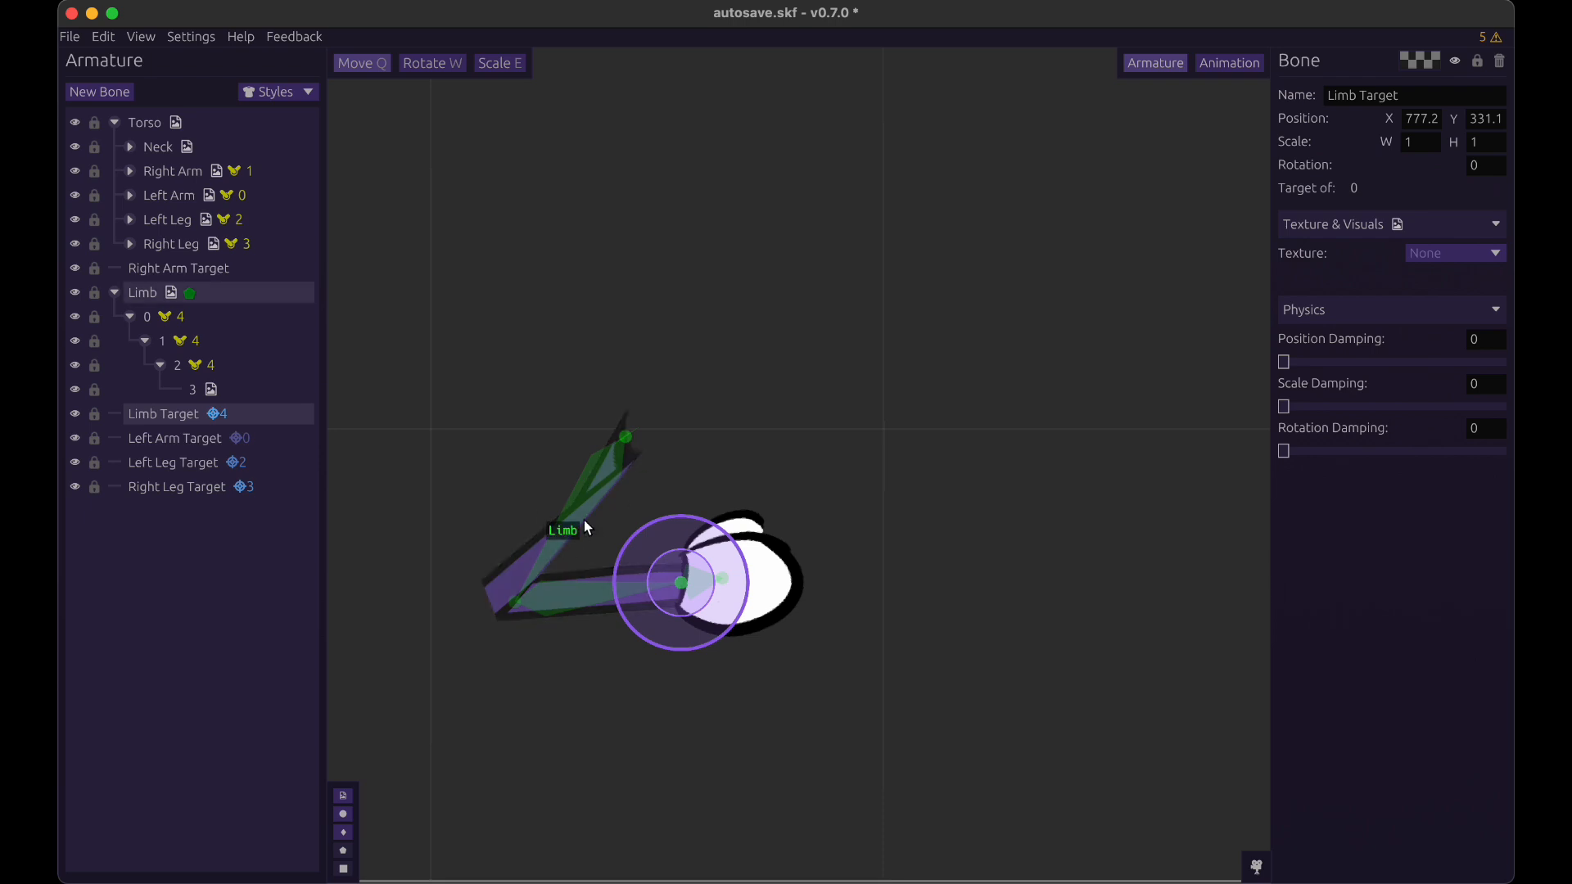
left_click_drag(779, 747, 884, 735)
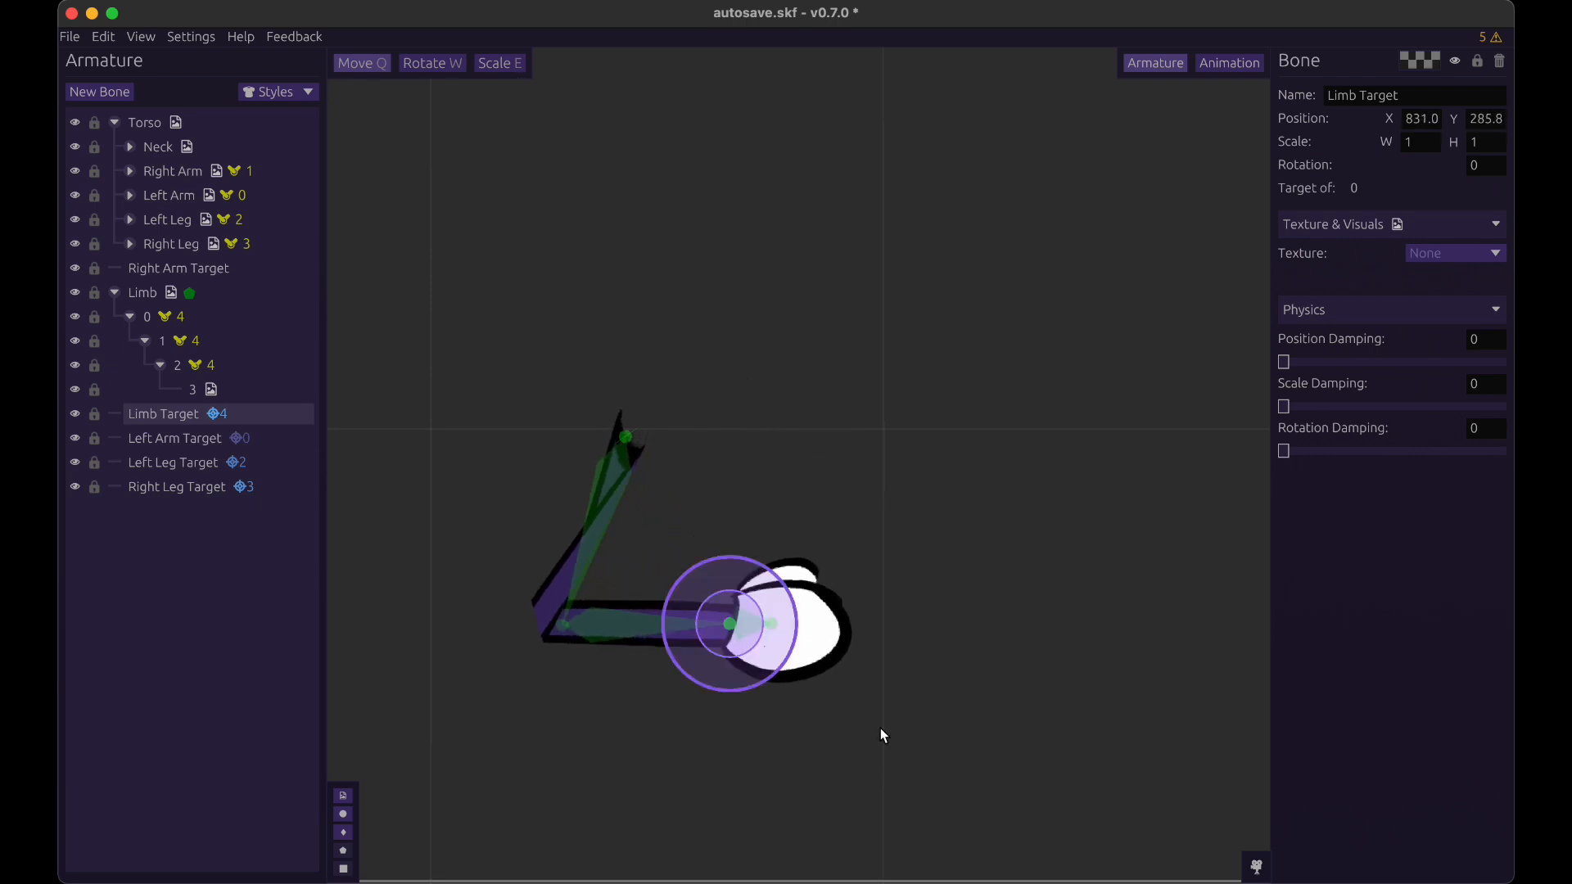
left_click_drag(941, 564, 960, 460)
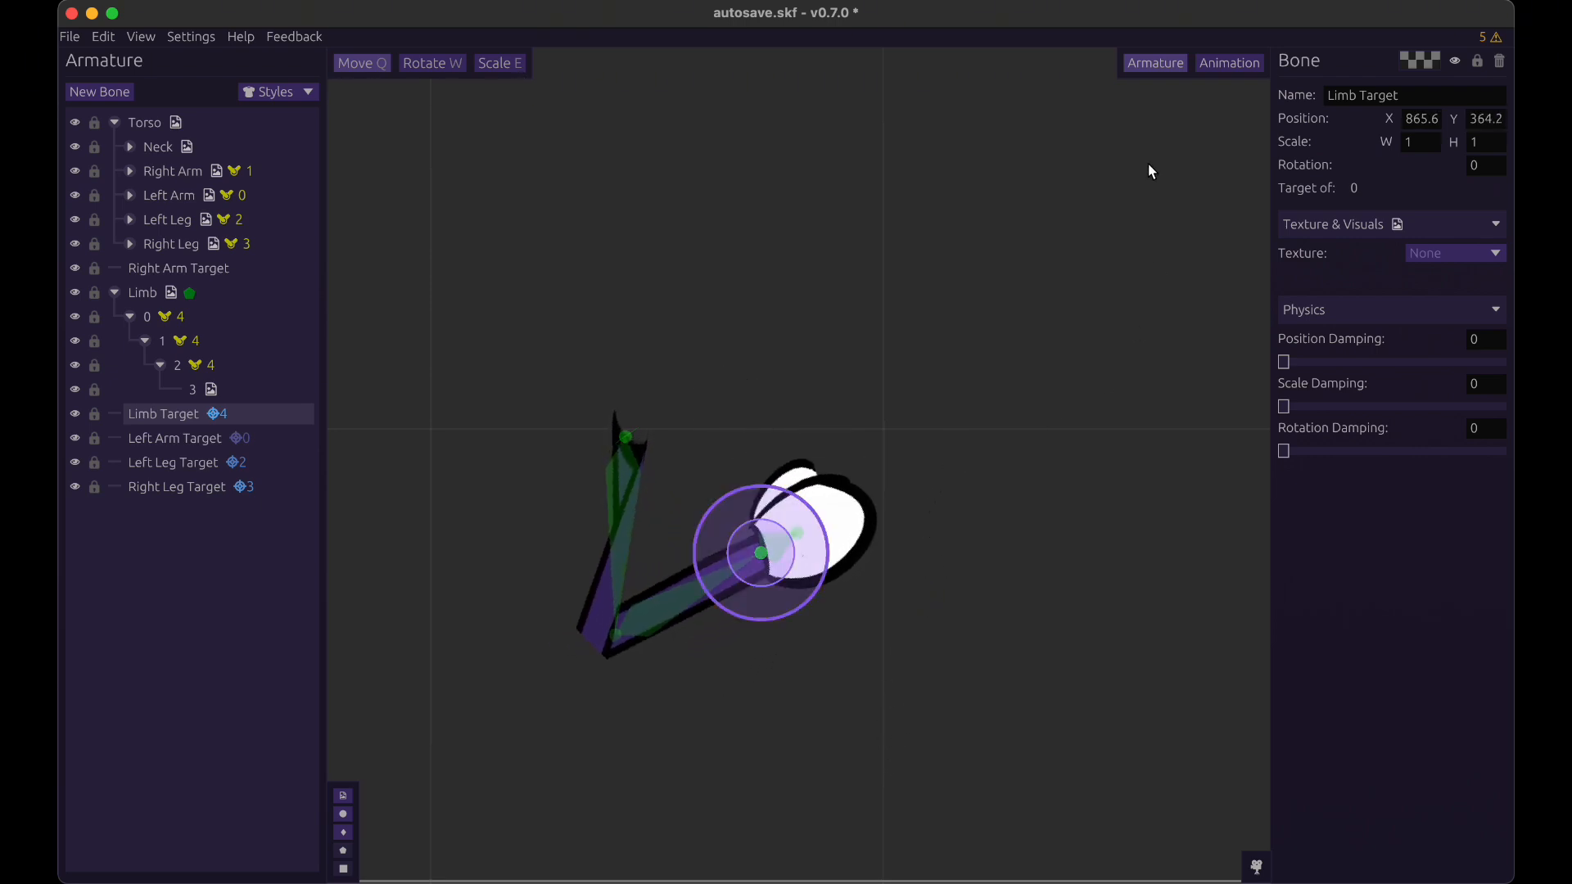